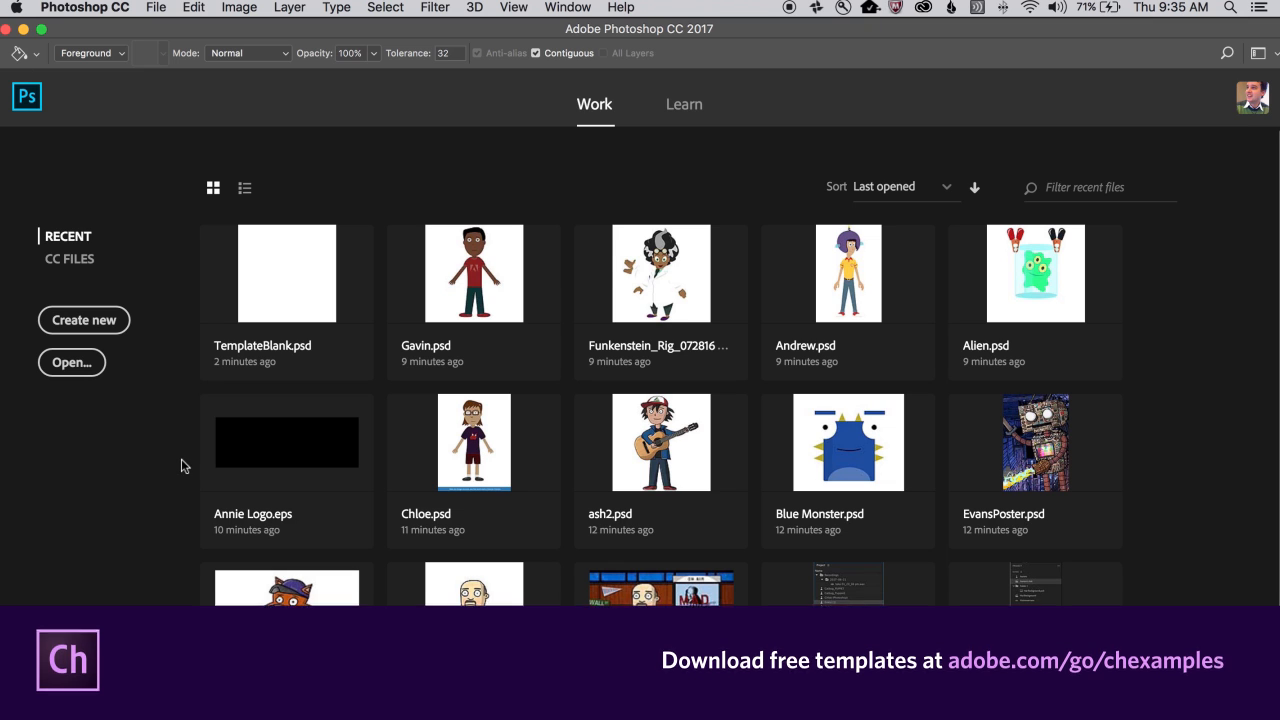
- Open TemplateBlank.psd from the Downloads folder
left_click(84, 366)
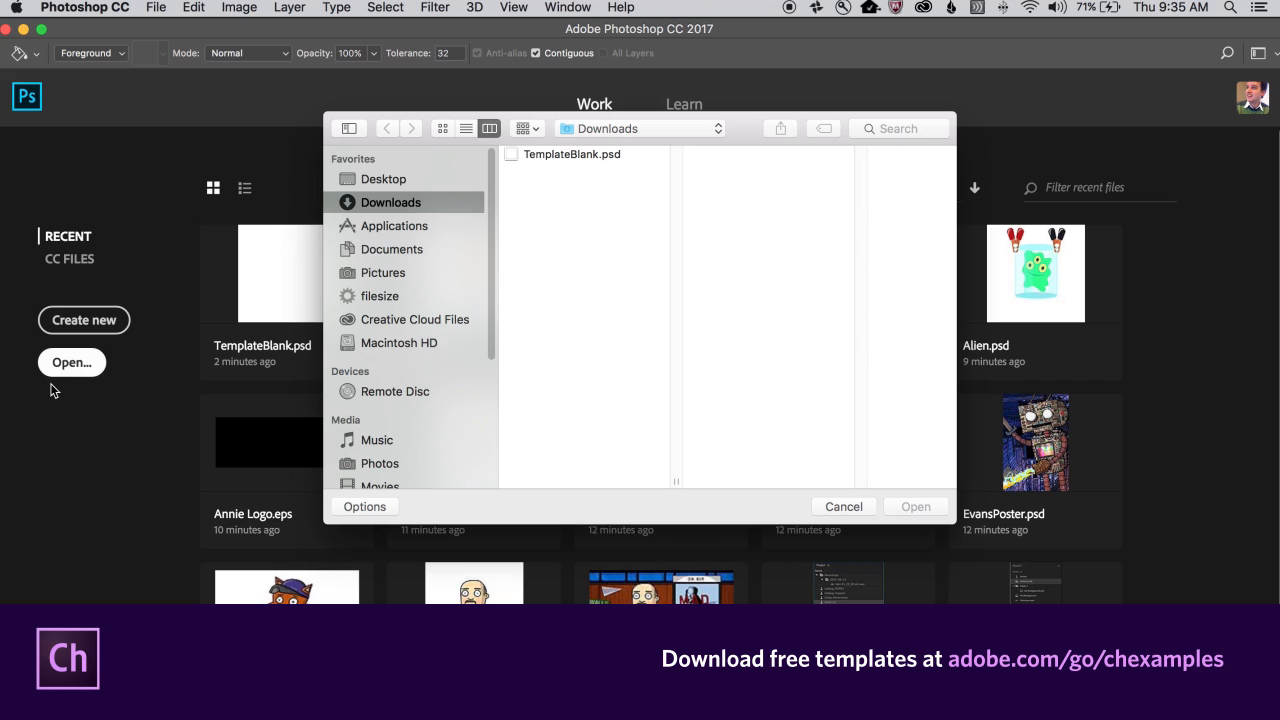
left_click(603, 155)
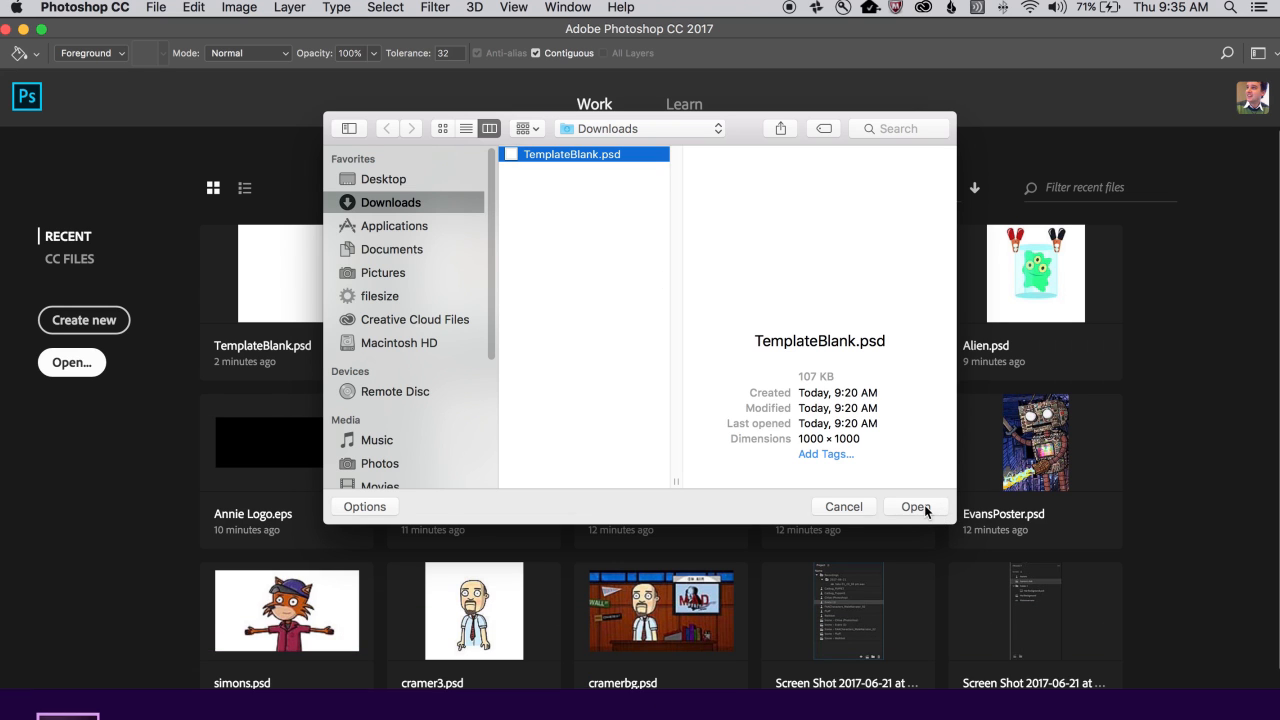
left_click(927, 507)
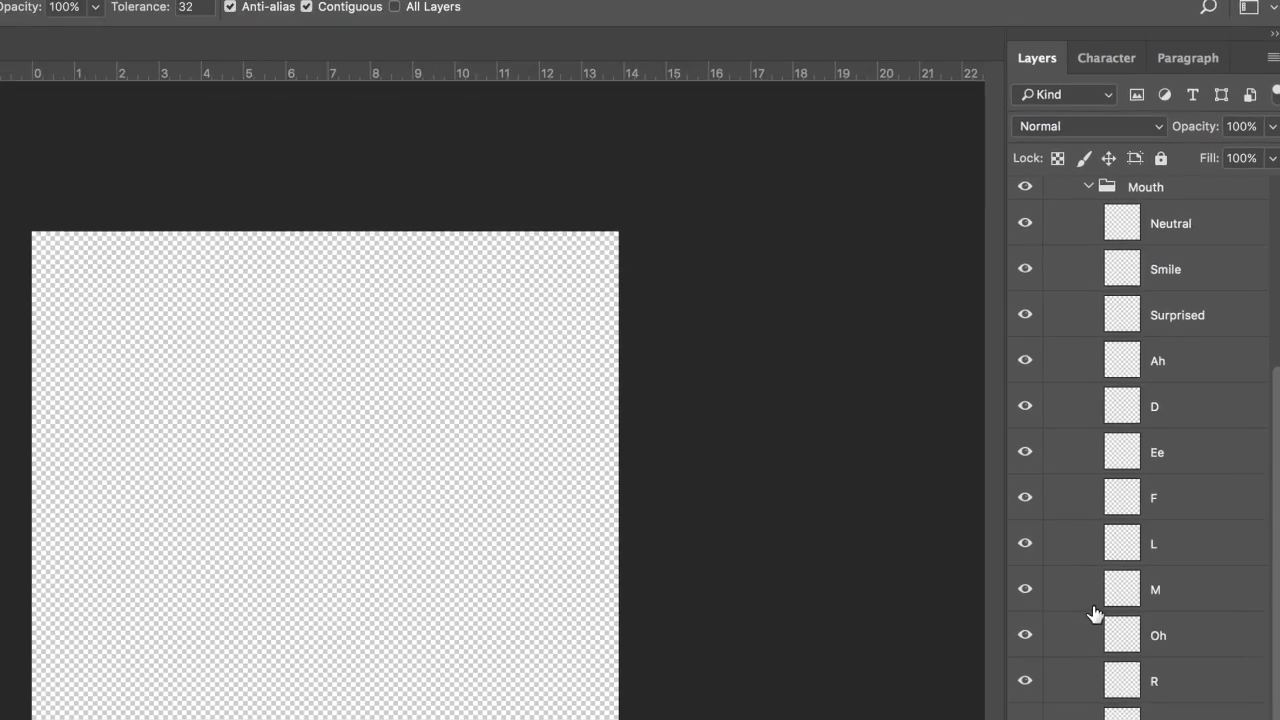
- Collapse the Mouth group, look through the Head group's layers and select the face background layer
scroll(1150, 495, "up", 3)
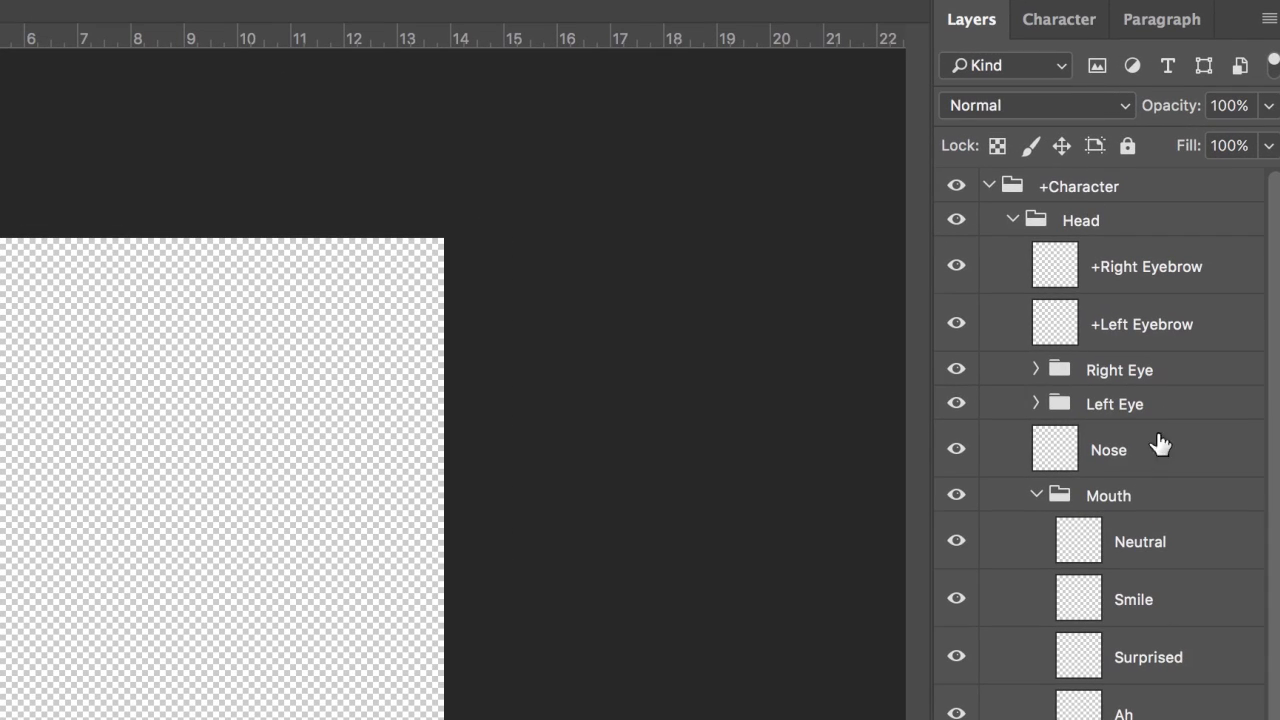
left_click(1036, 494)
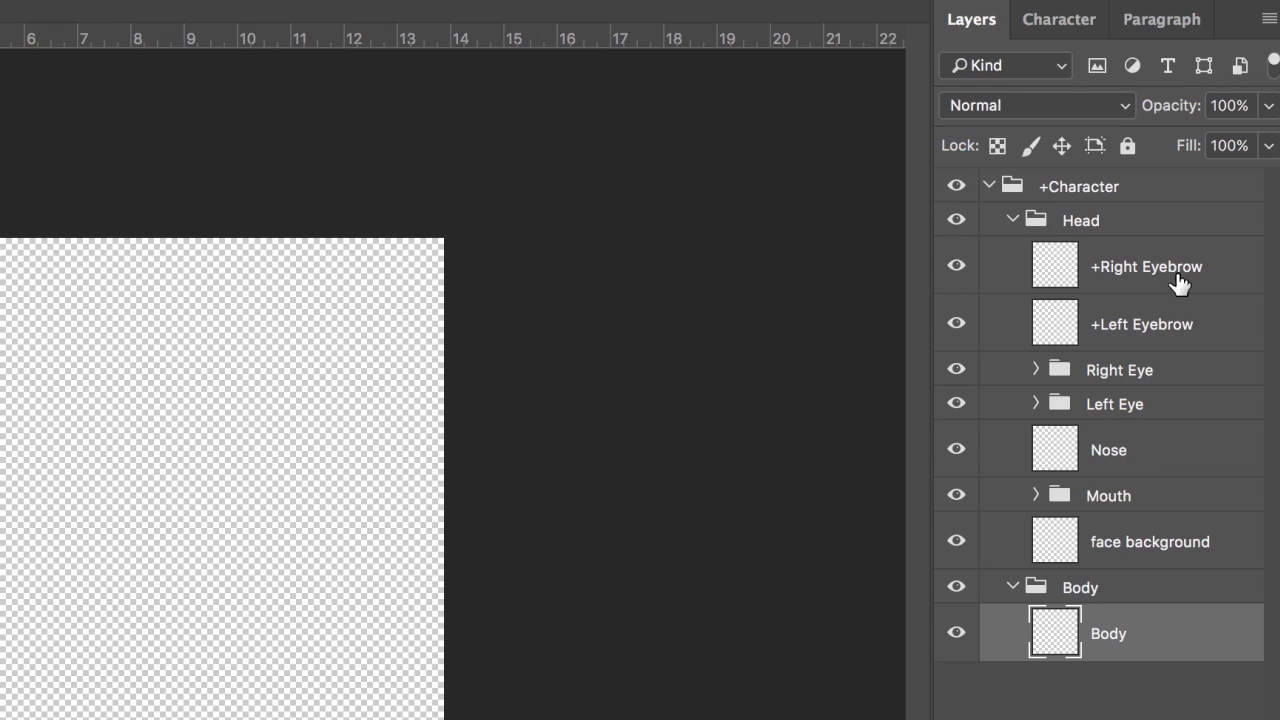
left_click(1145, 560)
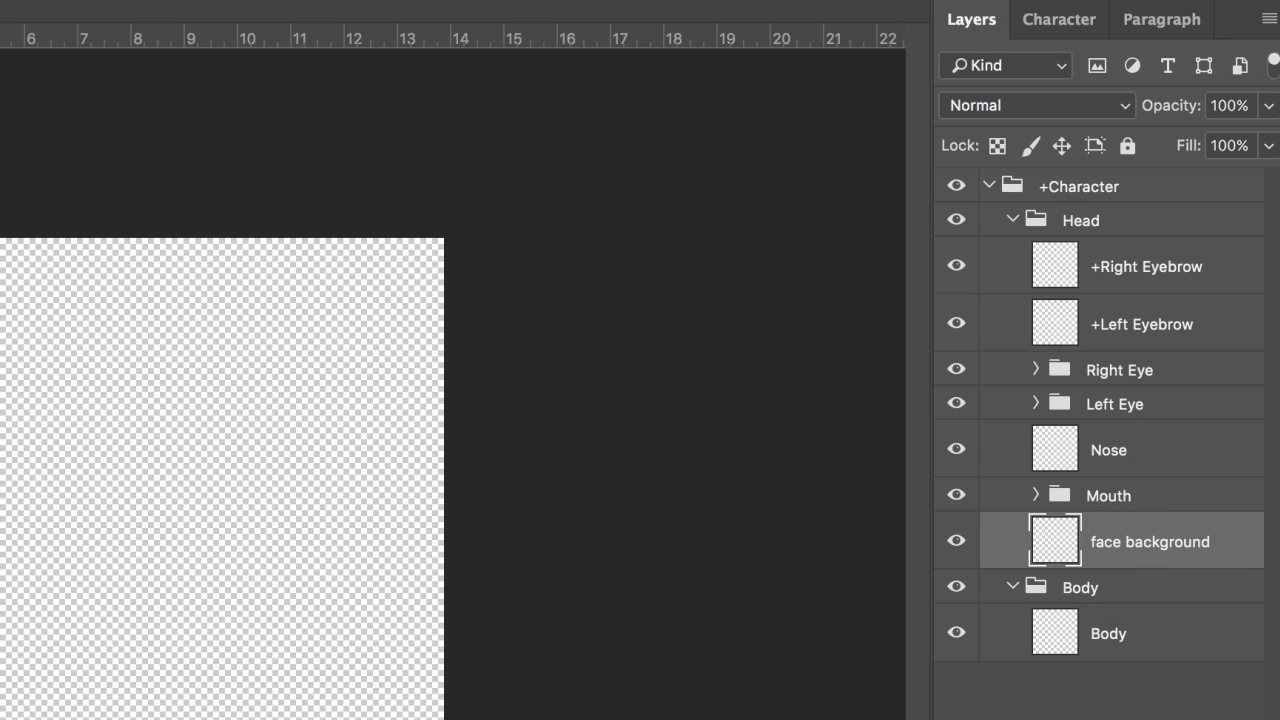
left_click(1115, 312)
left_click(1137, 270)
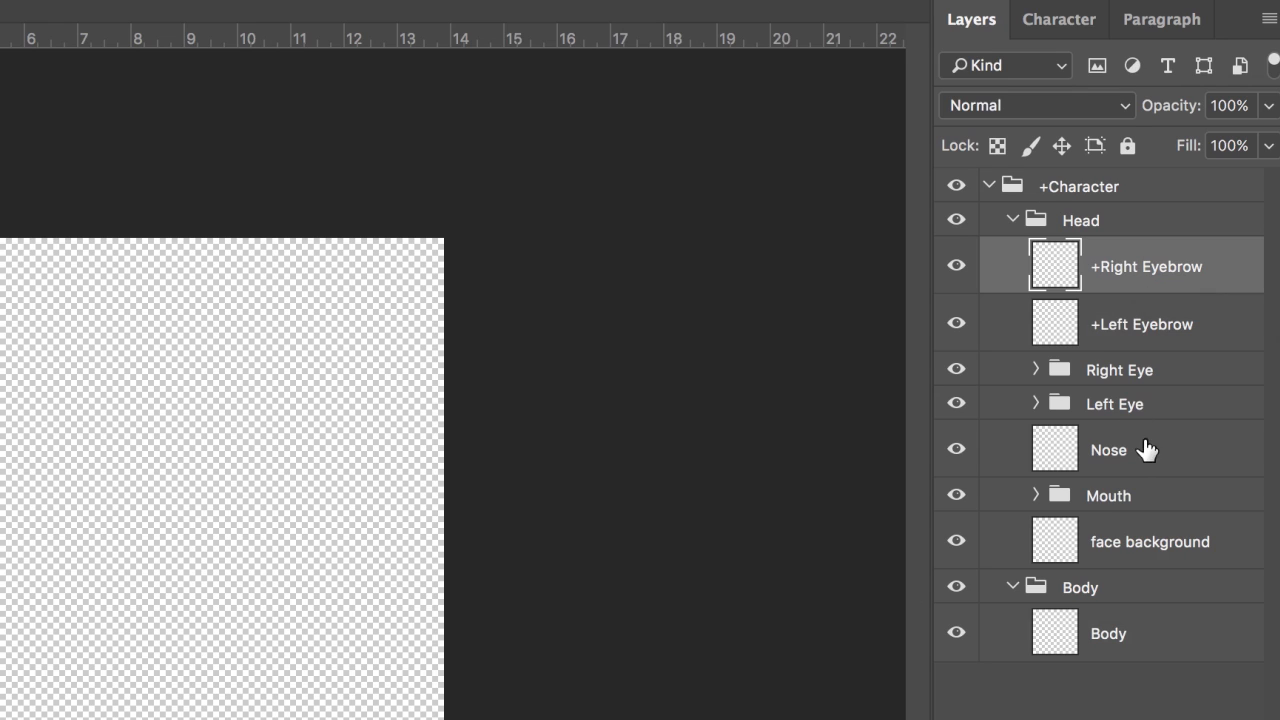
left_click(1180, 324)
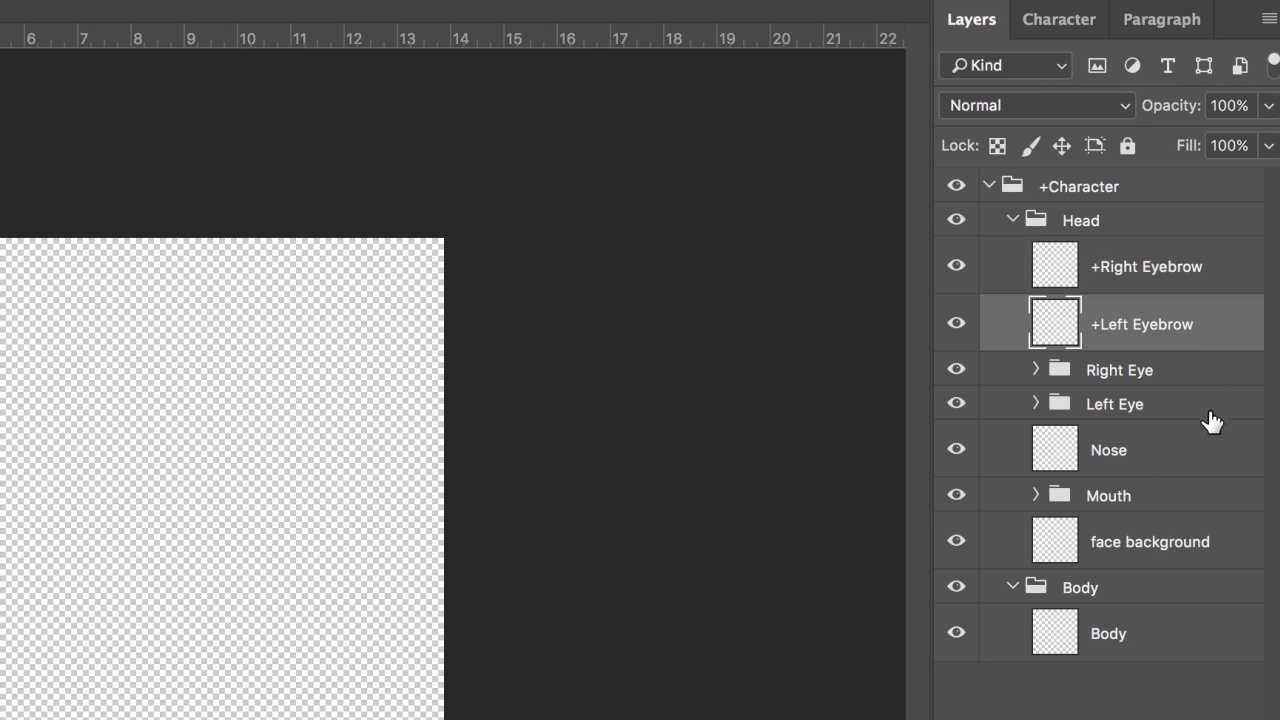
left_click(1222, 548)
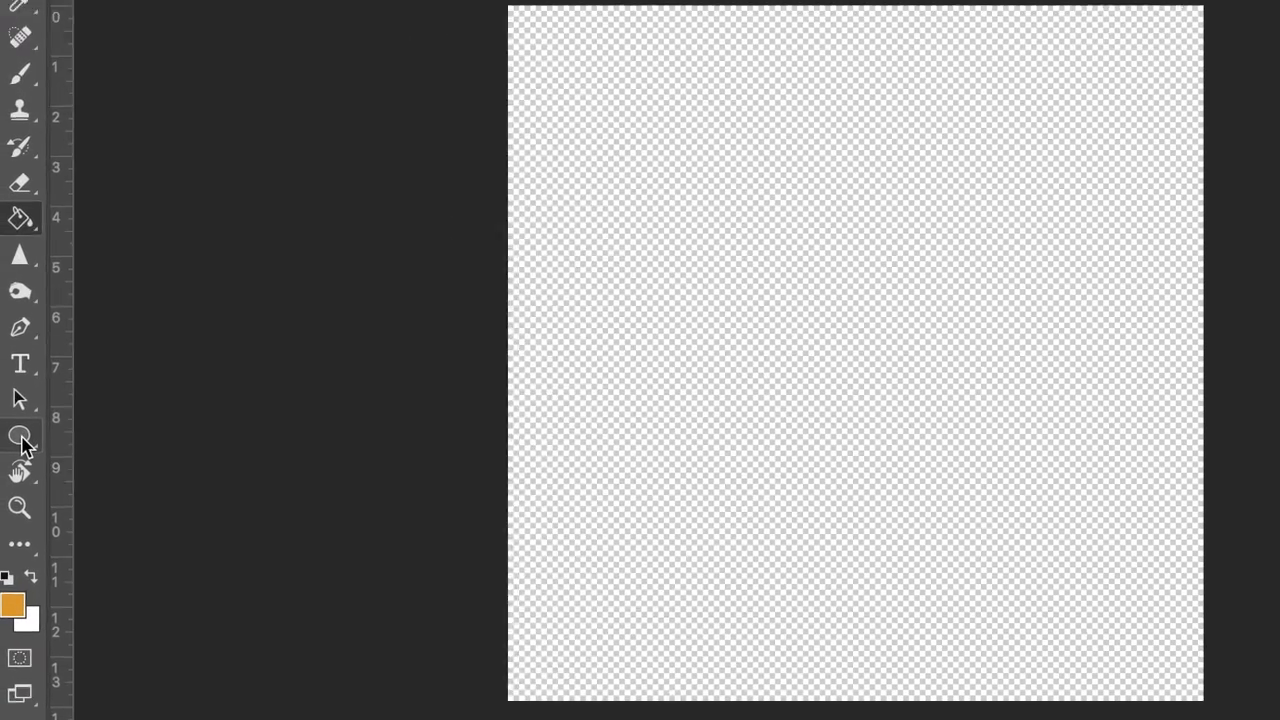
- Choose the Ellipse Tool and set its fill color to teal, 15ab94
left_click(10, 504)
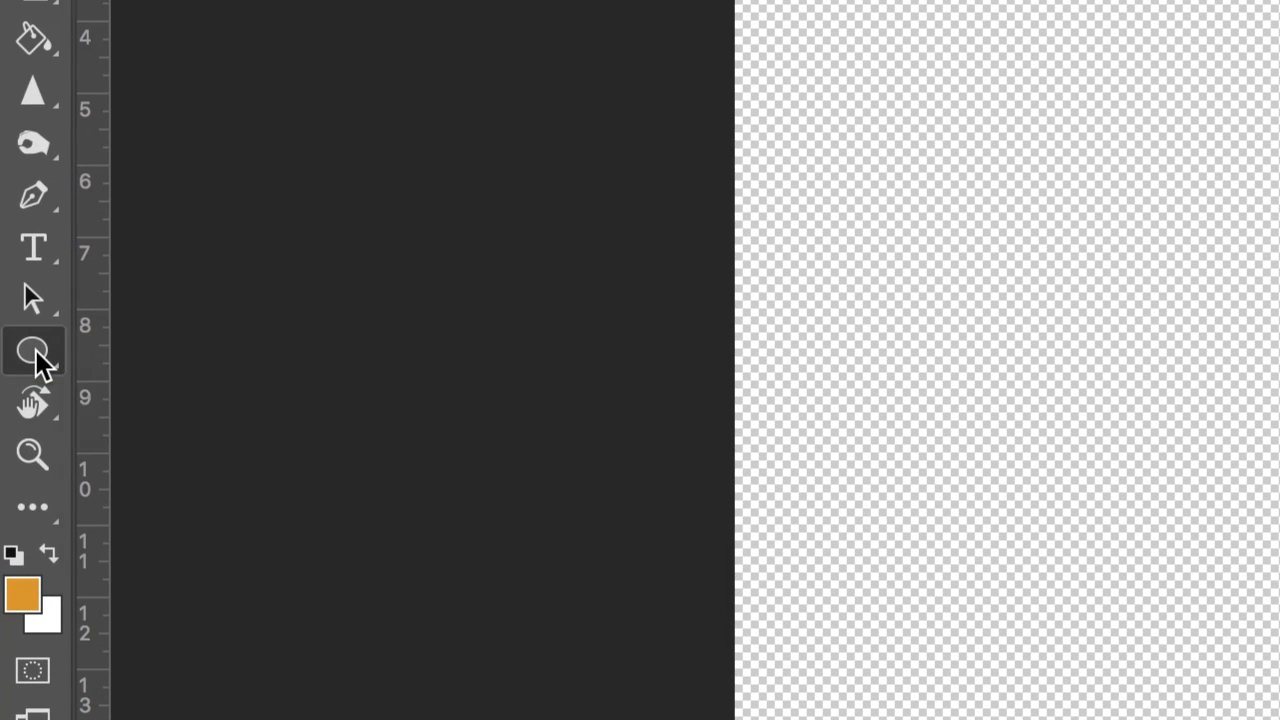
left_click(37, 356)
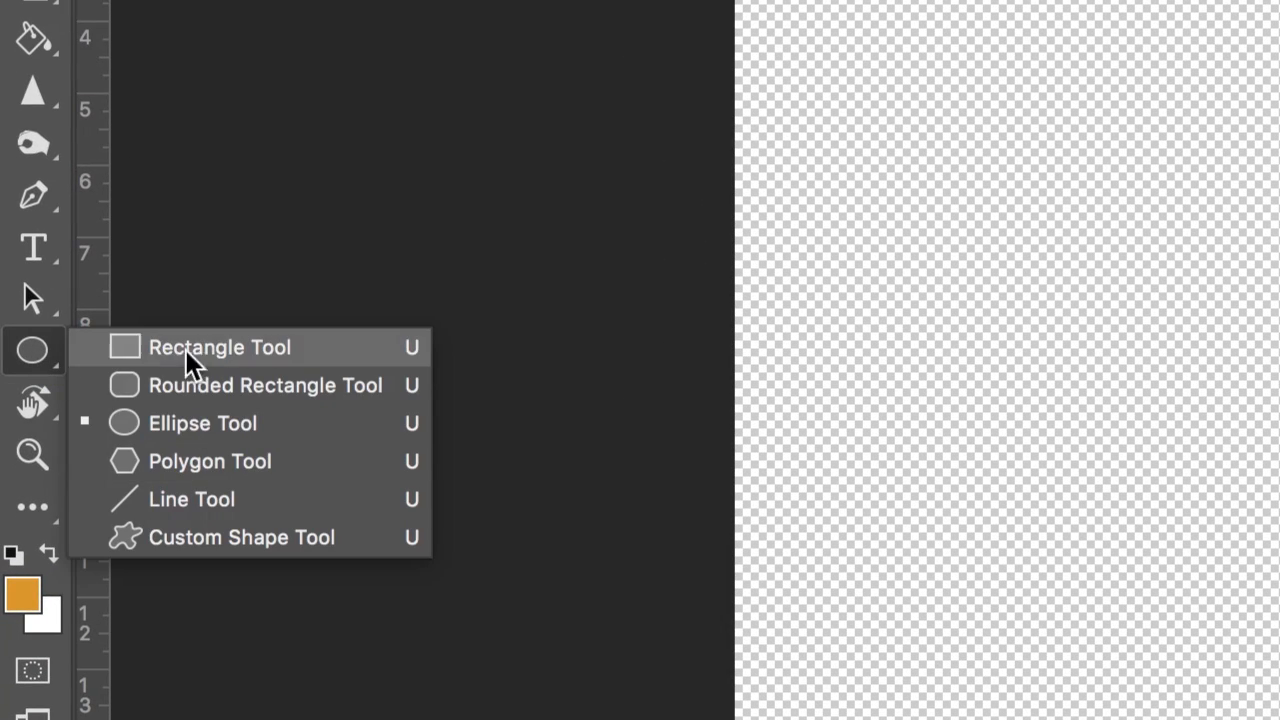
left_click(233, 430)
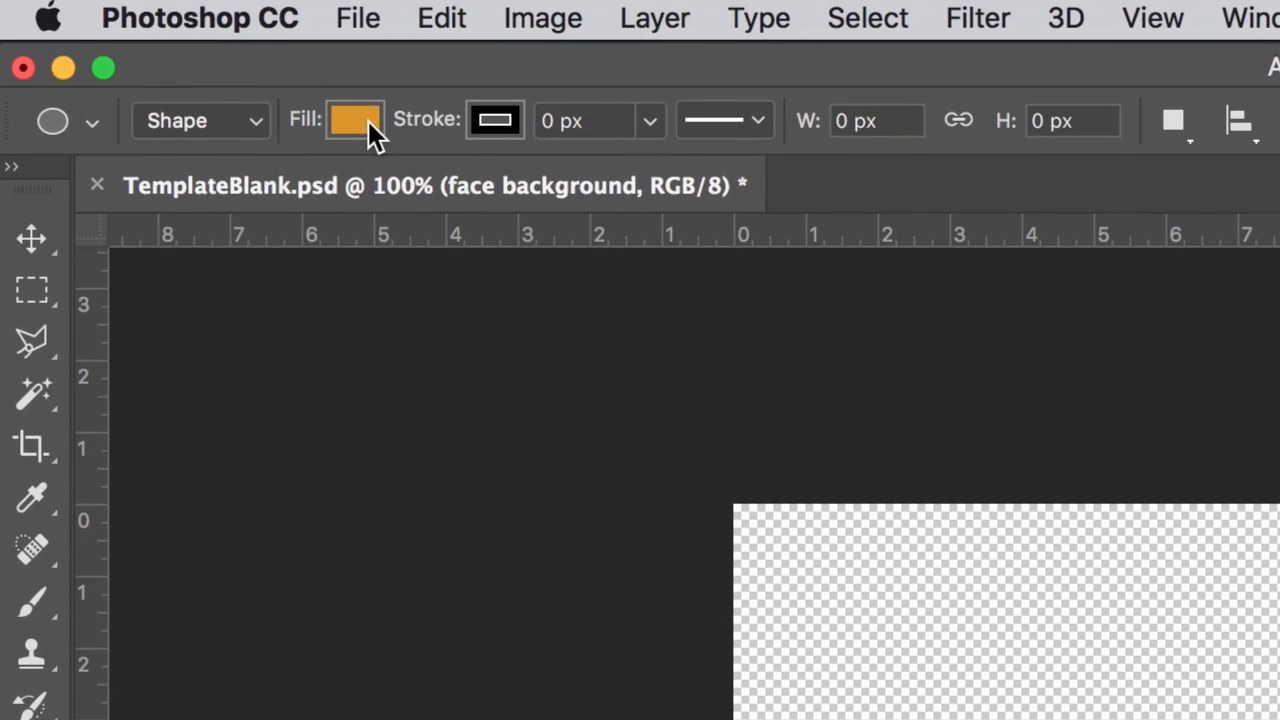
left_click(366, 122)
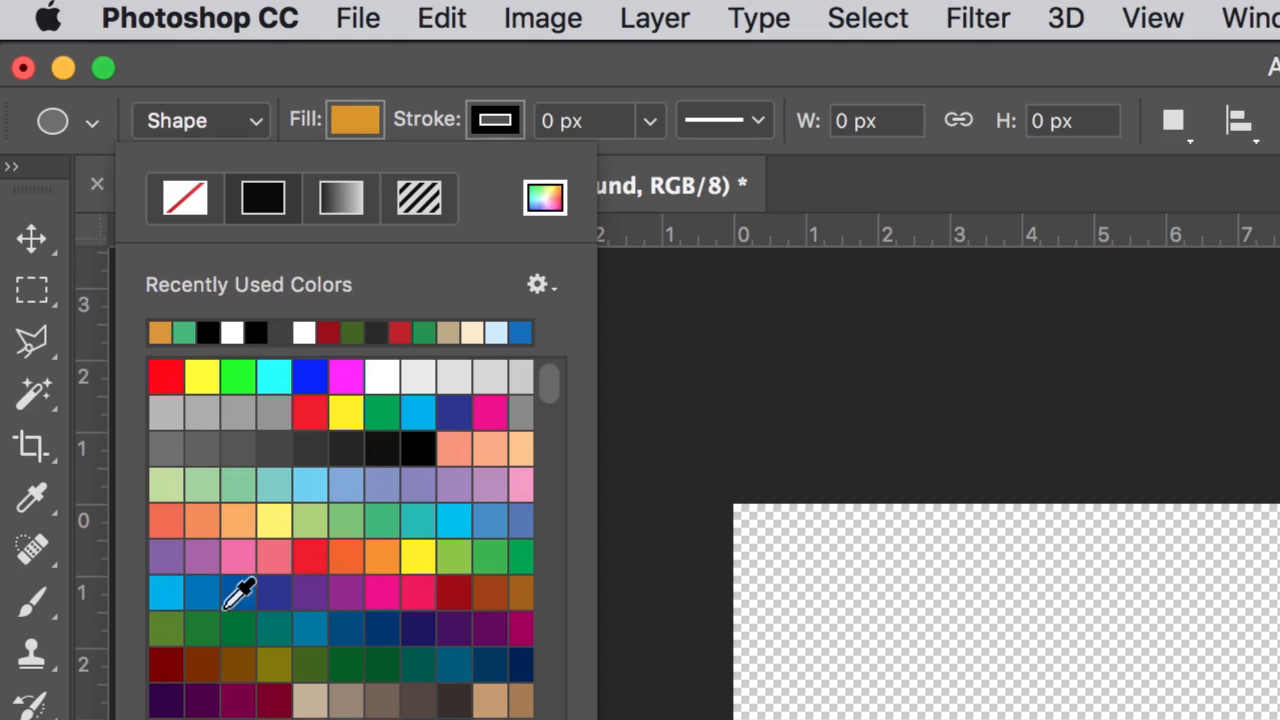
left_click(552, 202)
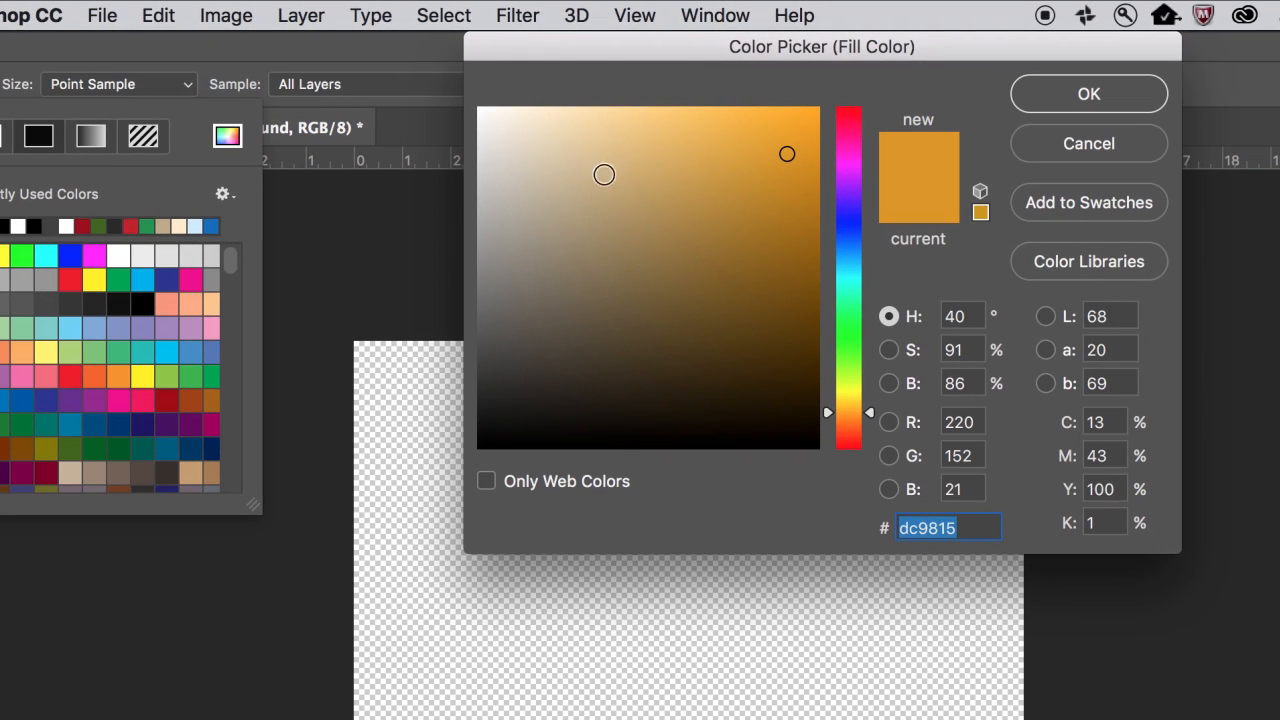
mouse_move(806, 198)
left_mouse_down()
mouse_move(797, 309)
mouse_move(772, 252)
left_mouse_up()
mouse_move(857, 282)
left_mouse_down()
mouse_move(857, 323)
mouse_move(862, 290)
left_mouse_up()
mouse_move(777, 214)
left_mouse_down()
mouse_move(760, 180)
mouse_move(776, 219)
left_mouse_up()
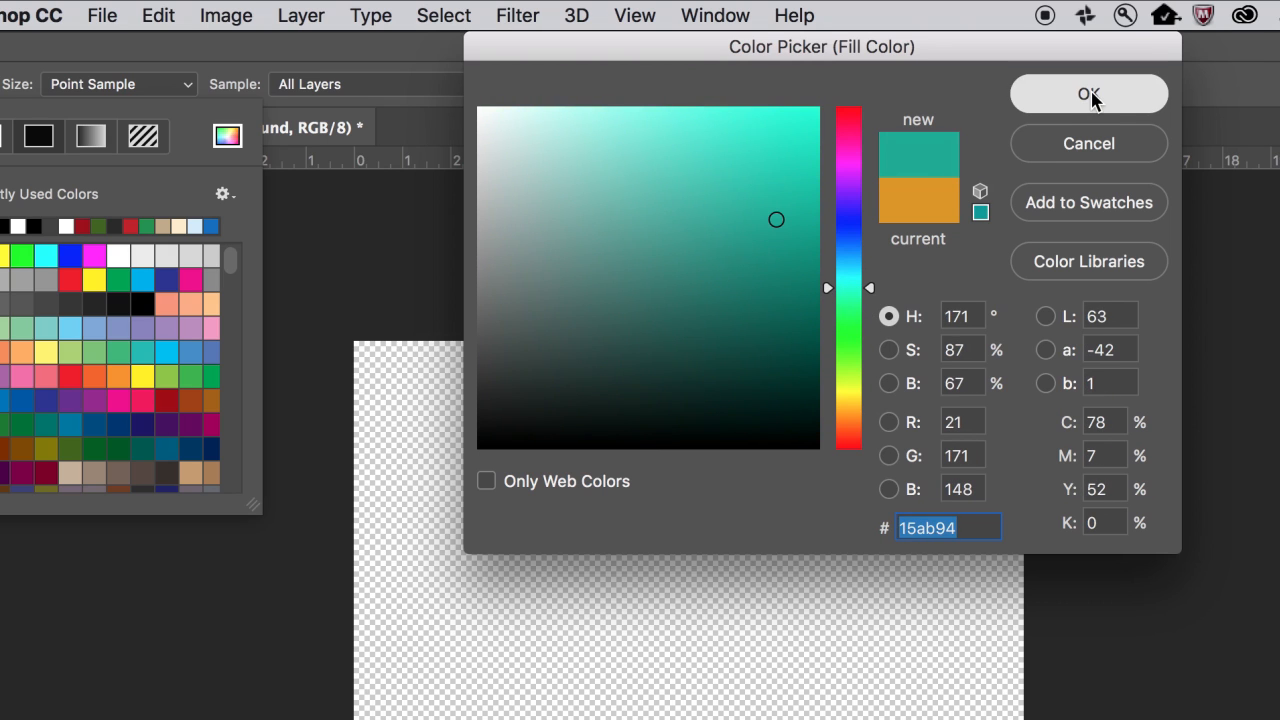
left_click(1070, 110)
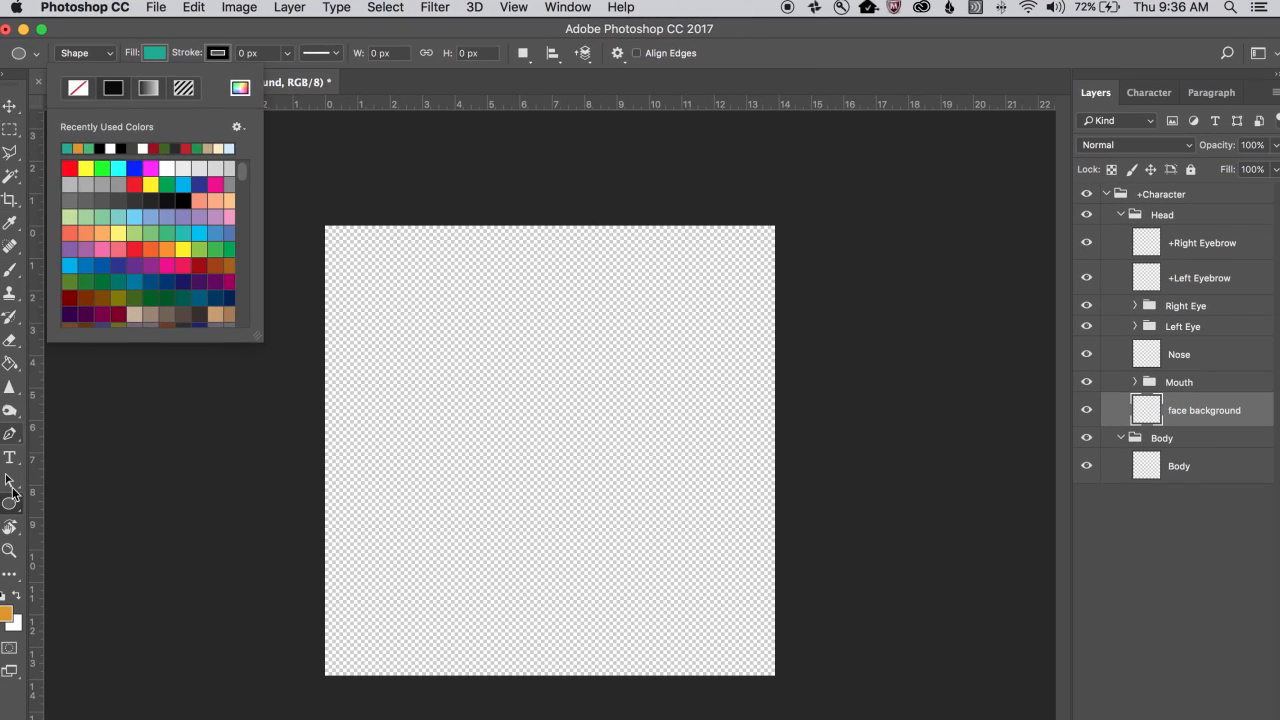
- Draw a circle about 651 px across on the face background layer and move it to the middle of the canvas
left_click(12, 505)
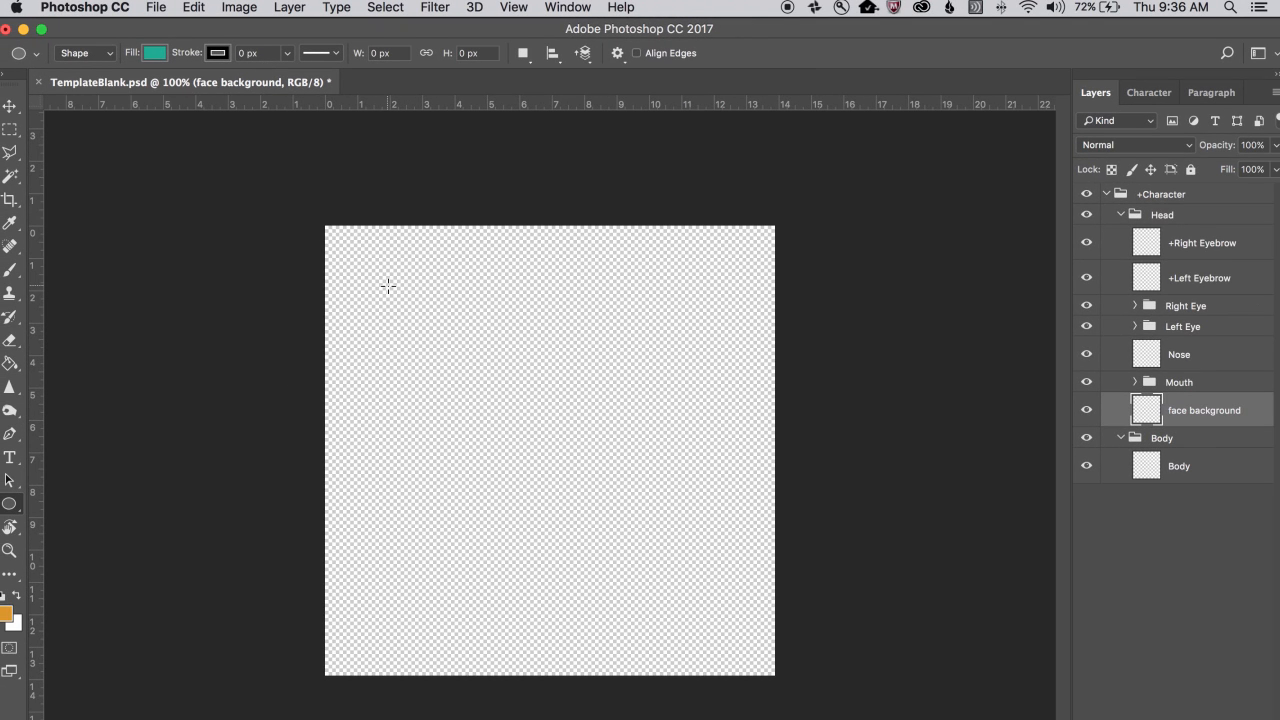
left_click_drag(380, 278, 700, 571)
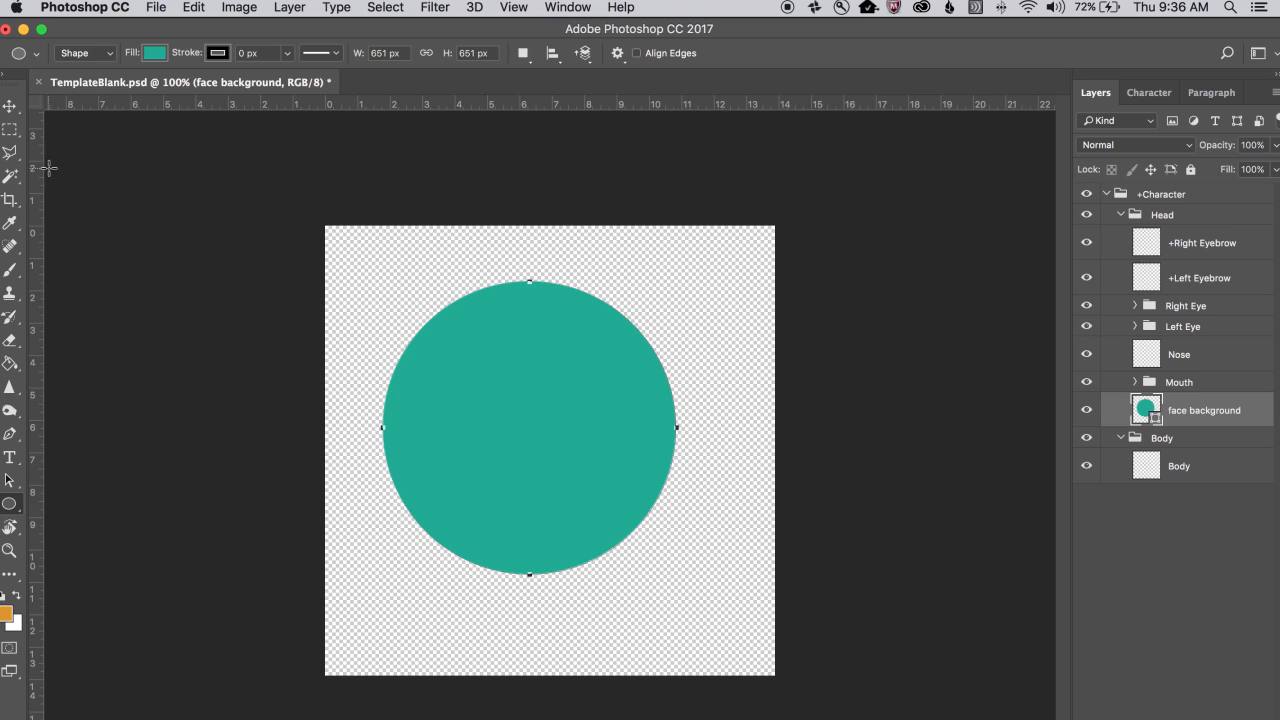
key("v")
mouse_move(665, 393)
left_mouse_down()
mouse_move(657, 406)
mouse_move(670, 404)
left_mouse_up()
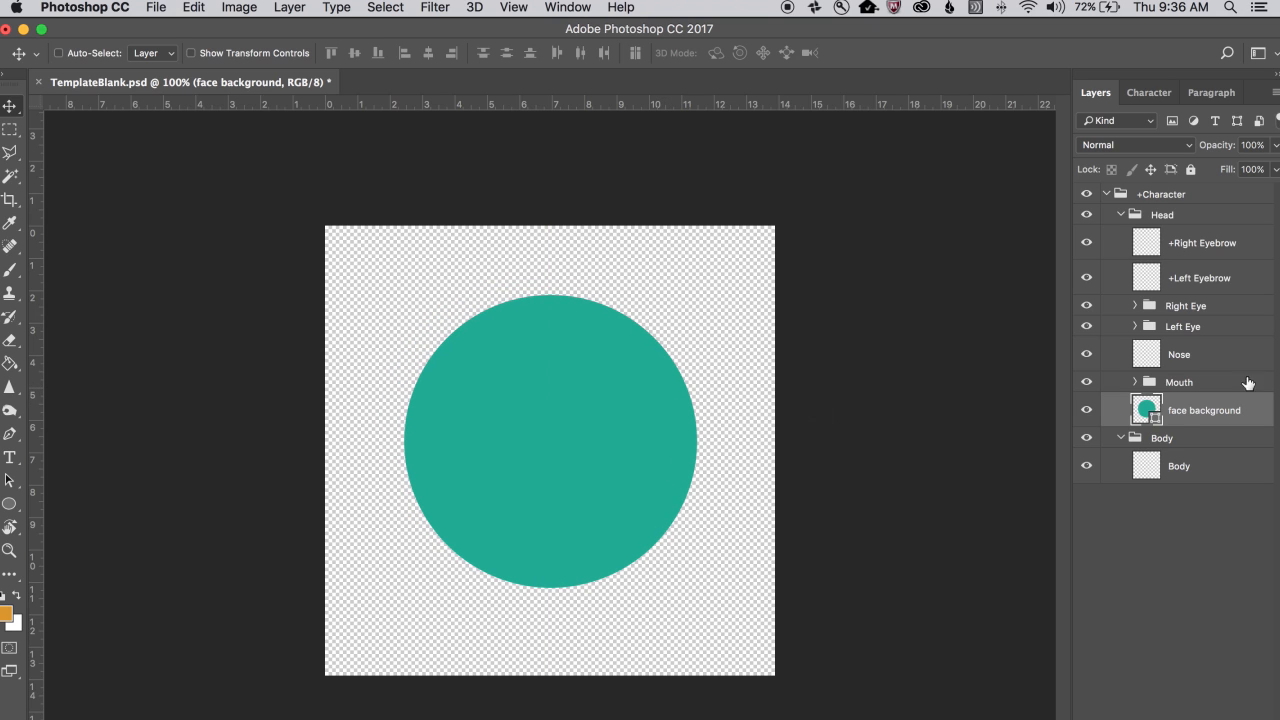
- Check the face background layer's visibility toggle, nudge the circle slightly to the right, and save the file
left_click(1087, 413)
left_click(1087, 413)
left_click_drag(758, 424, 763, 430)
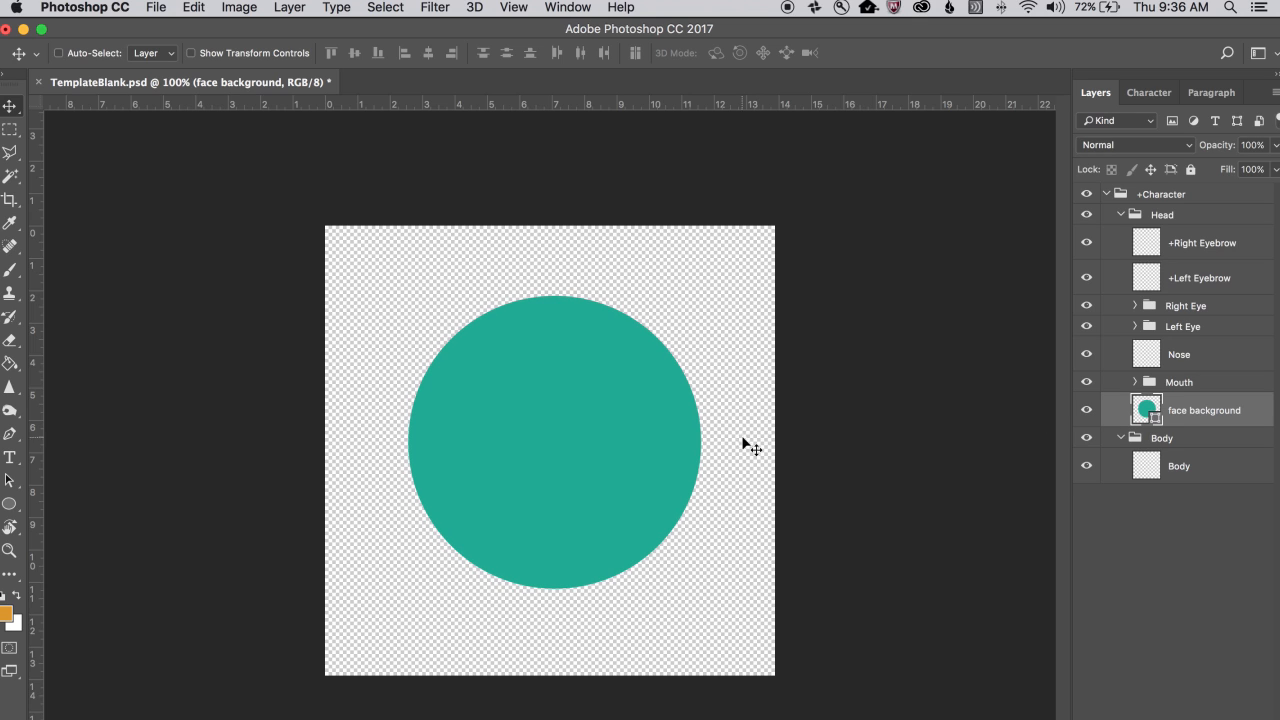
left_click(160, 8)
left_click(172, 176)
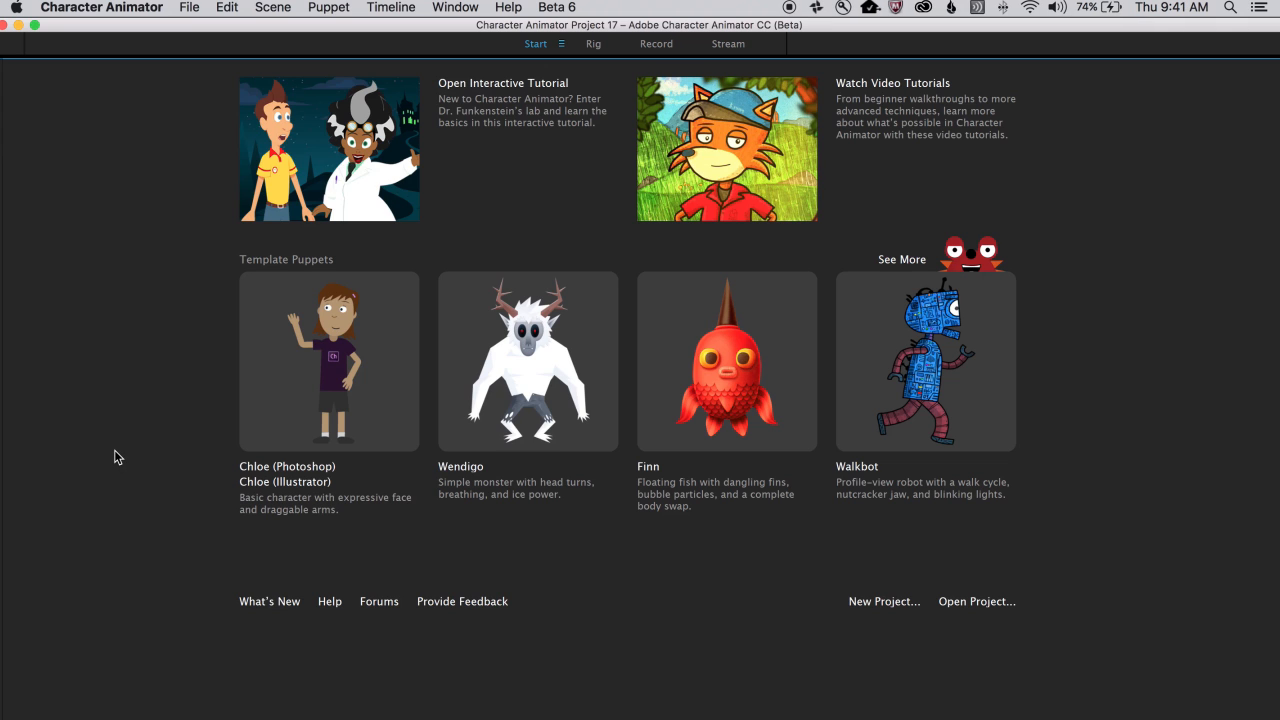
- Switch to Character Animator and import TemplateBlank.psd from the Downloads folder
left_click(189, 8)
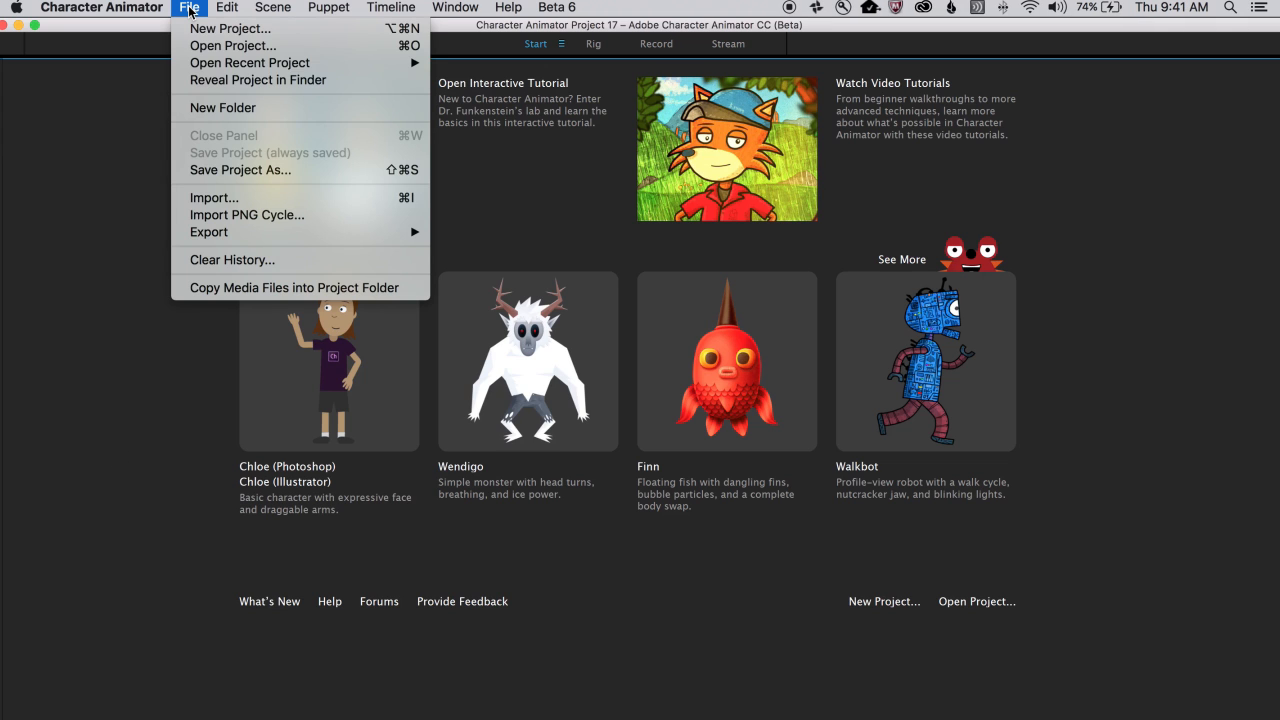
left_click(231, 199)
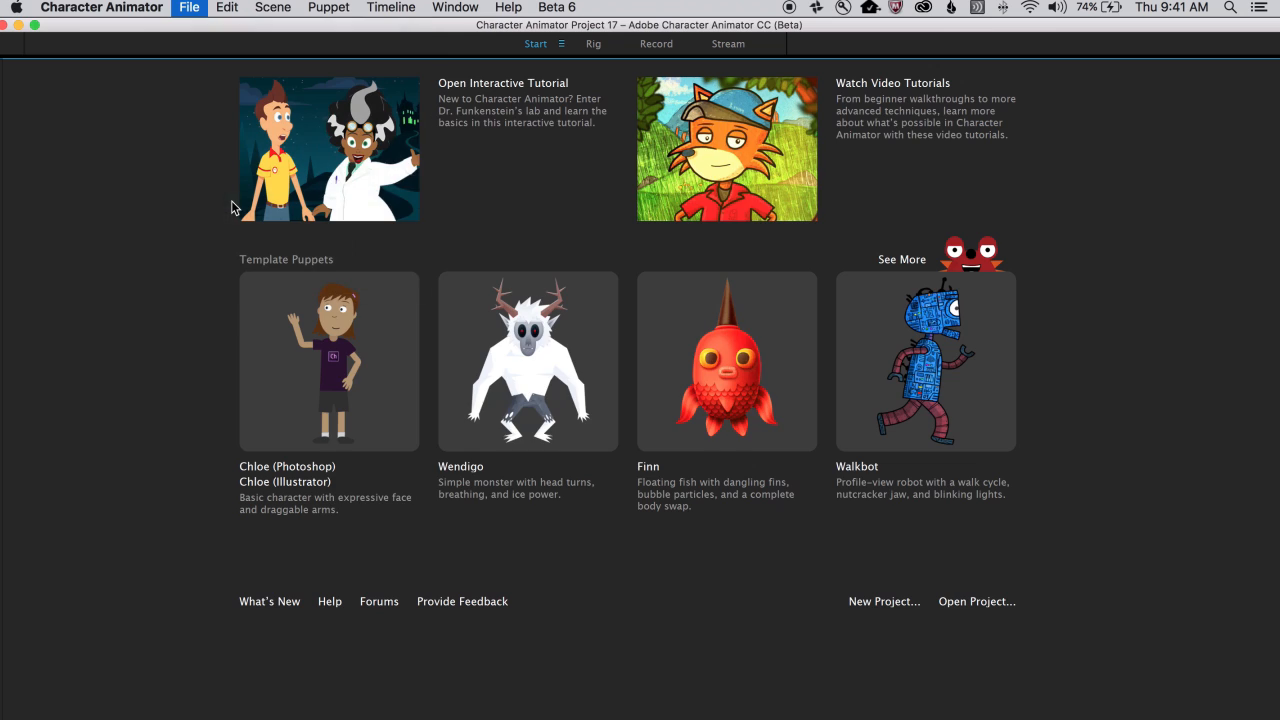
left_click(596, 154)
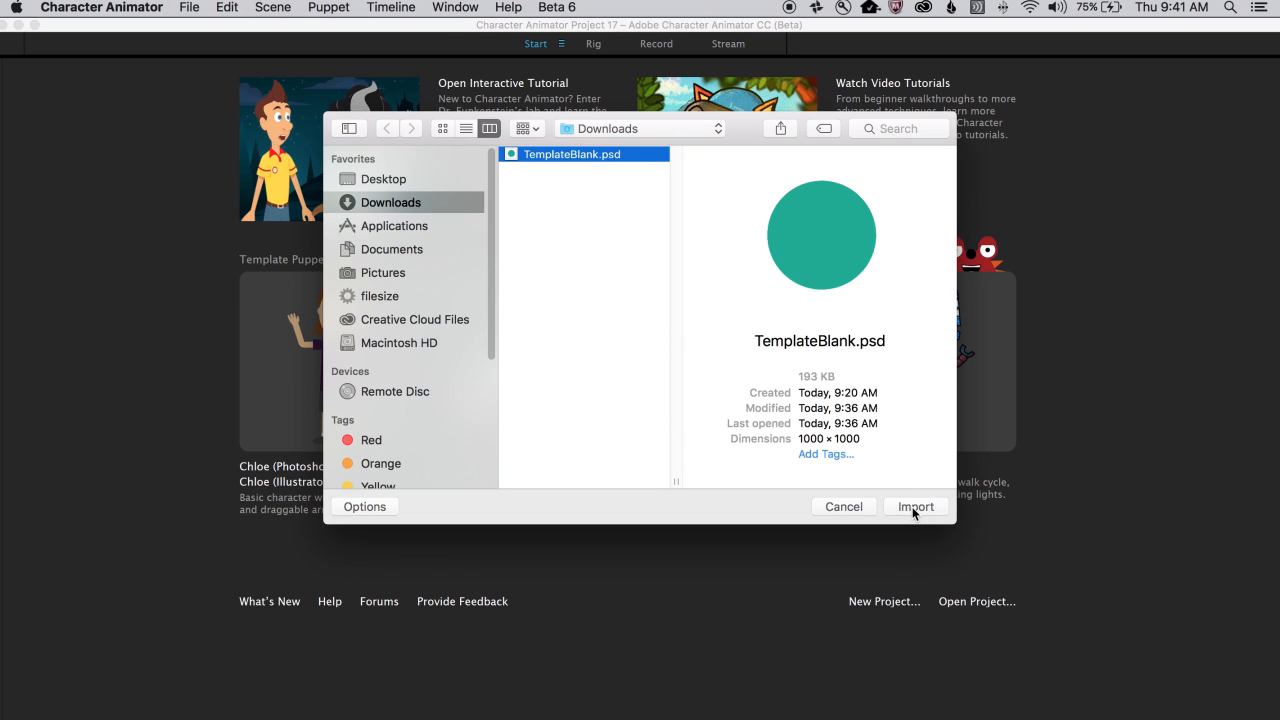
left_click(914, 507)
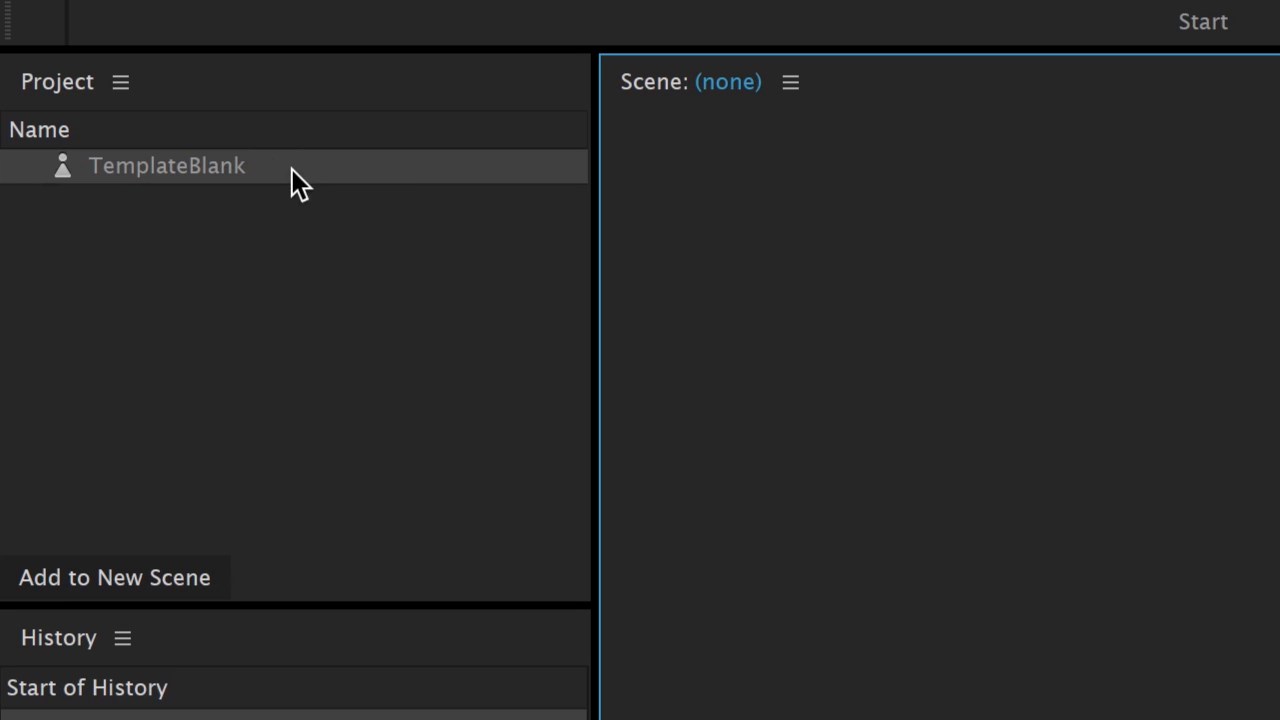
- Open the TemplateBlank puppet for rigging and toggle its face background layer off and on again
double_click(250, 163)
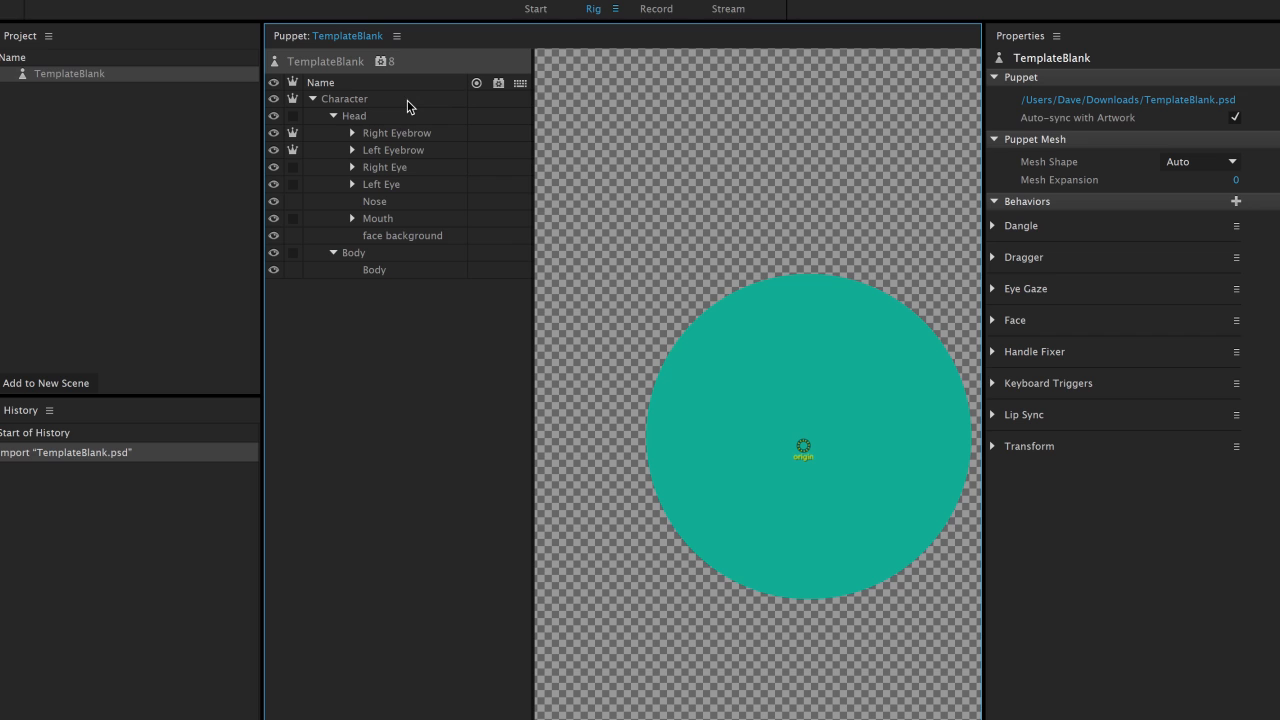
left_click(428, 235)
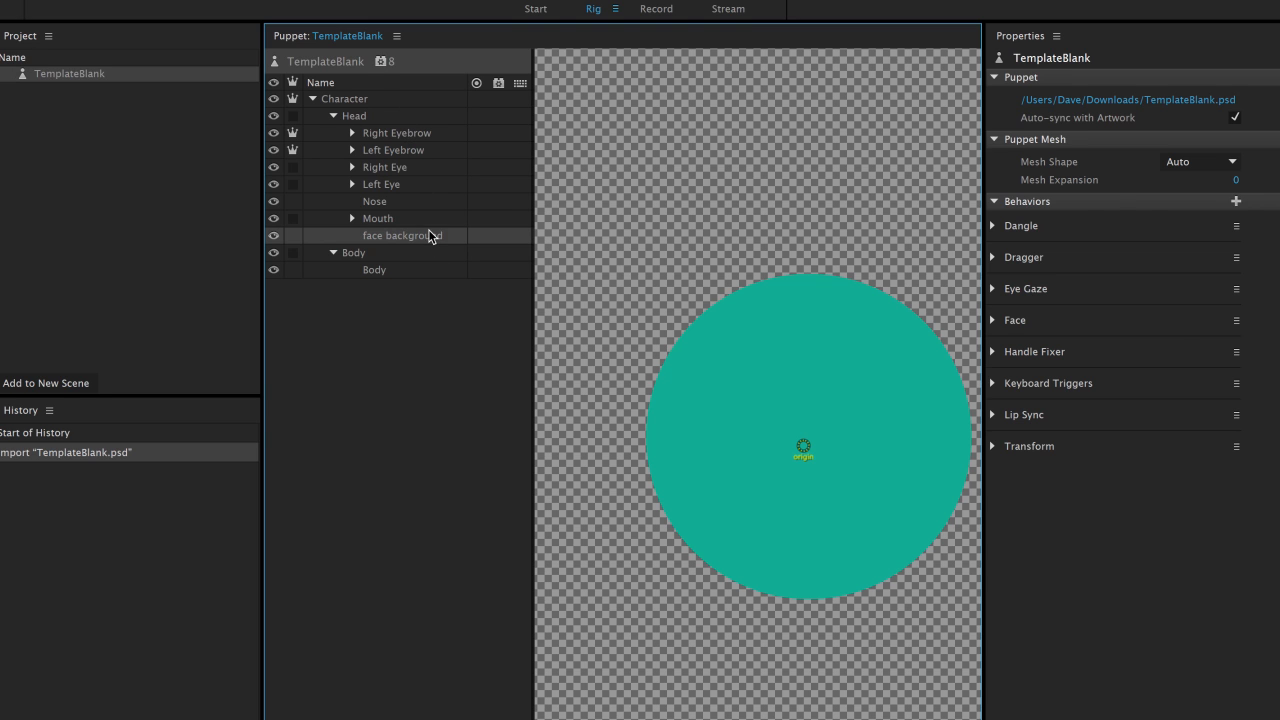
left_click(274, 236)
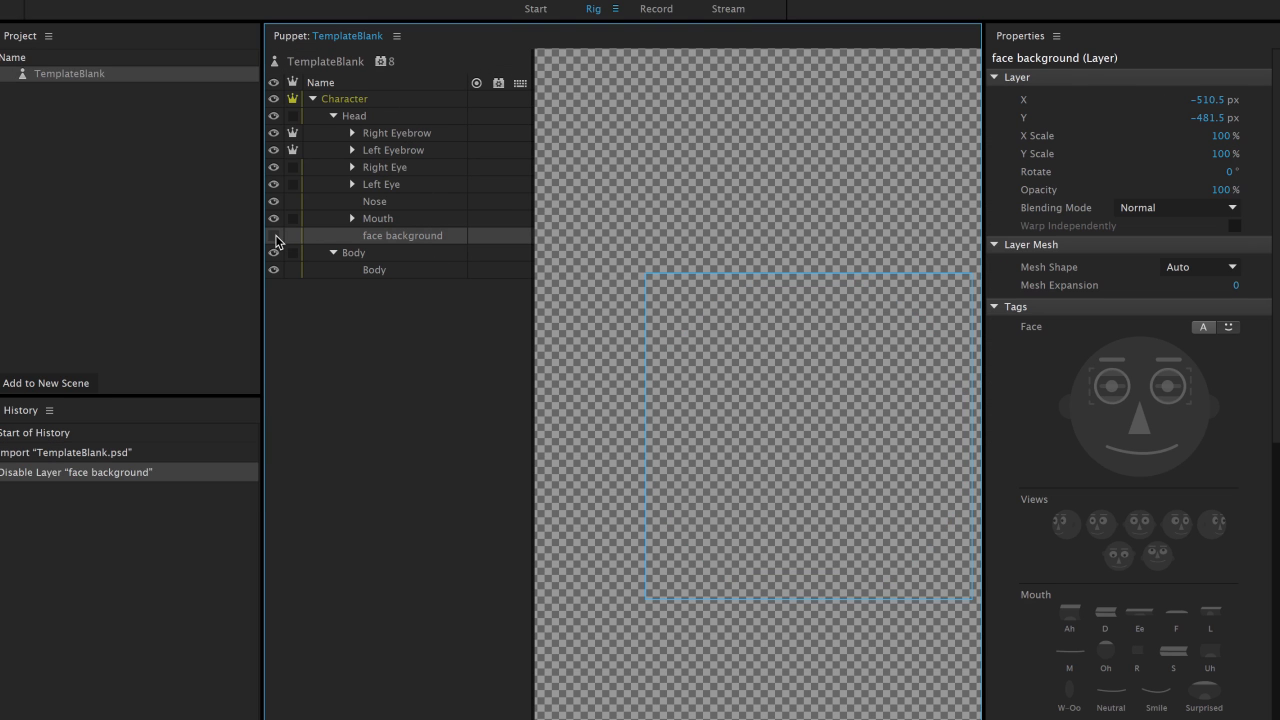
left_click(274, 236)
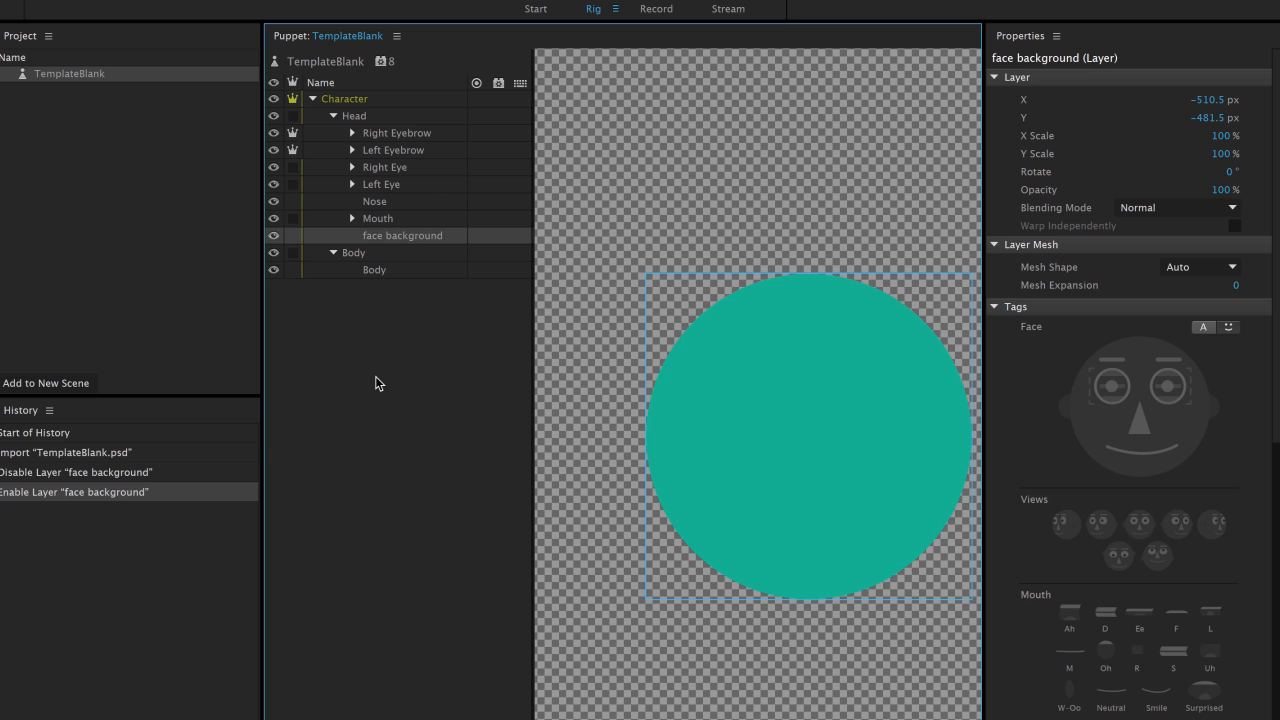
- Add the TemplateBlank puppet to a new scene
left_click(179, 77)
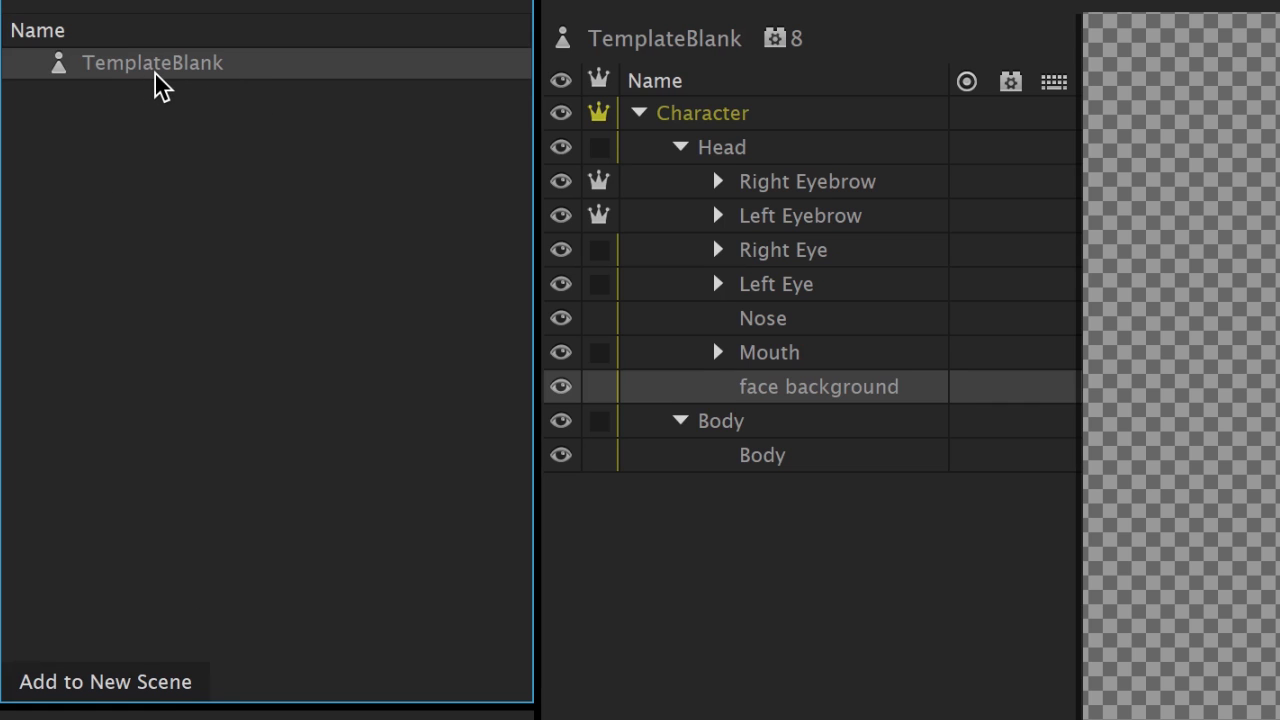
left_click(138, 690)
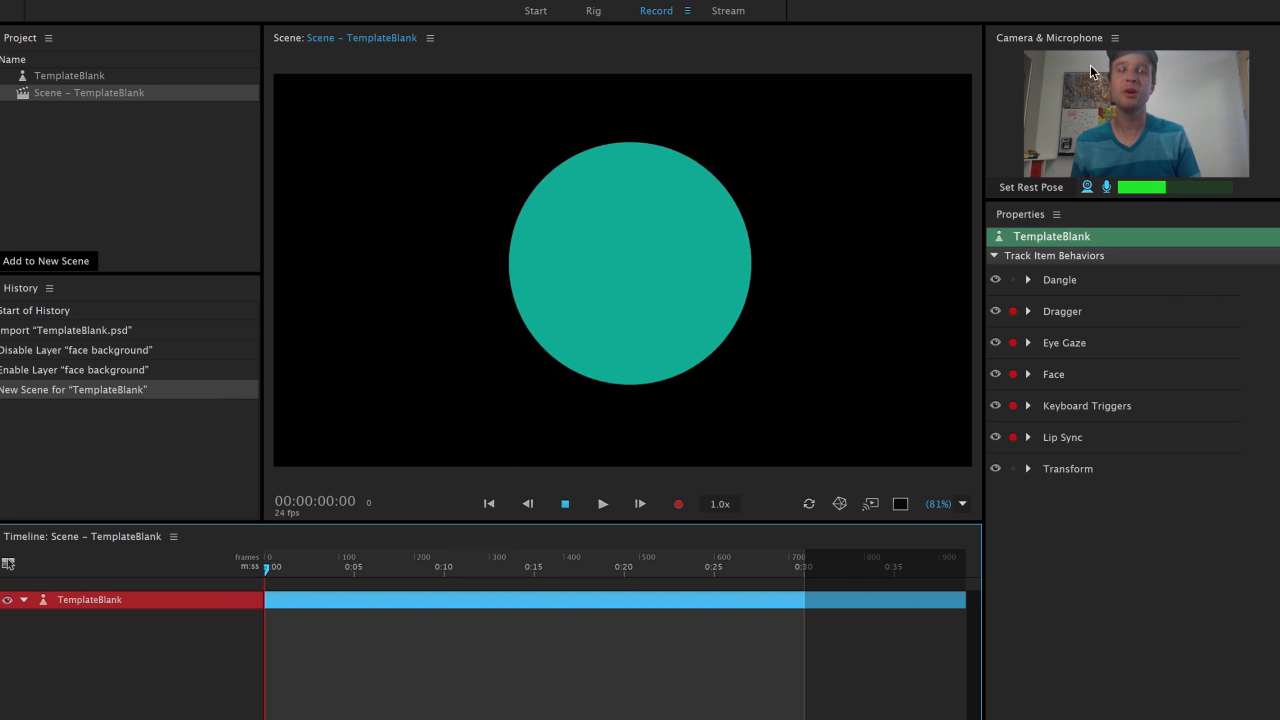
- Return to the puppet's rig and select the Head group to examine its contents and face tags
left_click(593, 11)
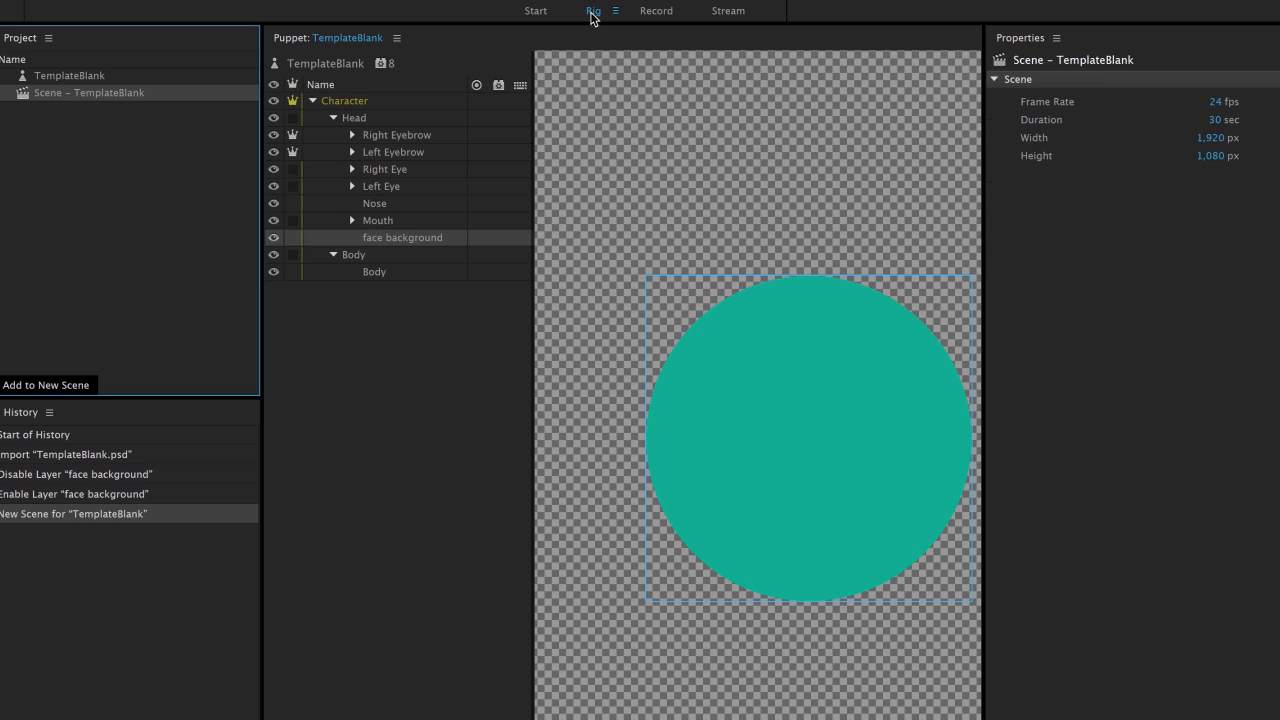
left_click(377, 117)
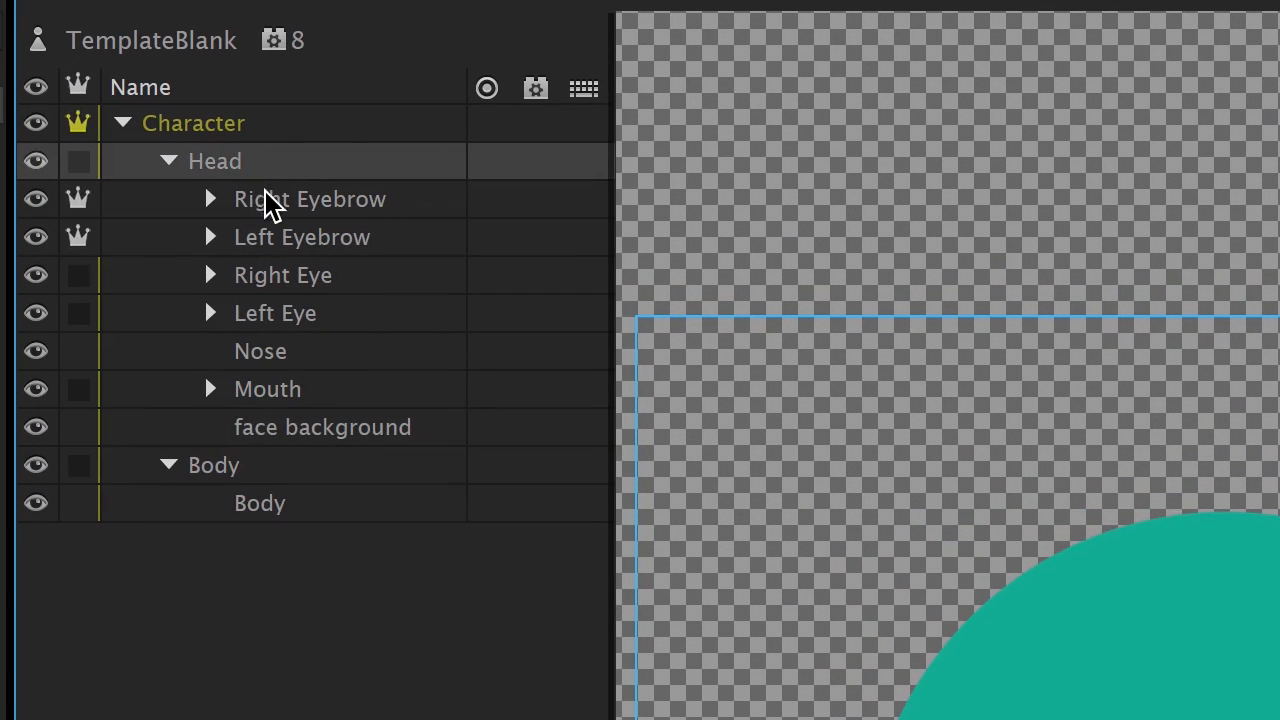
left_click(168, 162)
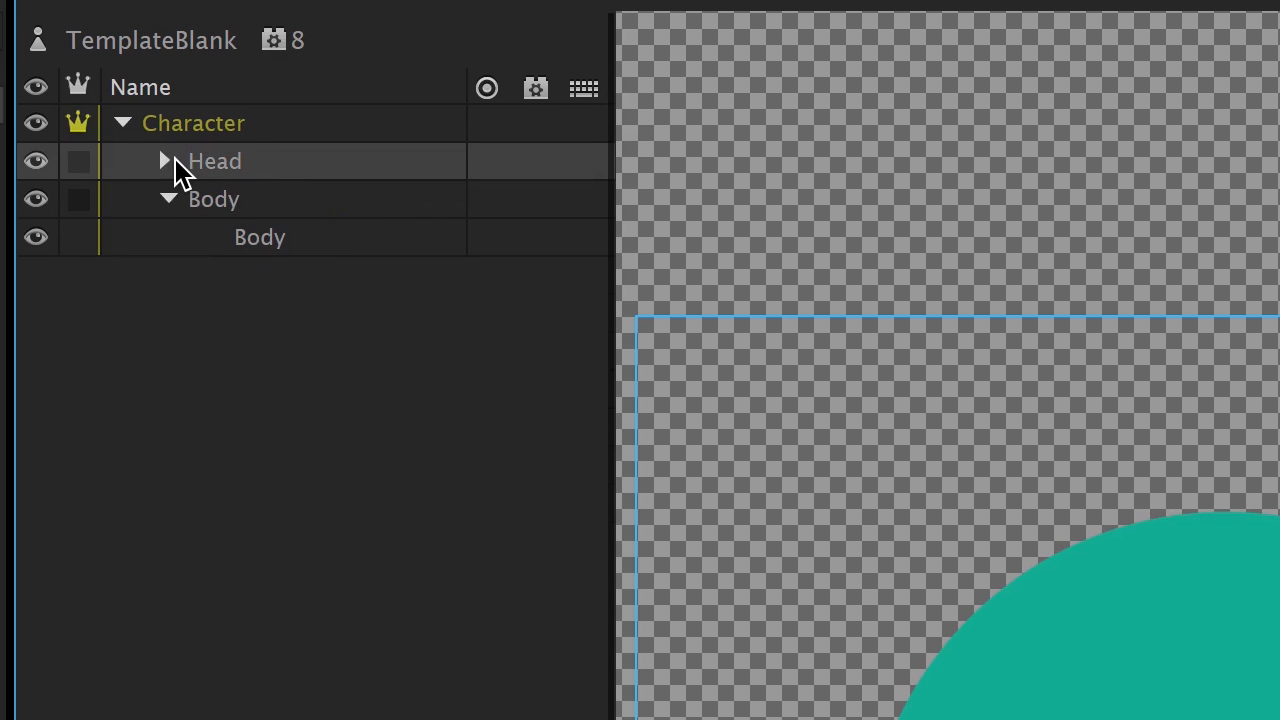
left_click(166, 161)
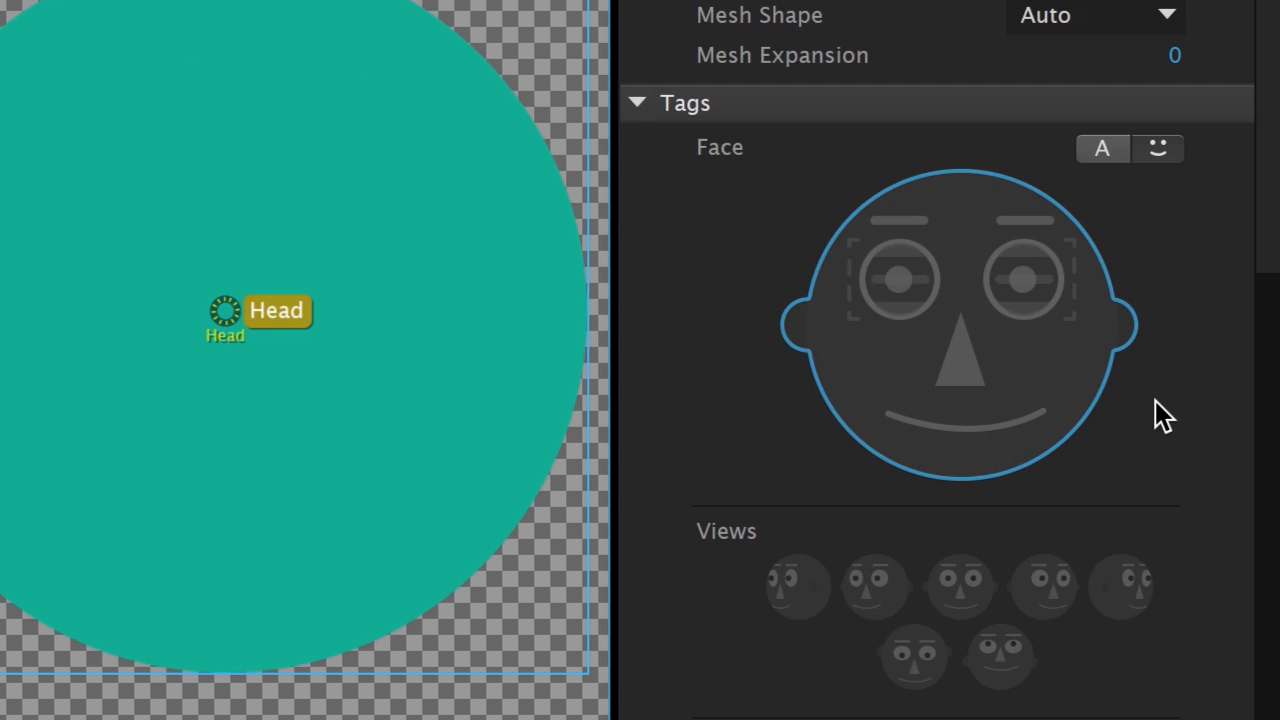
- Remove and re-add the Head tag, and switch the face tags to the text list and back to the face diagram
left_click(1103, 376)
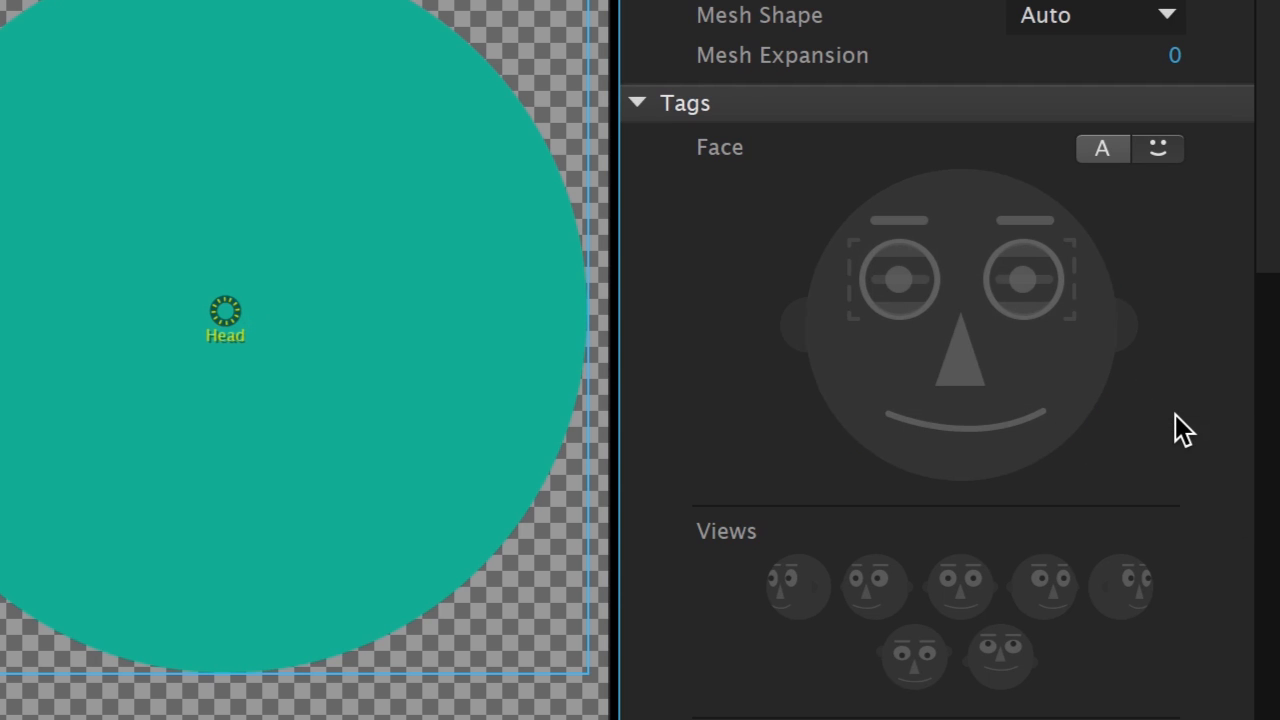
left_click(1112, 378)
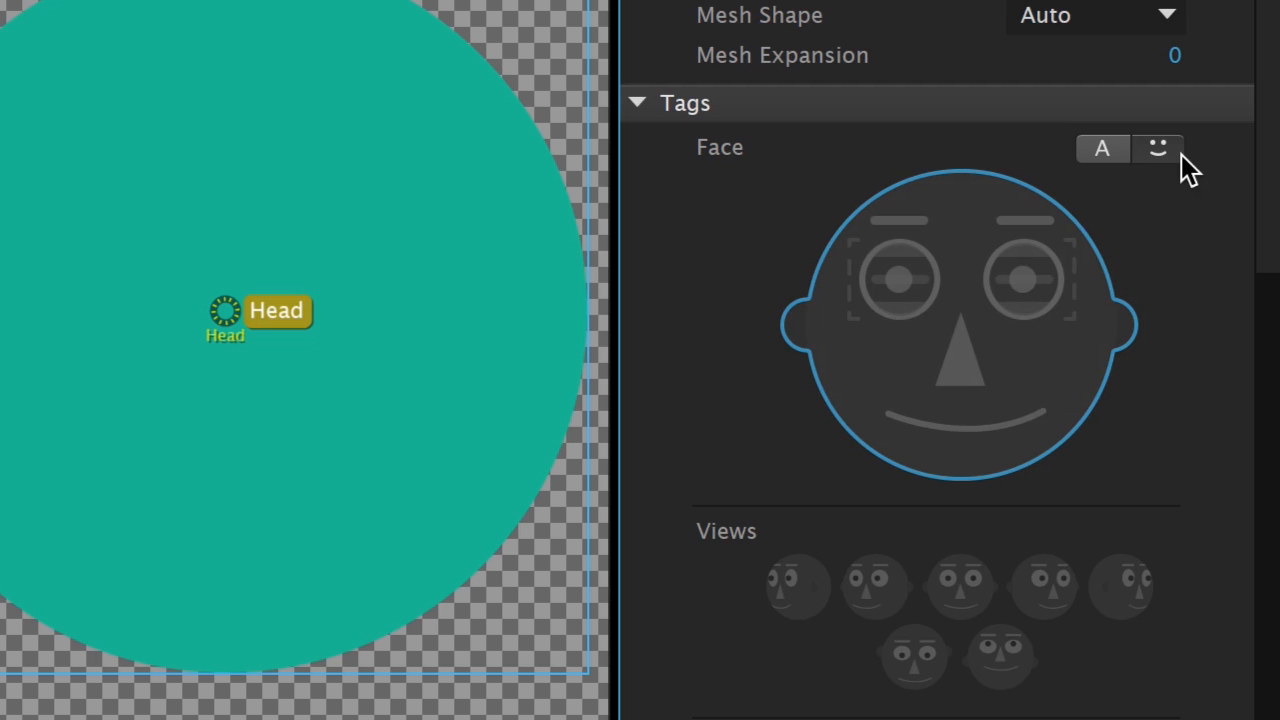
left_click(1109, 156)
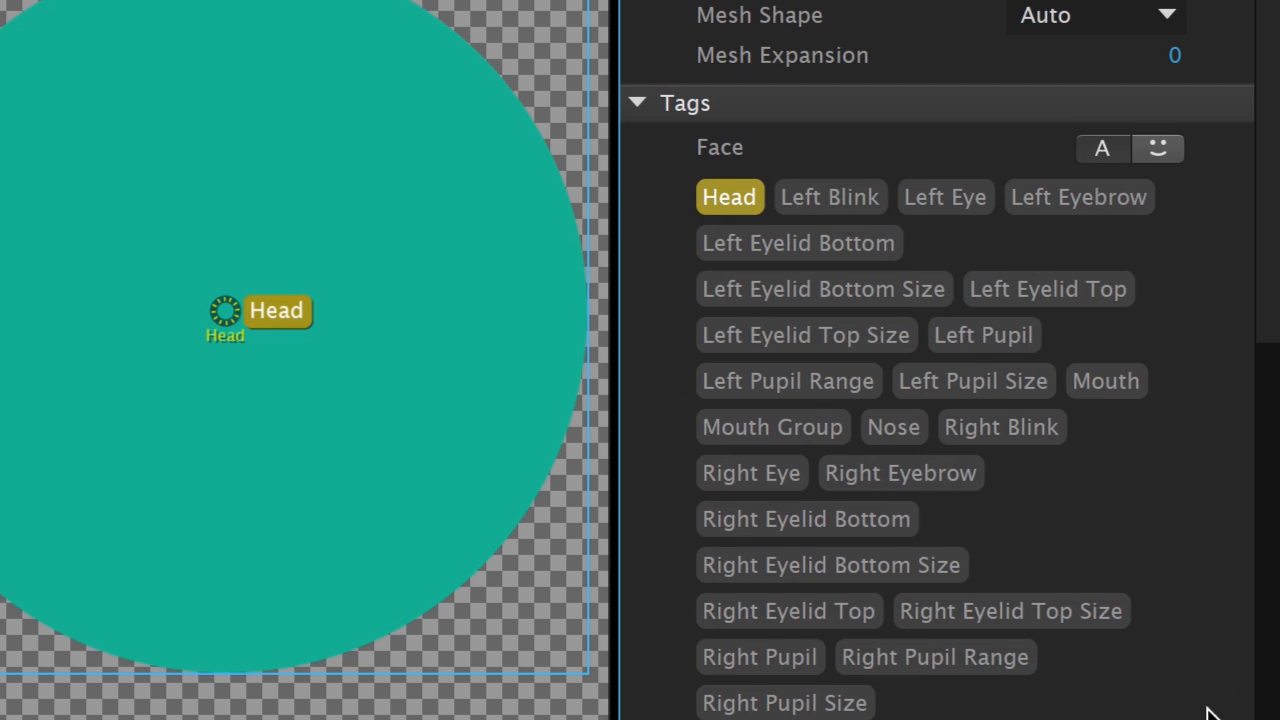
left_click(1159, 152)
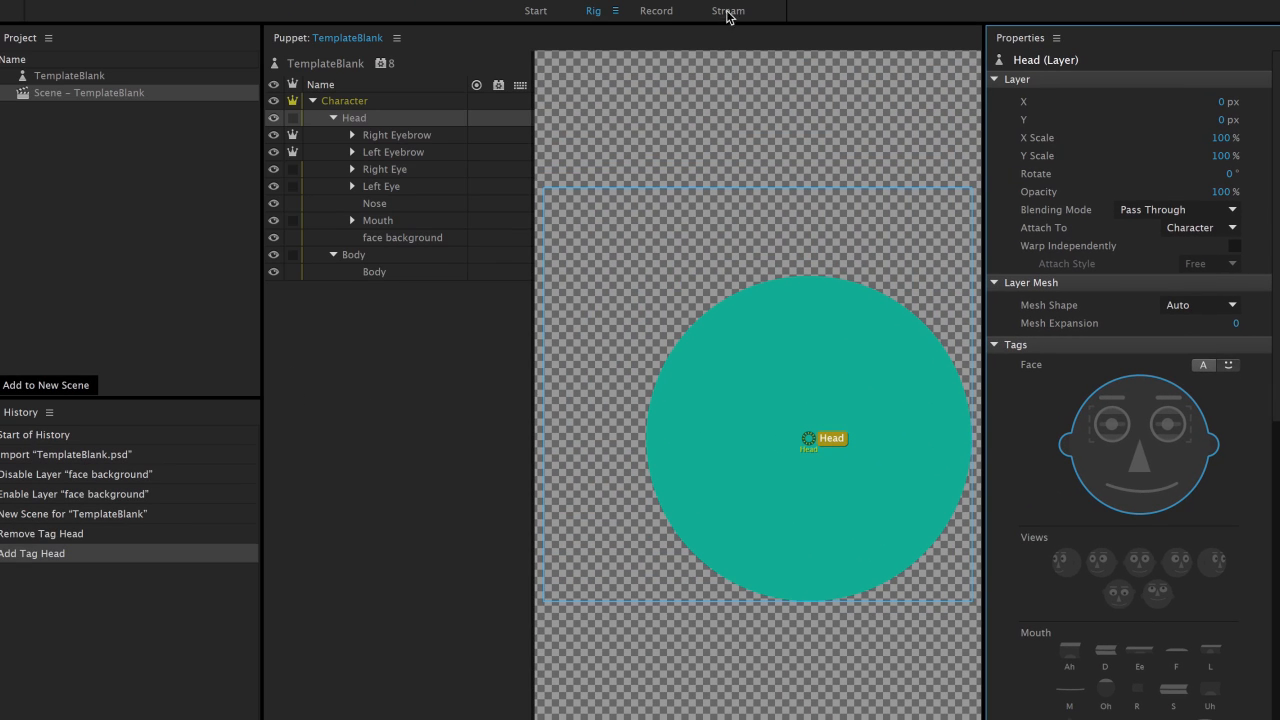
- Switch to the Record workspace and set the rest pose for camera tracking of the puppet
left_click(657, 12)
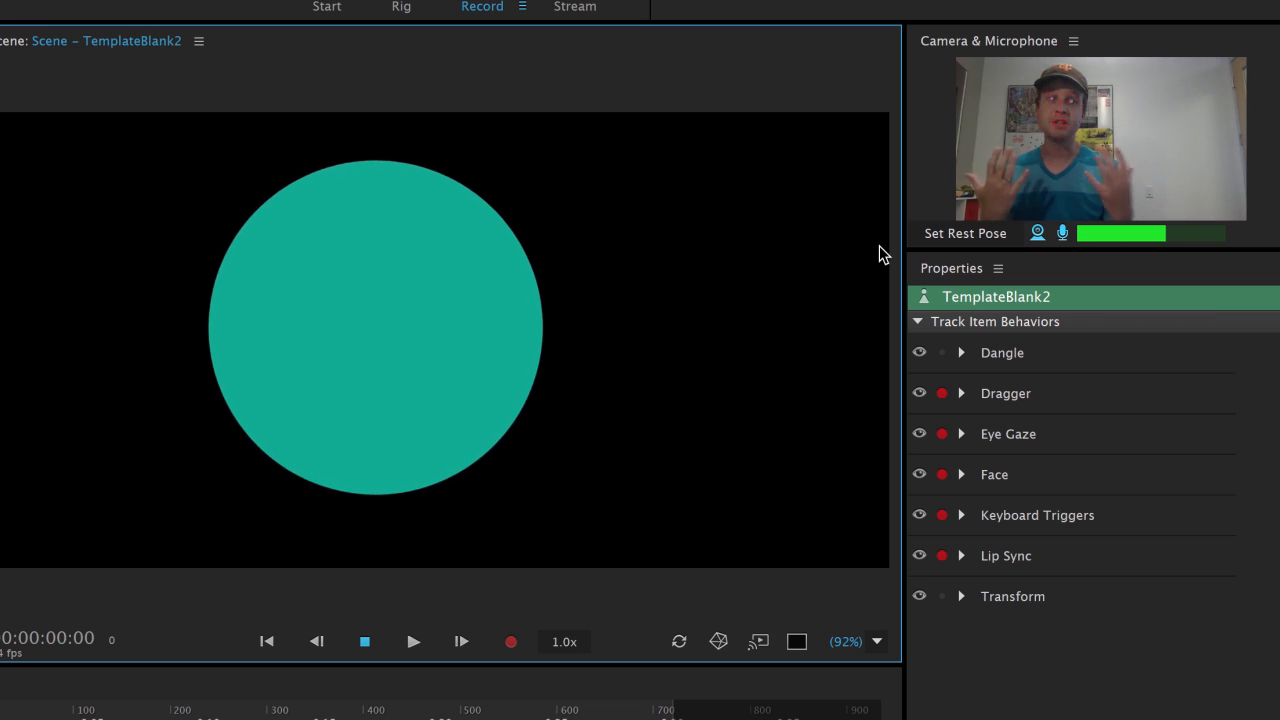
left_click(970, 233)
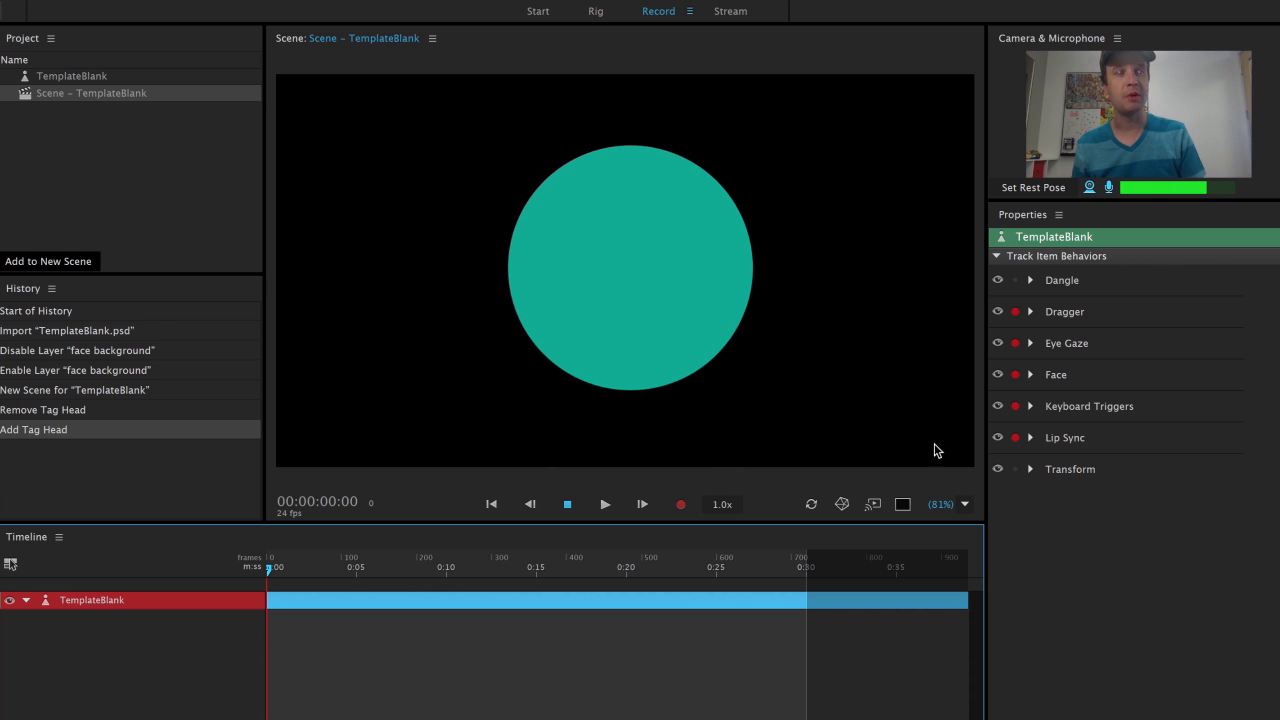
- Check the camera-switching options, and turn the camera and the microphone off and on again
left_click(1117, 39)
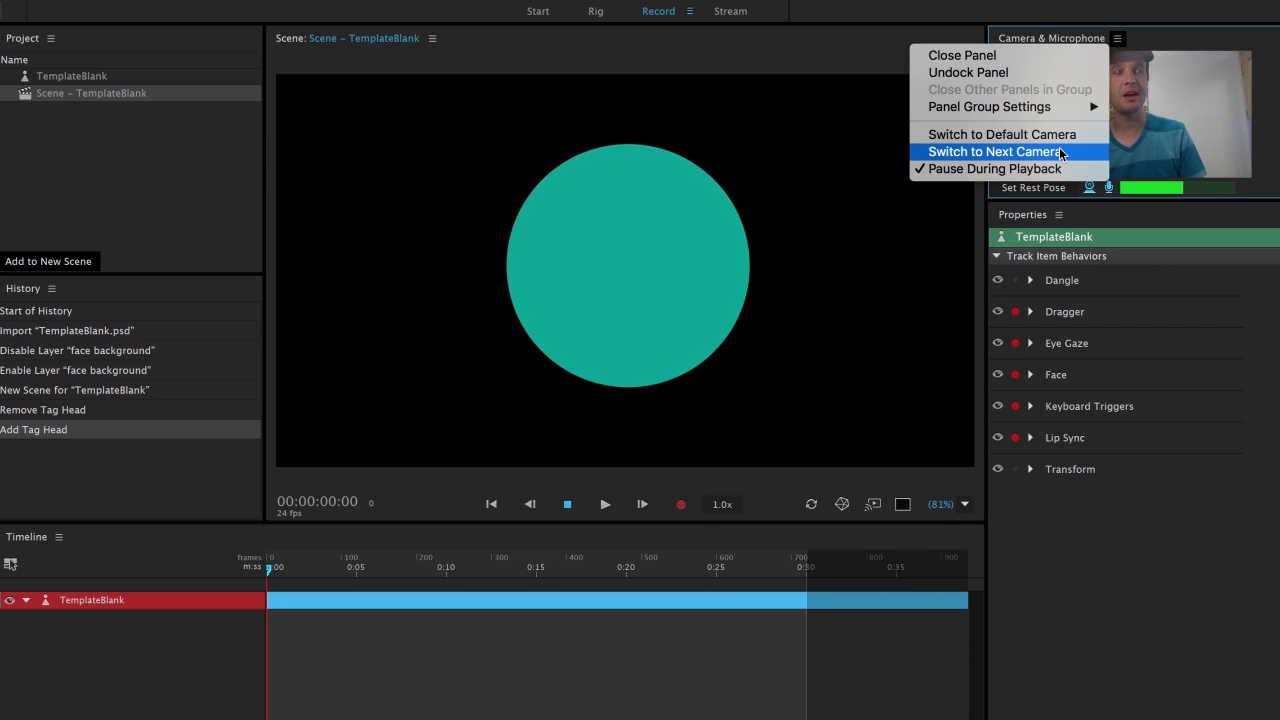
left_click(1175, 129)
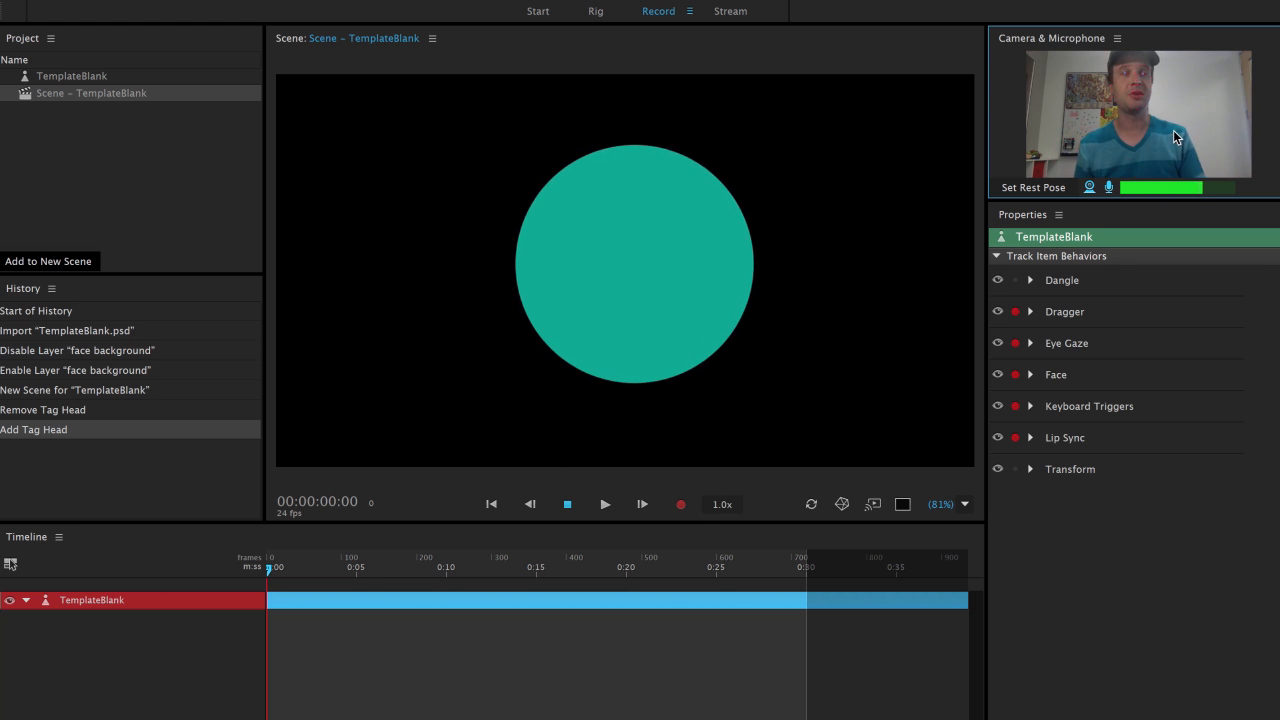
left_click(1090, 189)
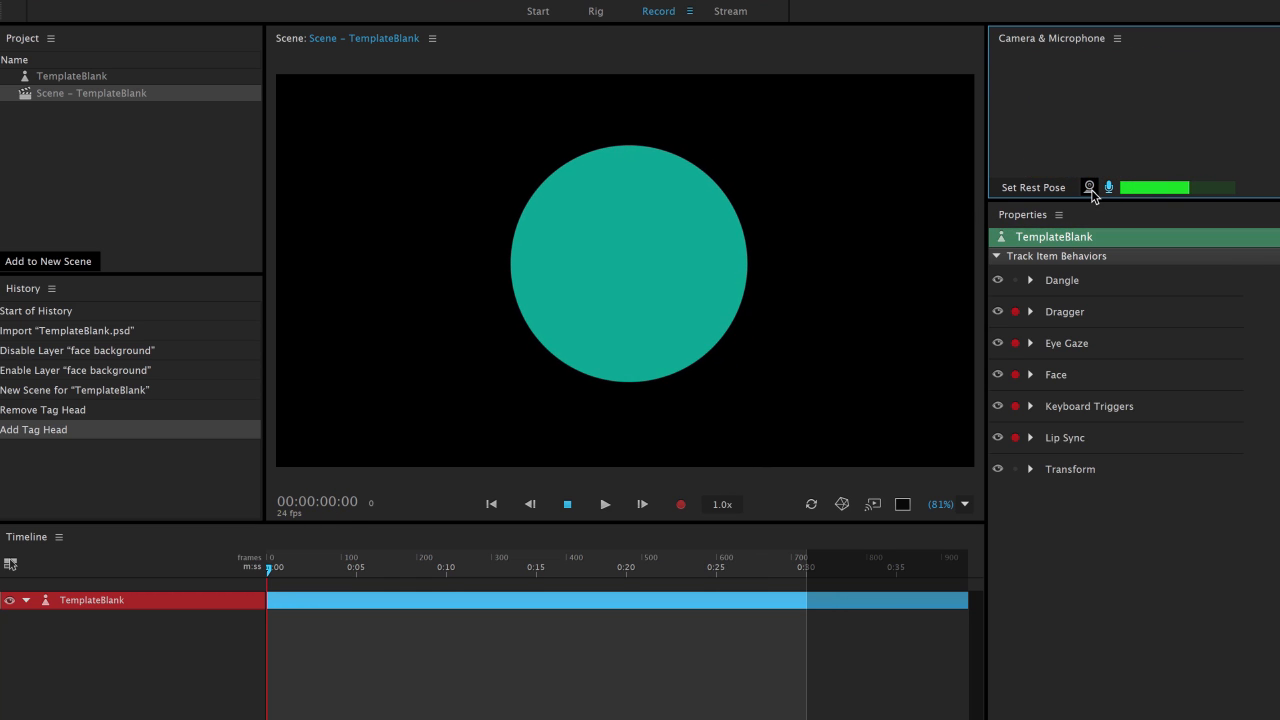
left_click(1090, 189)
left_click(1110, 189)
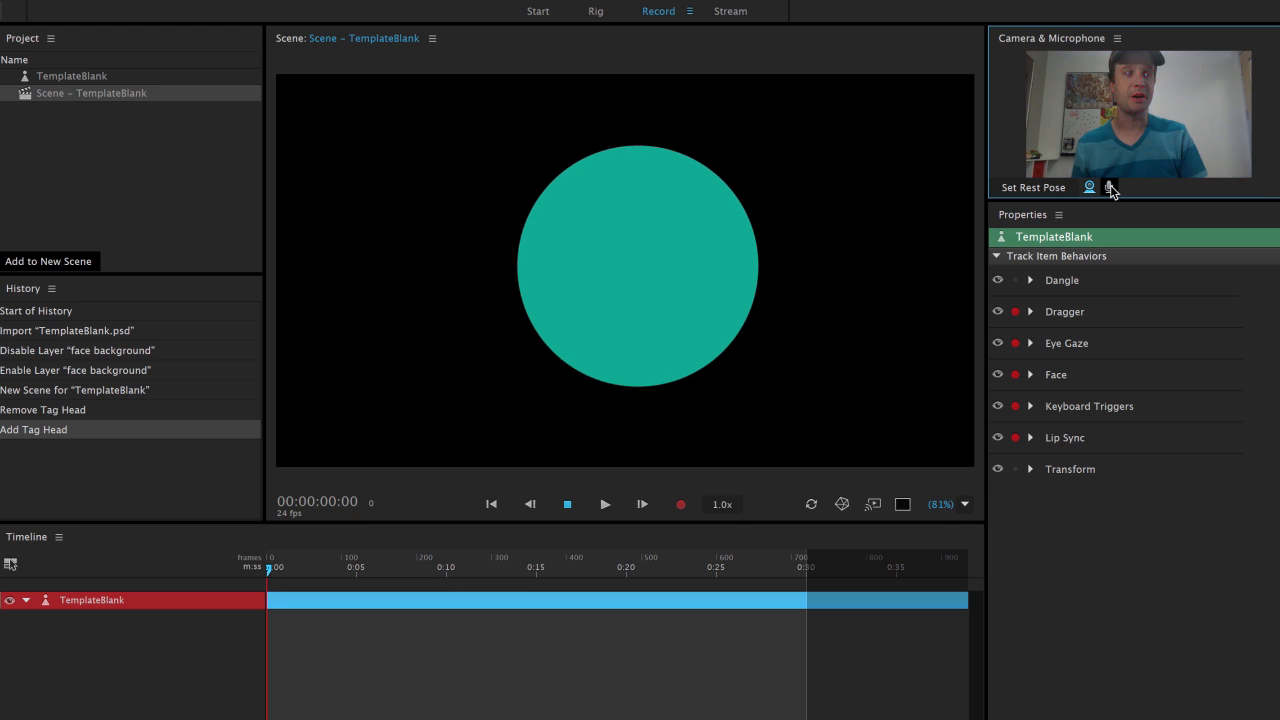
left_click(1110, 189)
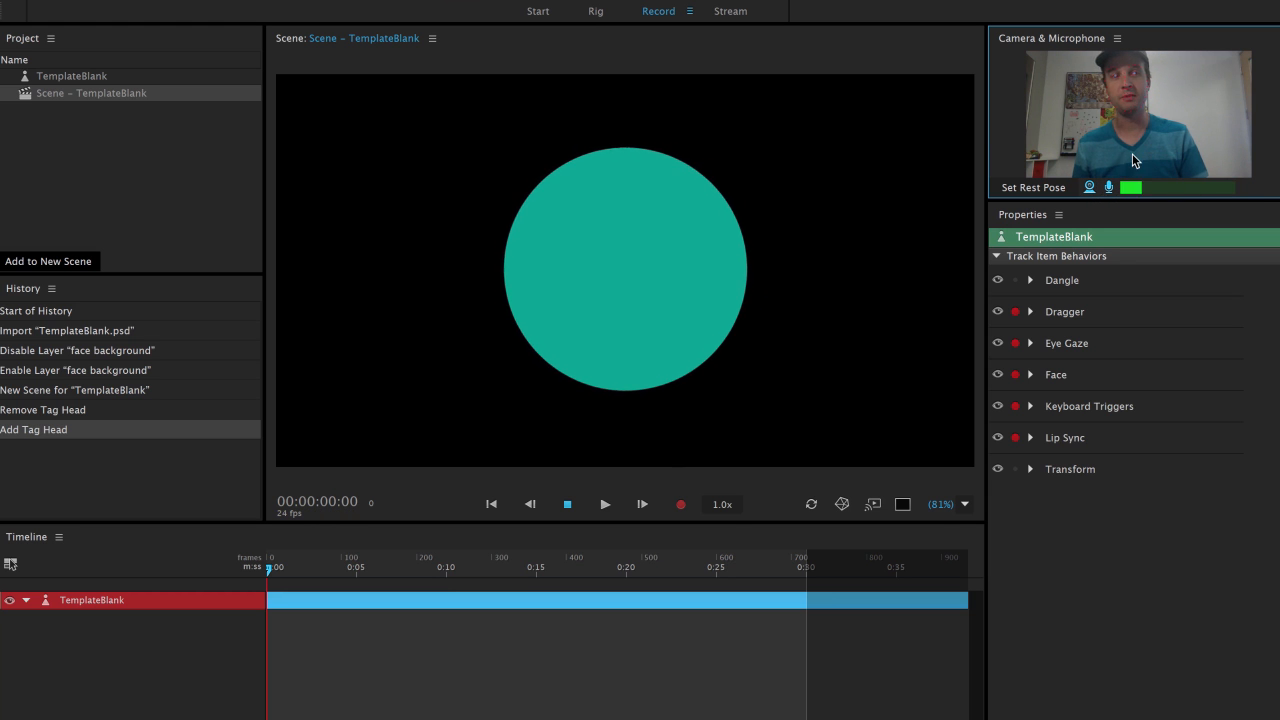
left_click(786, 260)
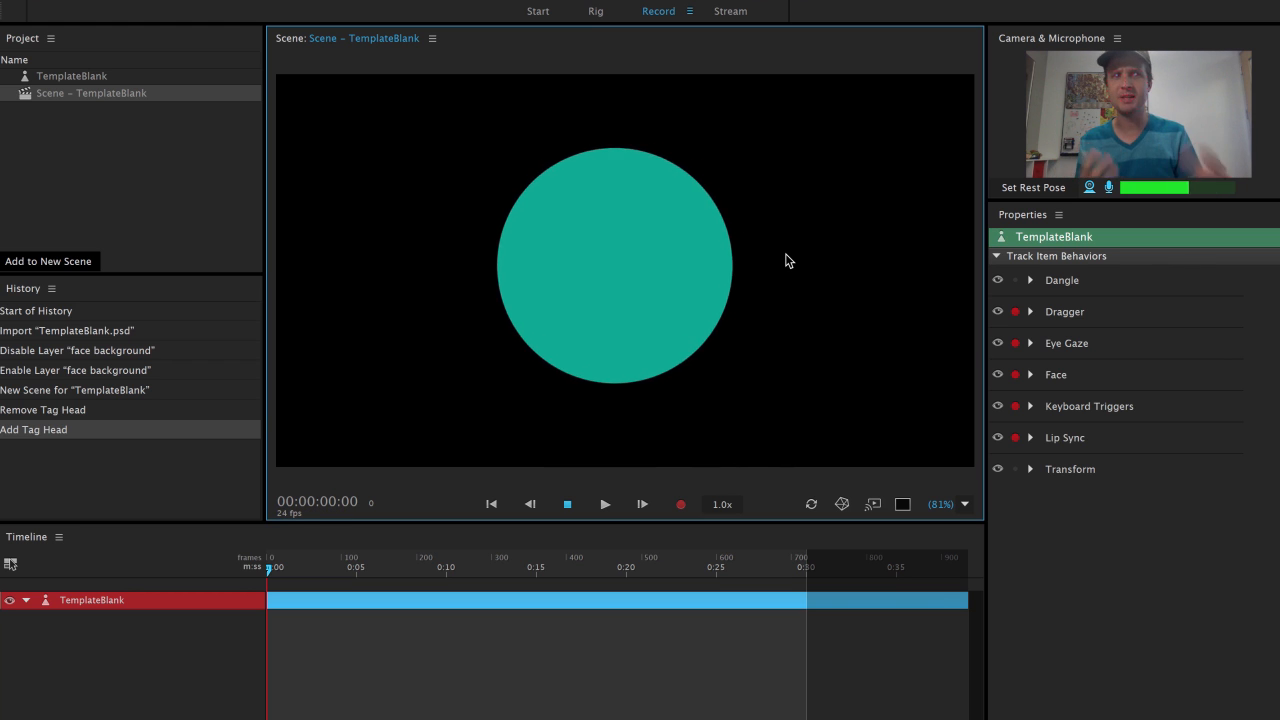
- Try reducing the TemplateBlank scene's width to 1,780 px and height to about 856 px, and undo both changes
left_click(93, 93)
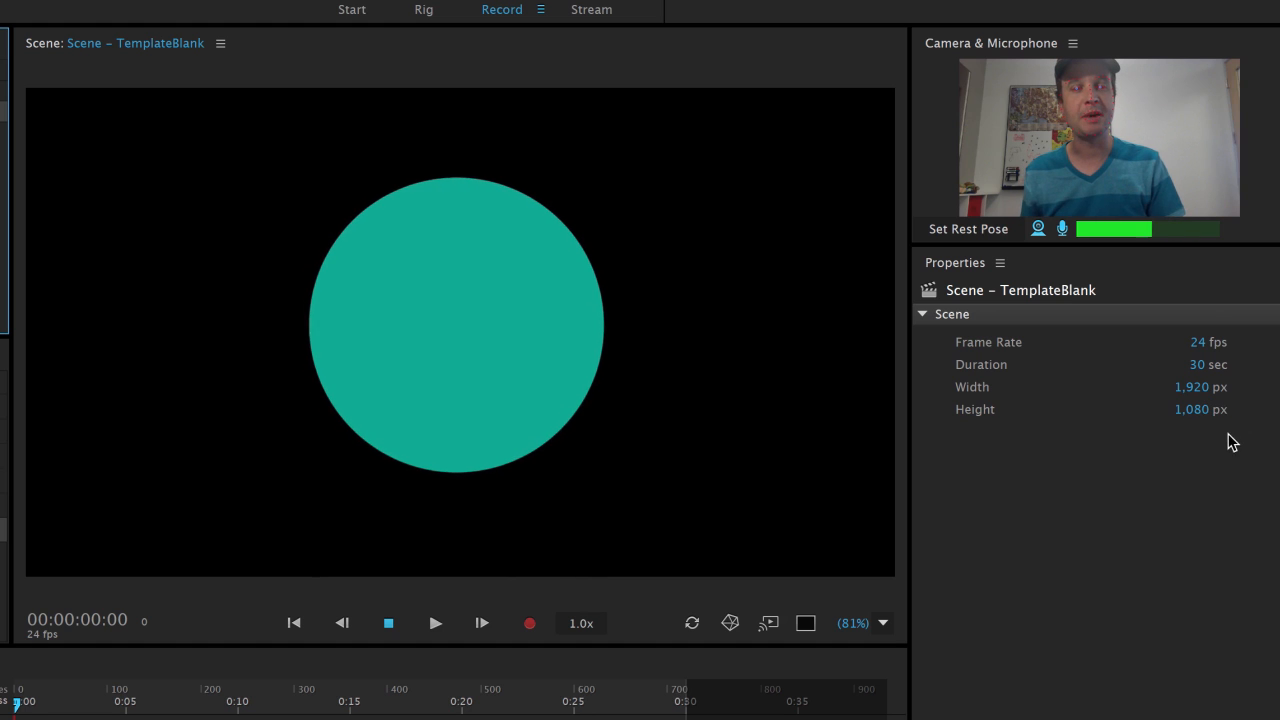
left_click_drag(1204, 390, 937, 411)
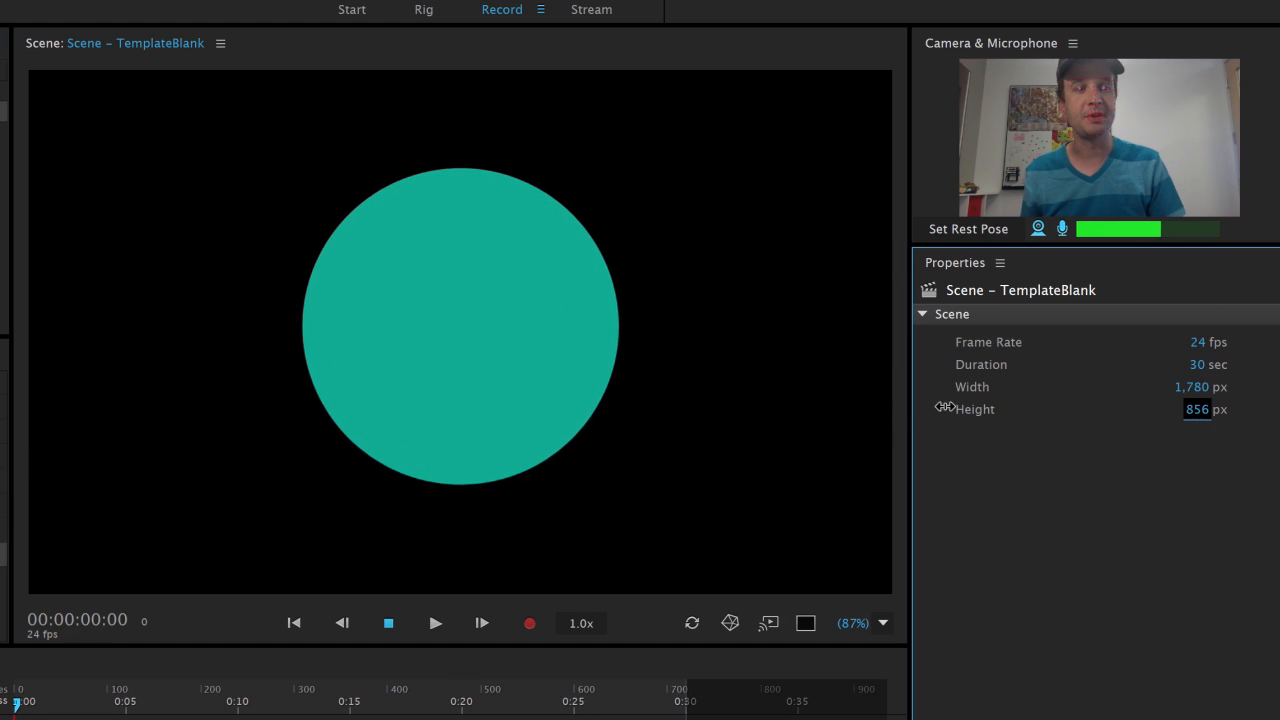
key("ctrl+z")
key("ctrl+z")
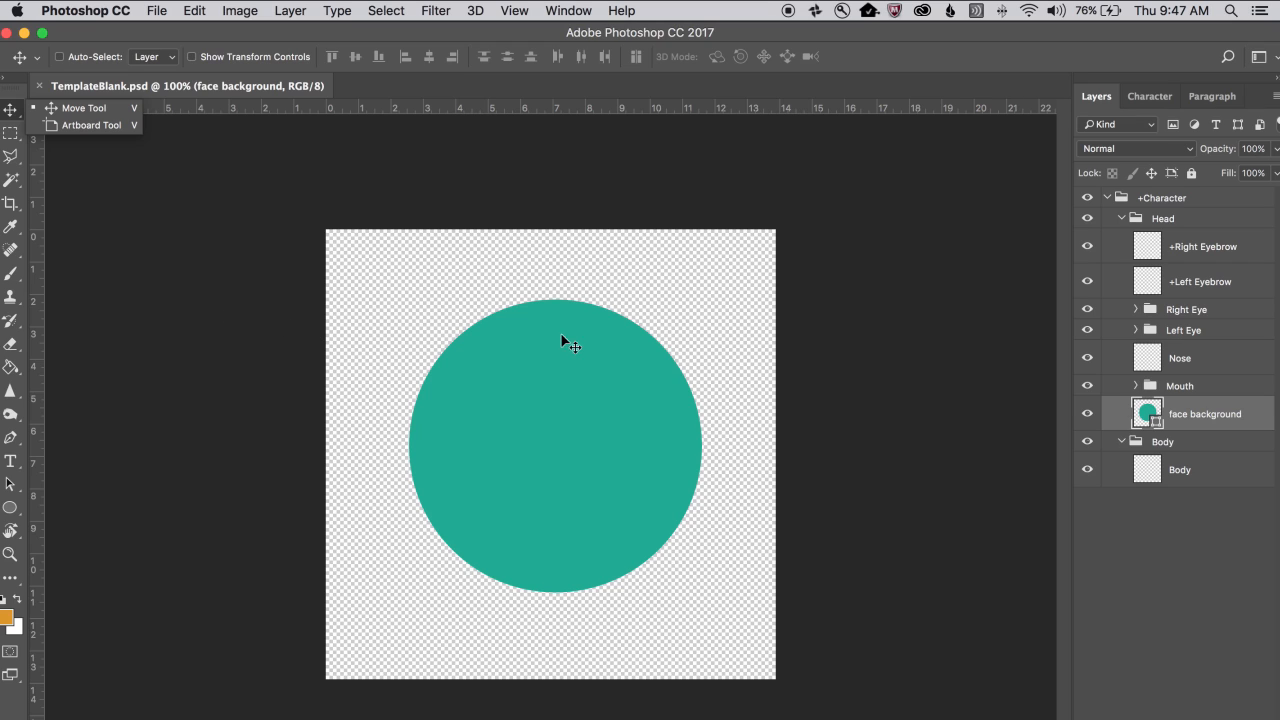
- Switch to Photoshop and expand the Right Eye and Left Eye groups in TemplateBlank.psd
left_click(1214, 312)
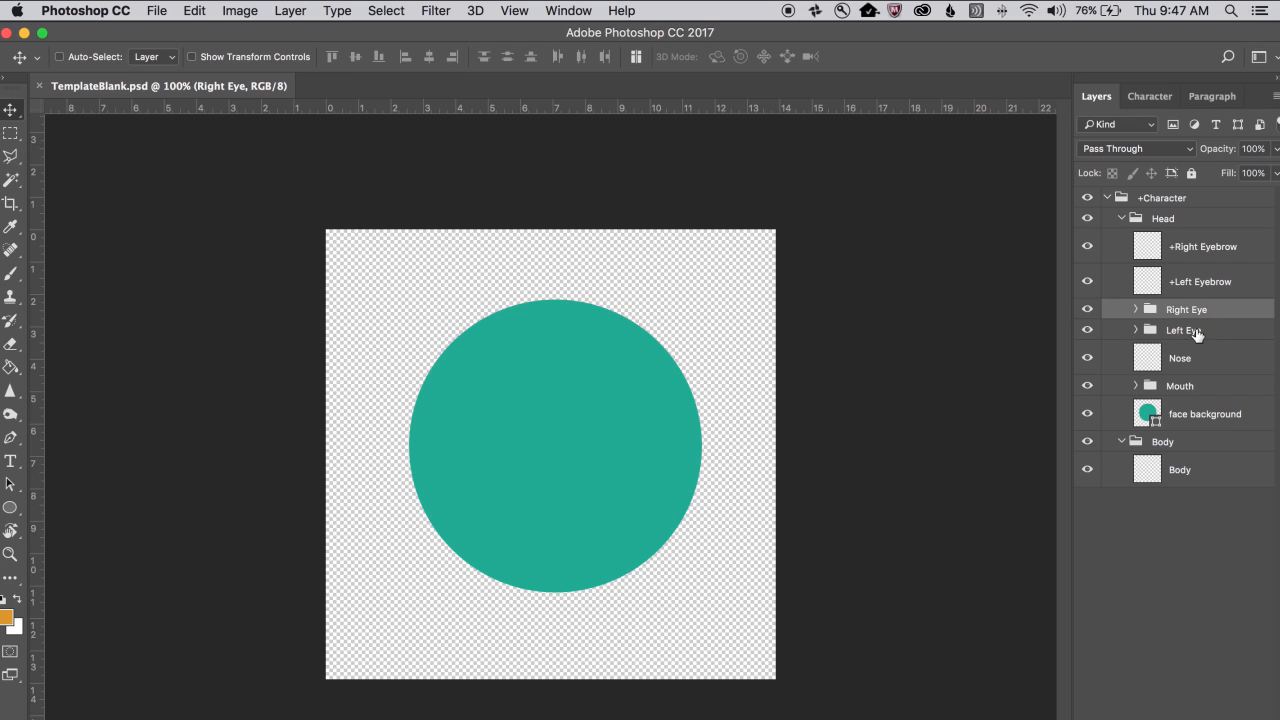
left_click(1195, 332)
left_click(1136, 310)
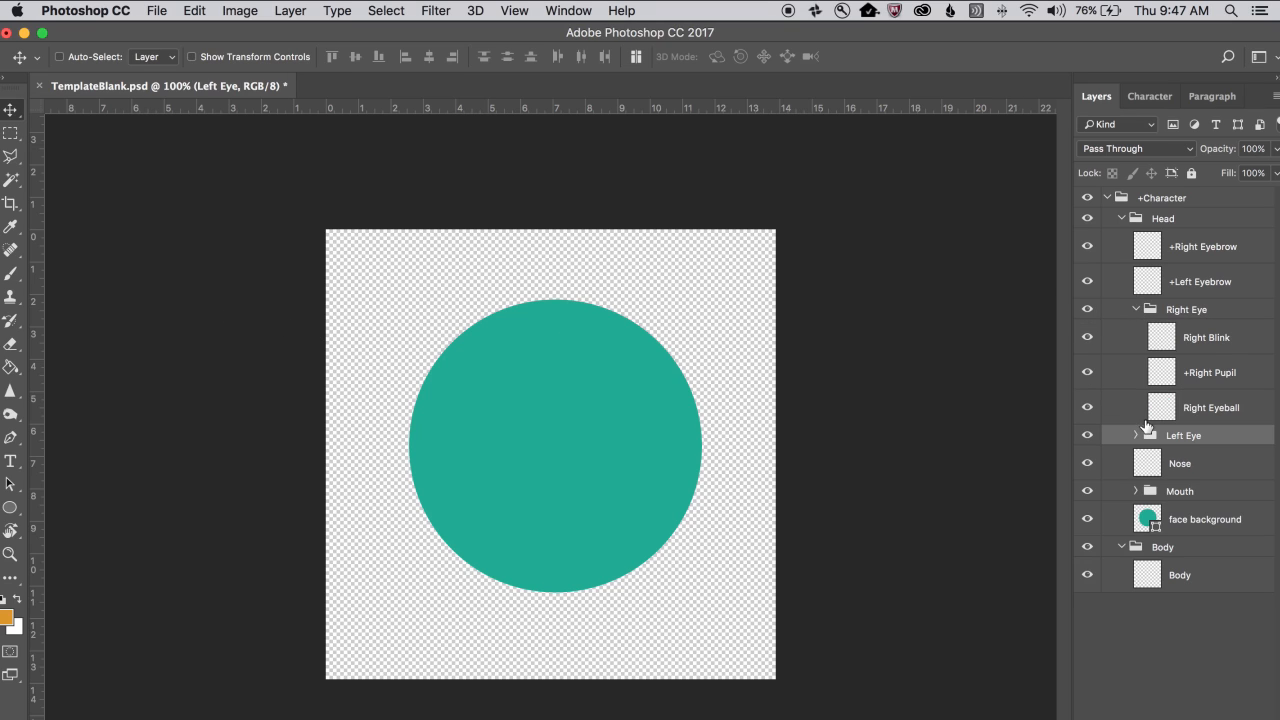
left_click(1136, 436)
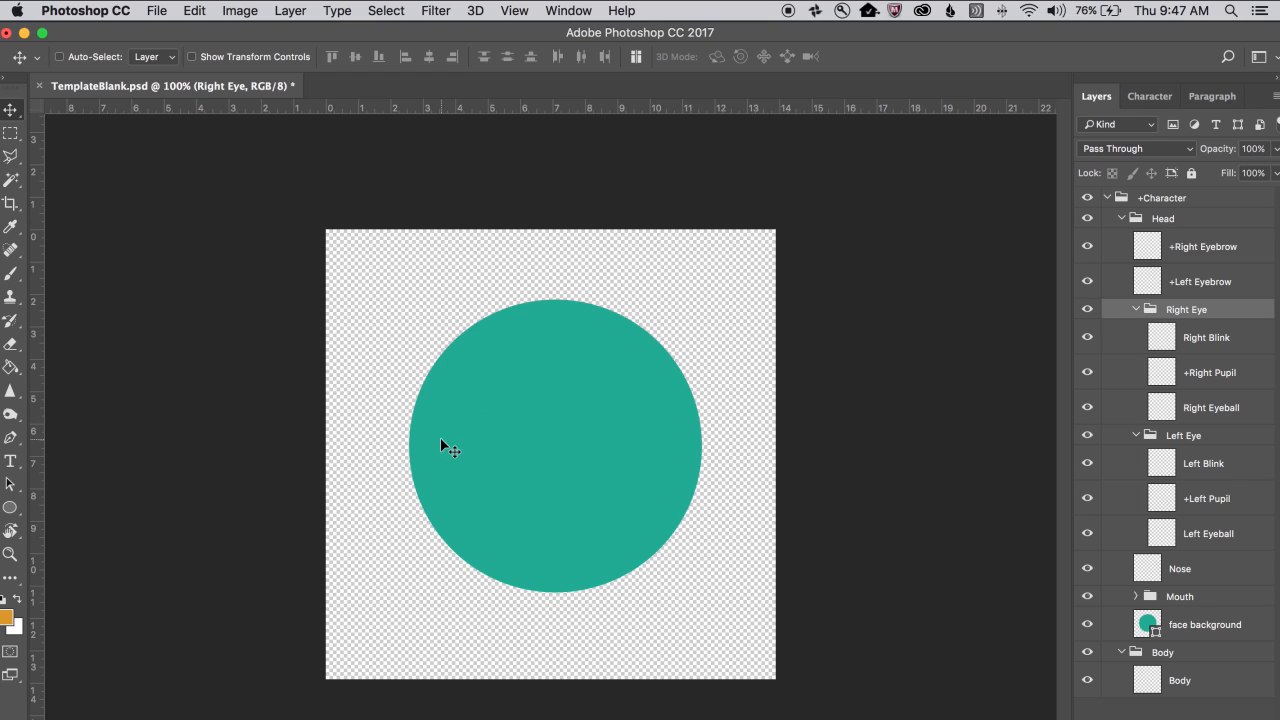
- Draw a white circle about 185 px wide on the Right Eyeball layer with the Ellipse tool, in the face's upper left
left_click(1218, 408)
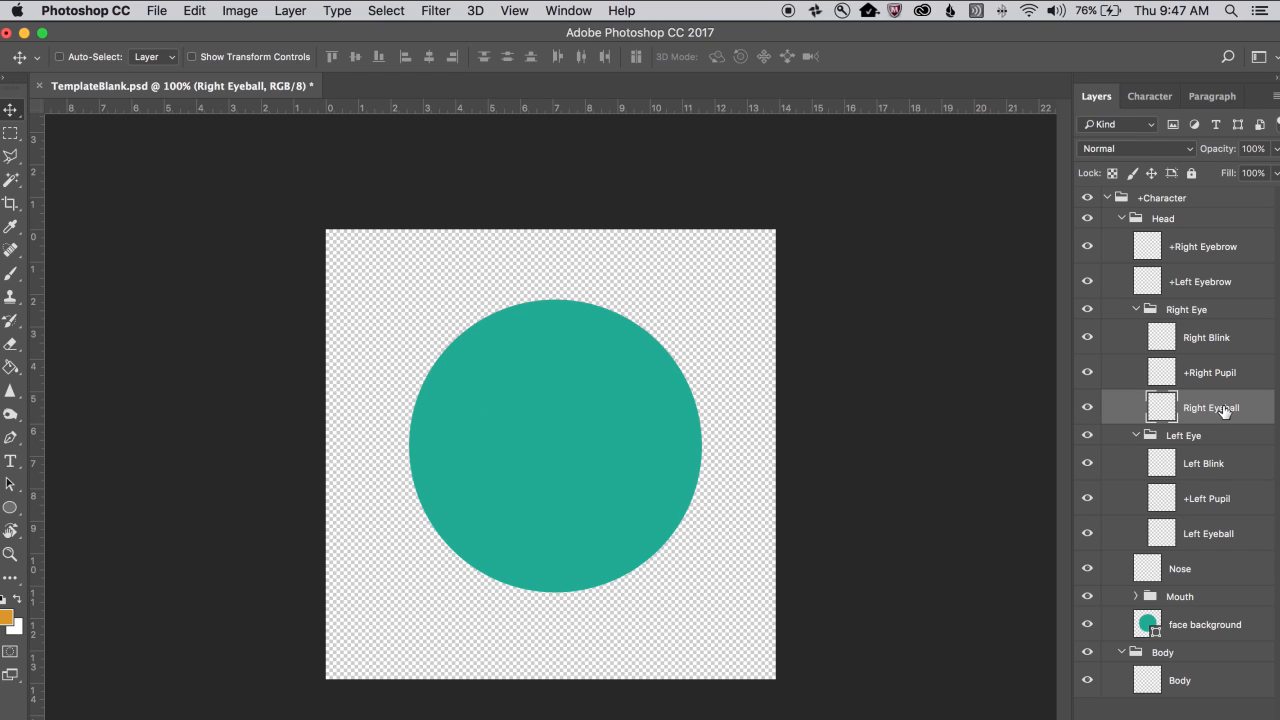
left_click(10, 508)
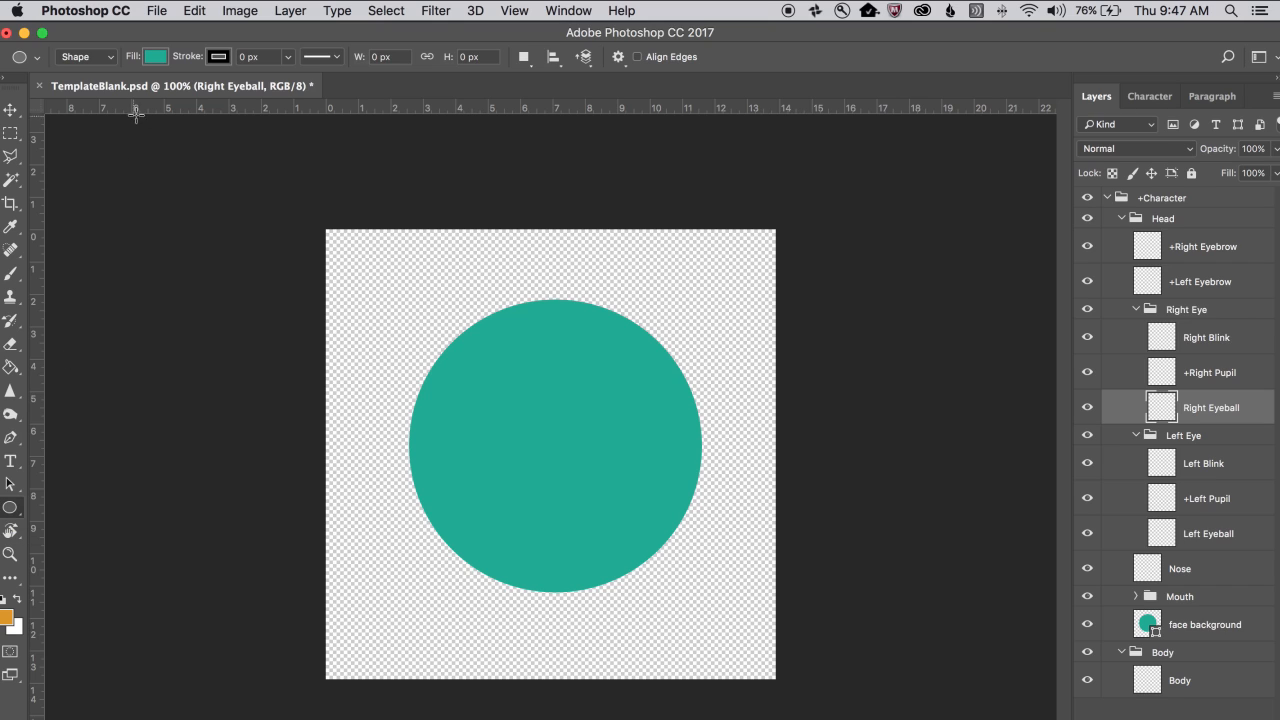
left_click(156, 56)
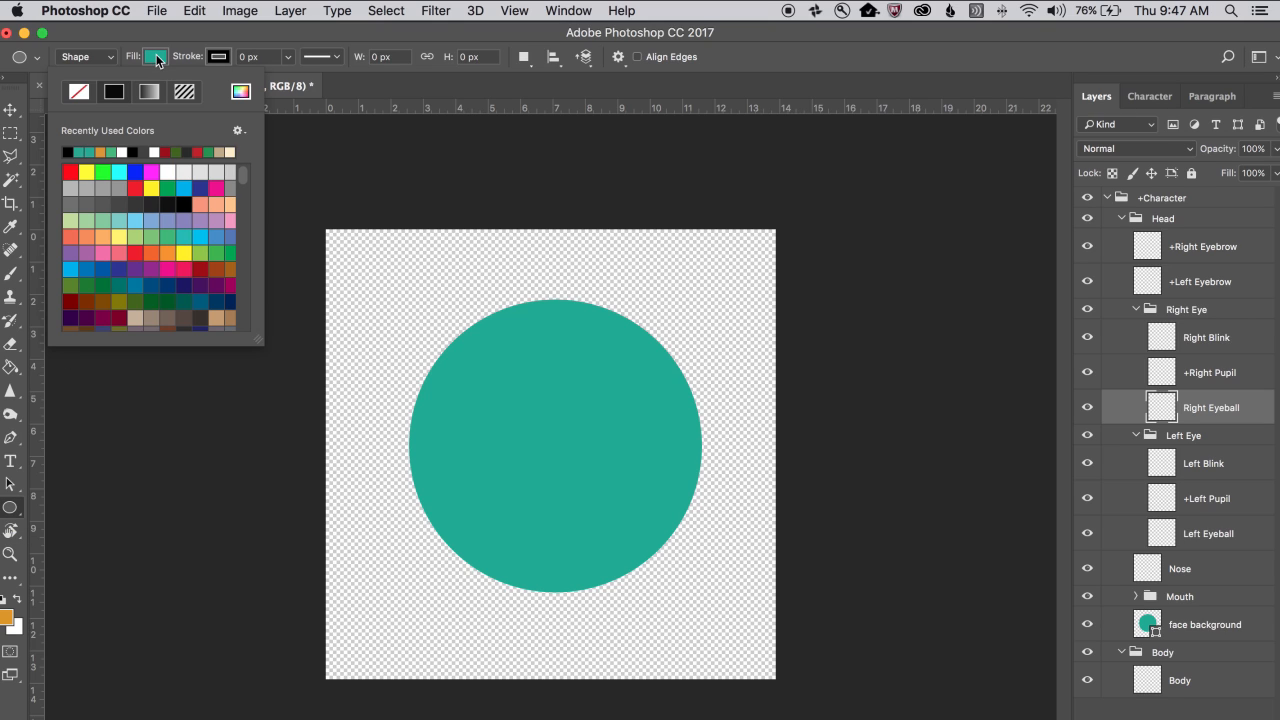
left_click(168, 171)
left_click(8, 112)
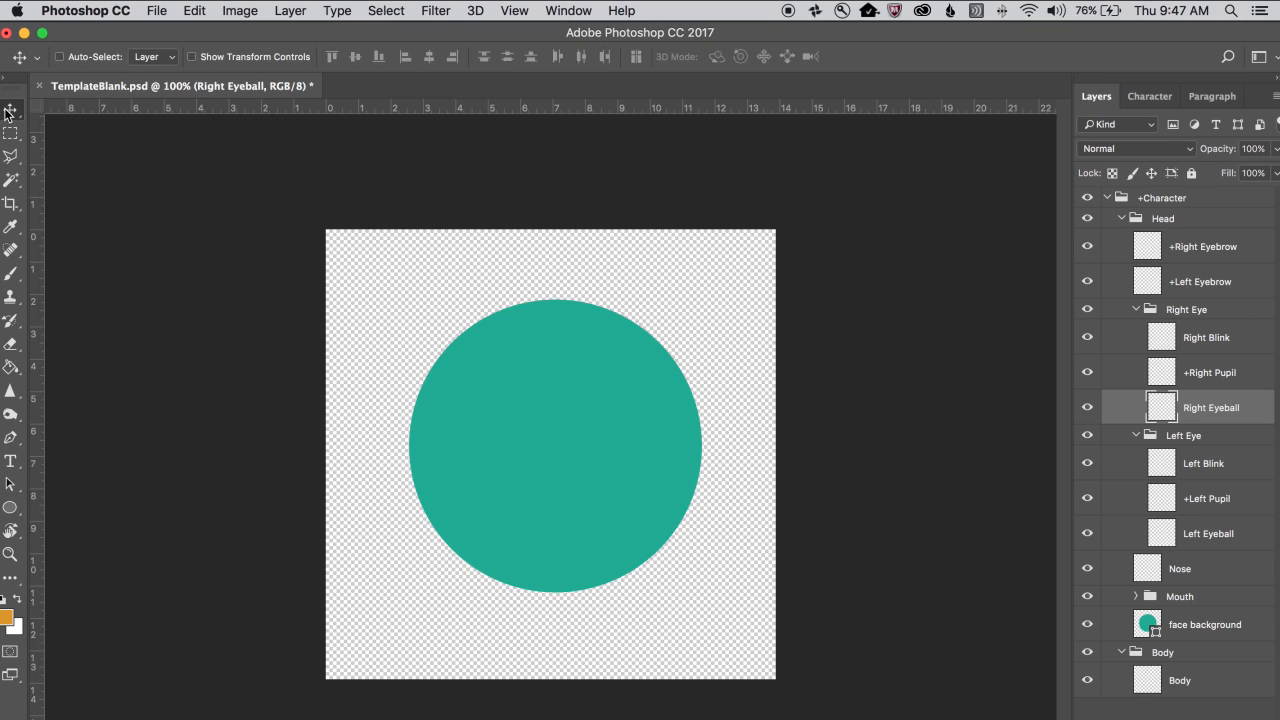
left_click(10, 507)
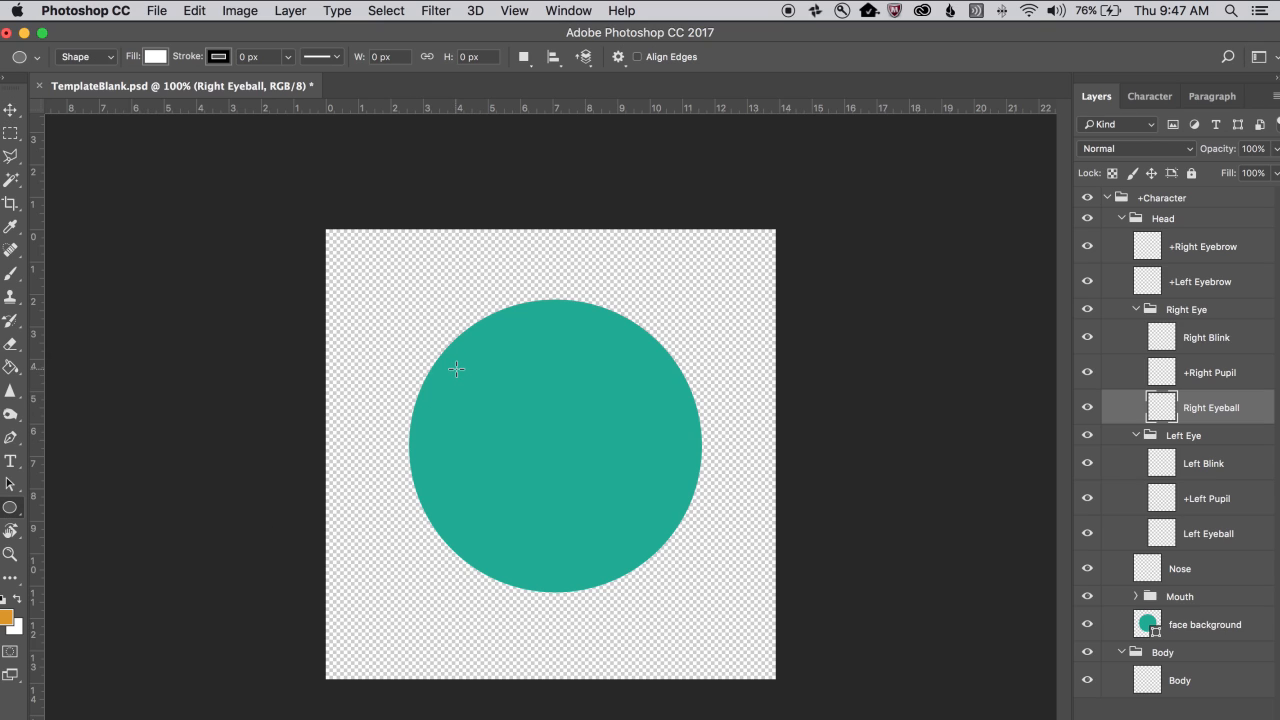
left_click_drag(457, 369, 540, 460)
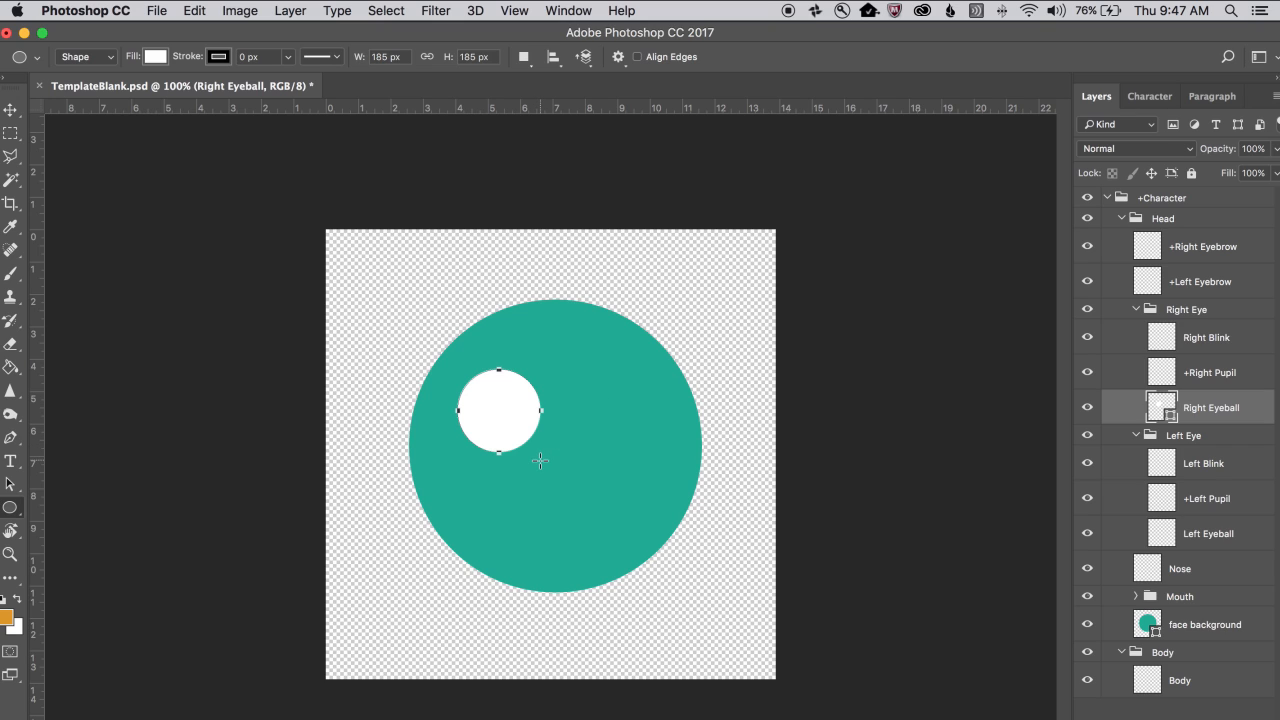
left_click(10, 110)
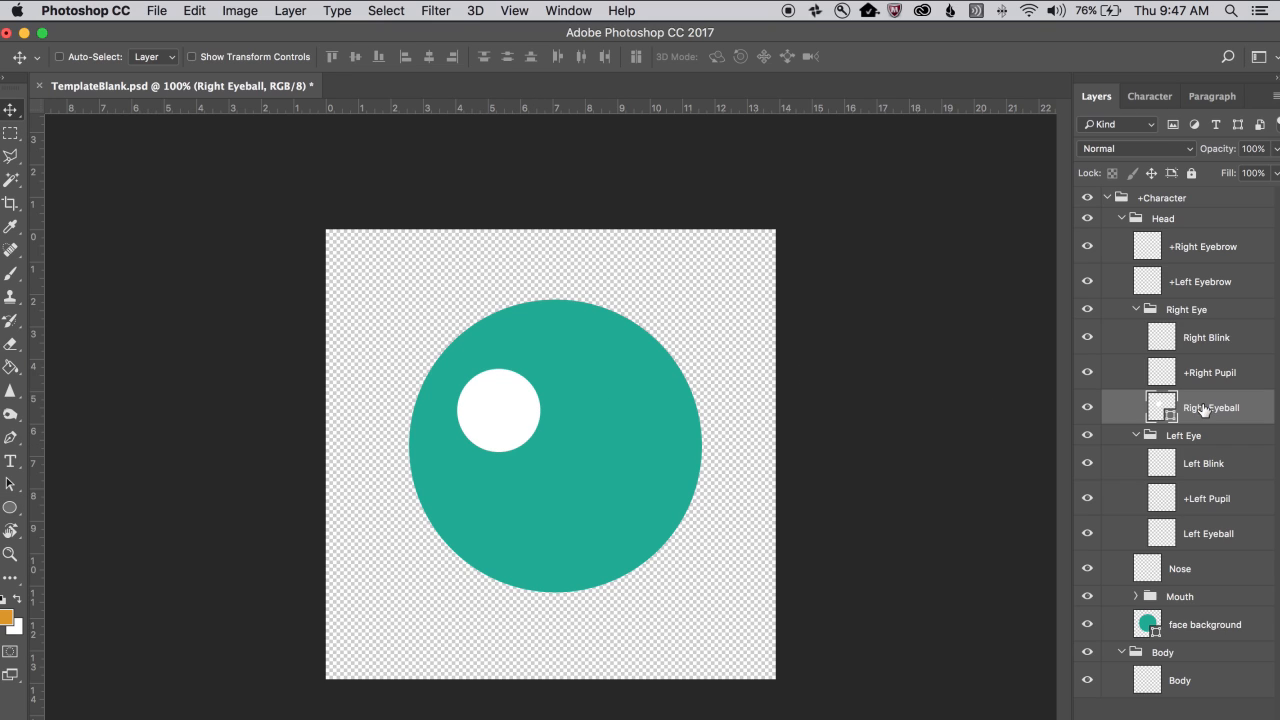
- Draw a black circle about 52 px wide on the +Right Pupil layer, centred on the white eyeball
left_click(1227, 378)
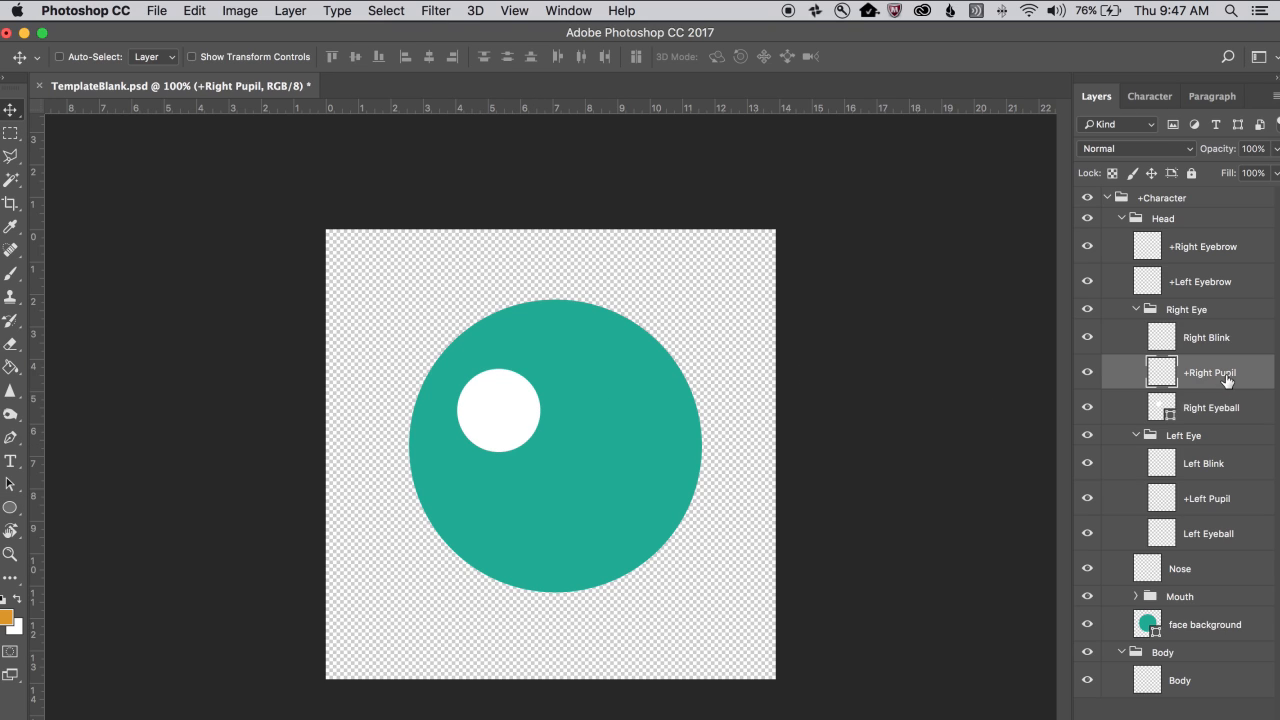
left_click(10, 507)
left_click(155, 57)
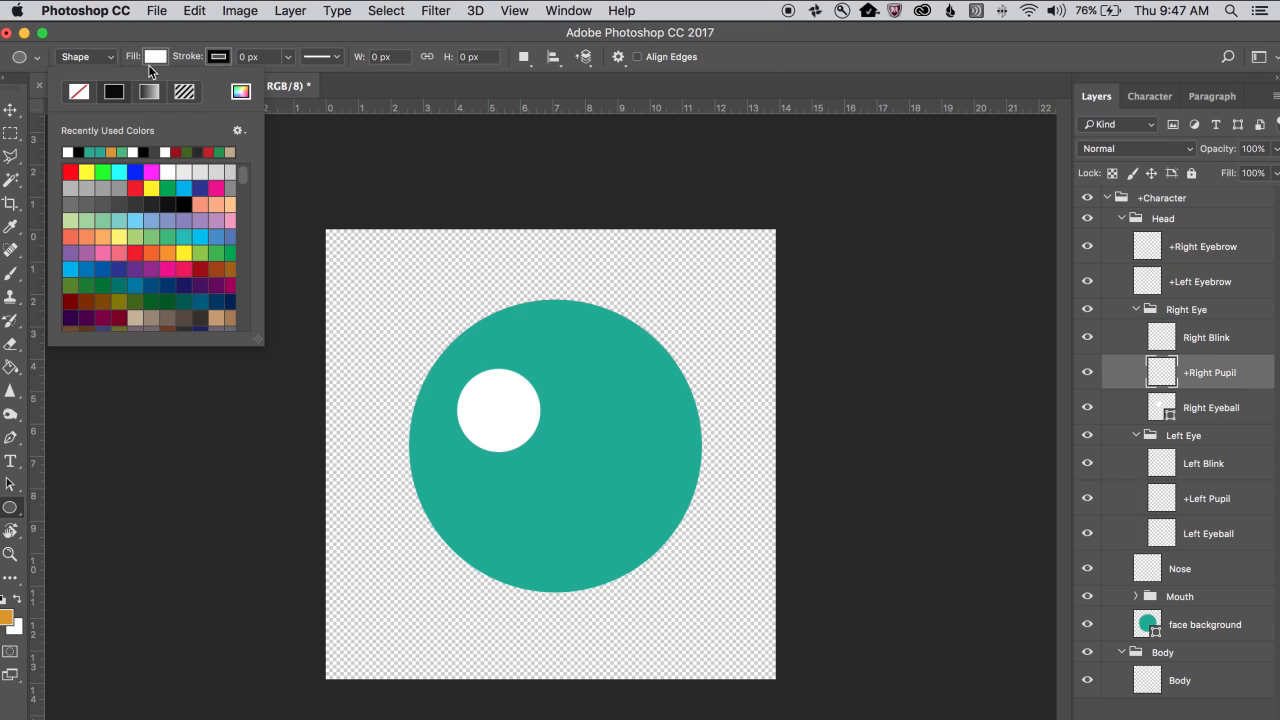
left_click(173, 205)
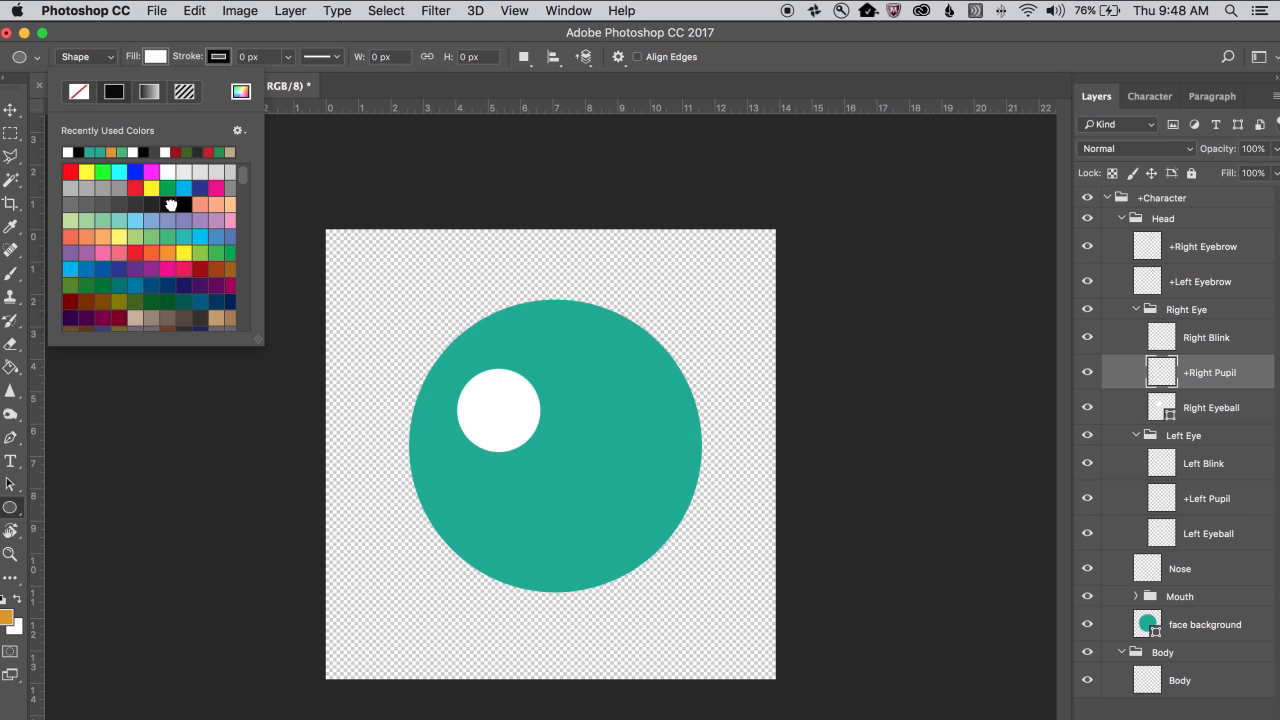
left_click(9, 512)
left_click_drag(485, 398, 509, 423)
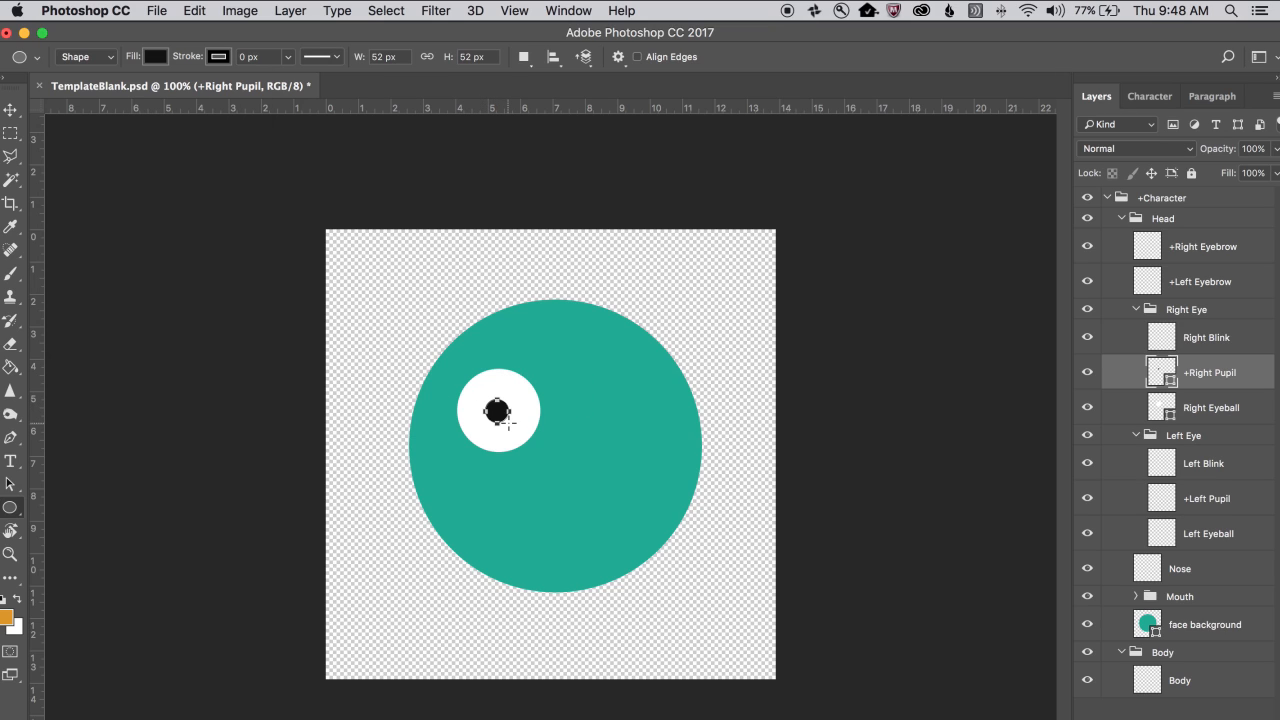
left_click(12, 112)
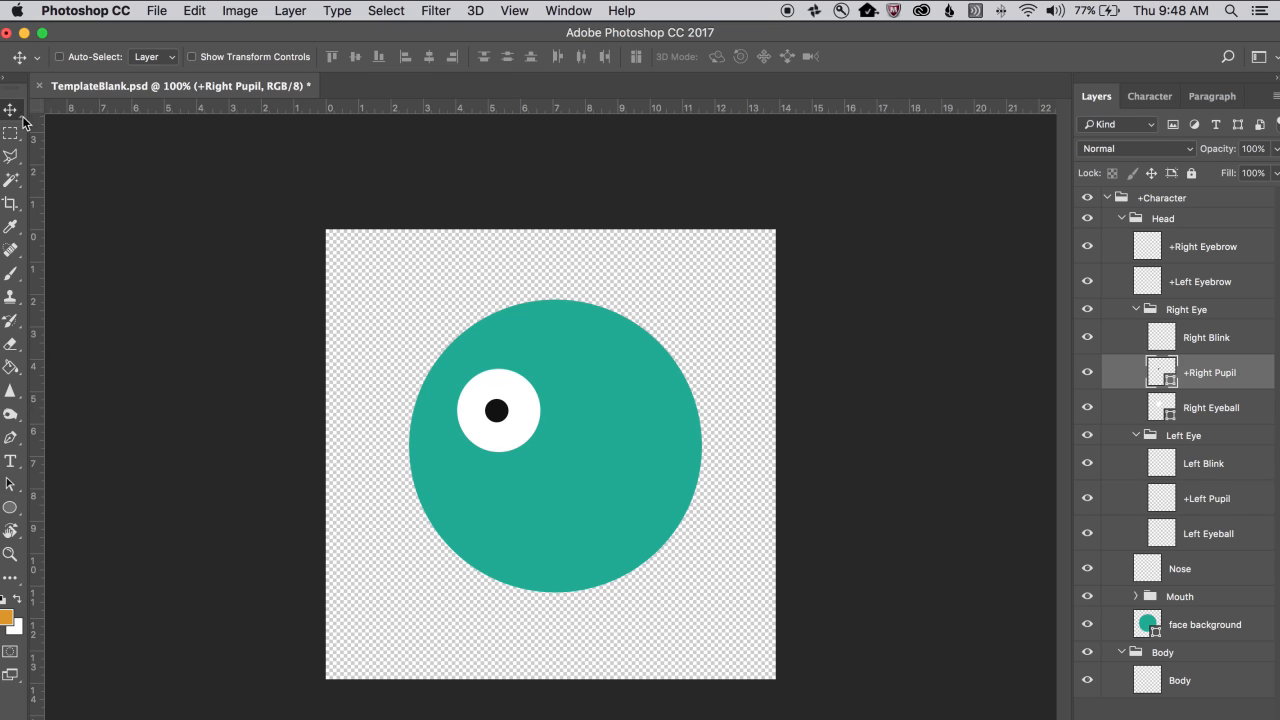
mouse_move(510, 420)
left_mouse_down()
mouse_move(554, 399)
mouse_move(511, 419)
left_mouse_up()
- Draw a thin black horizontal bar across the middle of the eyeball on the Right Blink layer with the Rectangle tool
left_click(1210, 338)
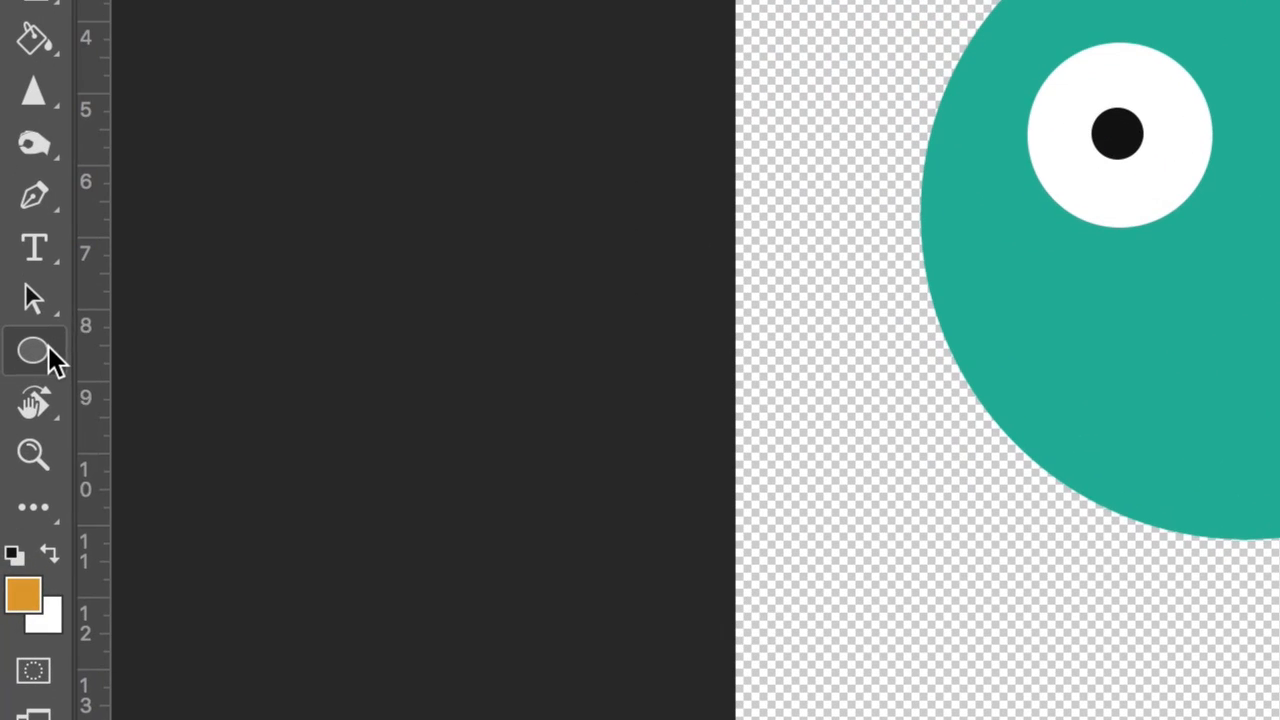
left_click(13, 507)
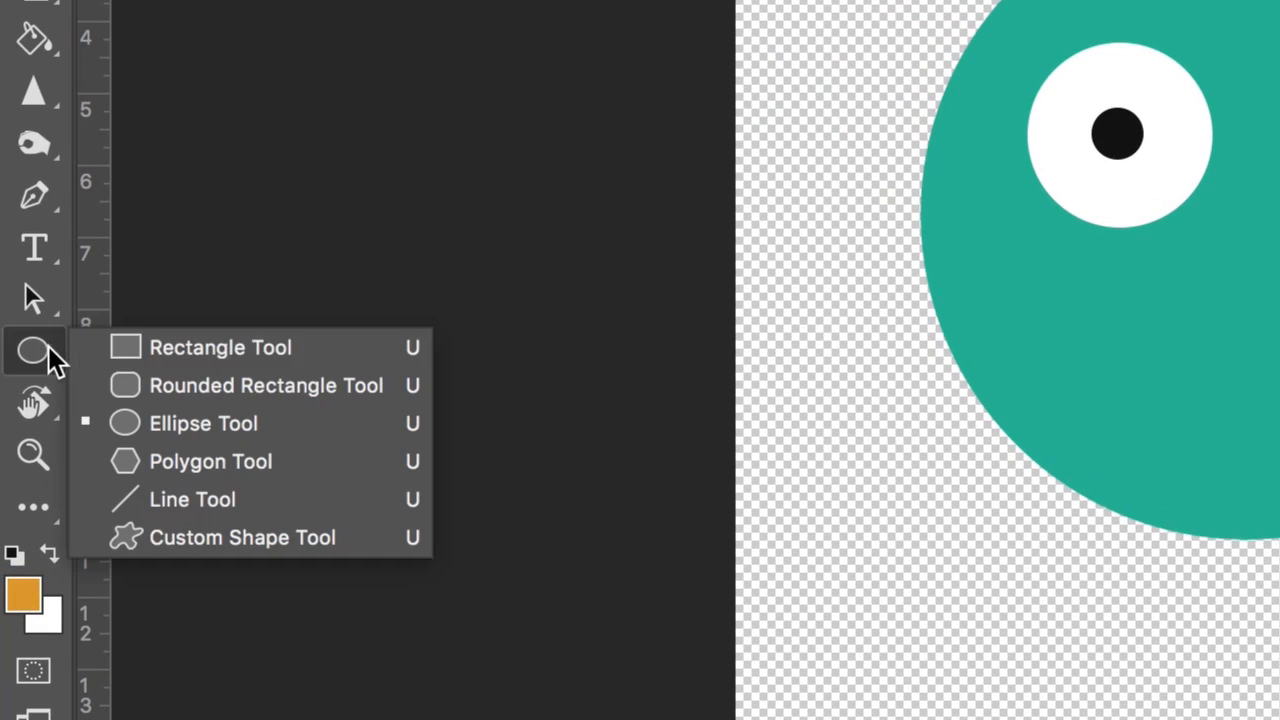
left_click(174, 338)
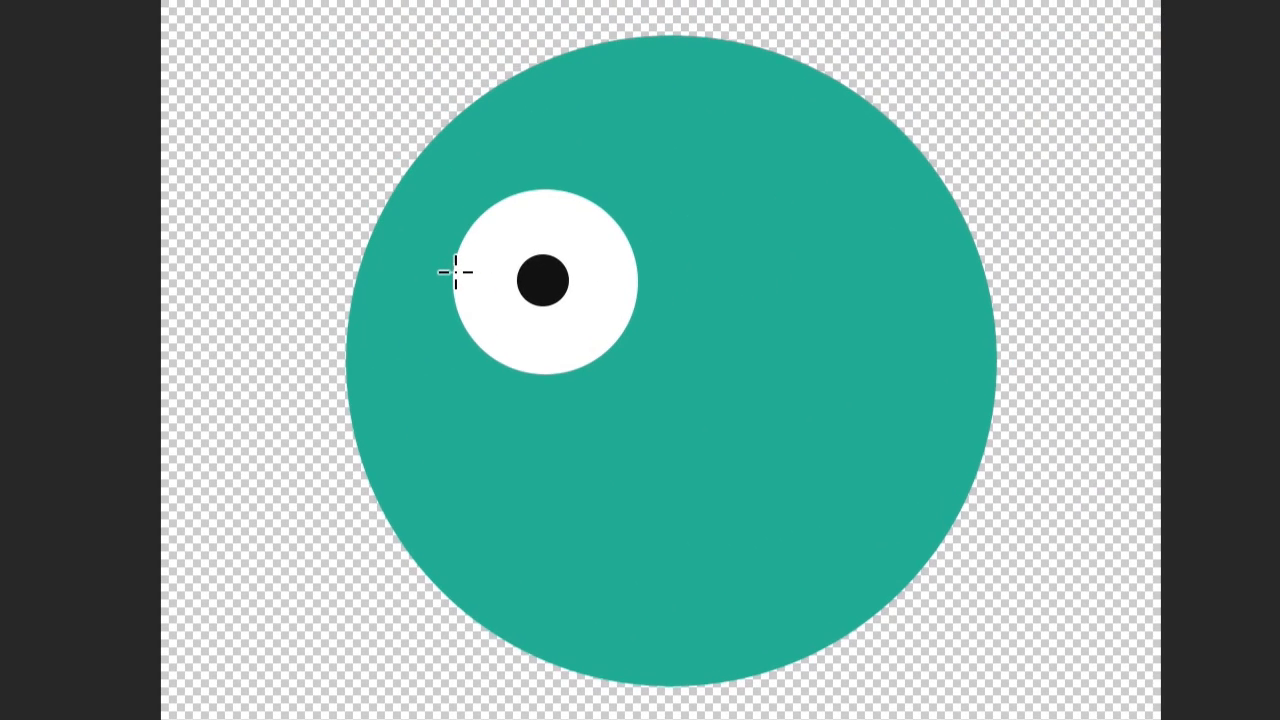
left_click_drag(741, 199, 866, 211)
left_click_drag(577, 284, 640, 294)
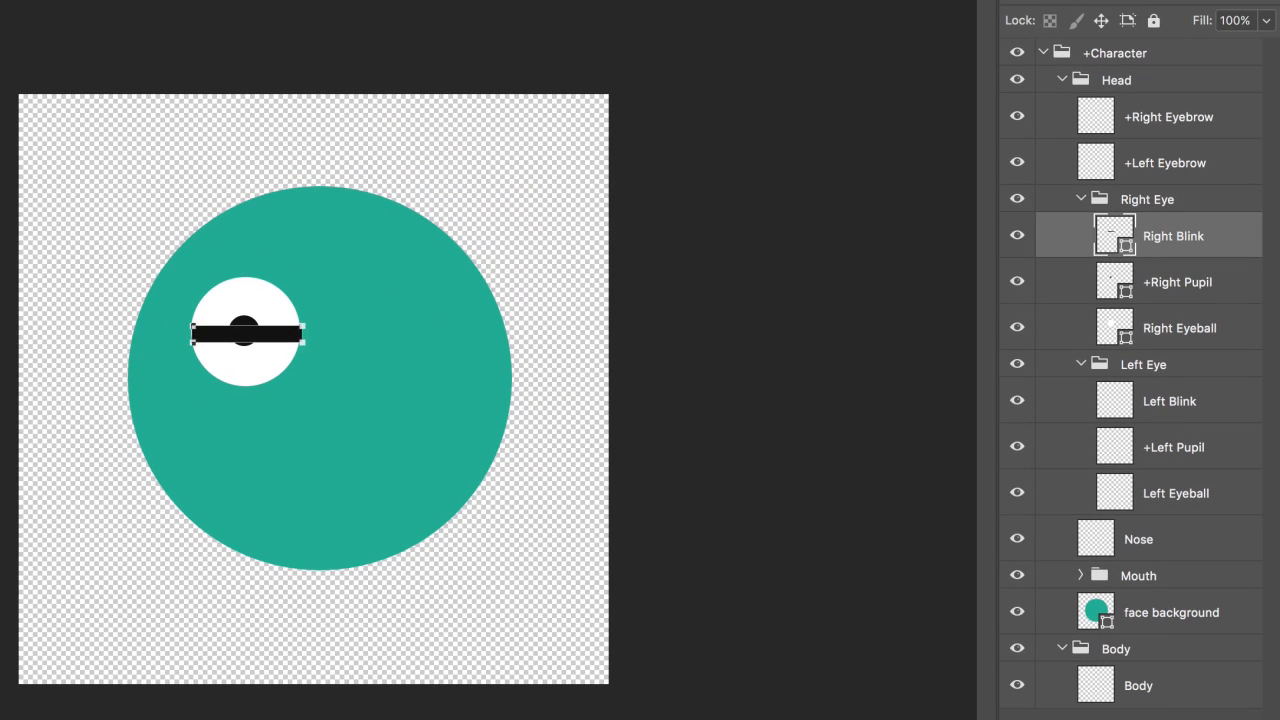
key("Return")
- Review the Right Eyeball, +Right Pupil and Right Blink artwork one layer at a time by toggling their visibility
left_click_drag(1016, 236, 1027, 316)
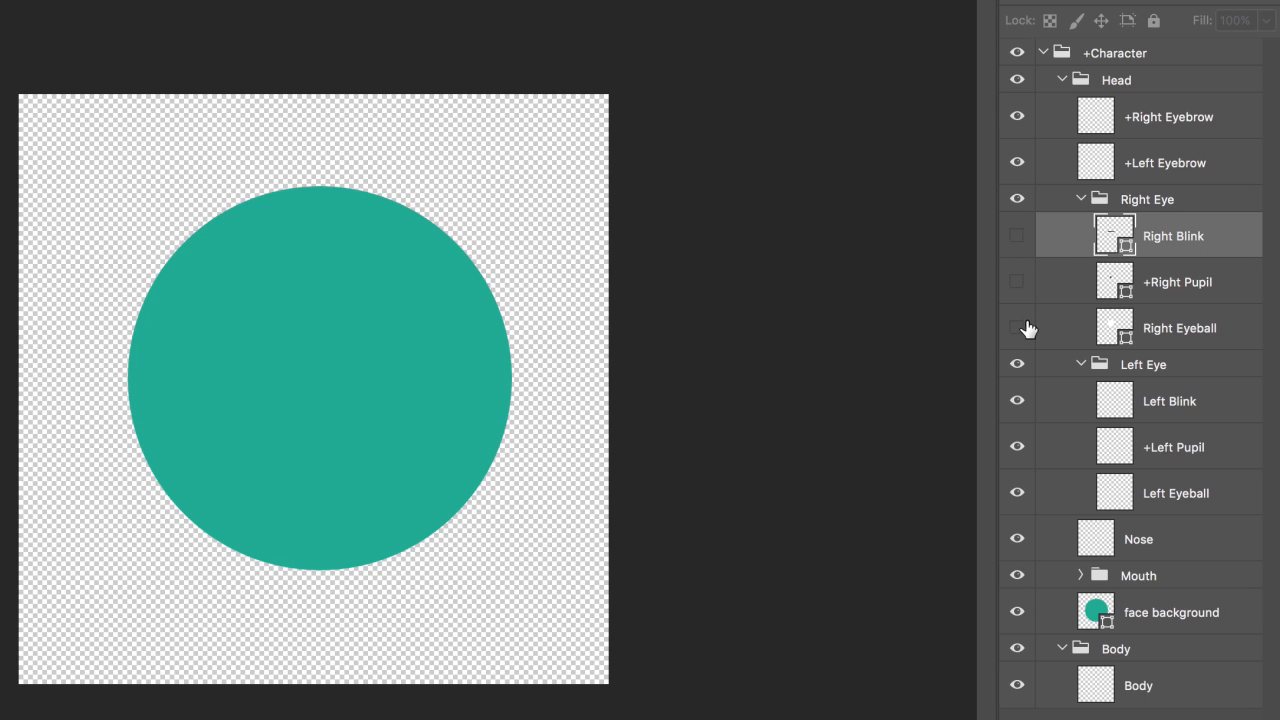
left_click(1201, 327)
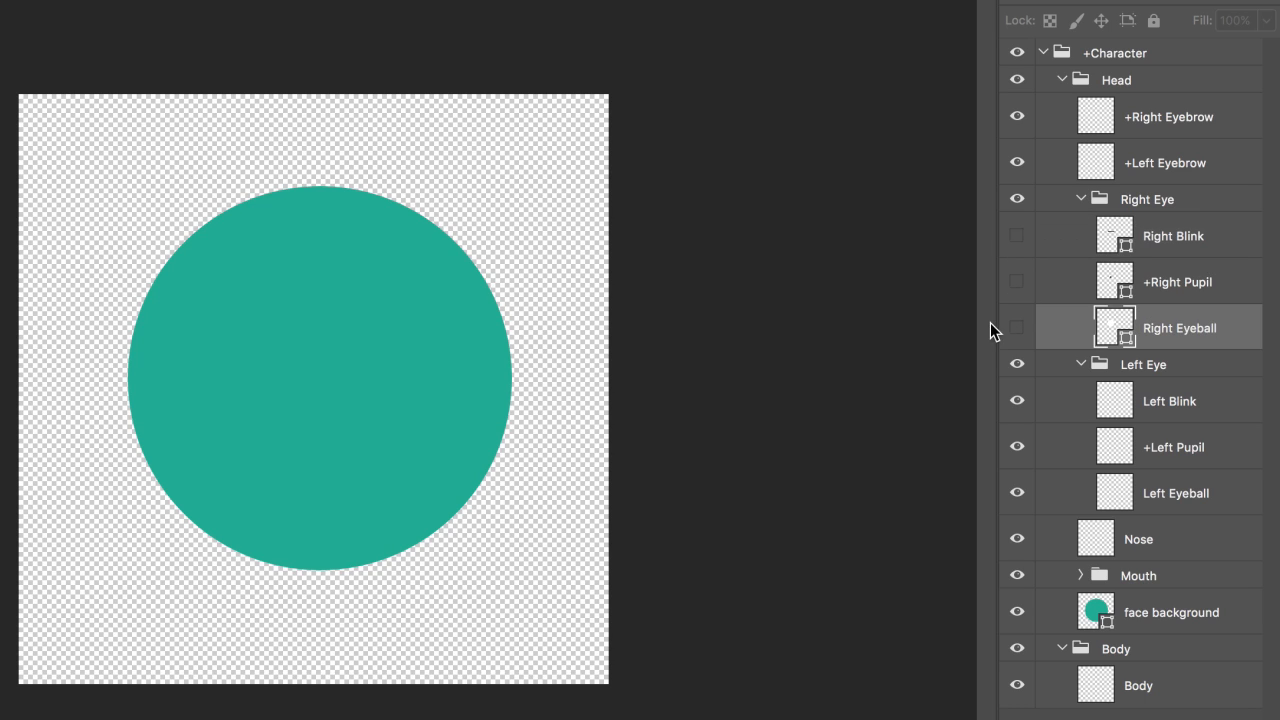
left_click(1017, 328)
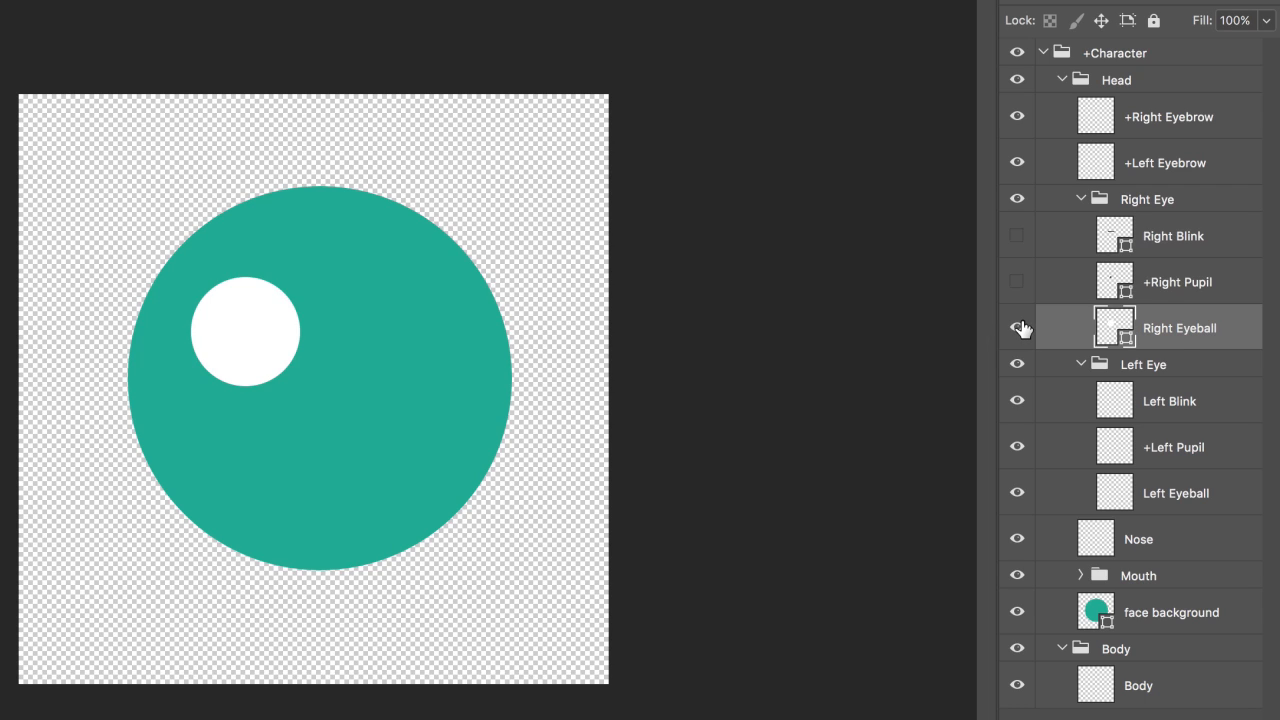
left_click(1018, 328)
left_click(1125, 284)
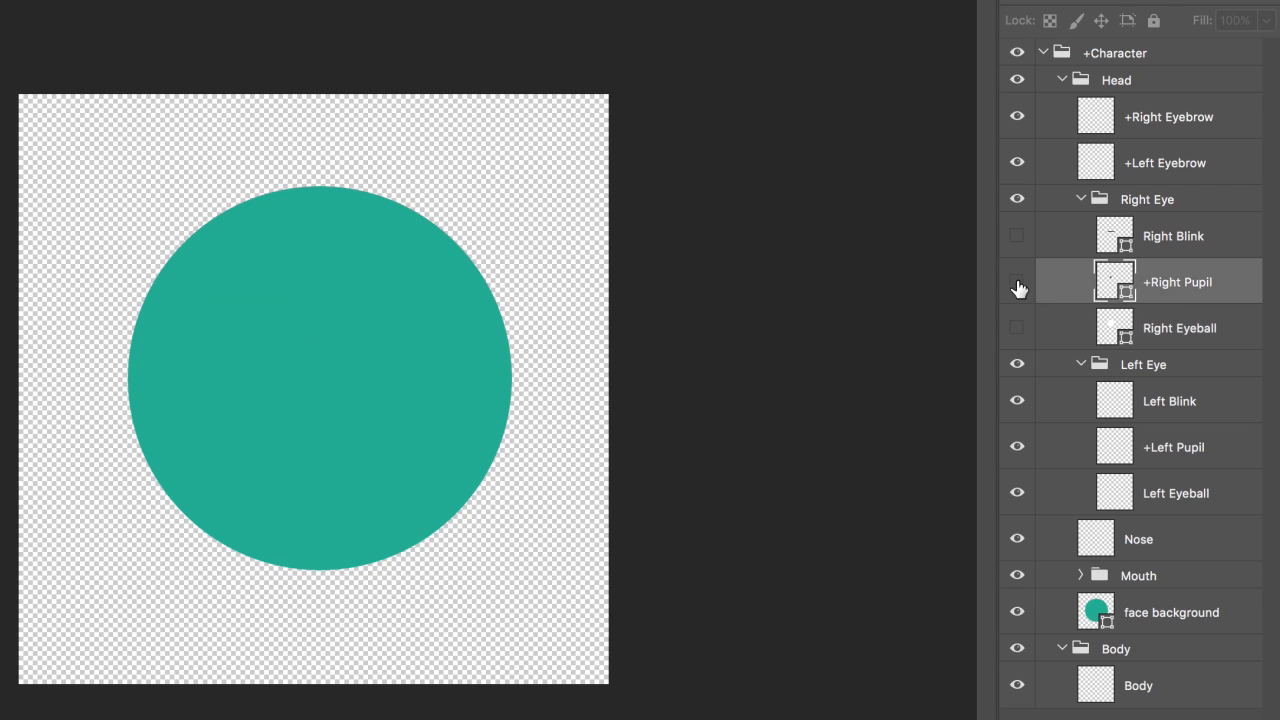
left_click(1017, 286)
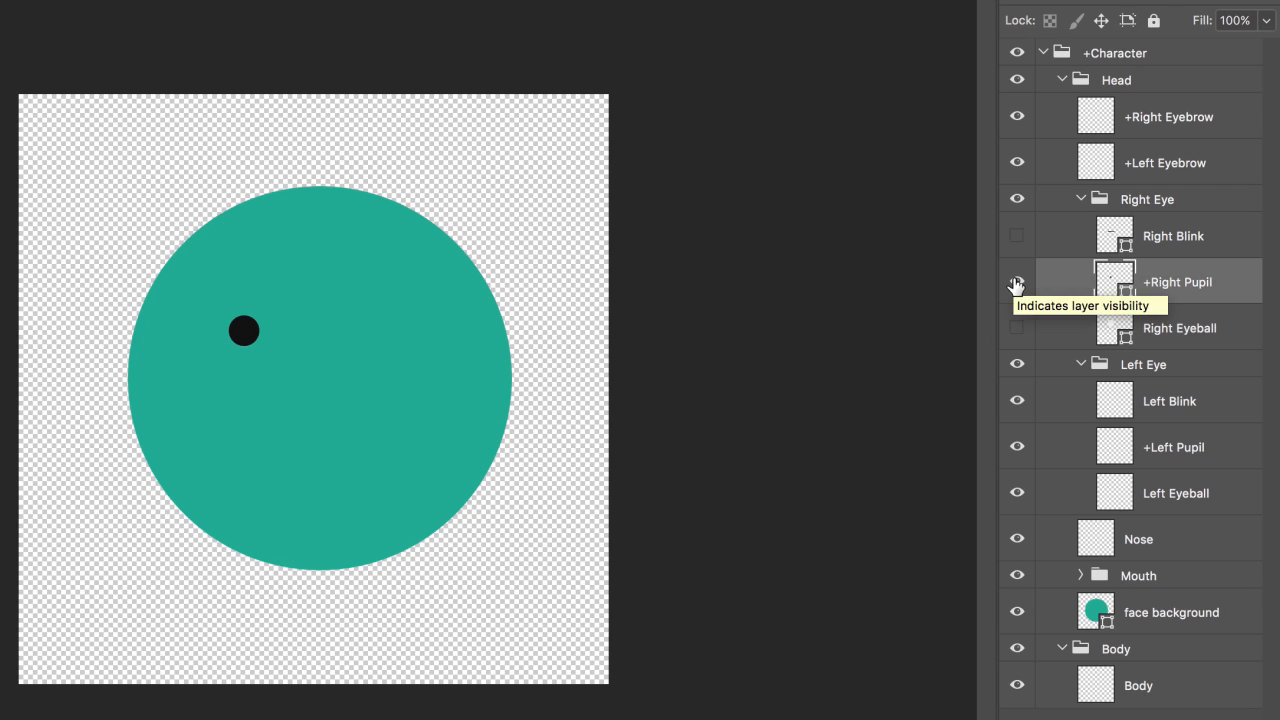
left_click(1016, 284)
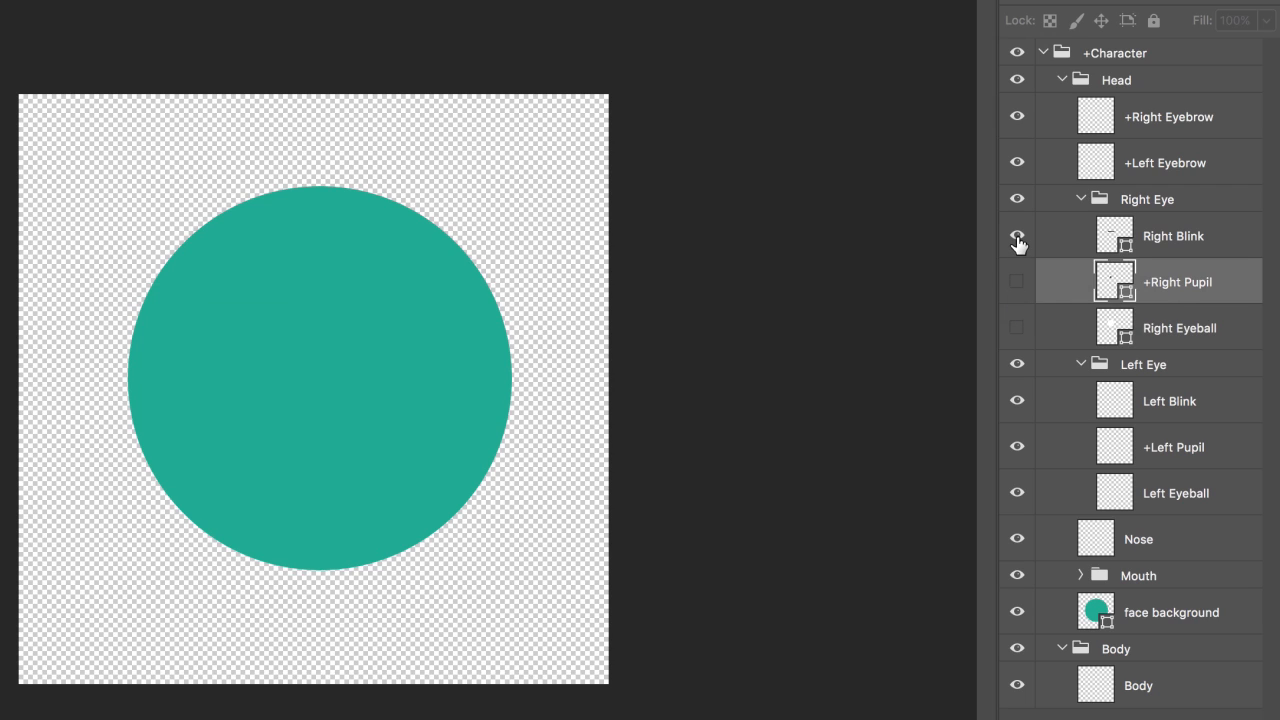
left_click(1018, 238)
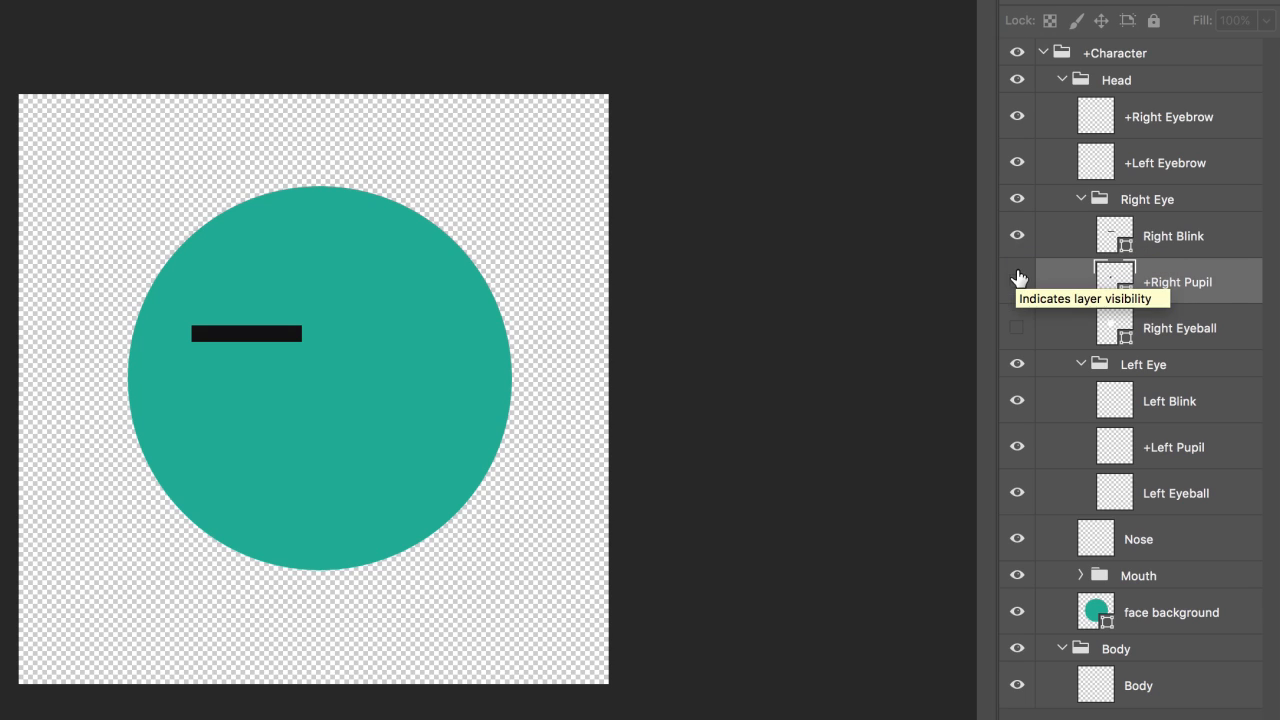
left_click(1017, 281)
left_click(1018, 329)
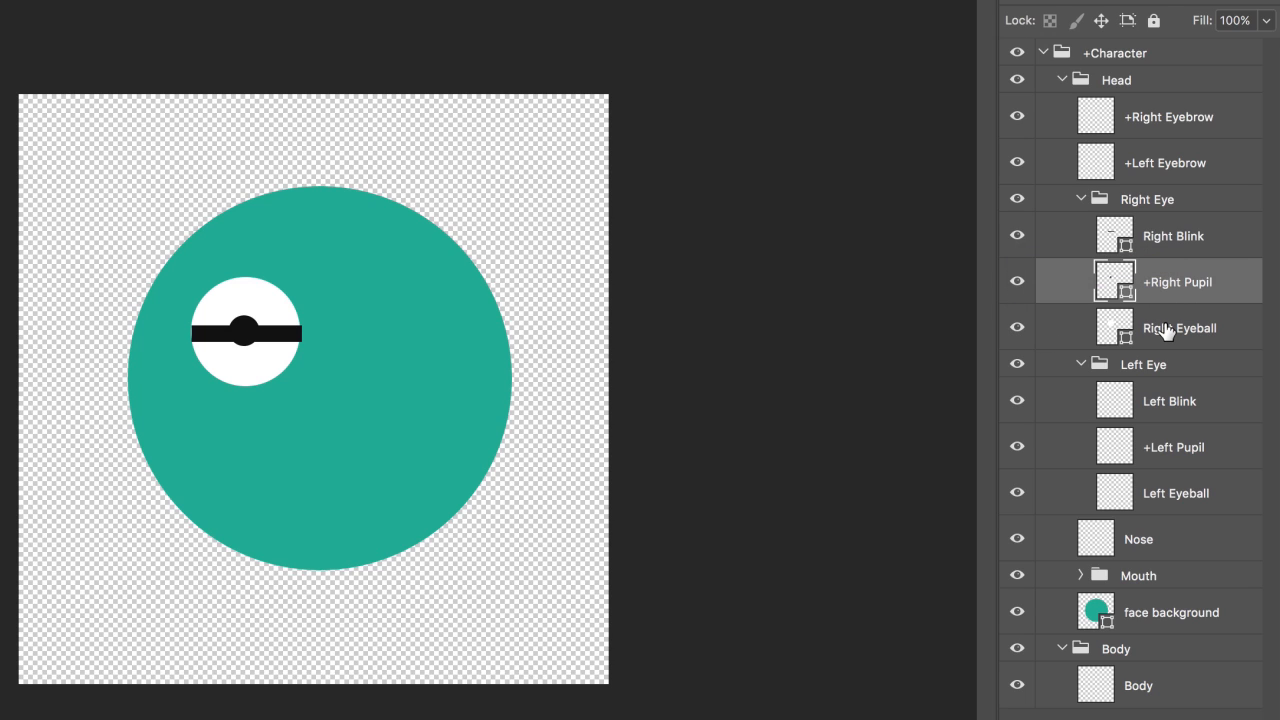
- Delete the empty Left Blink, +Left Pupil and Left Eyeball layers from the Left Eye group
left_click(1165, 330)
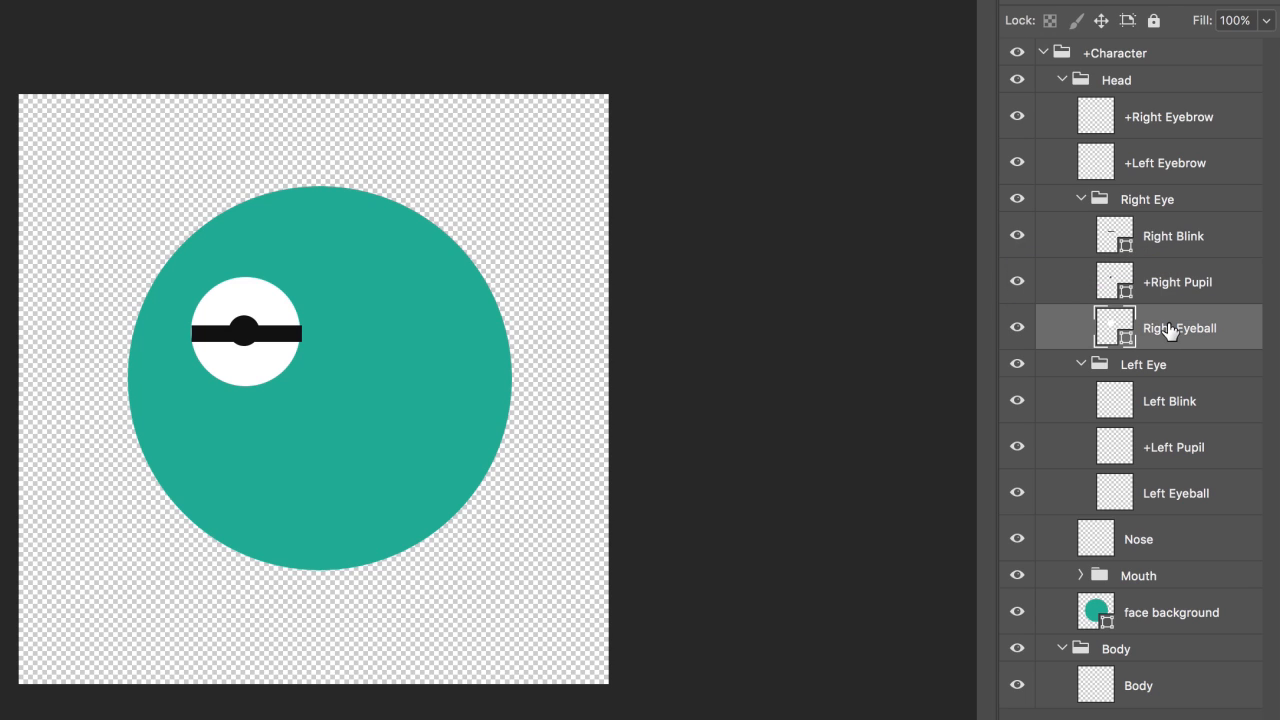
left_click(1180, 497)
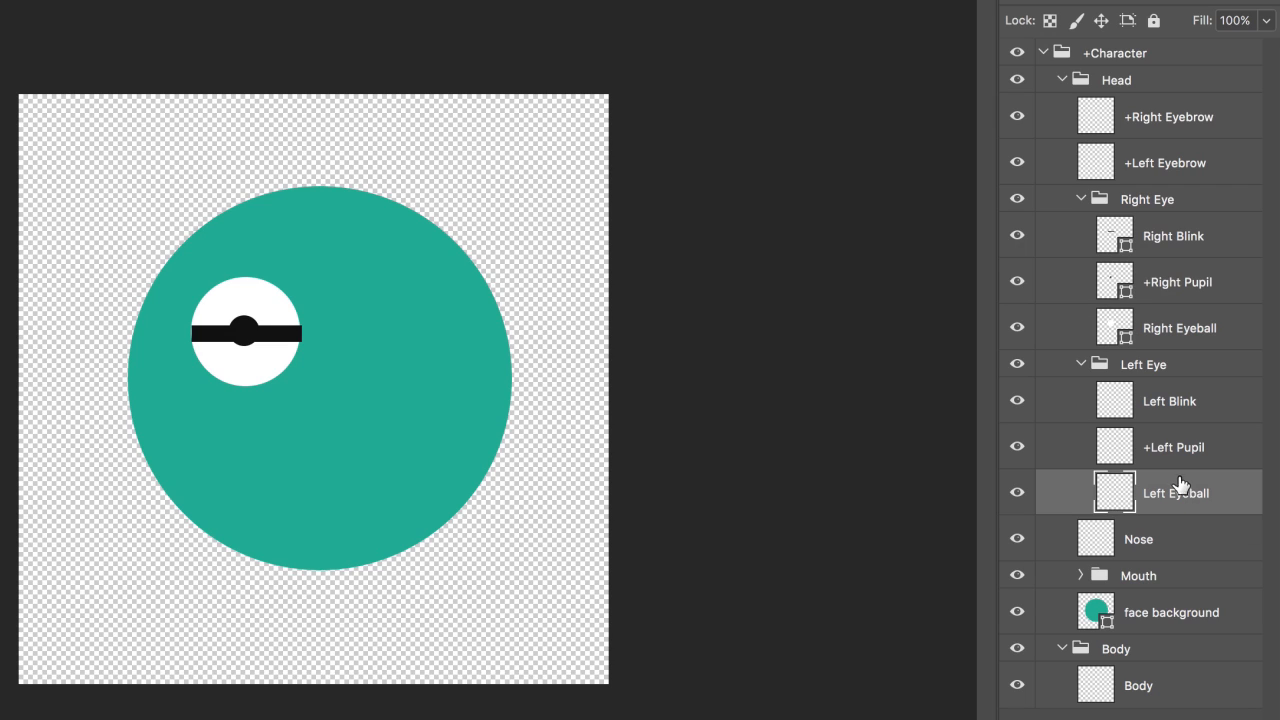
left_click(1184, 410, "shift")
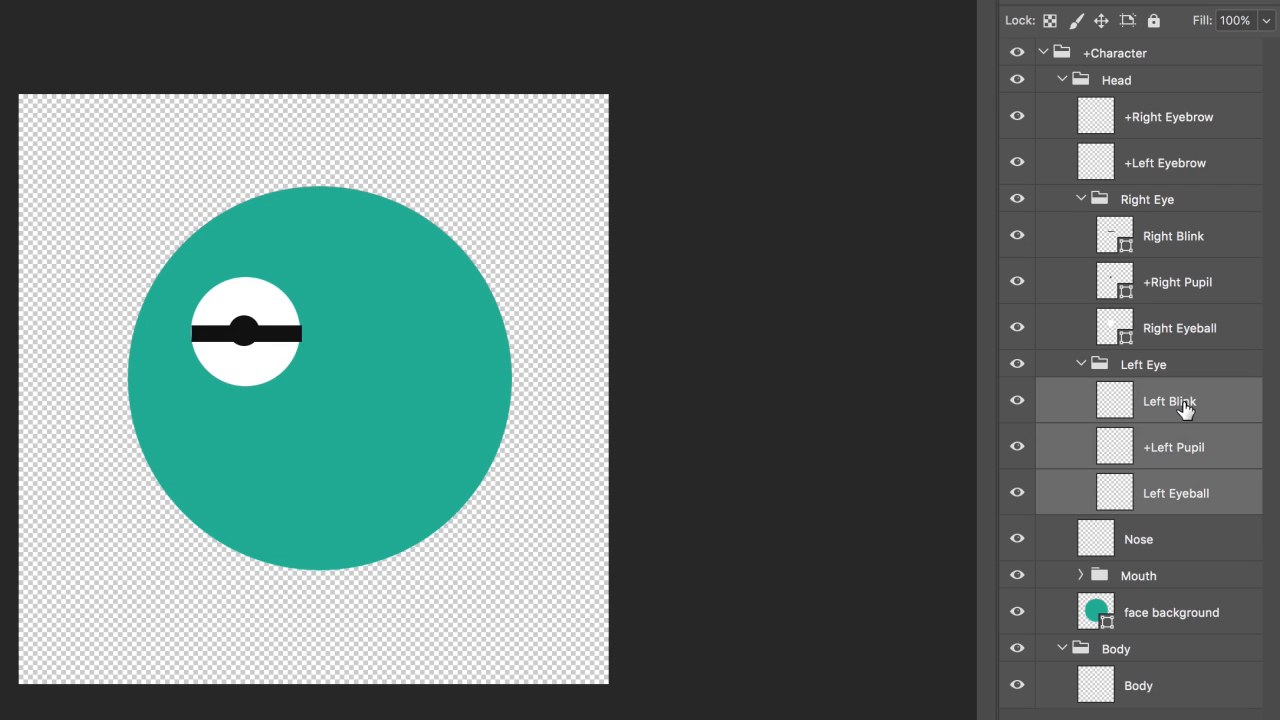
key("Delete")
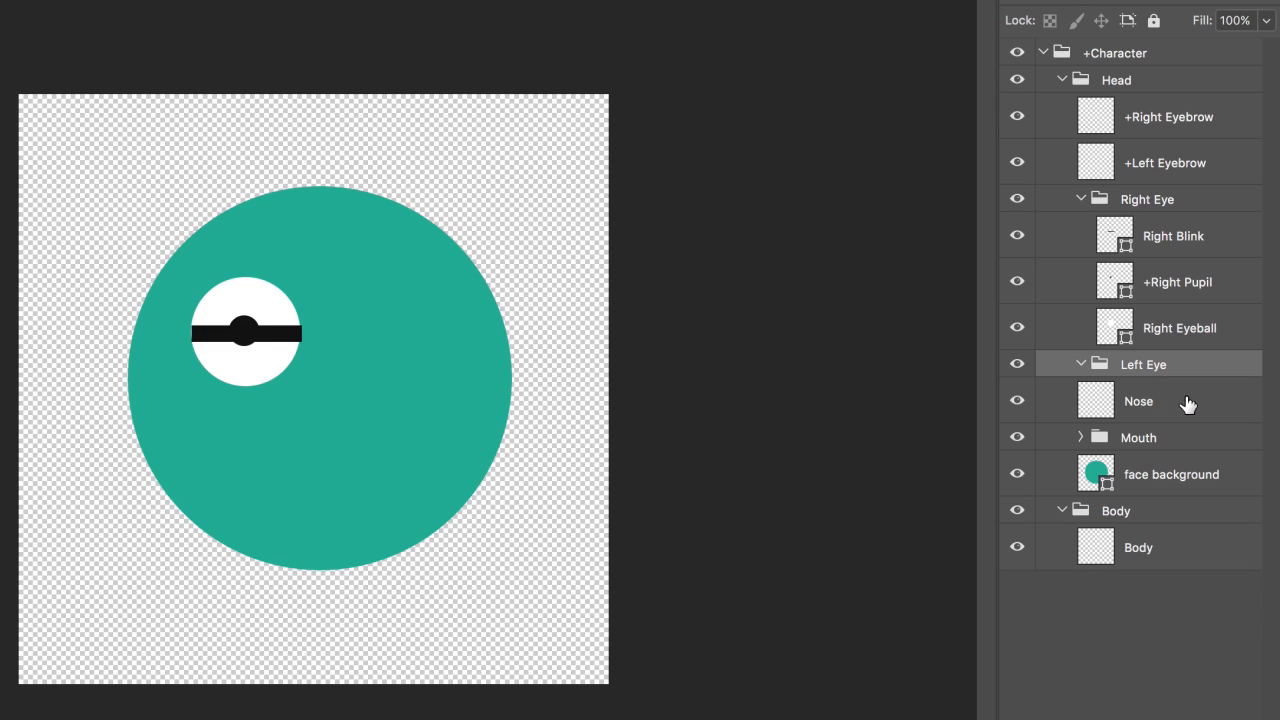
- Duplicate the Right Blink, +Right Pupil and Right Eyeball layers into the Left Eye group
left_click(1170, 338)
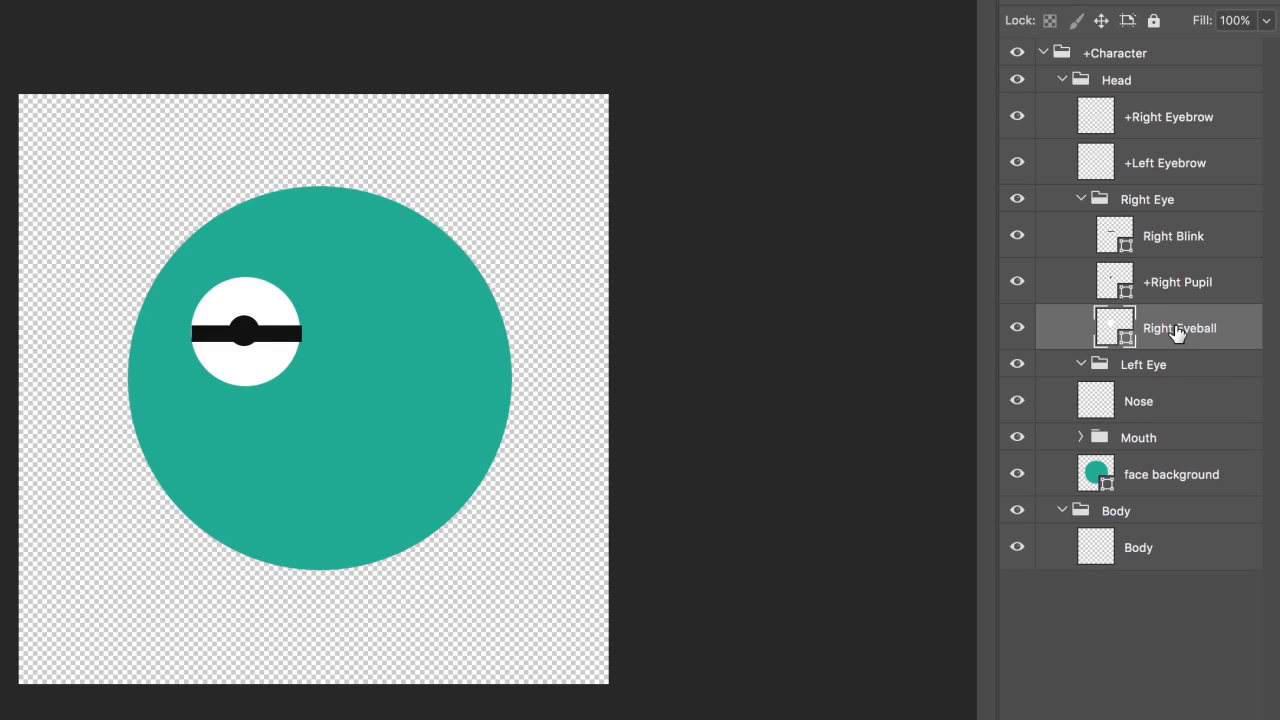
left_click(1206, 243, "shift")
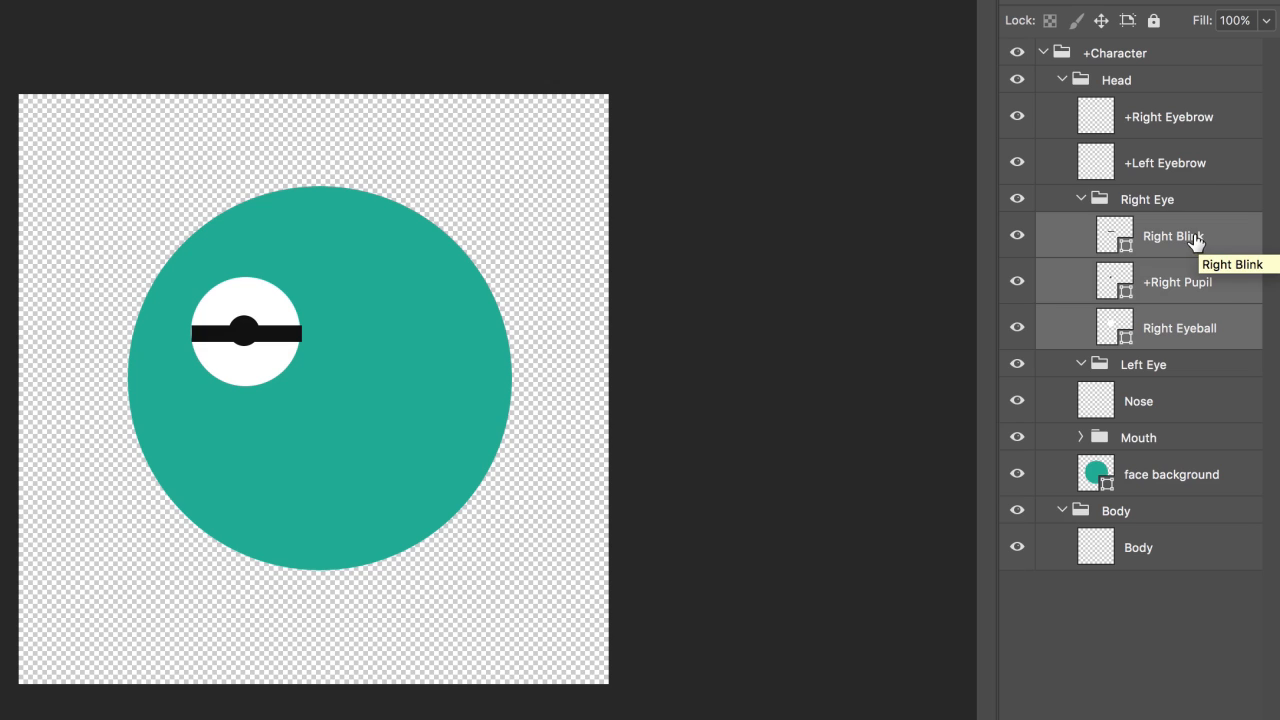
left_click_drag(1197, 246, 1172, 366)
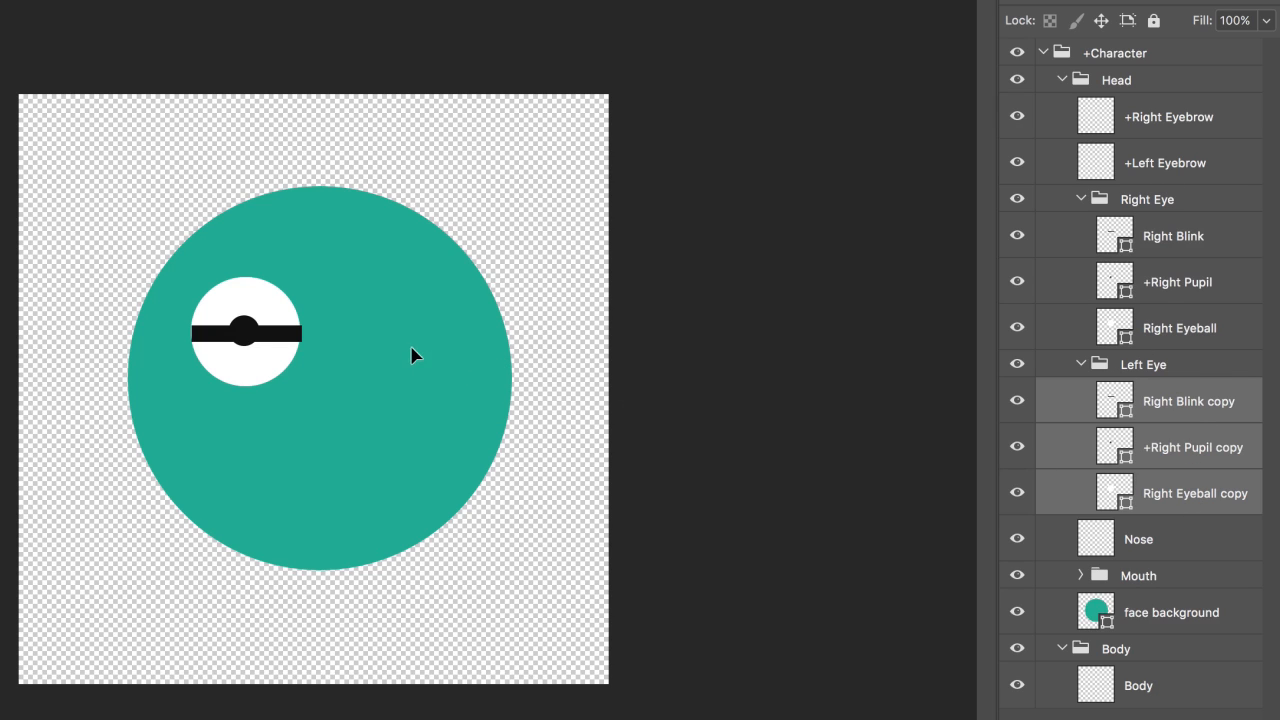
- Move the three copied eye layers straight across to the face's upper right, level with the original eye
left_click_drag(413, 354, 437, 320)
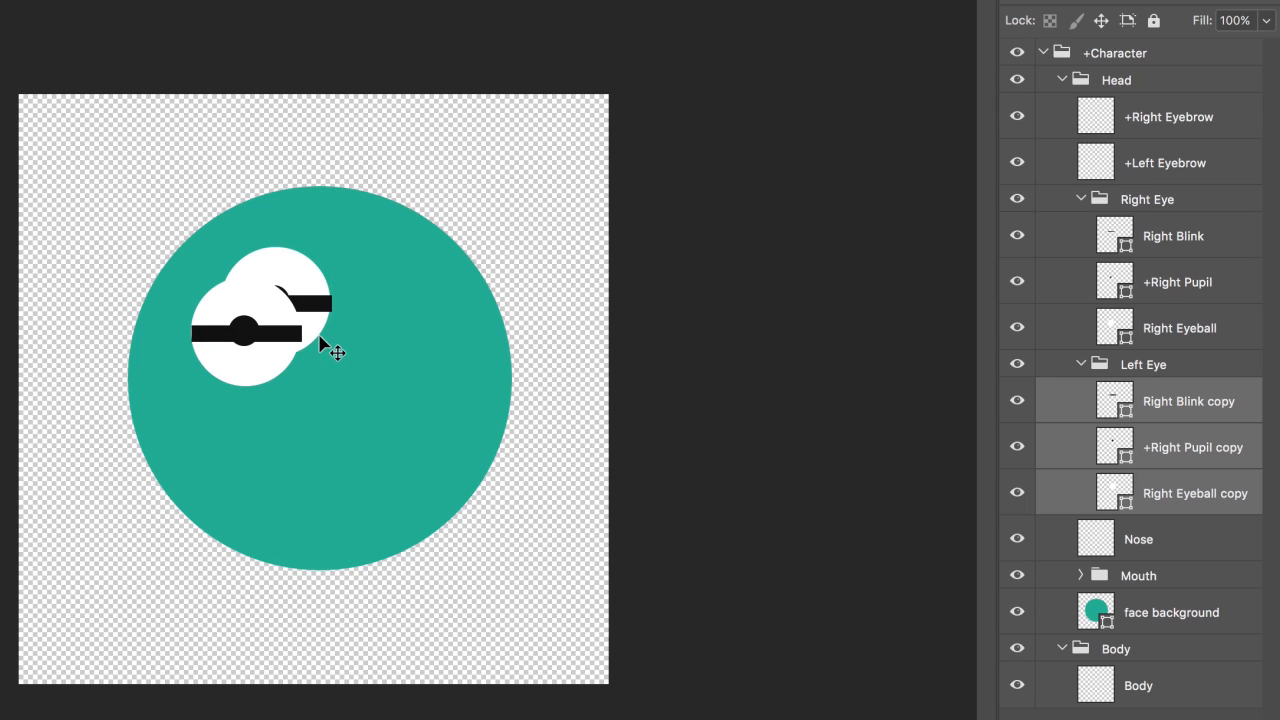
key("ctrl+z")
left_click_drag(345, 348, 447, 358)
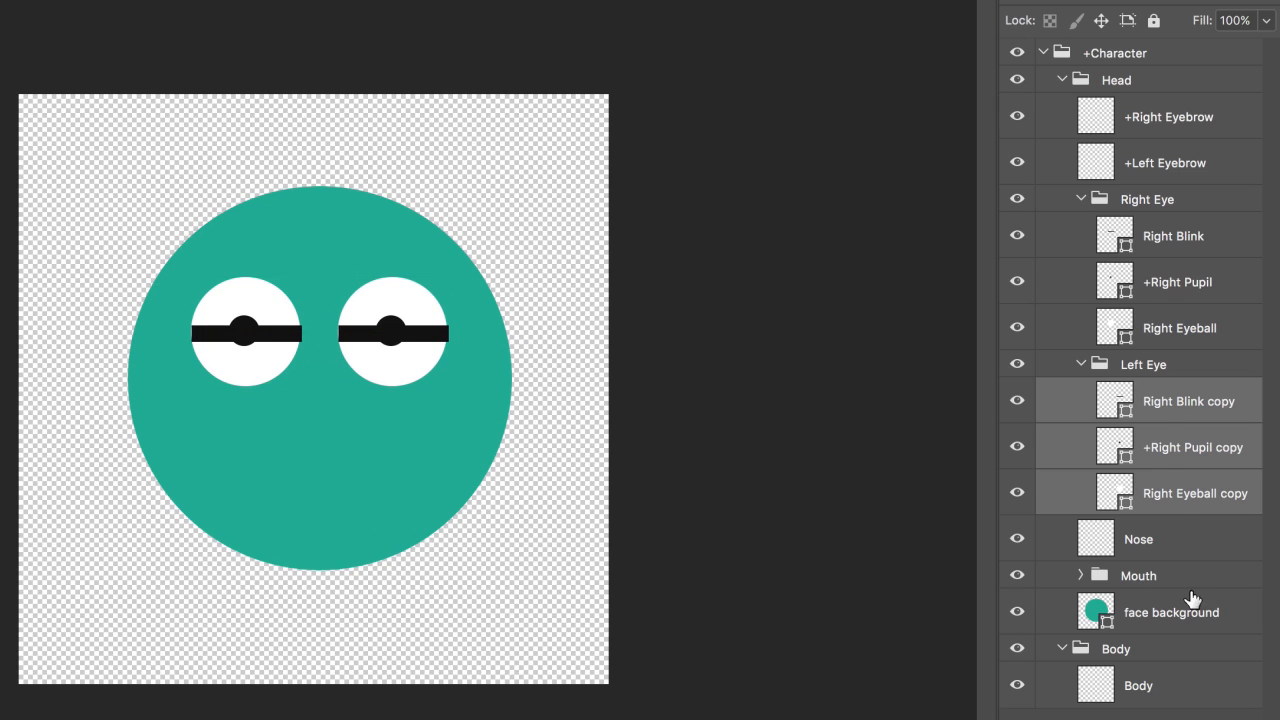
- Rename the copied blink layer in the Left Eye group as Left Blink
left_click(1187, 406)
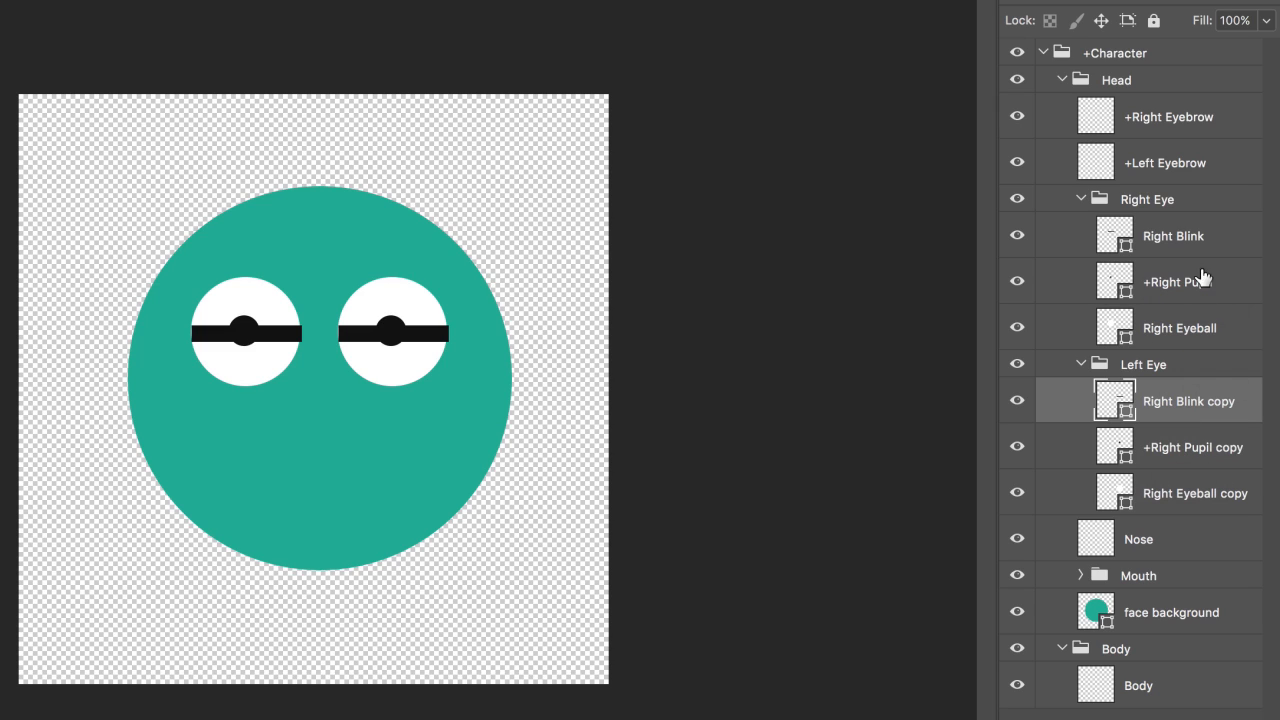
double_click(1205, 402)
type("Le")
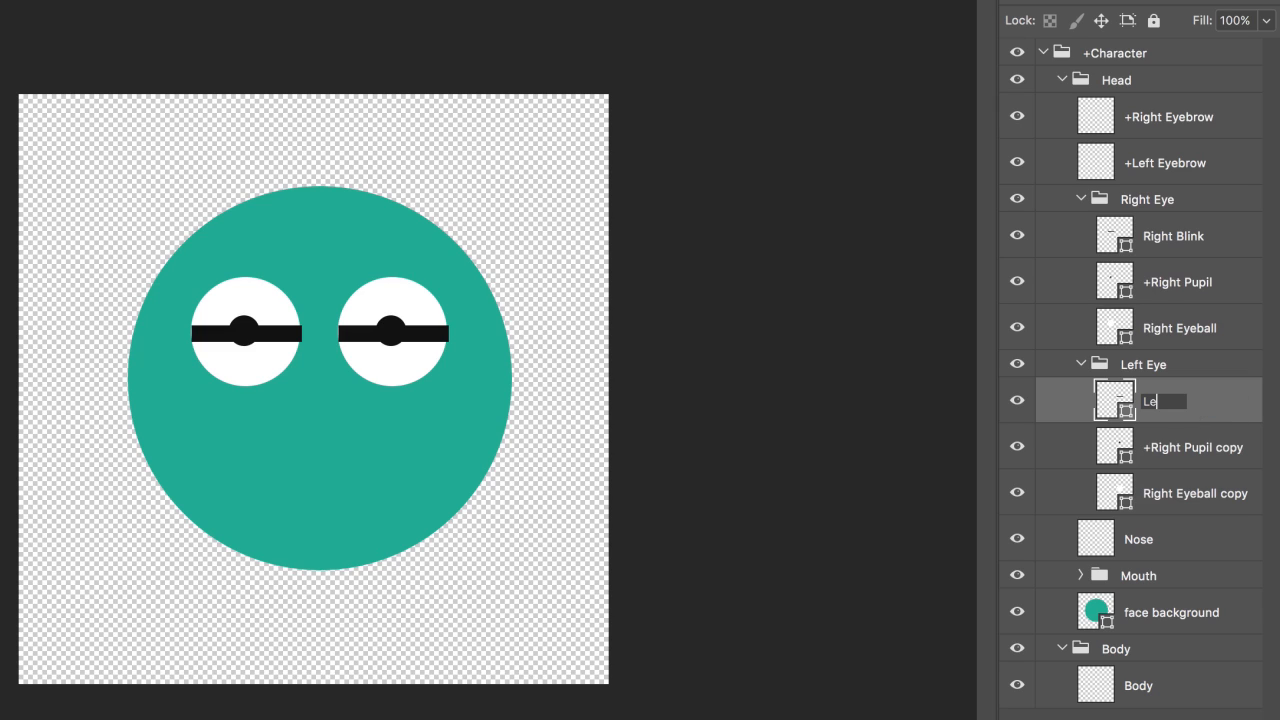
type("ft Blink")
key("Return")
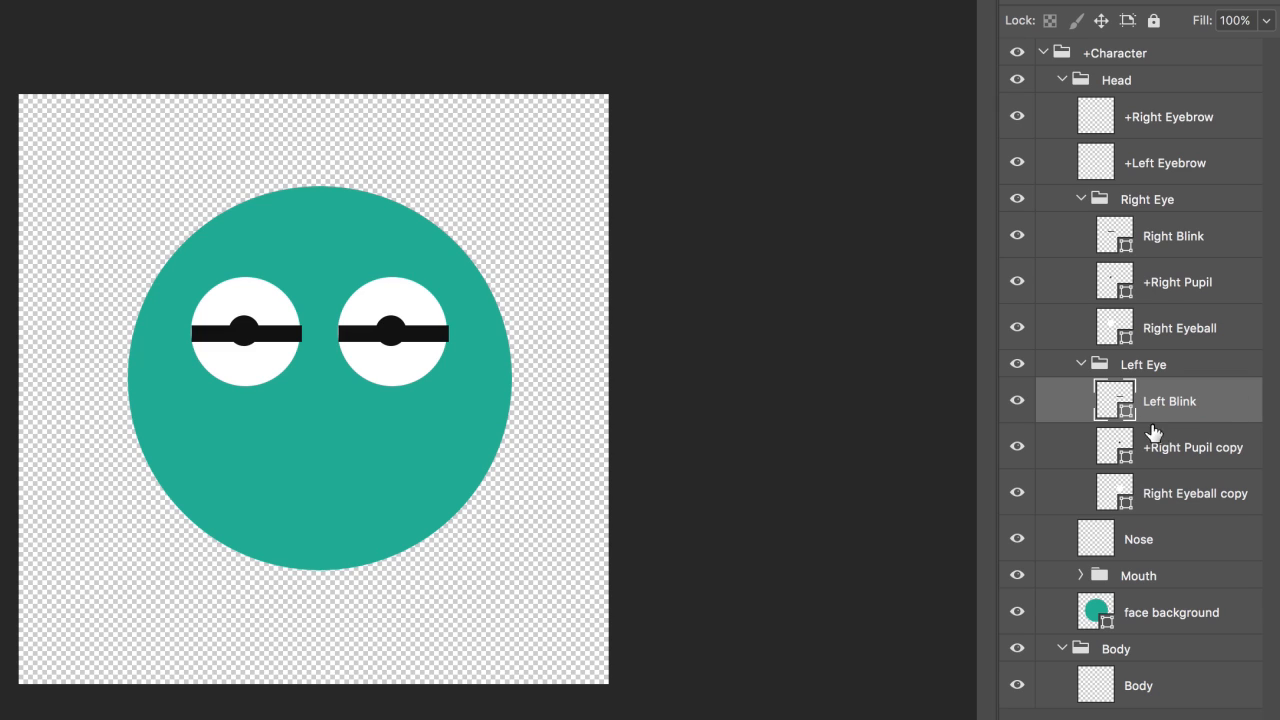
- Rename the copied pupil layer in the Left Eye group as +Left Pupil
double_click(1175, 447)
key("Home")
key("Right")
key("shift+End")
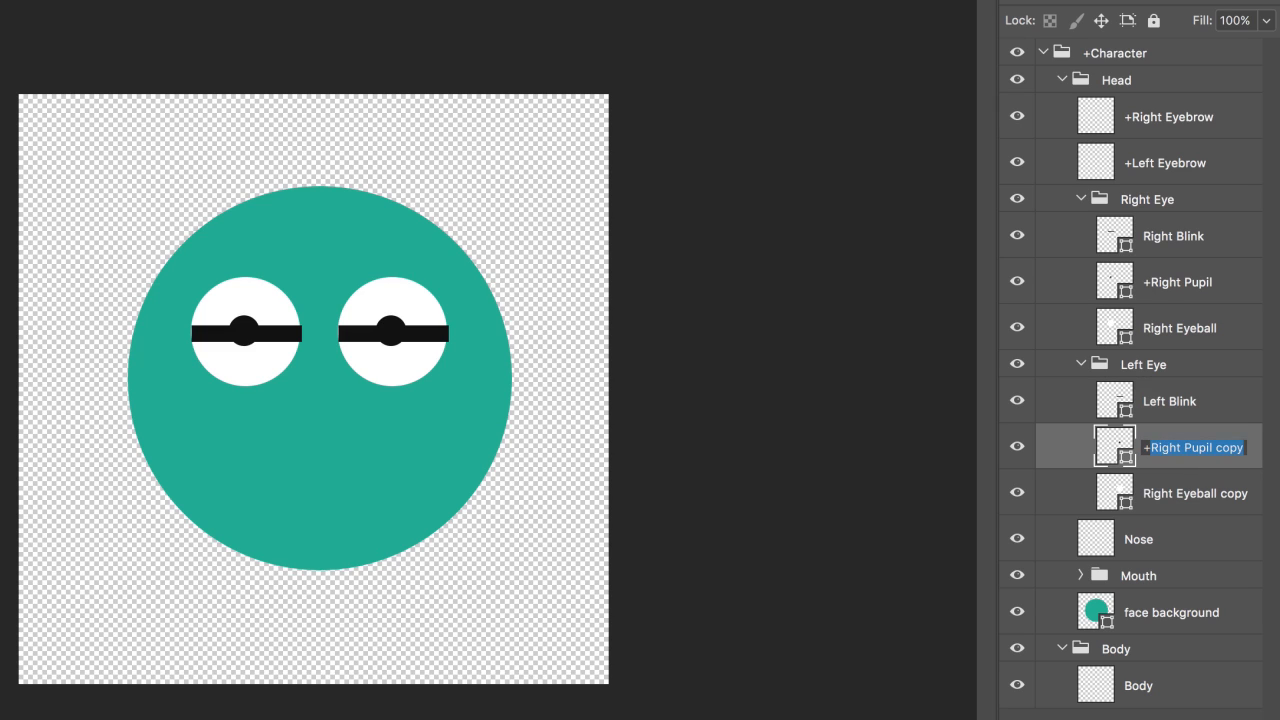
type("Left Pupil")
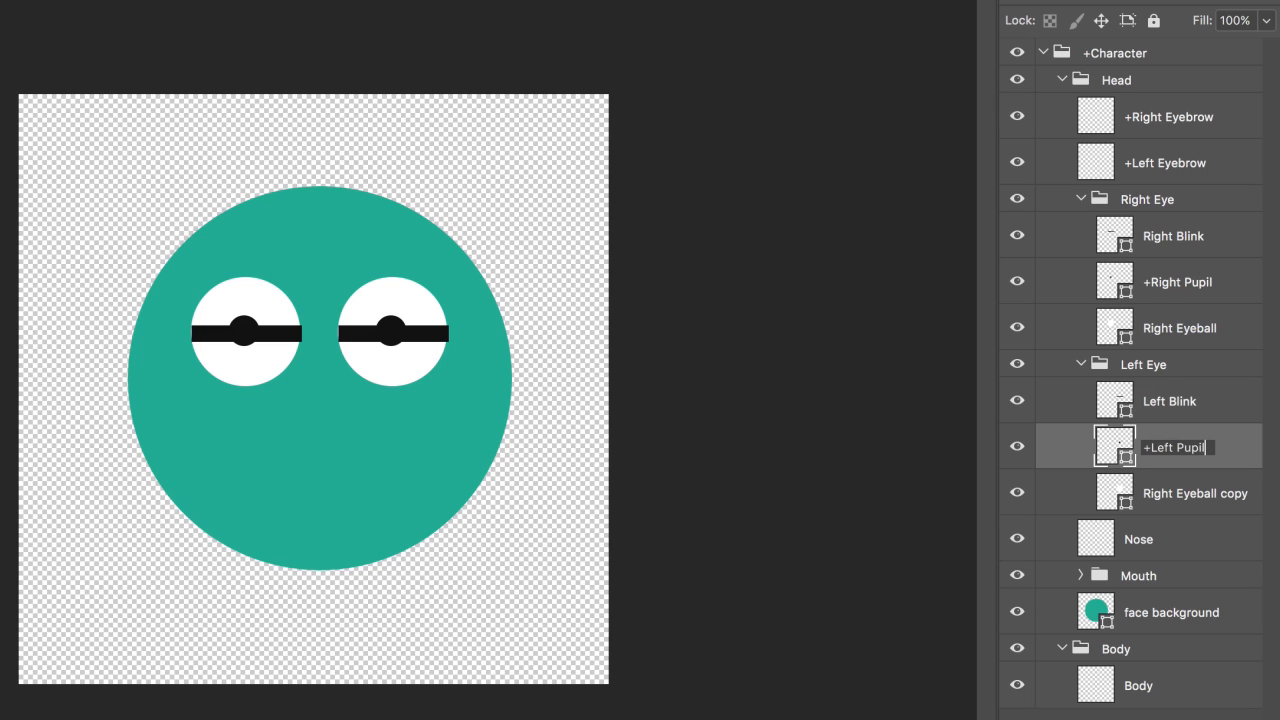
key("Return")
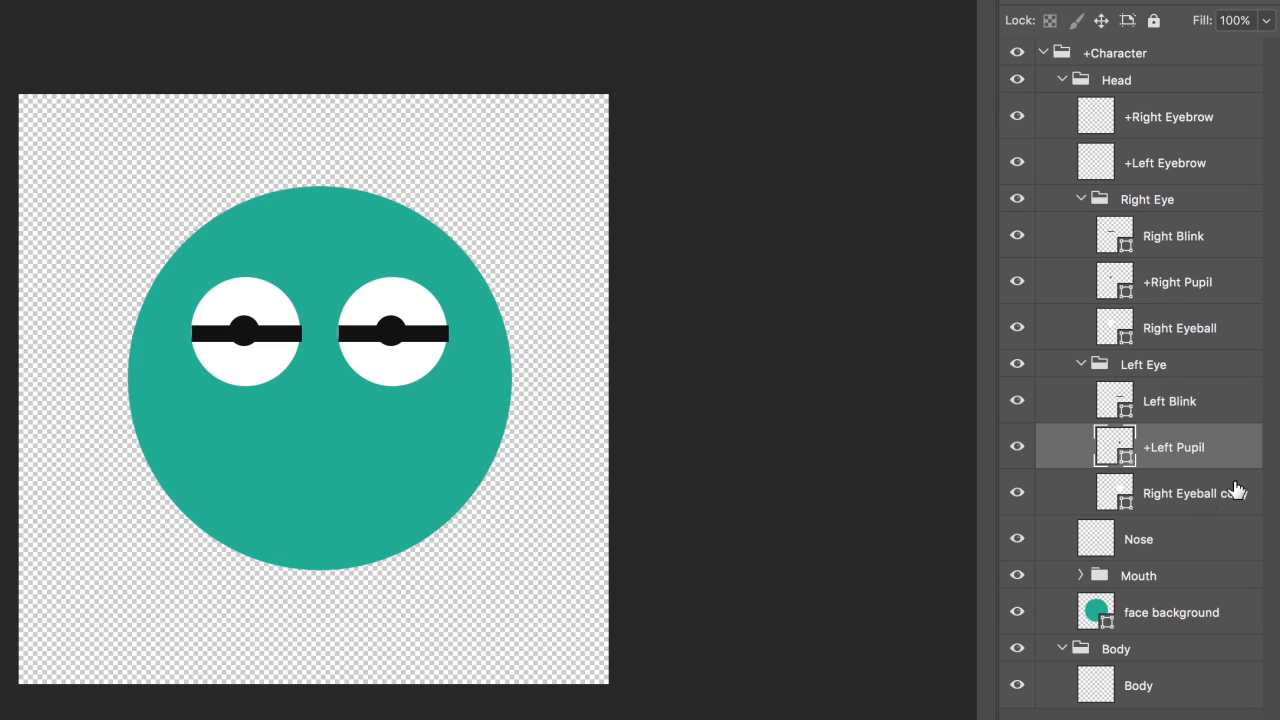
- Rename the copied eyeball layer in the Left Eye group as Left Eyeball
double_click(1207, 510)
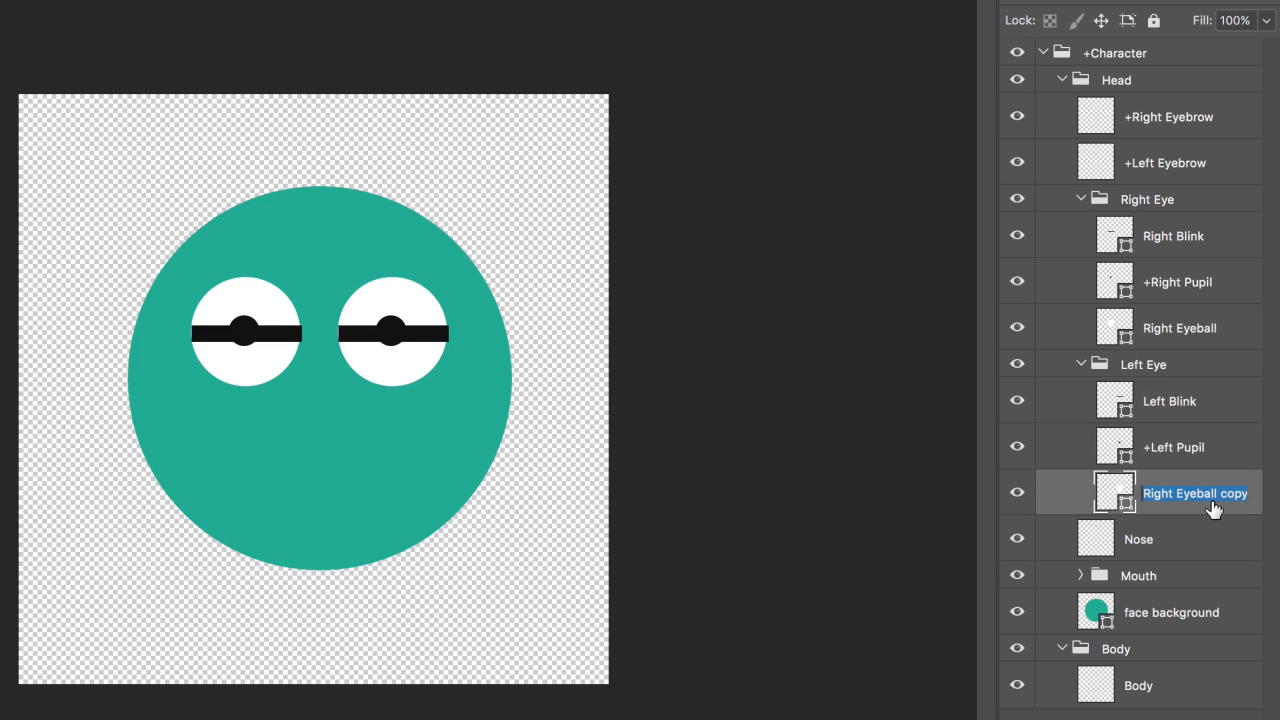
type("Left Eyeball")
key("Return")
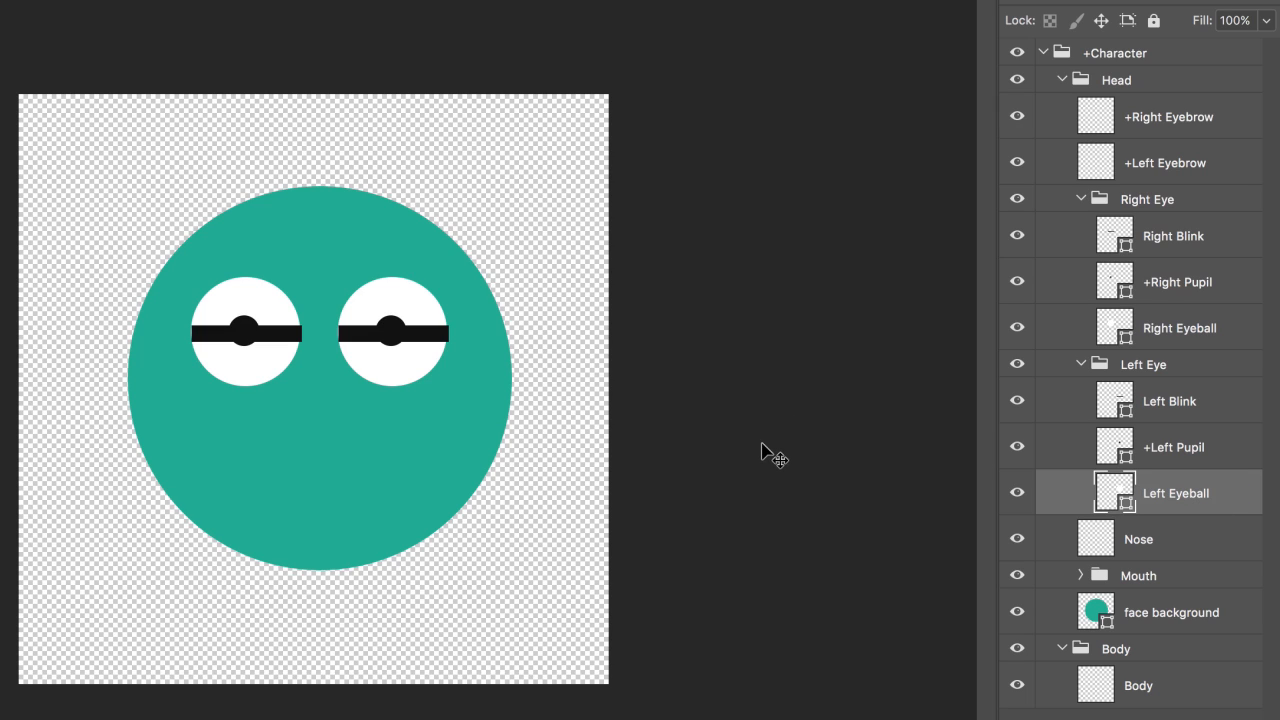
- Hide the Left Blink and Right Blink layers and save TemplateBlank.psd
left_click(1017, 401)
left_click(1017, 240)
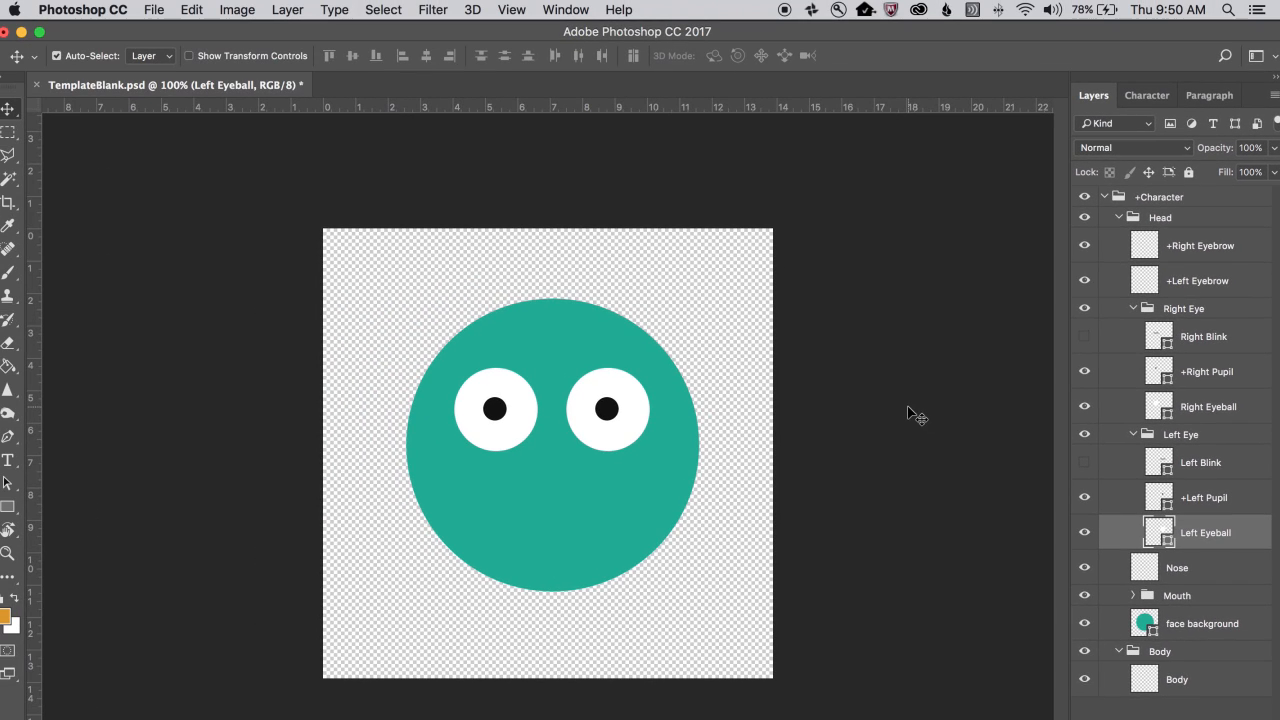
key("super+s")
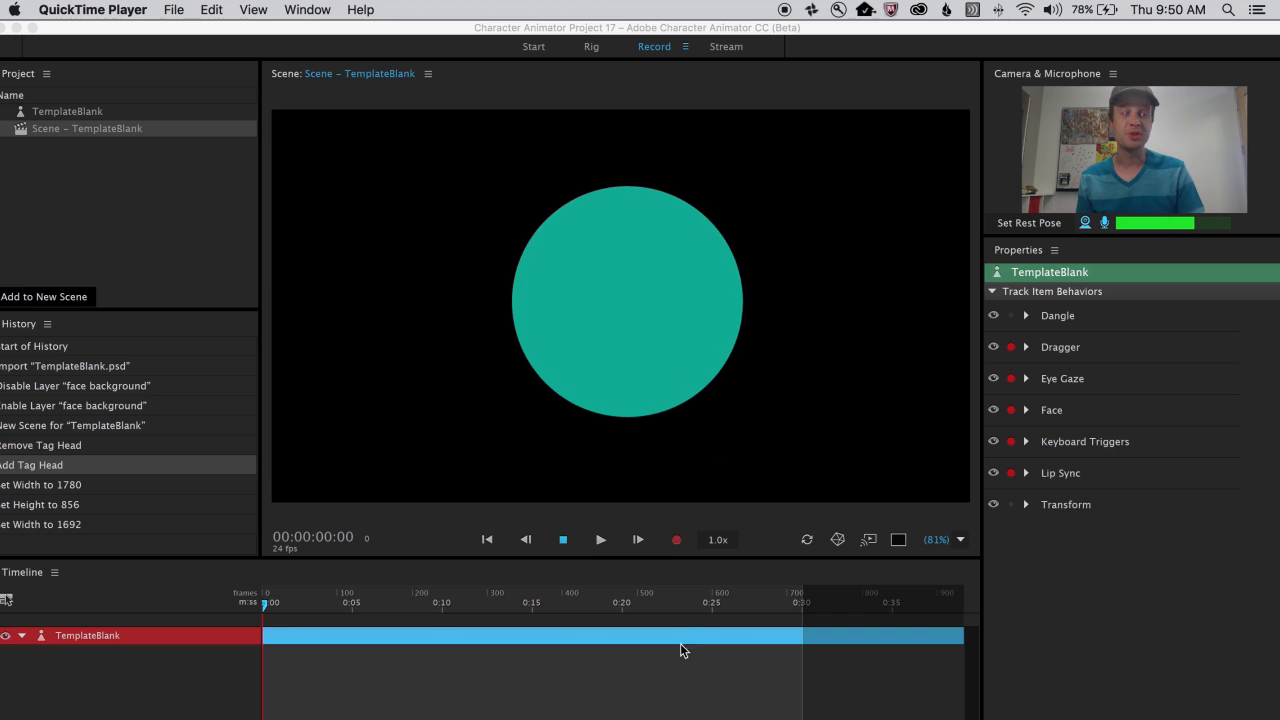
- Switch to Character Animator and expand the Eye Gaze behavior of the TemplateBlank puppet
left_click(652, 695)
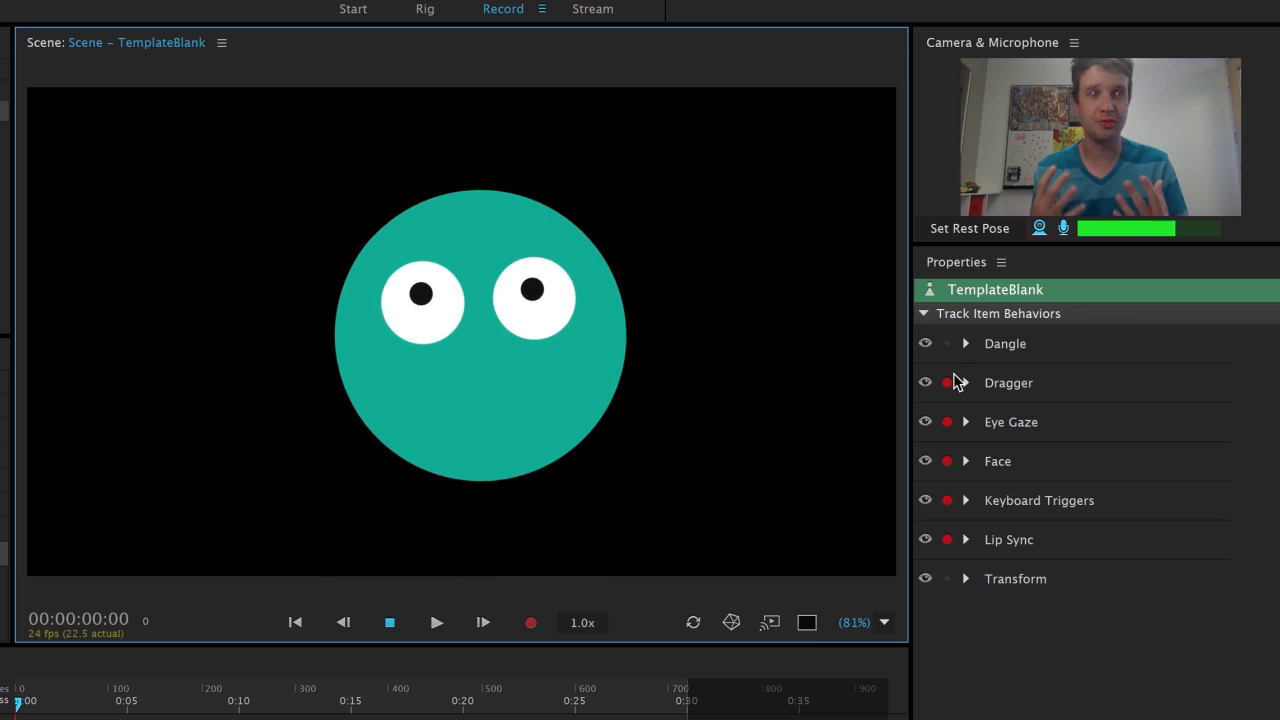
left_click(967, 422)
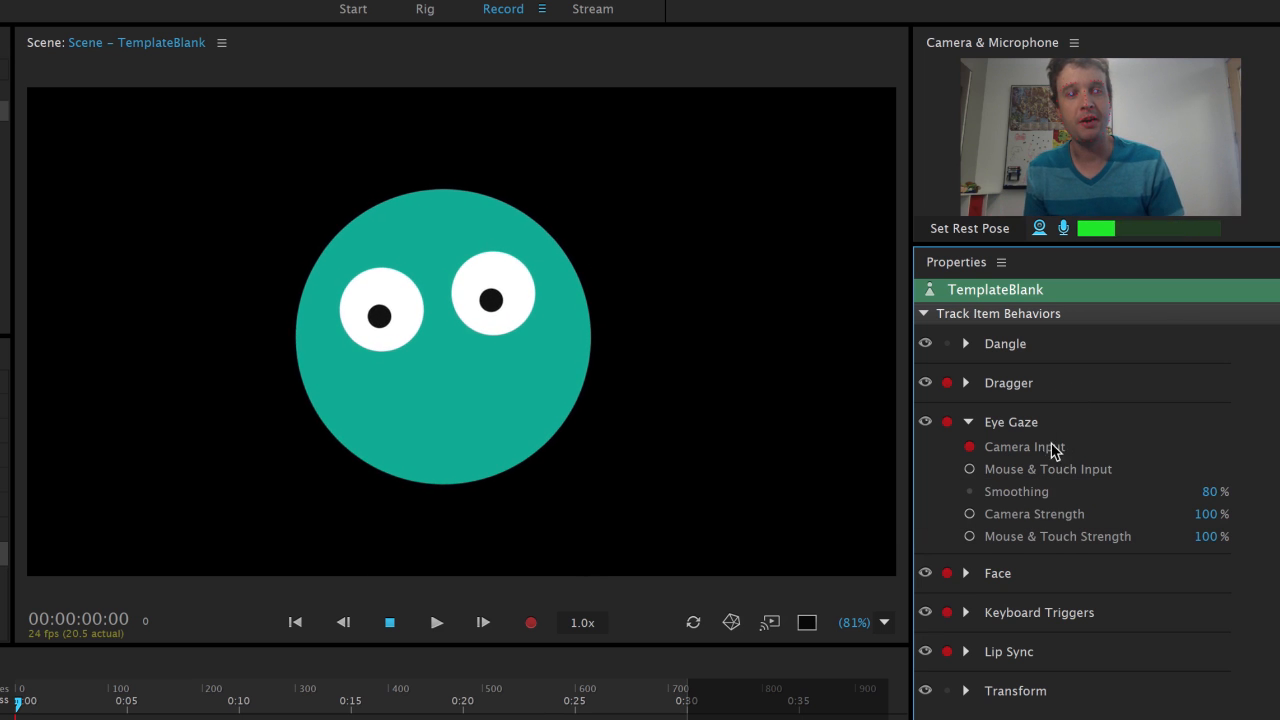
- Arm Mouse & Touch Input for Eye Gaze and steer the puppet's pupils with the pointer in the scene
left_click(969, 469)
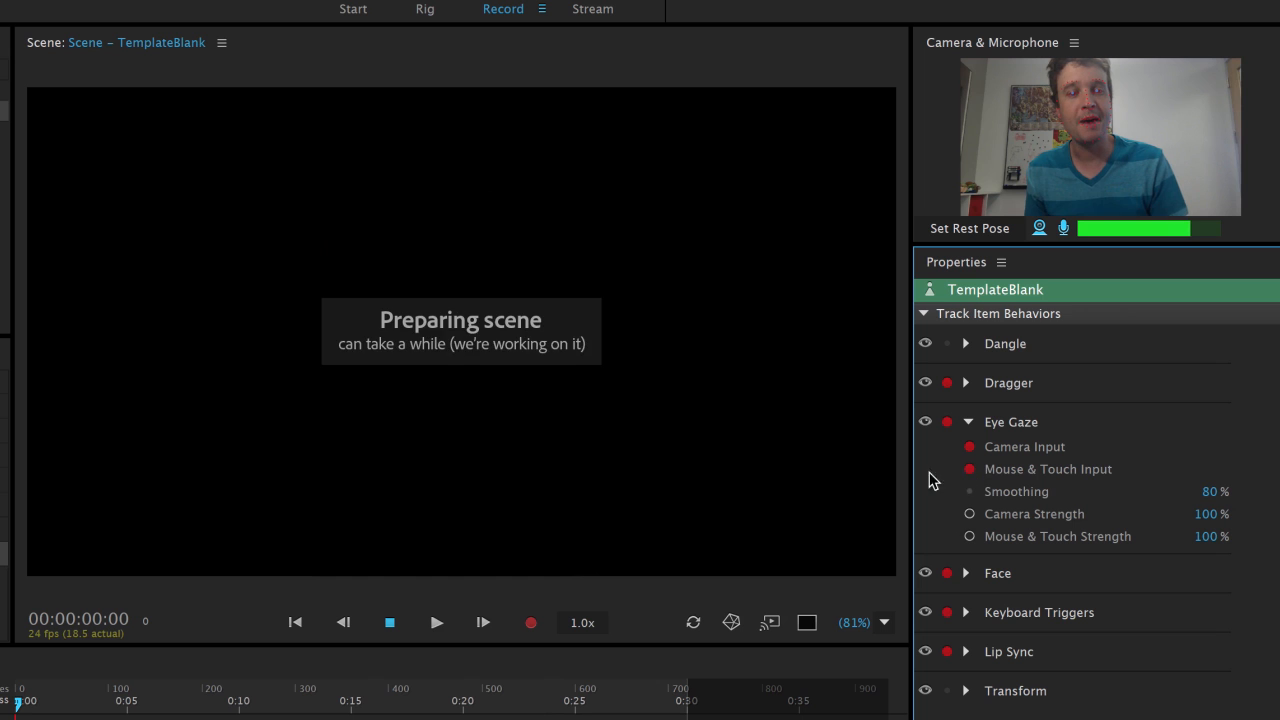
left_click(397, 318)
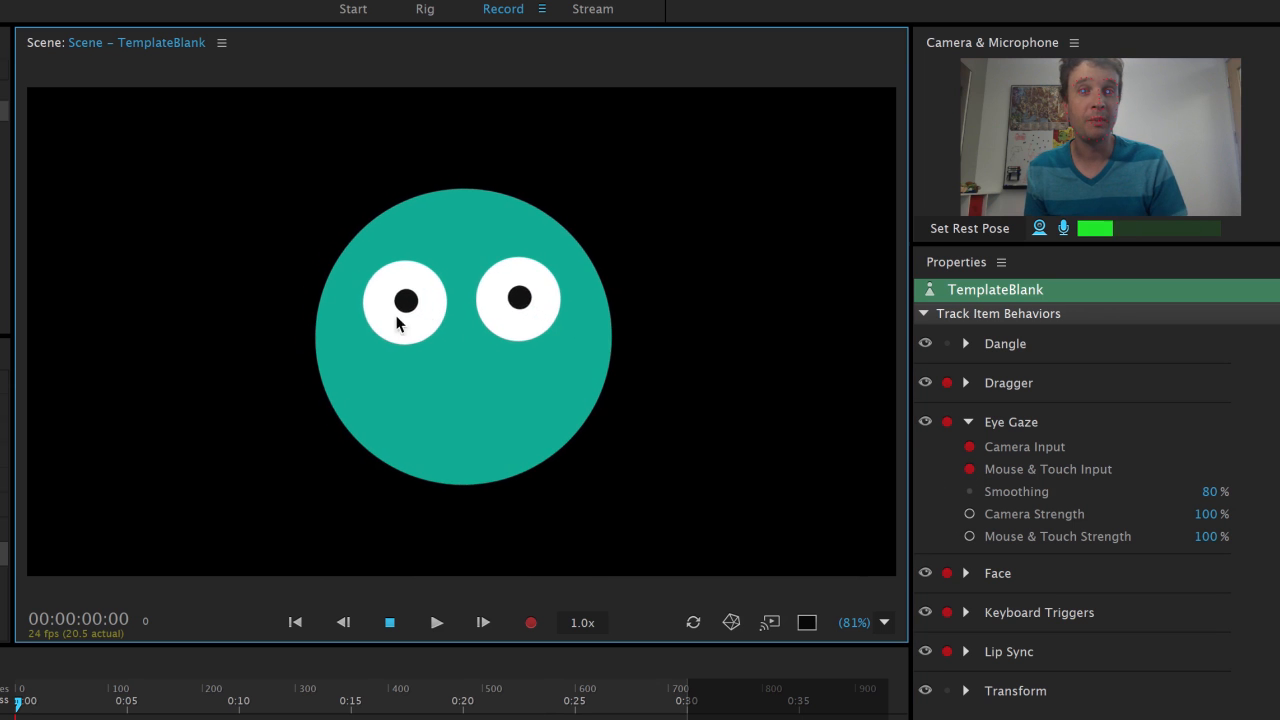
mouse_move(397, 318)
left_mouse_down()
mouse_move(314, 309)
mouse_move(663, 289)
mouse_move(494, 366)
mouse_move(304, 544)
mouse_move(69, 257)
mouse_move(834, 323)
mouse_move(152, 332)
mouse_move(366, 323)
mouse_move(674, 354)
mouse_move(284, 342)
left_mouse_up()
- Disarm Mouse & Touch Input for Eye Gaze so that only Camera Input is armed
left_click(970, 448)
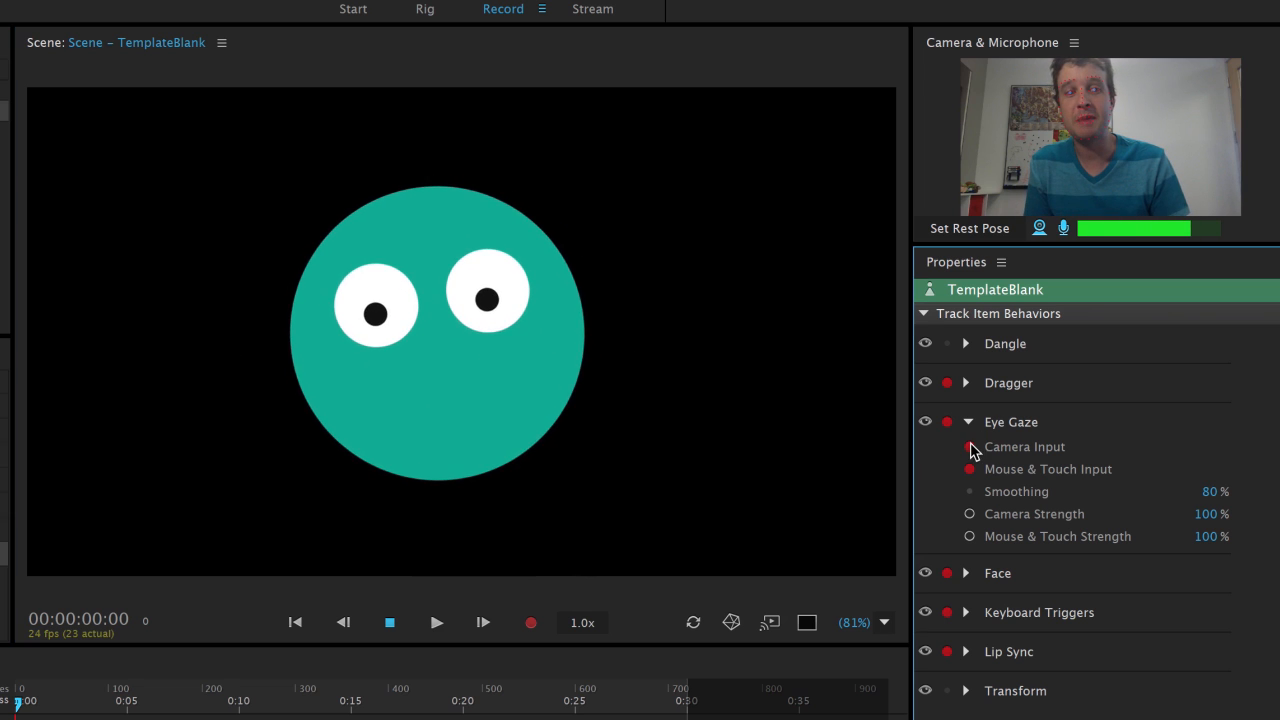
left_click(970, 448)
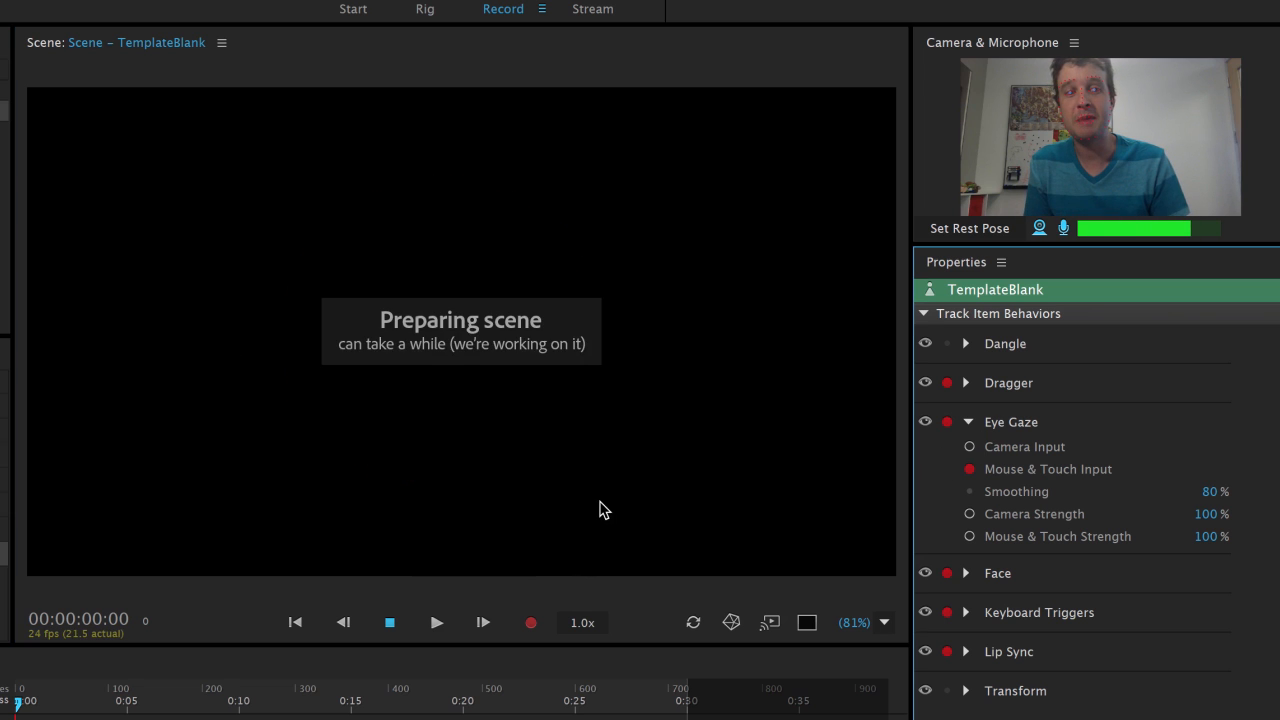
left_click(970, 469)
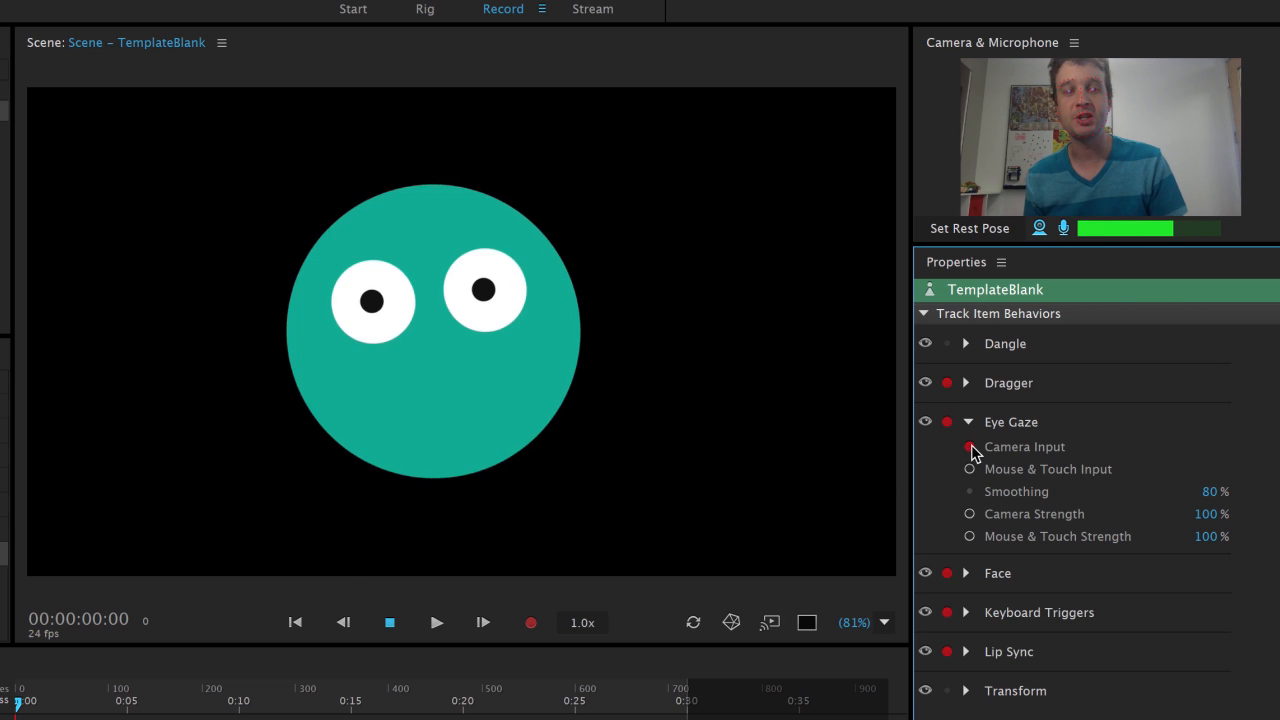
left_click(970, 447)
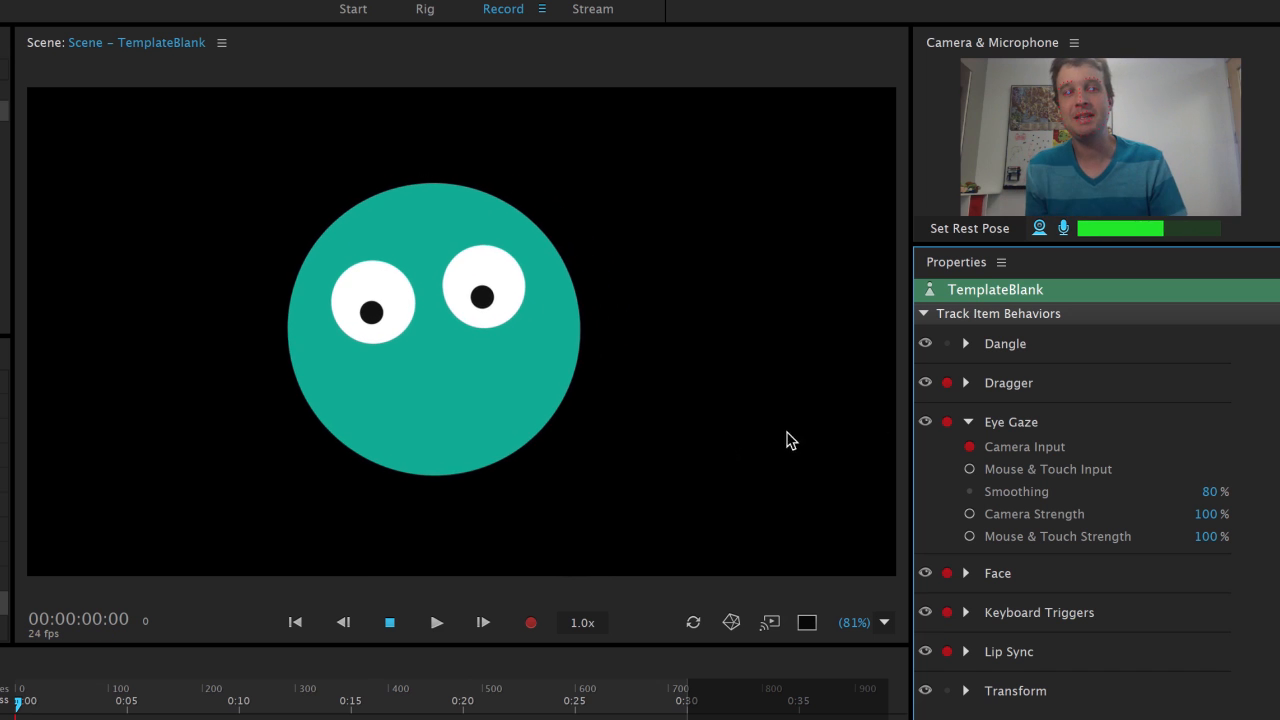
- Open the TemplateBlank puppet's rig and expand the Right Eye and Left Eye groups to inspect their pupil layers
left_click(425, 10)
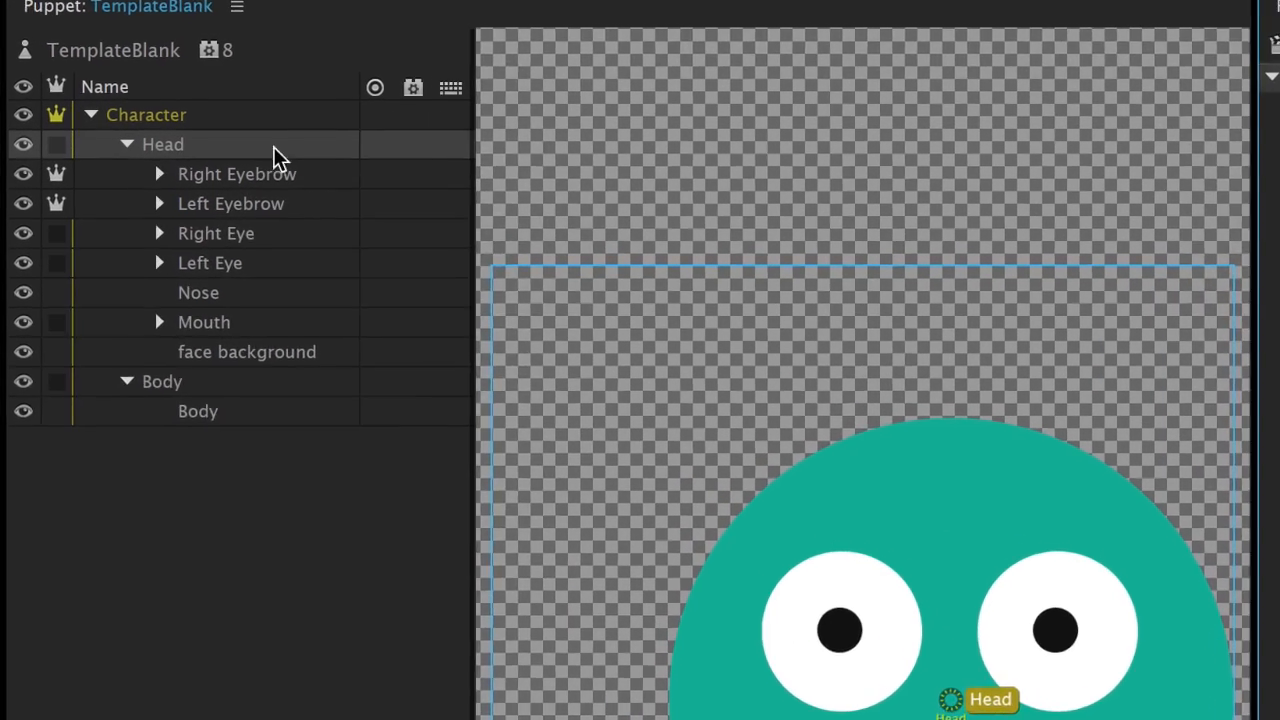
left_click(159, 233)
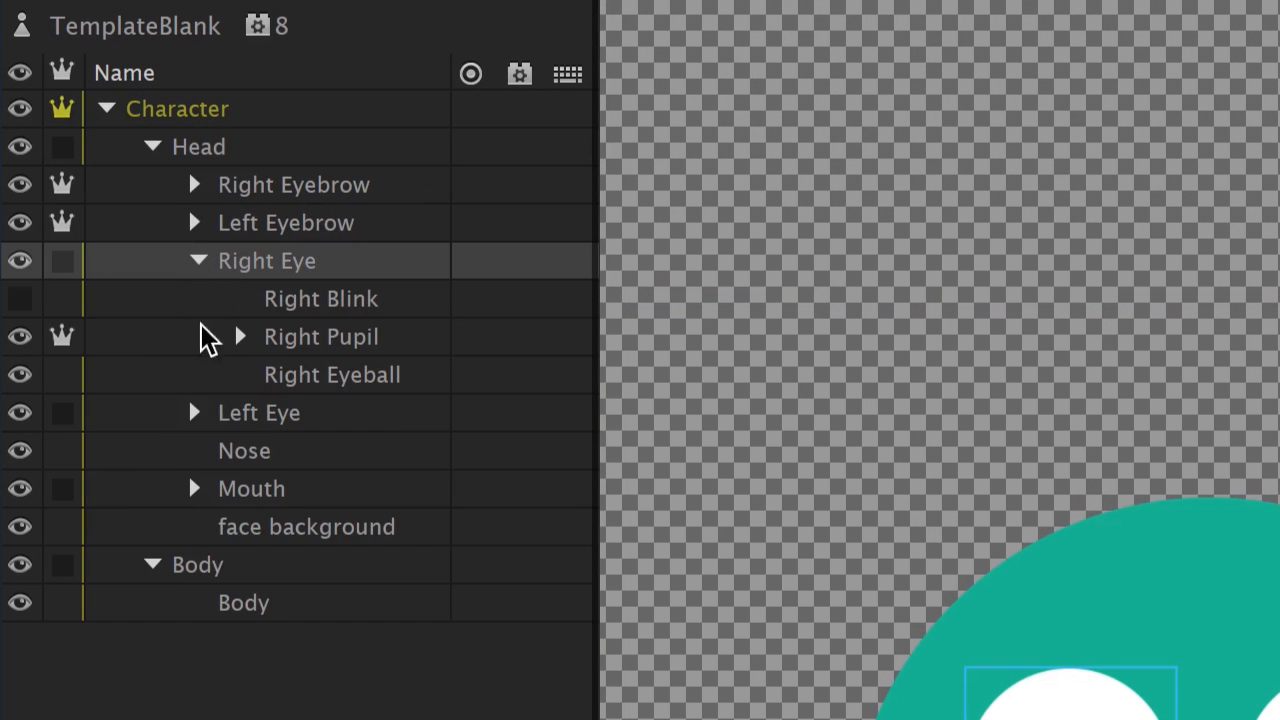
left_click(197, 413)
left_click(368, 345)
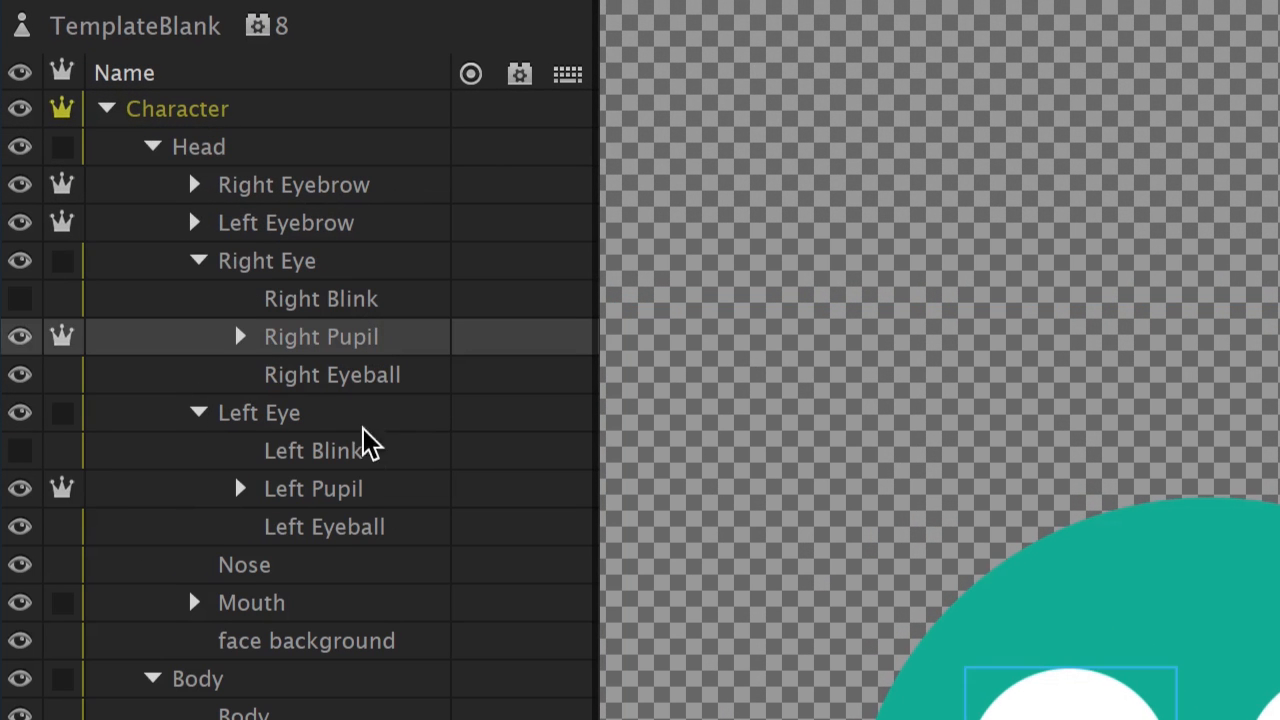
left_click(356, 489)
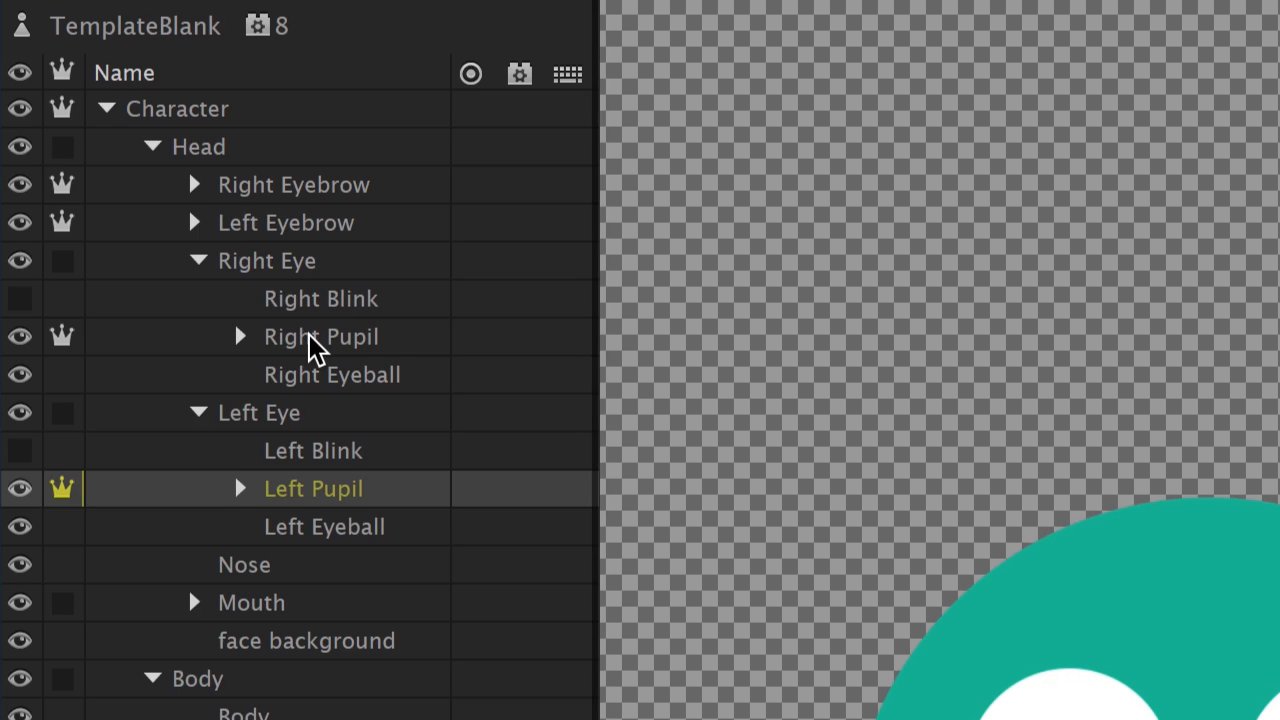
- Examine the Left Eye group's structure by selecting its Left Blink, Left Pupil and Left Eyeball layers in turn
left_click(356, 425)
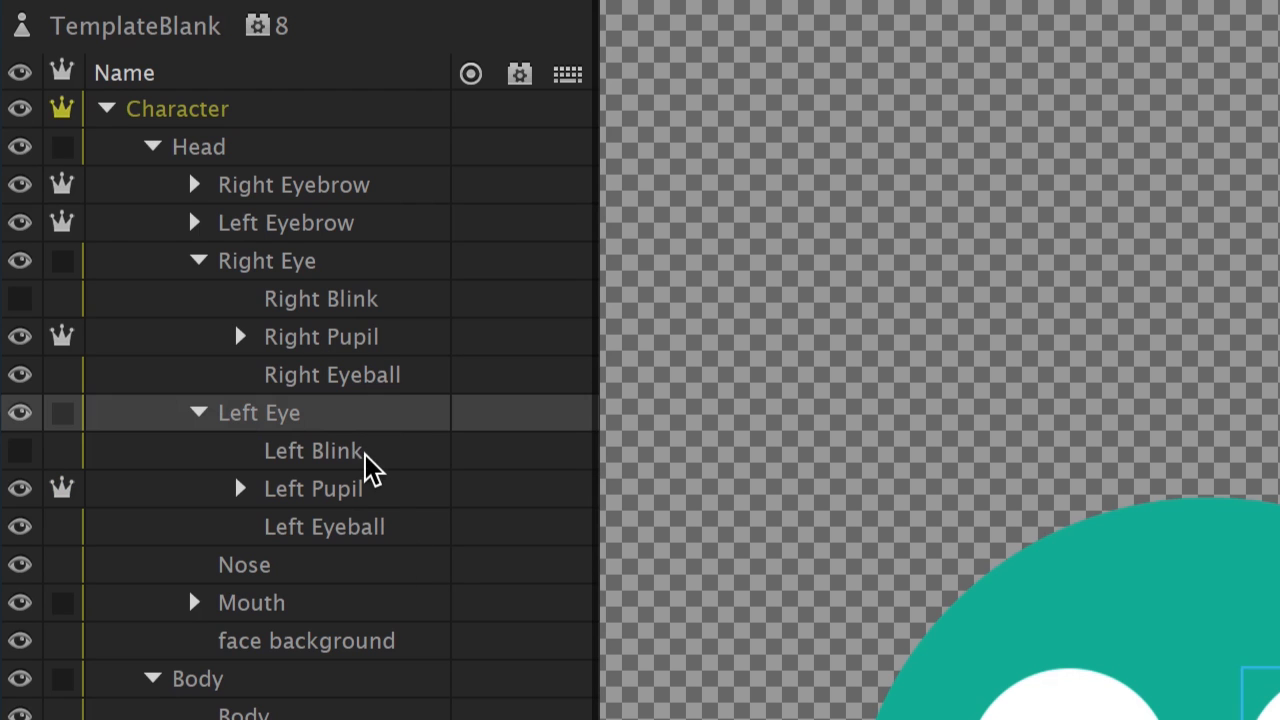
left_click(366, 456)
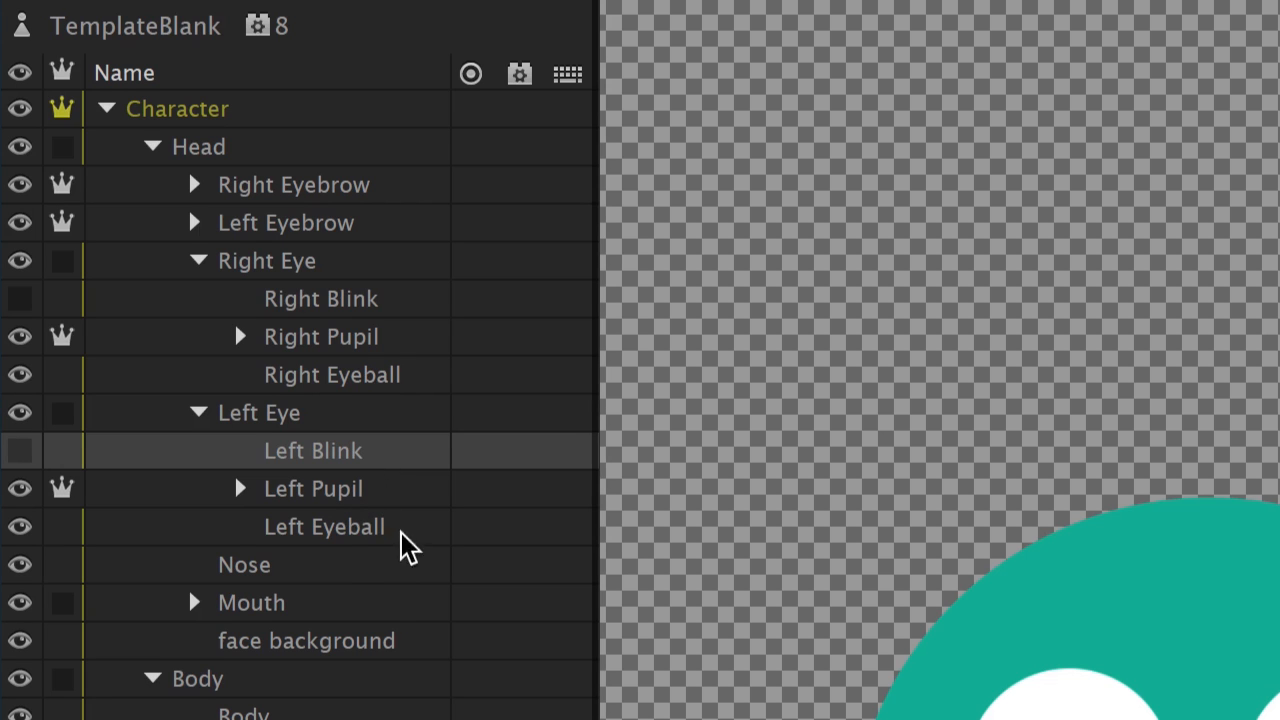
left_click(329, 500)
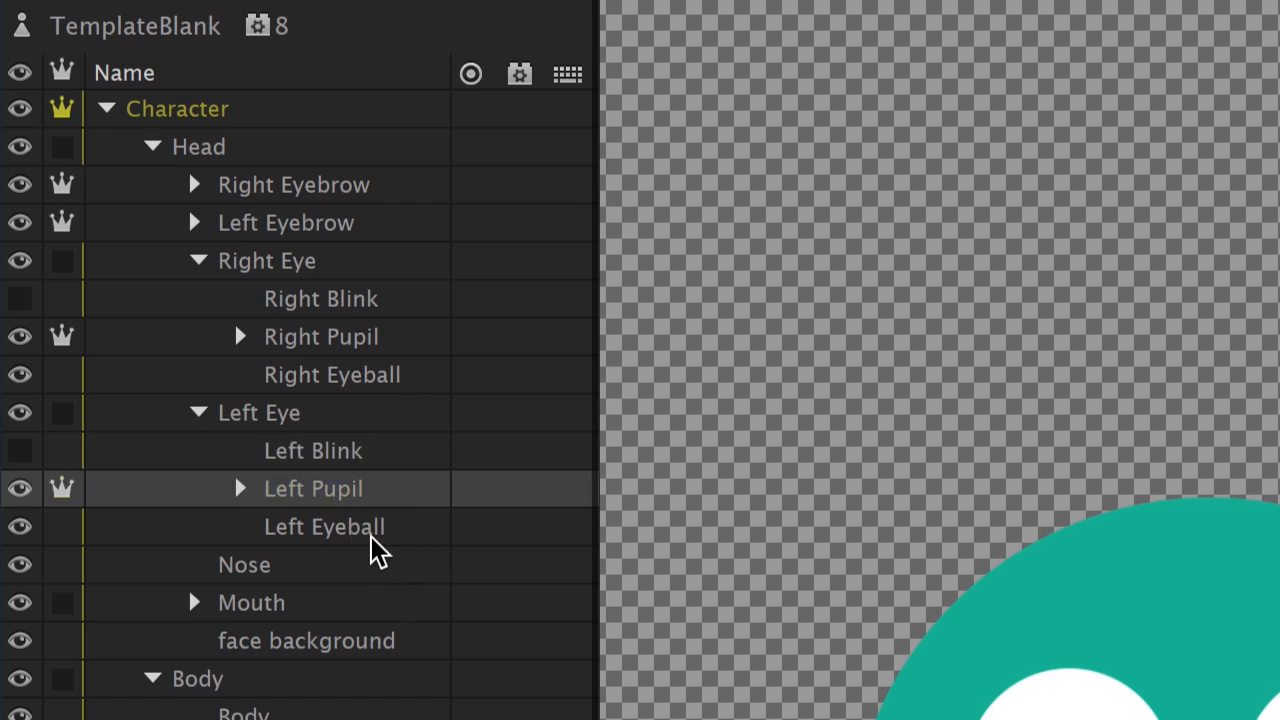
left_click(378, 537)
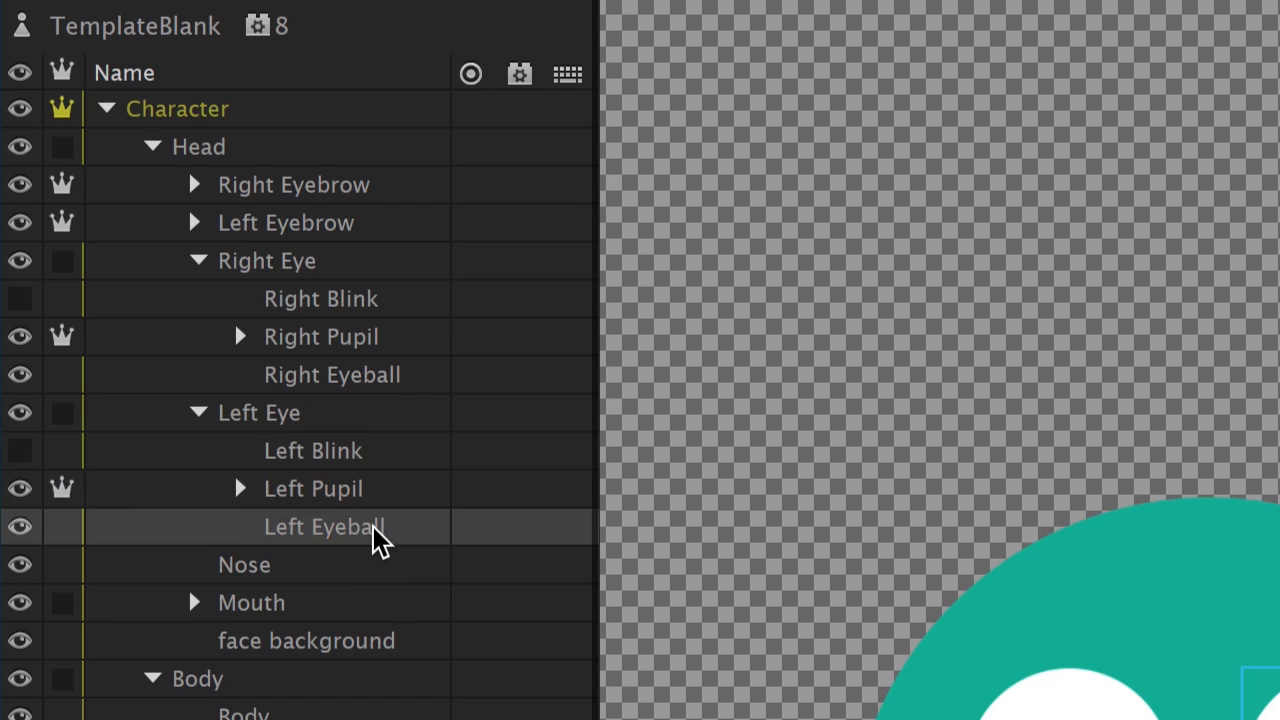
left_click(248, 413)
left_click(370, 488)
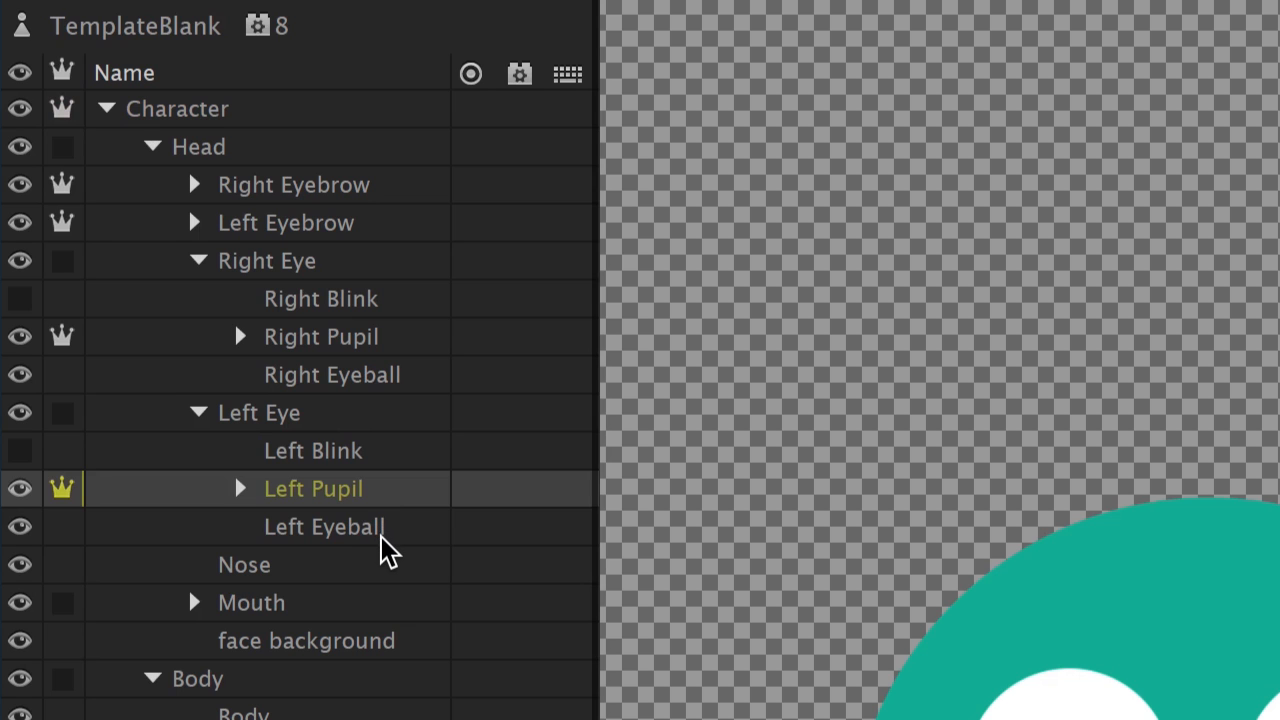
left_click(379, 542)
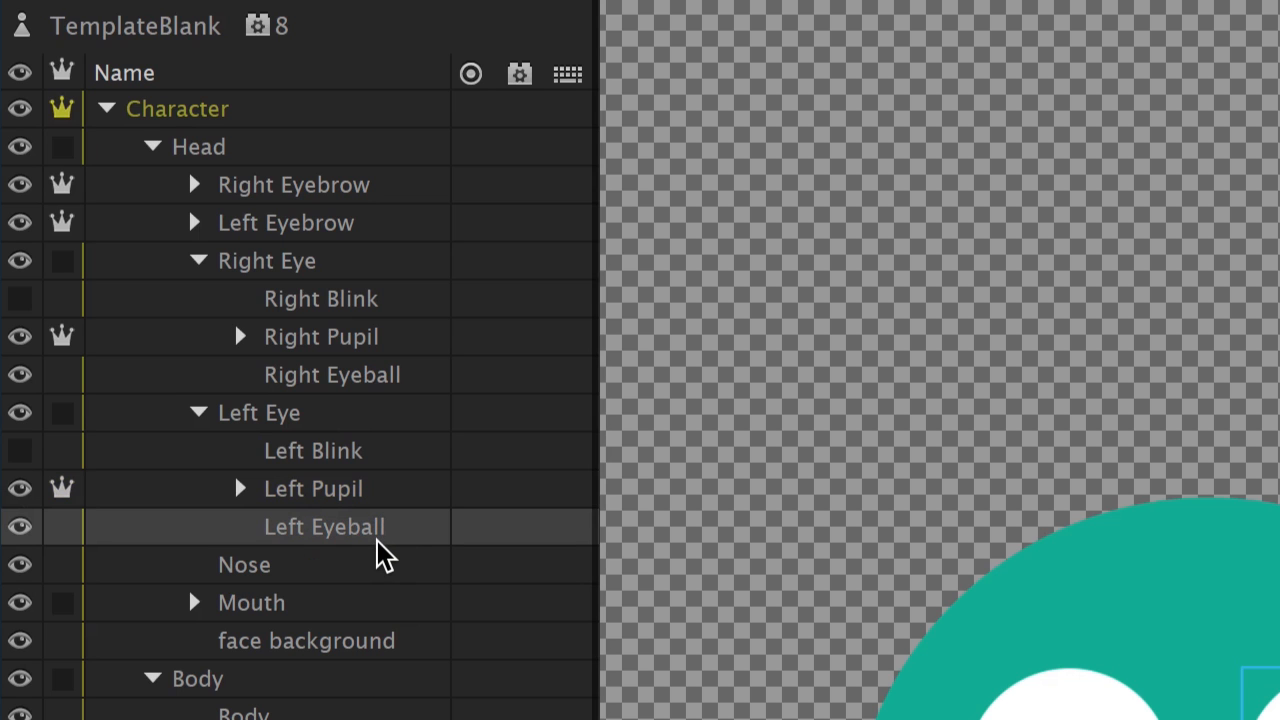
left_click(364, 468)
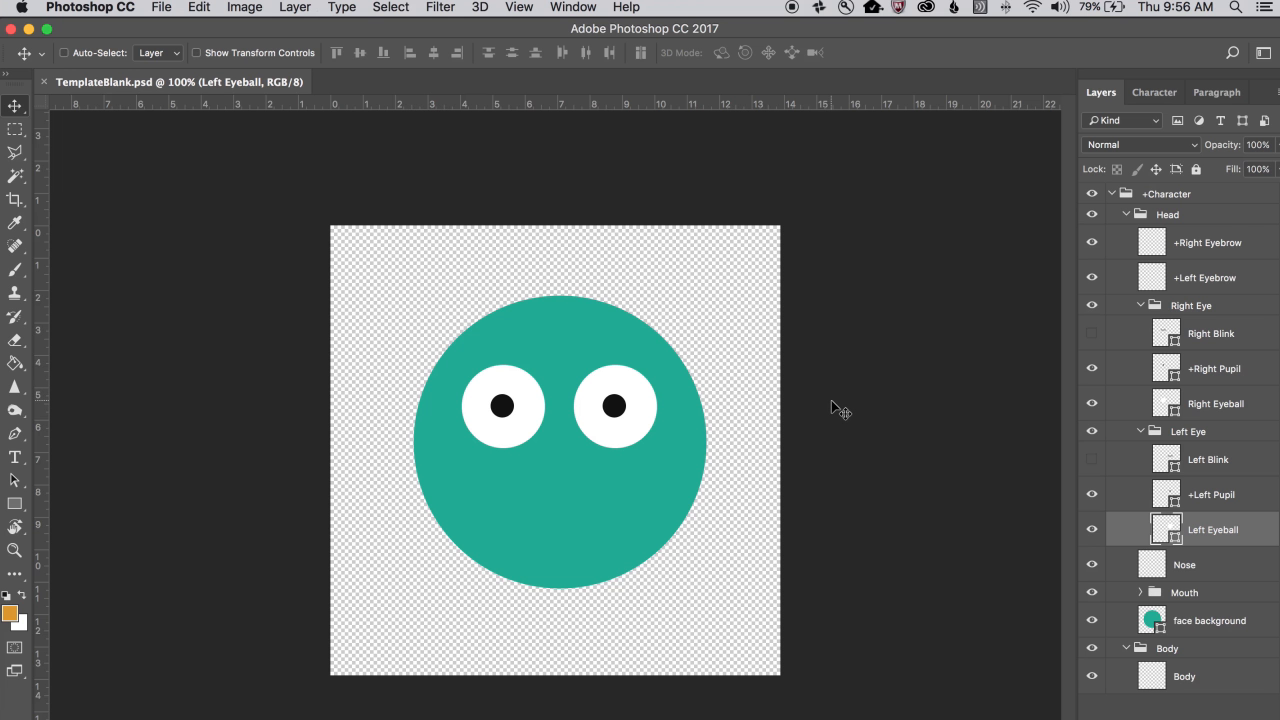
- Switch to Photoshop and draw a black rectangle about 167 by 22 px above the right eye on the +Right Eyebrow layer
left_click(1214, 248)
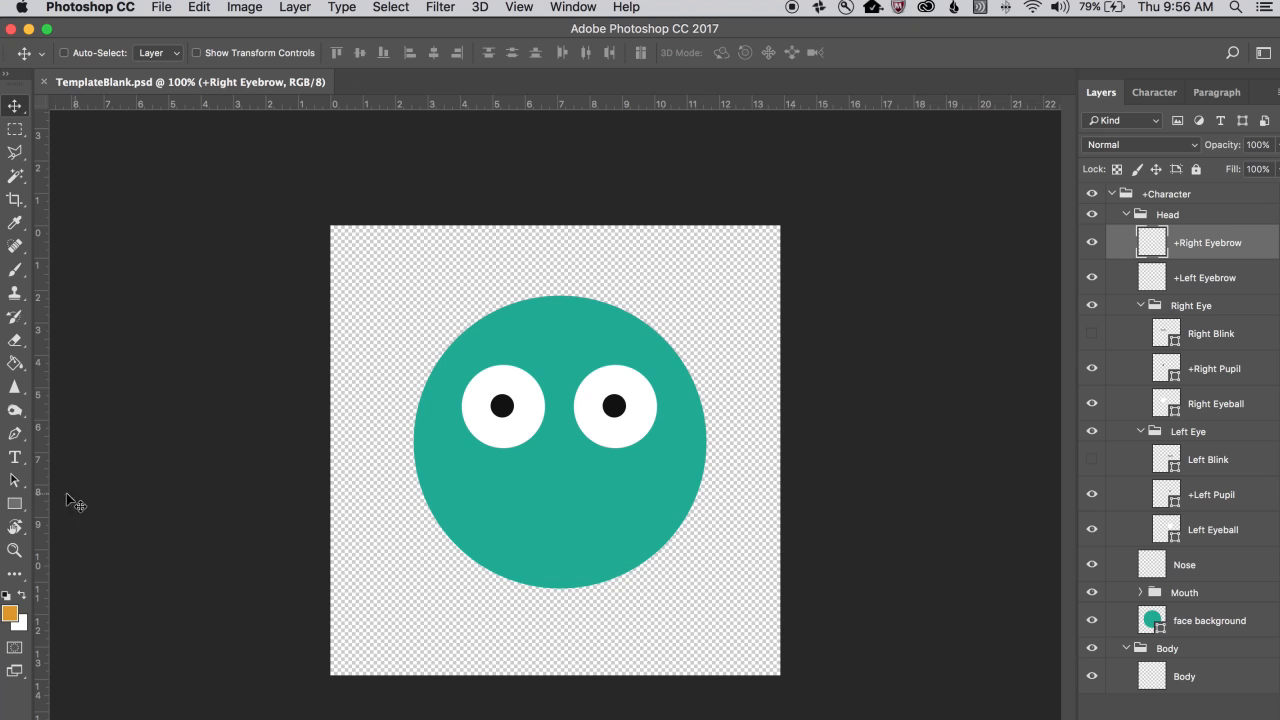
left_click(13, 505)
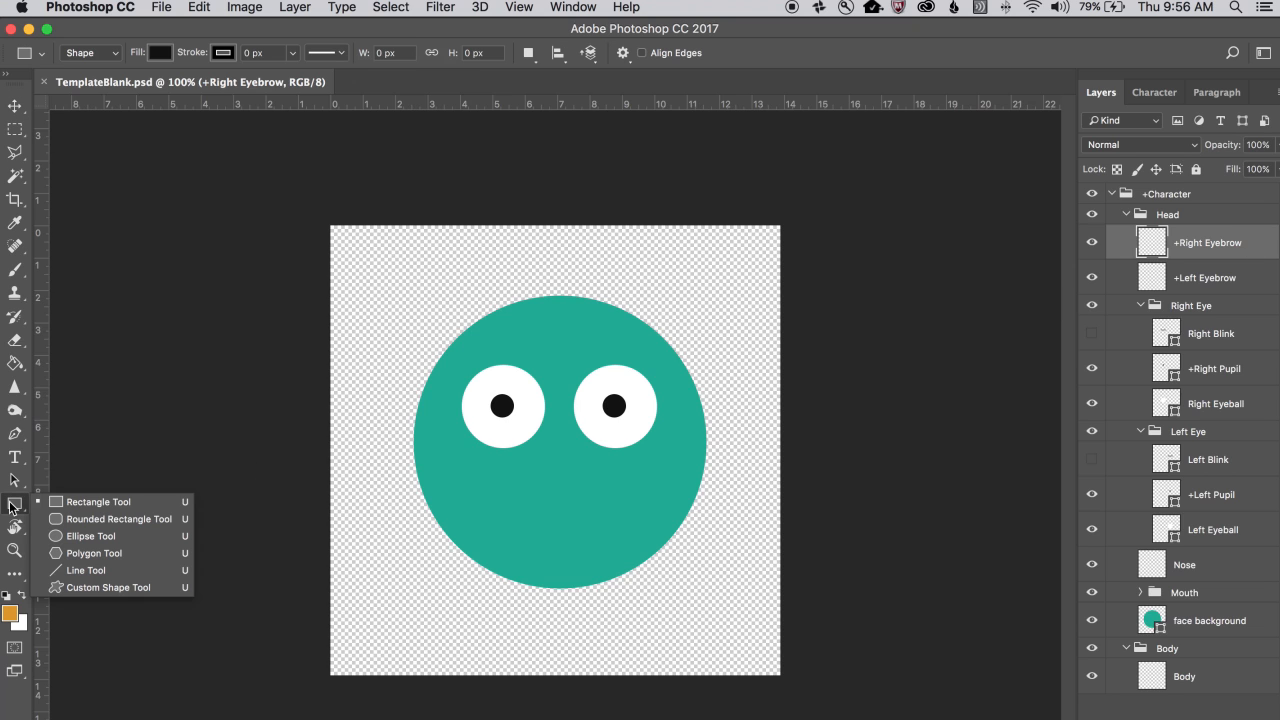
left_click(119, 503)
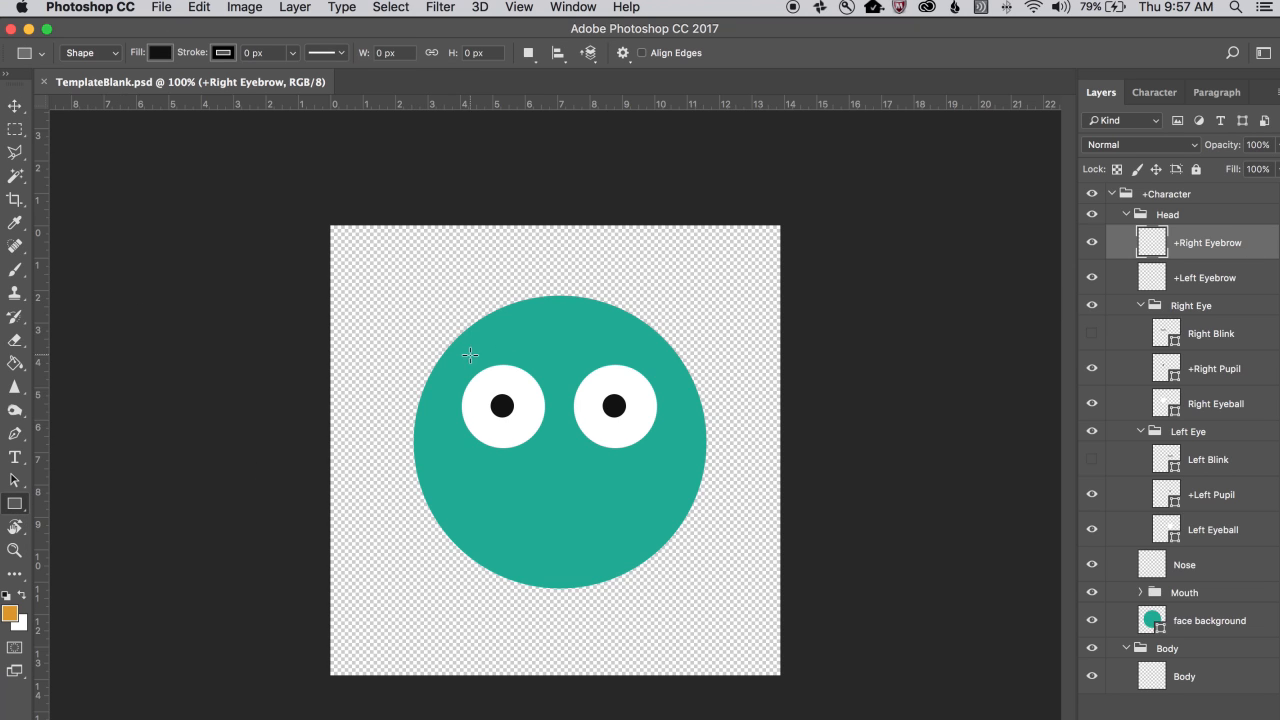
left_click_drag(470, 347, 545, 355)
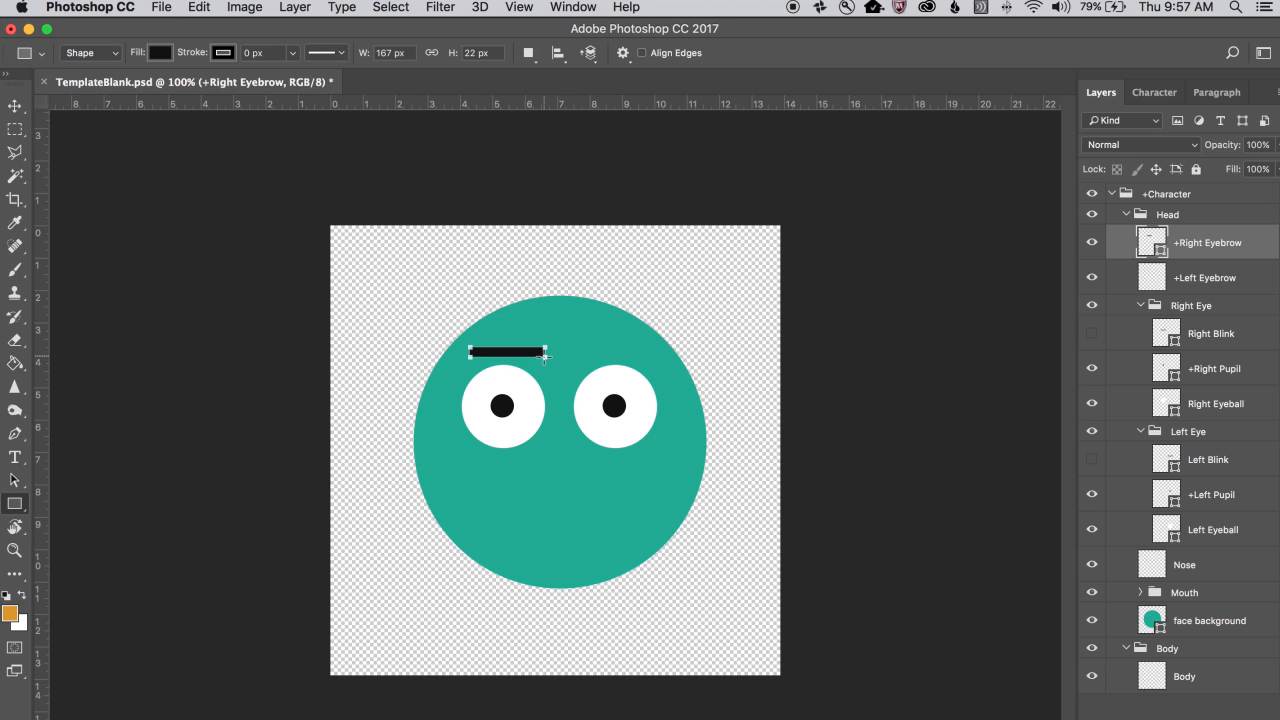
- Draw a similar, slightly thinner black rectangle above the left eye on the +Left Eyebrow layer
left_click(1228, 288)
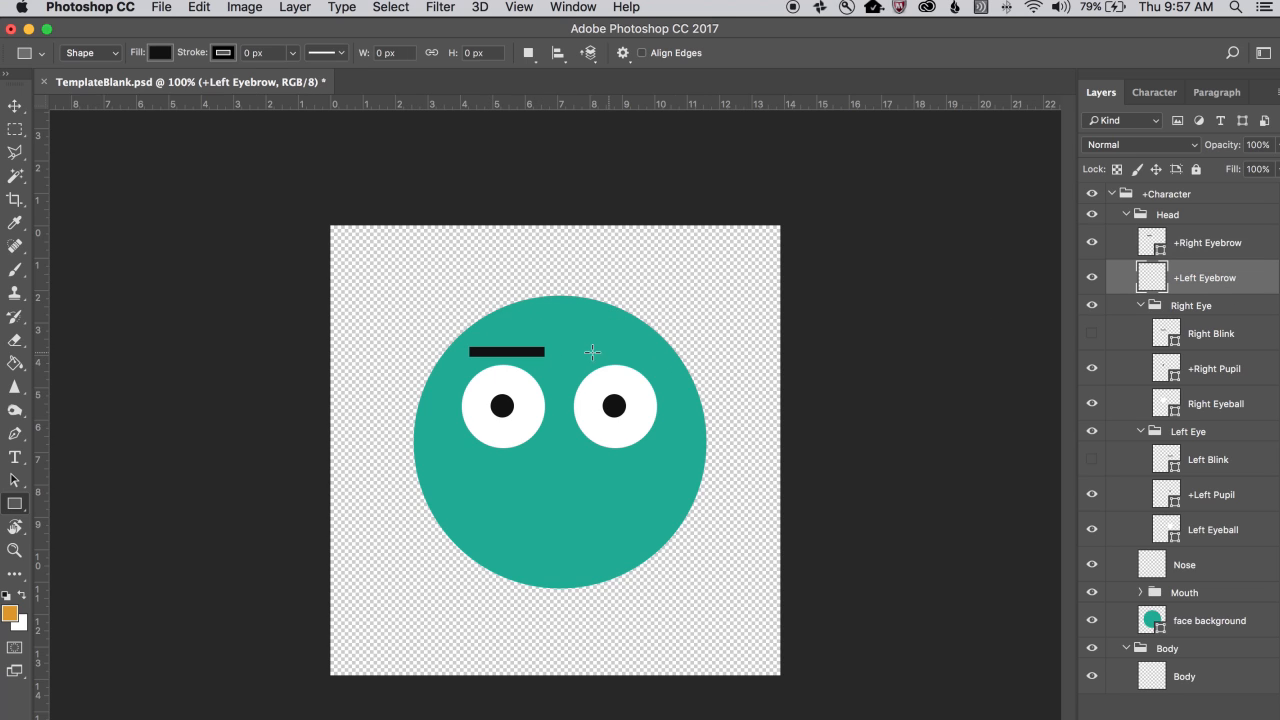
left_click_drag(583, 348, 650, 355)
key("m")
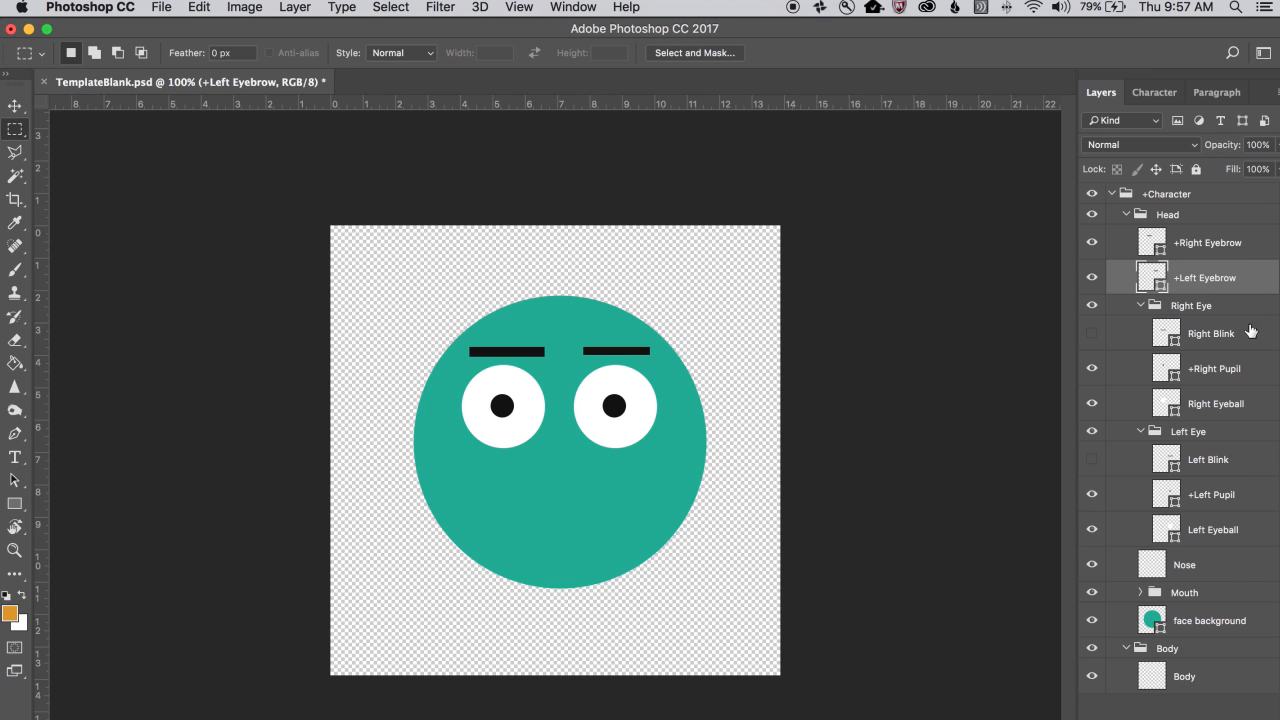
- Outline a triangular nose selection just below and between the eyes on the Nose layer with the Polygonal Lasso Tool
left_click(1226, 568)
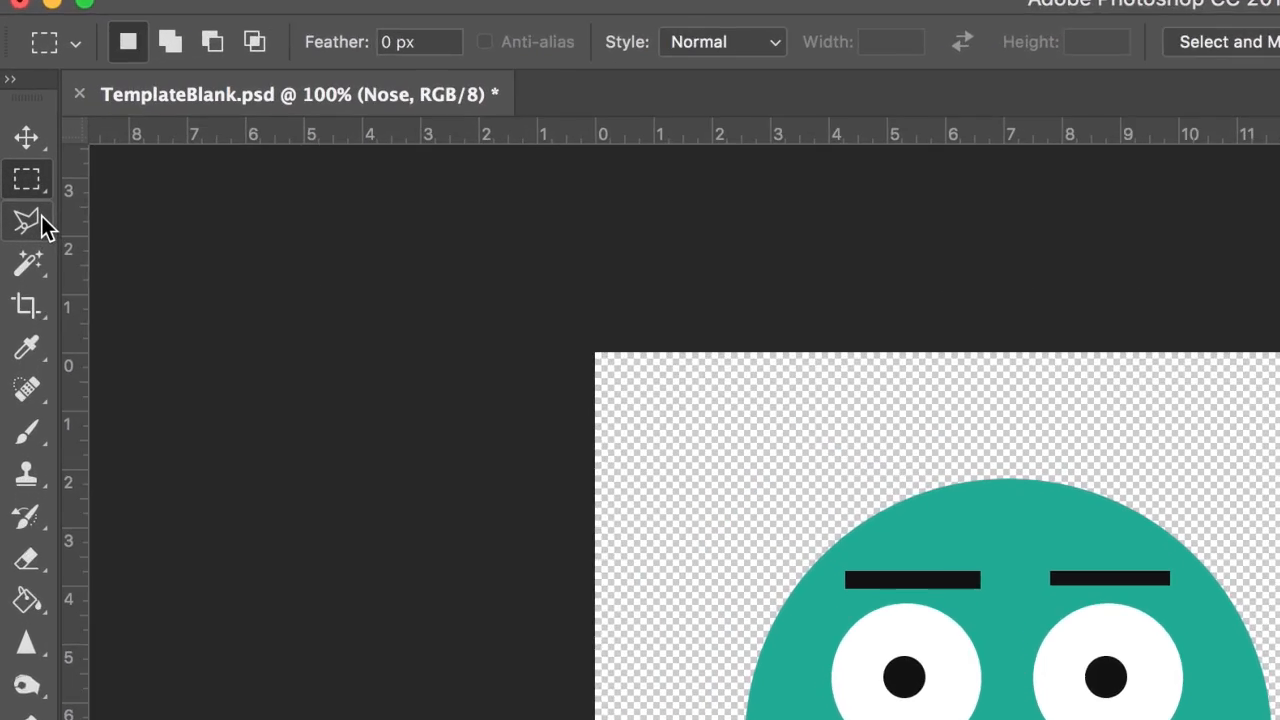
left_click(16, 153)
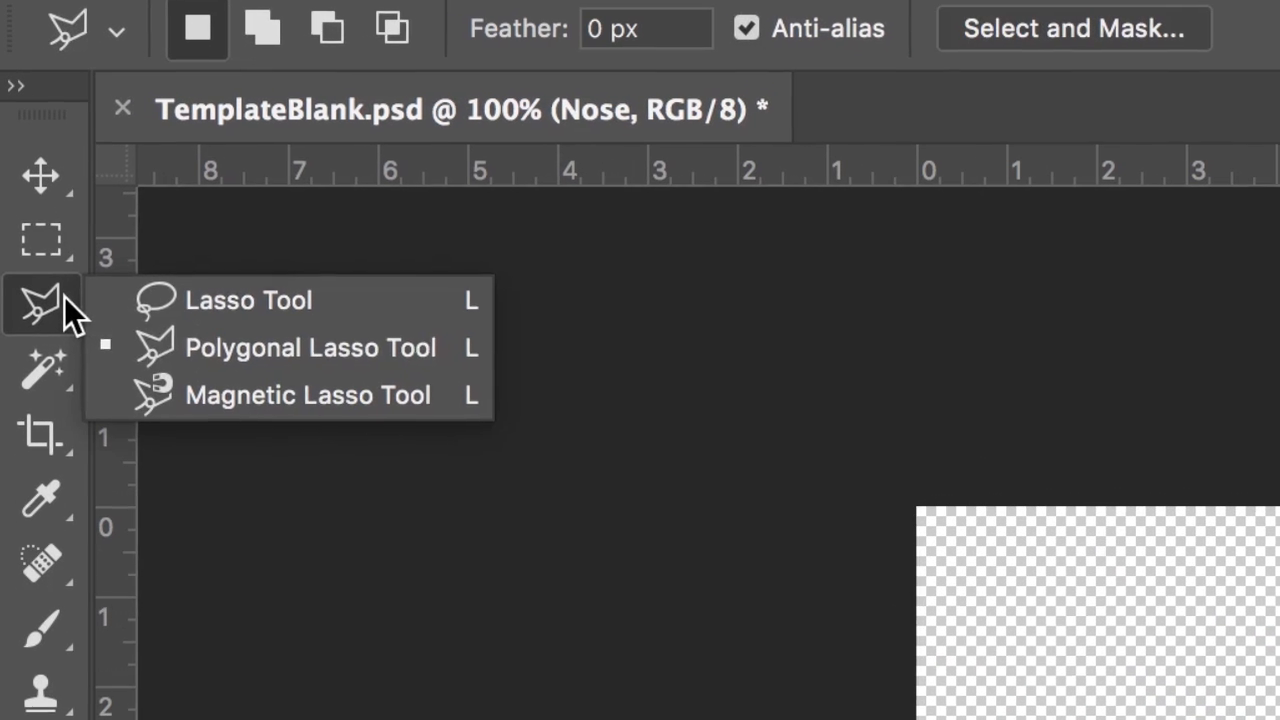
left_click(332, 359)
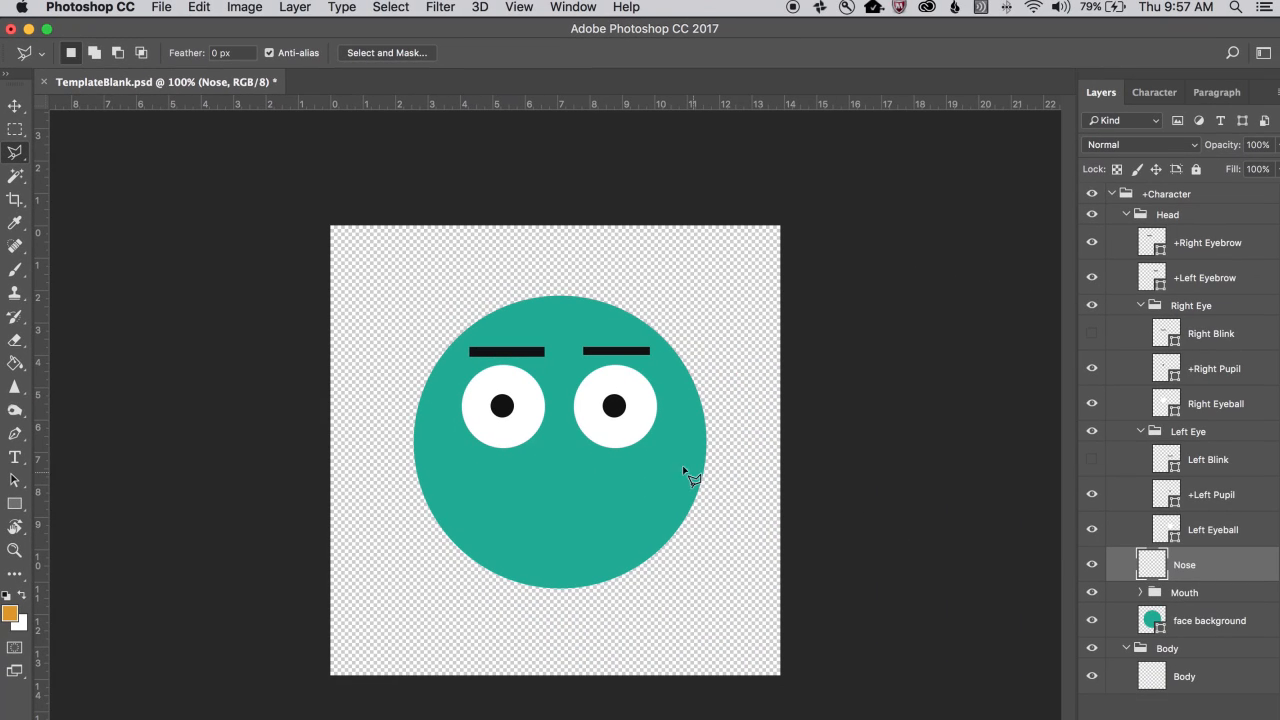
left_click(557, 438)
left_click(529, 493)
left_click(590, 492)
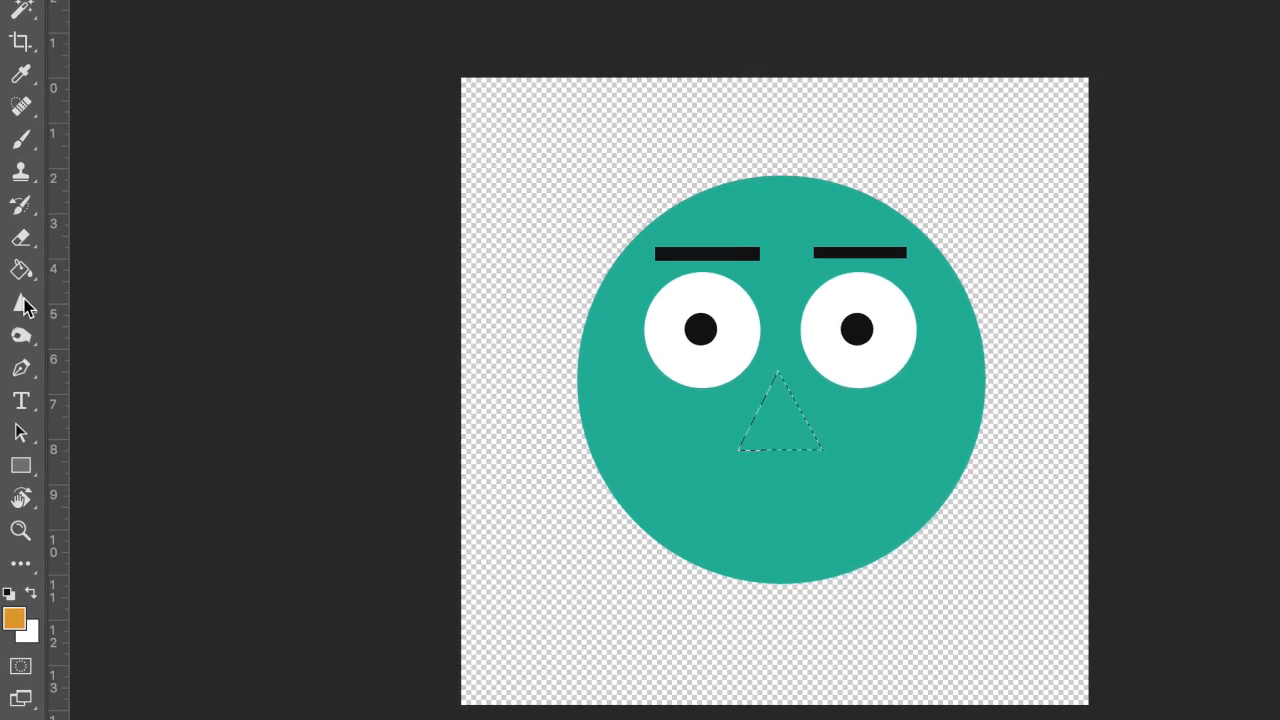
- Set the foreground color to black and fill the triangular nose selection with the Paint Bucket Tool
right_click(21, 271)
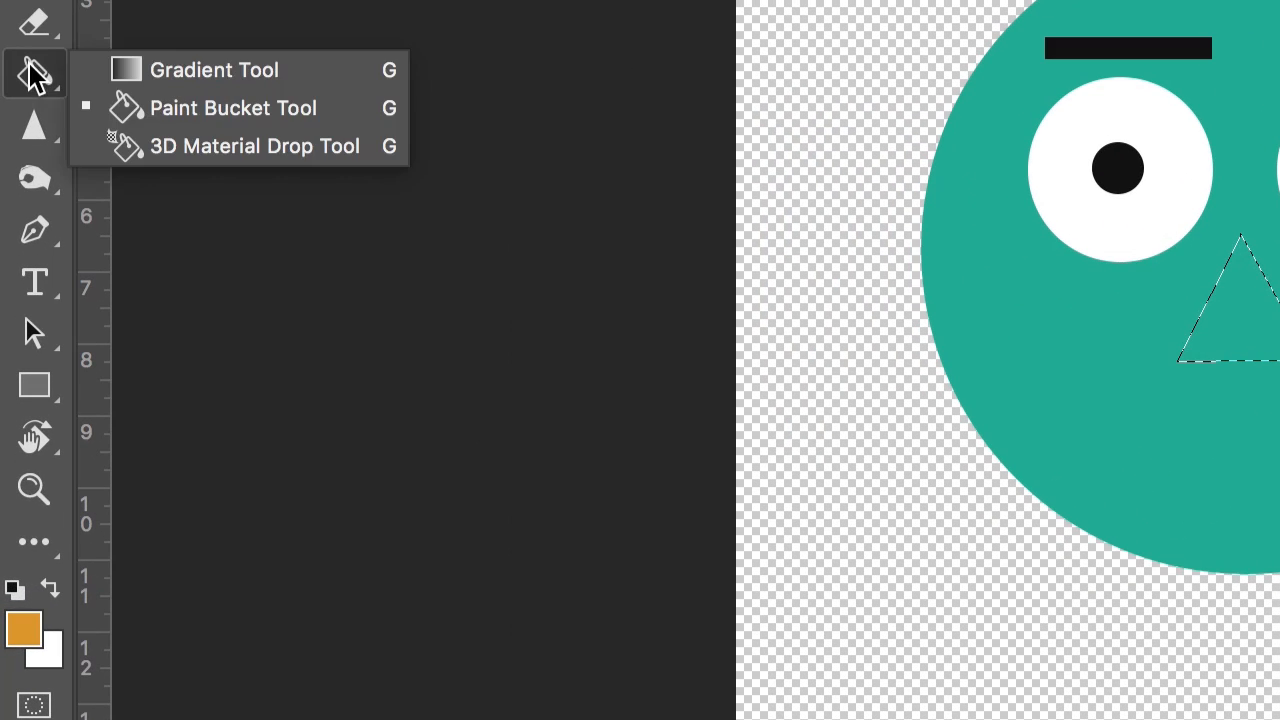
left_click(172, 106)
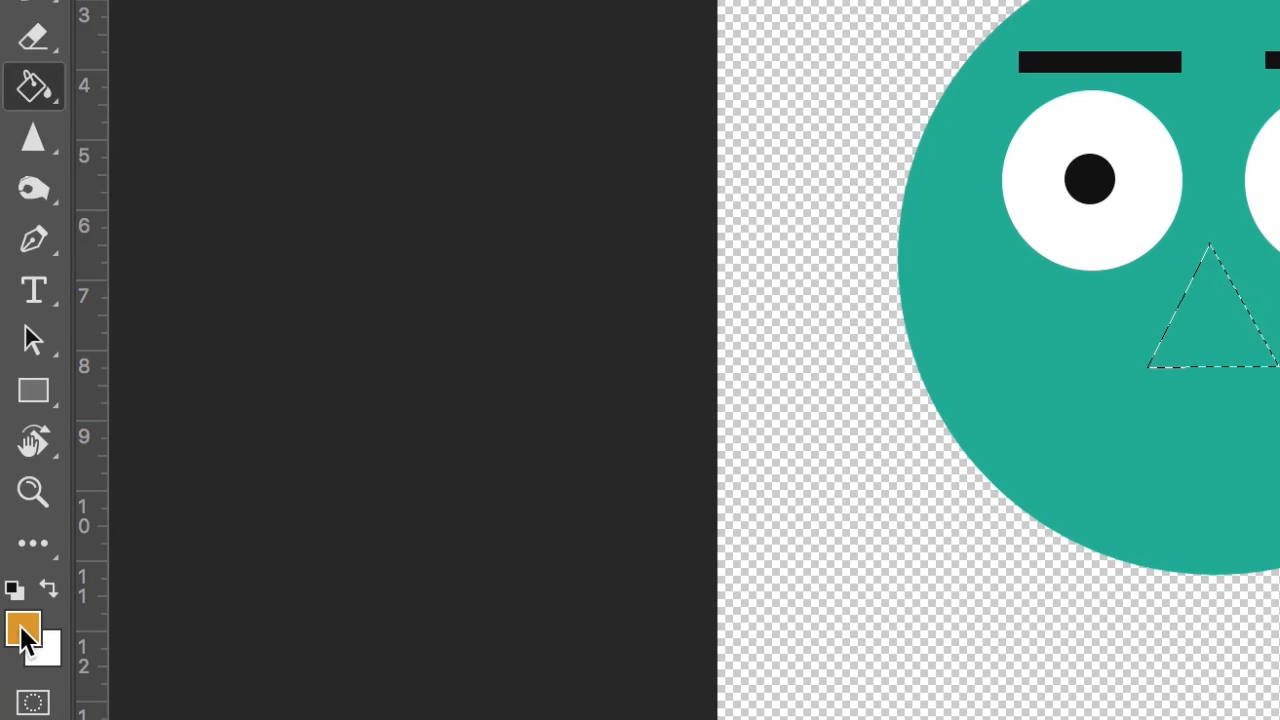
left_click(24, 637)
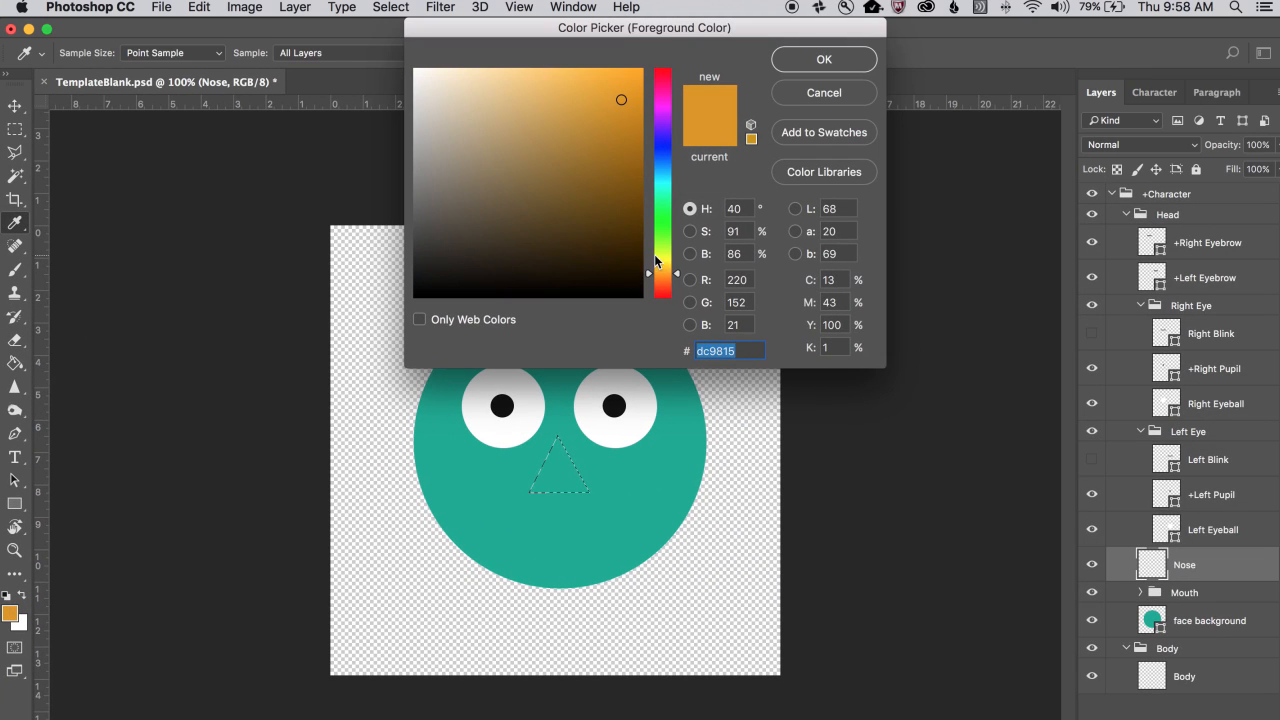
left_click_drag(587, 245, 648, 304)
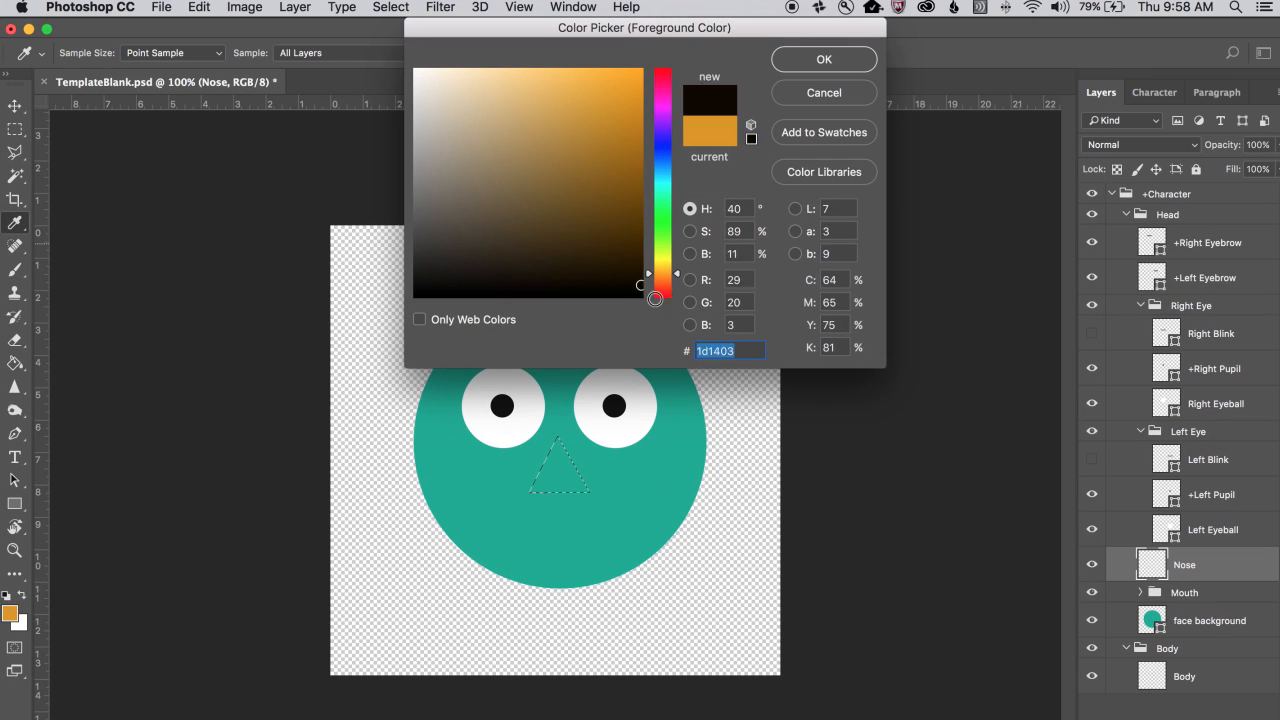
left_click(849, 61)
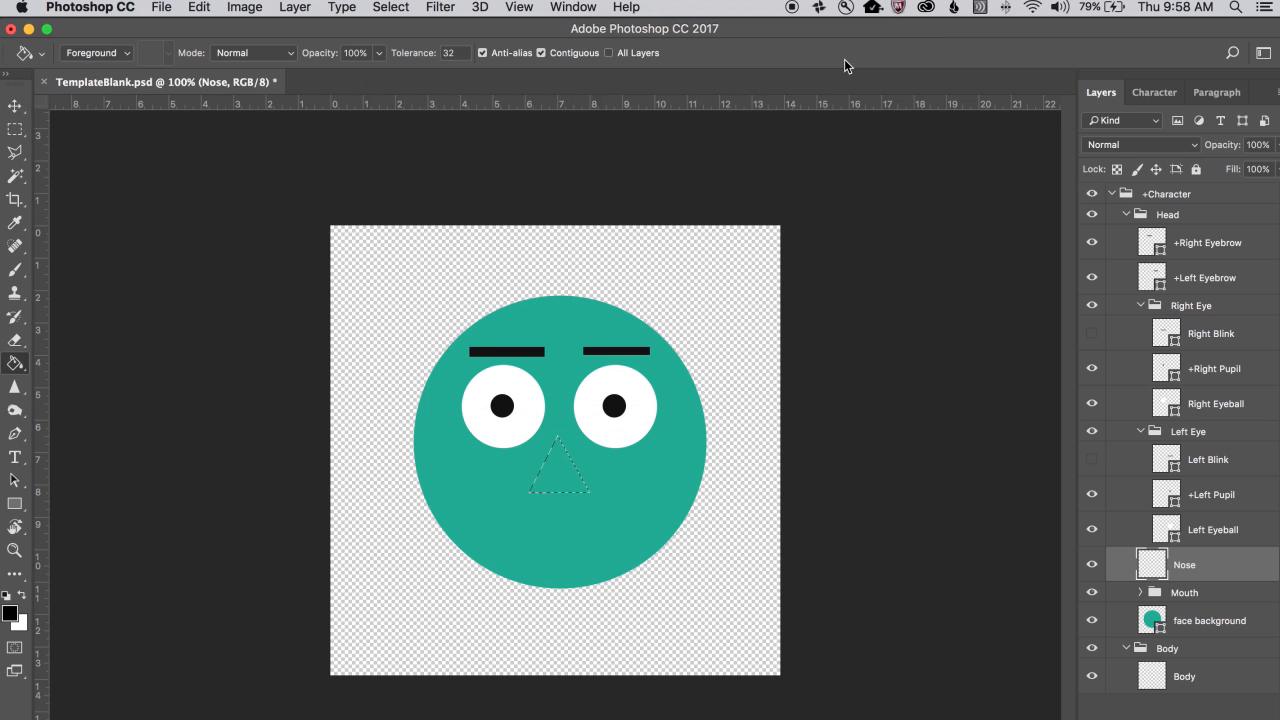
left_click(562, 470)
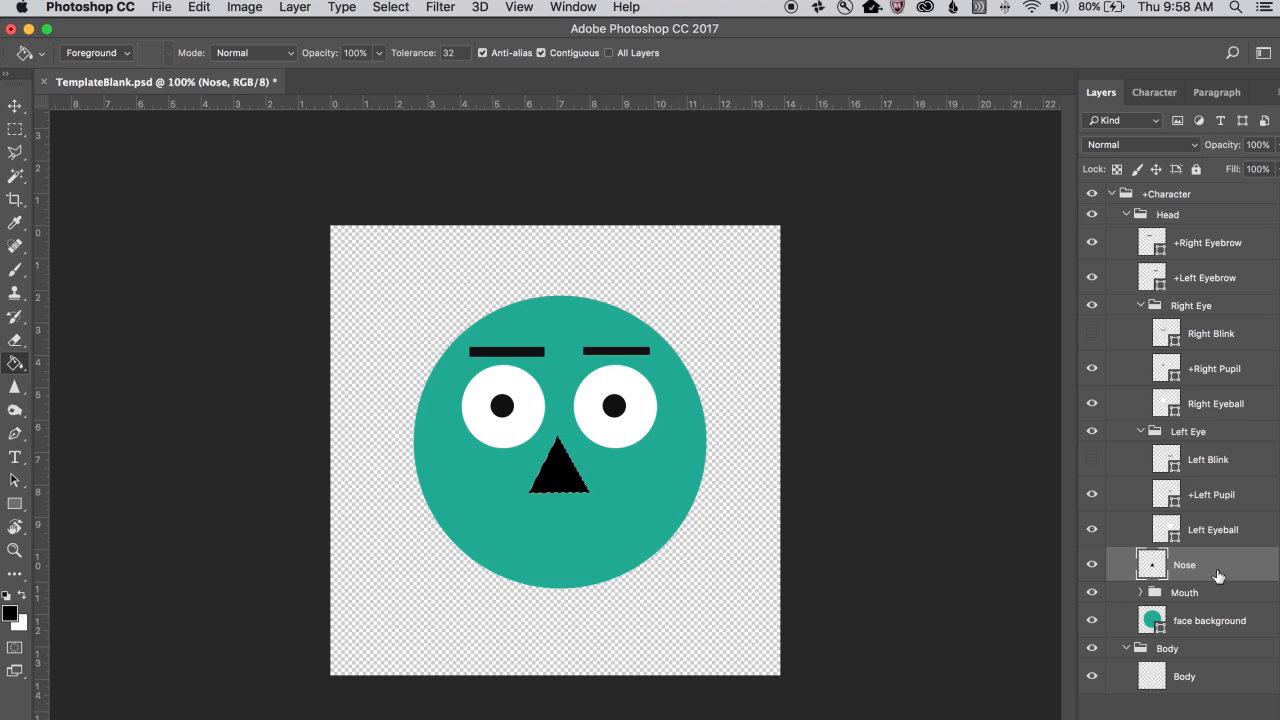
- Nudge the nose triangle slightly so it sits centered between the eyes, and clear the selection
left_click(15, 104)
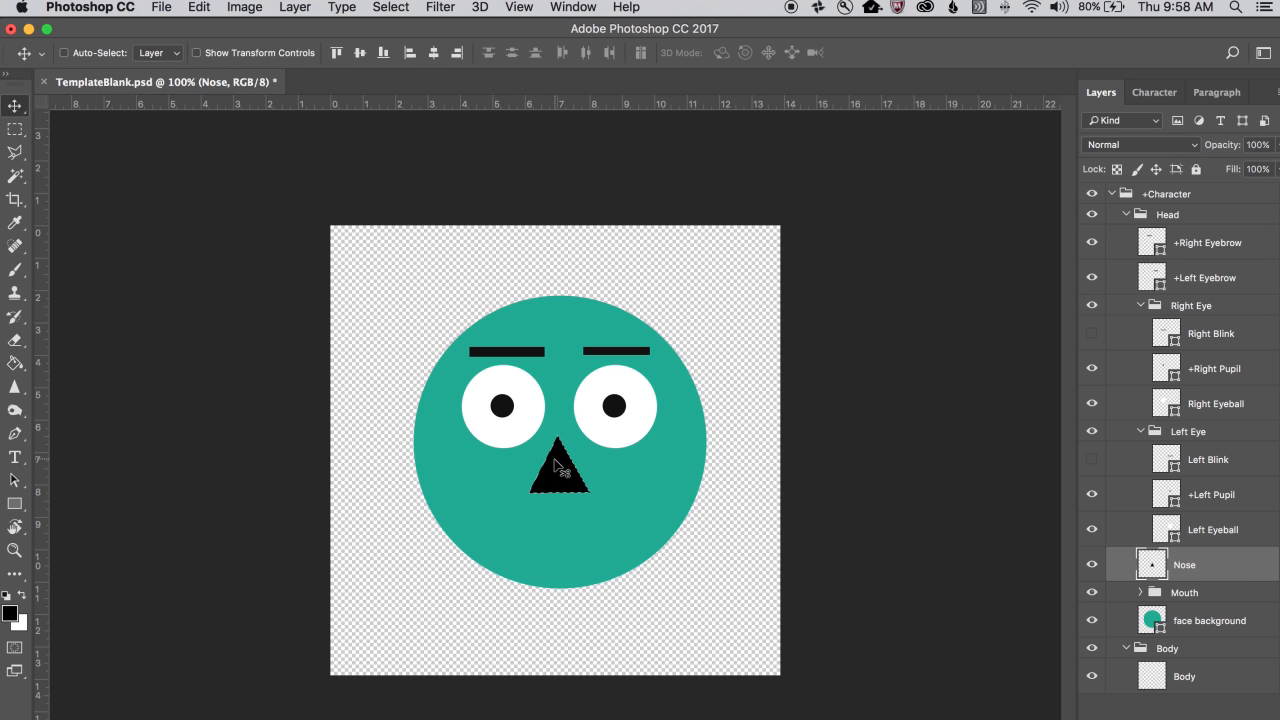
left_click_drag(571, 471, 608, 488)
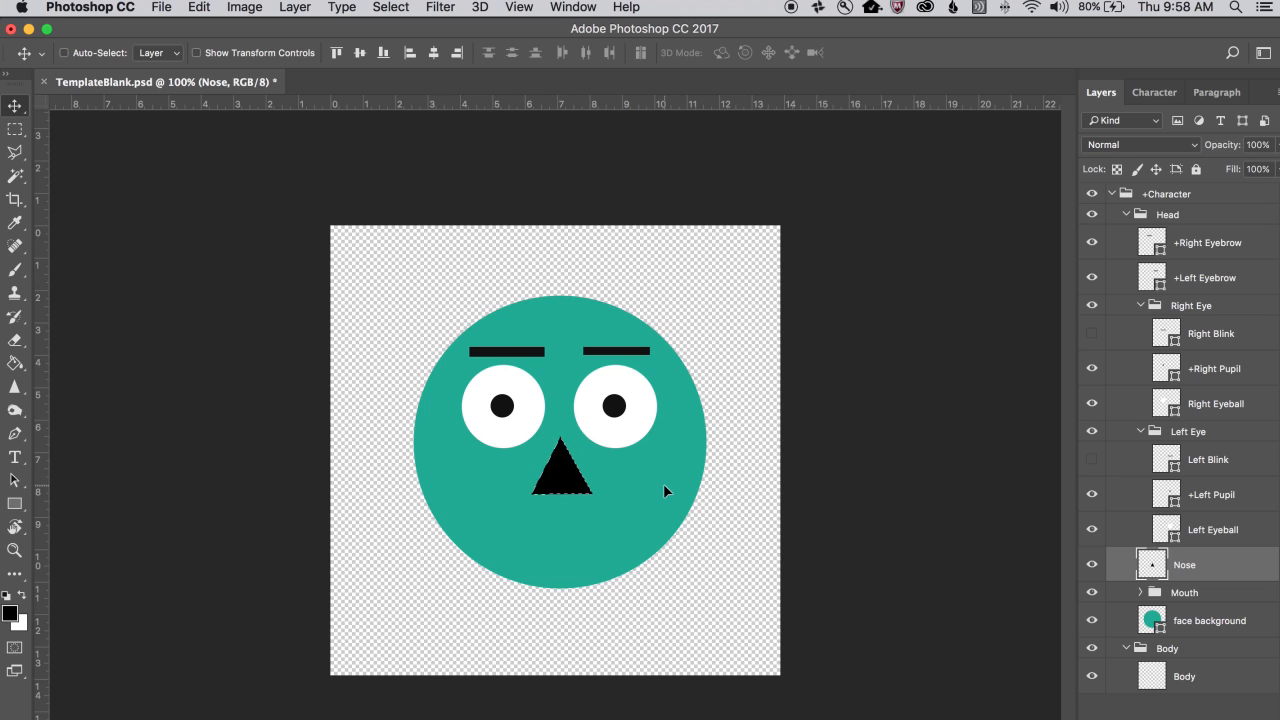
key("super+d")
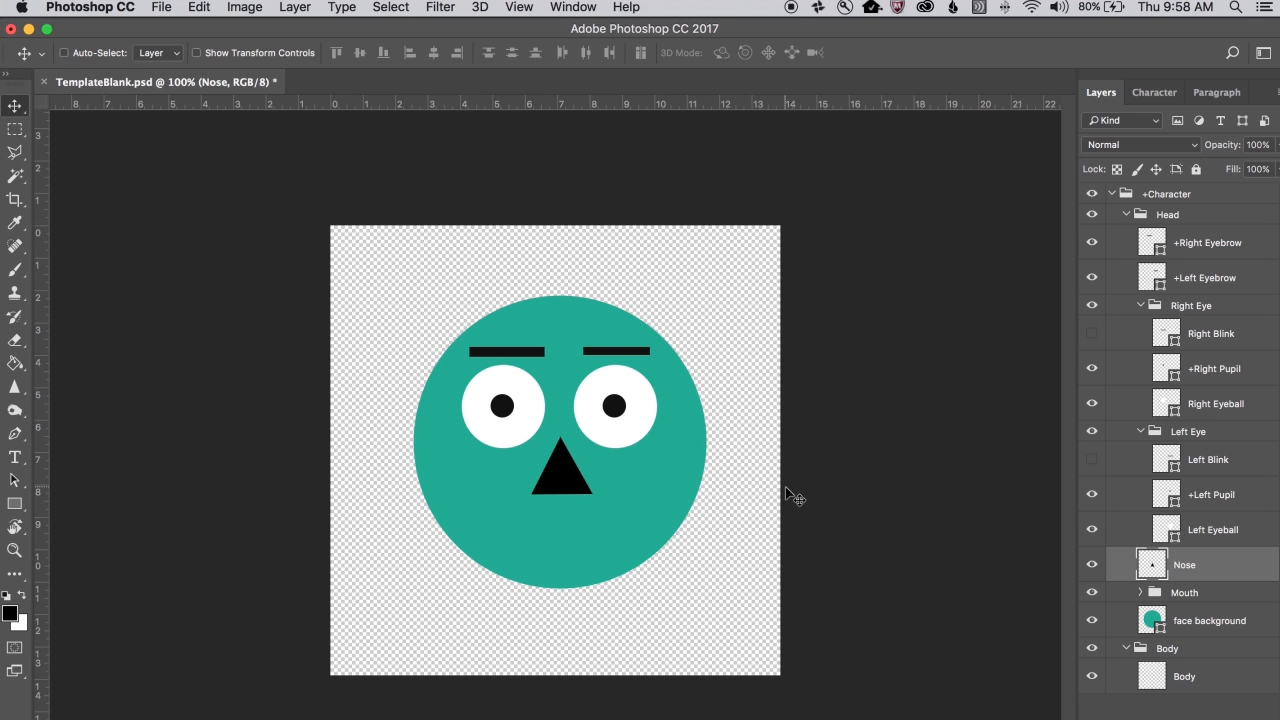
- Expand the Mouth group, look through its empty mouth-shape layers and select the Ah layer
left_click(1214, 598)
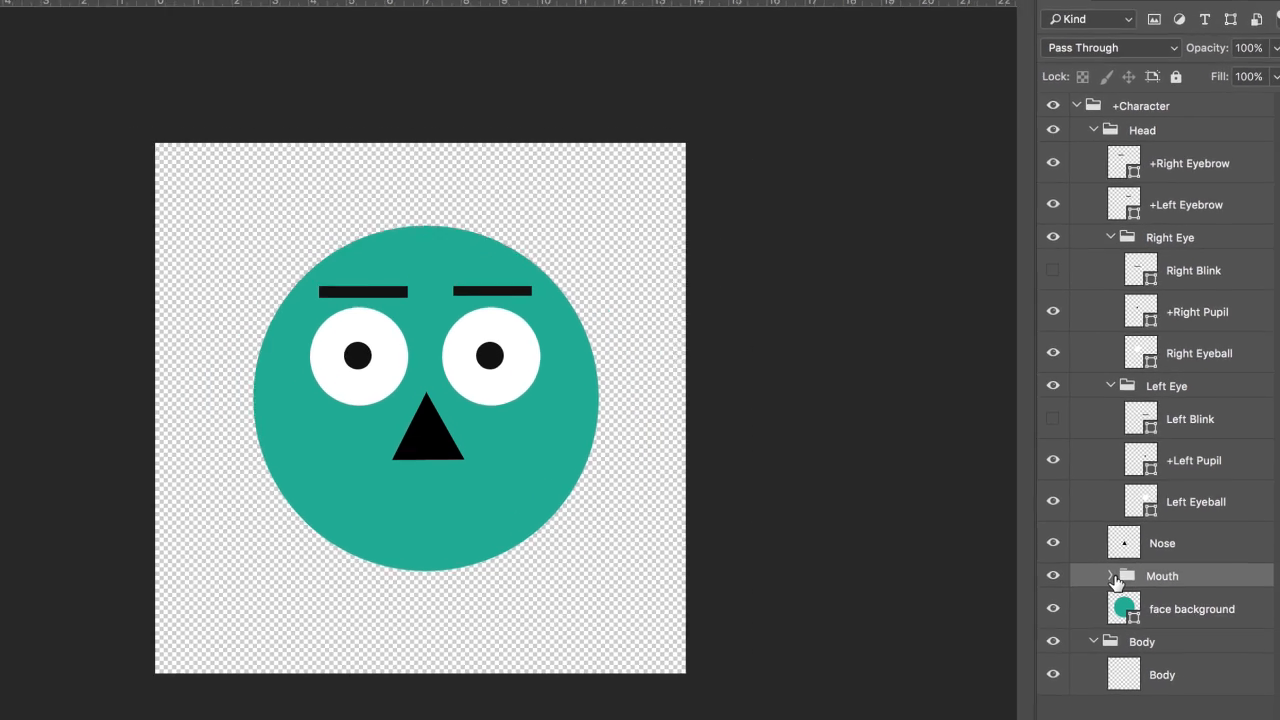
left_click(1111, 577)
scroll(1150, 600, "down", 5)
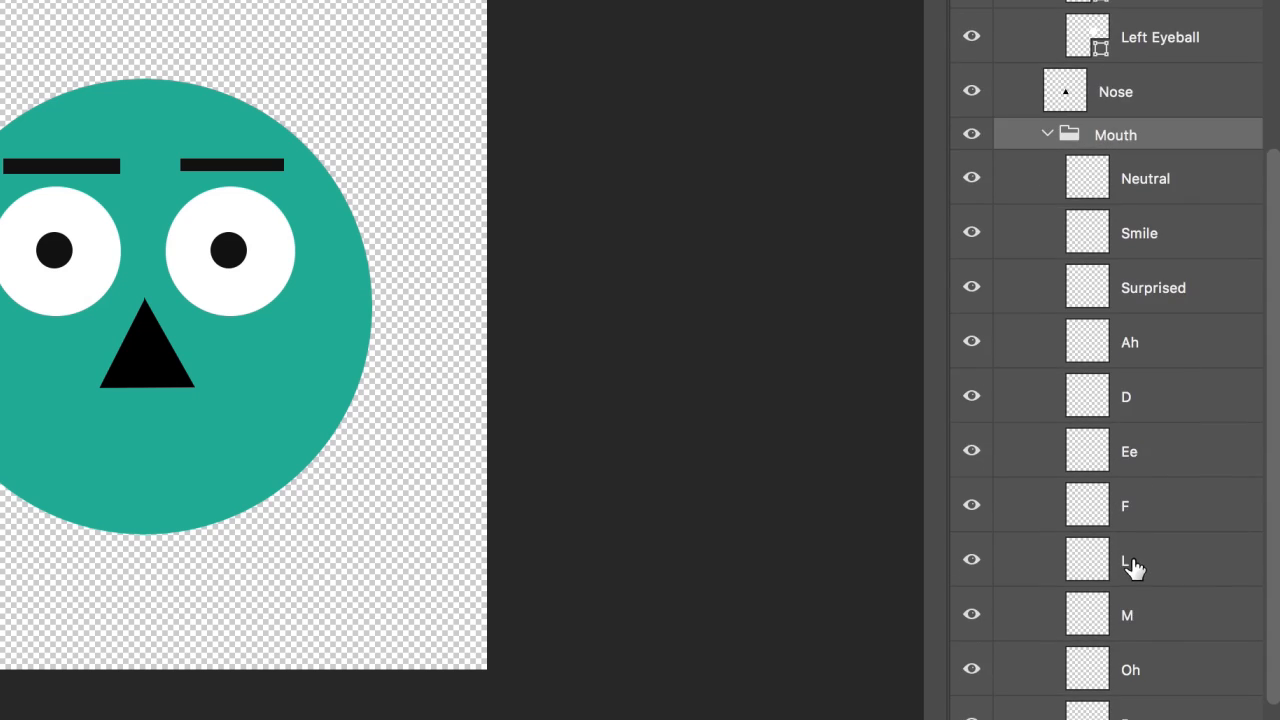
scroll(1134, 566, "down", 3)
scroll(1134, 562, "up", 4)
scroll(1140, 558, "down", 2)
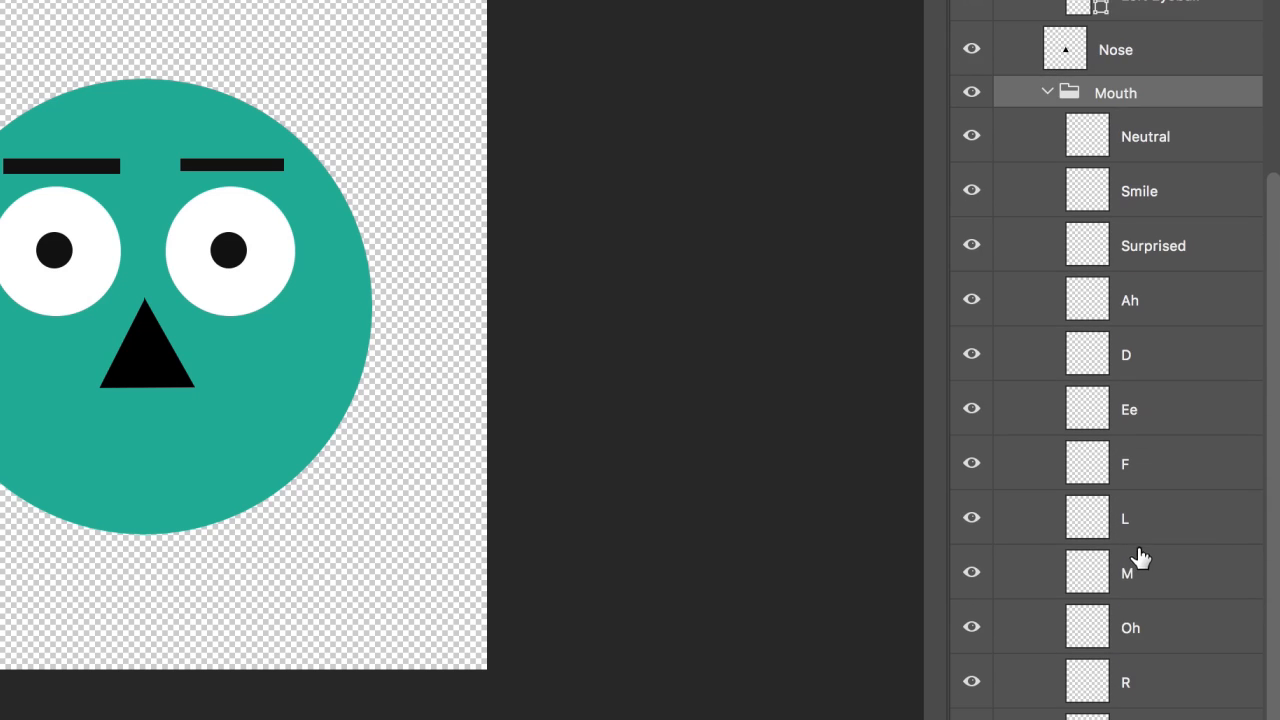
scroll(1140, 558, "down", 1)
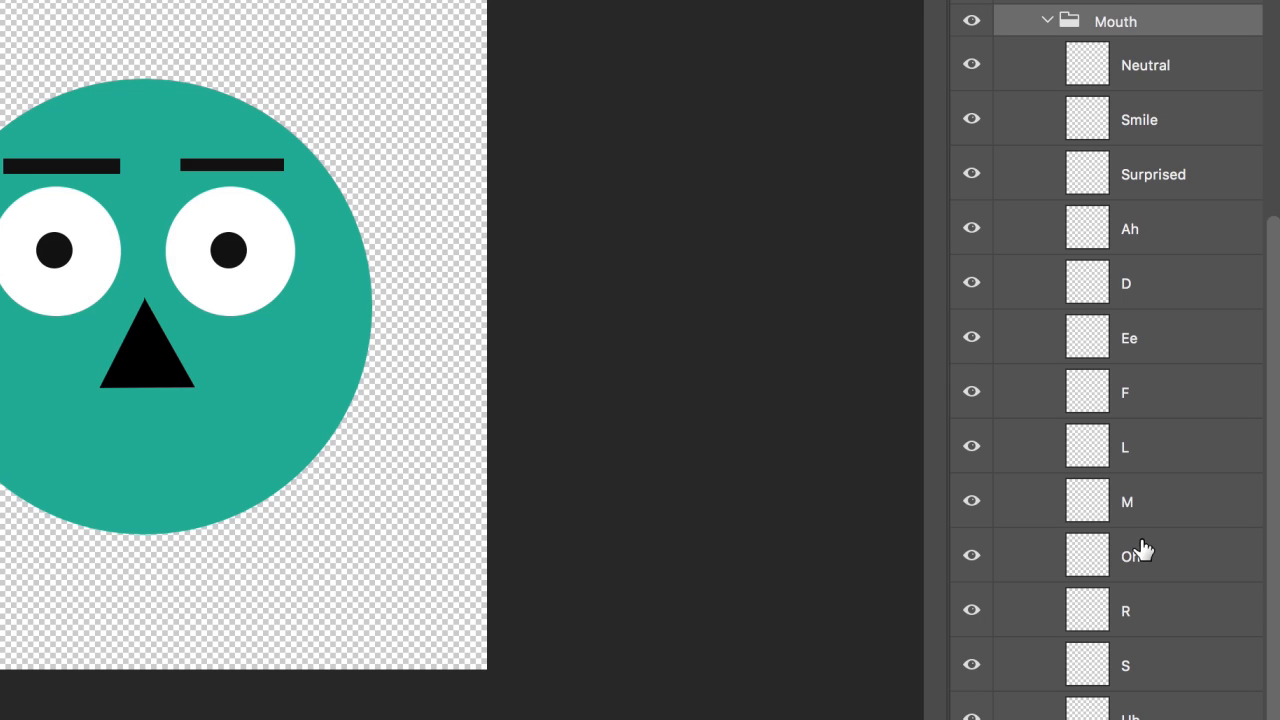
left_click(1158, 238)
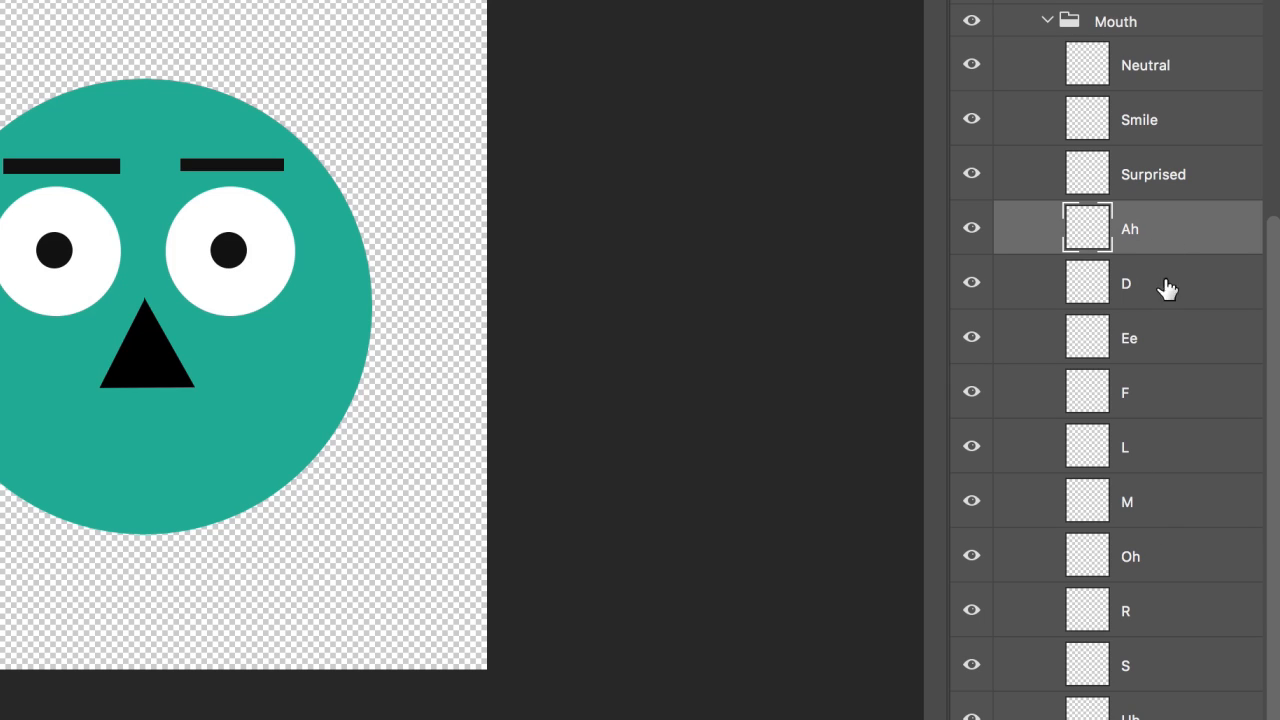
- Look through the M, Neutral, Smile, Surprised and Ah layers in the Mouth group
left_click(1165, 514)
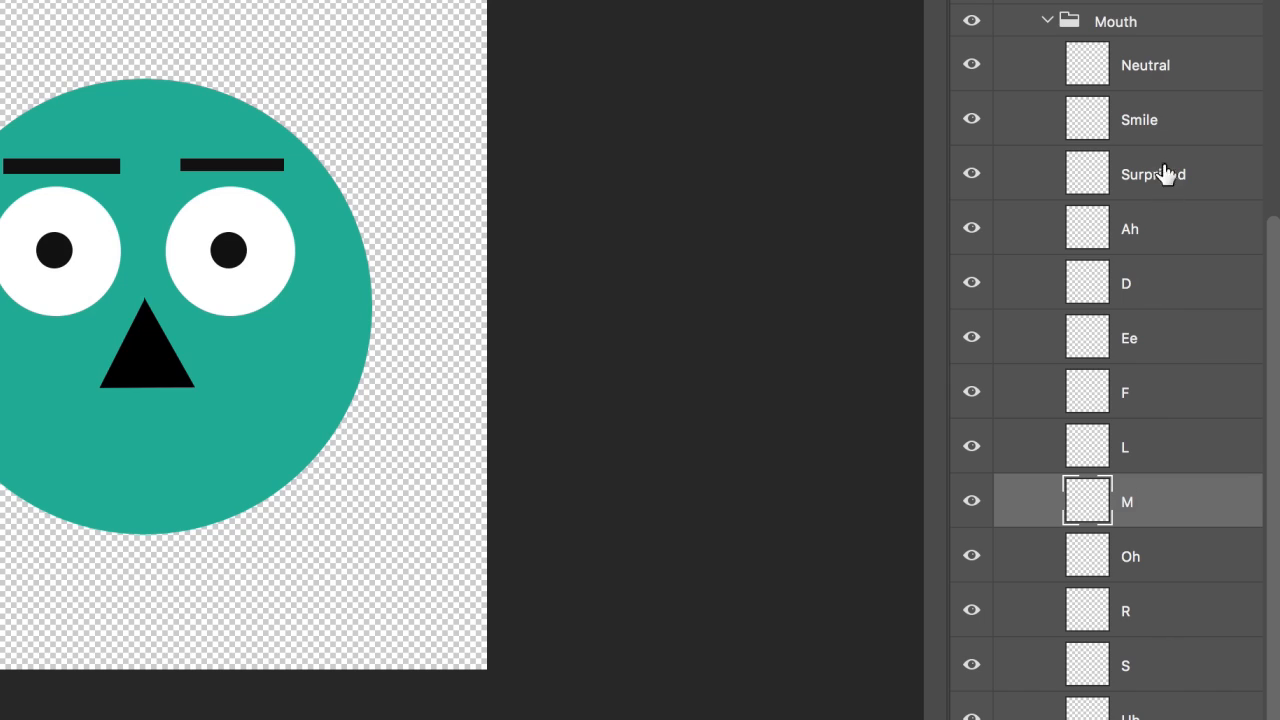
left_click(1206, 73)
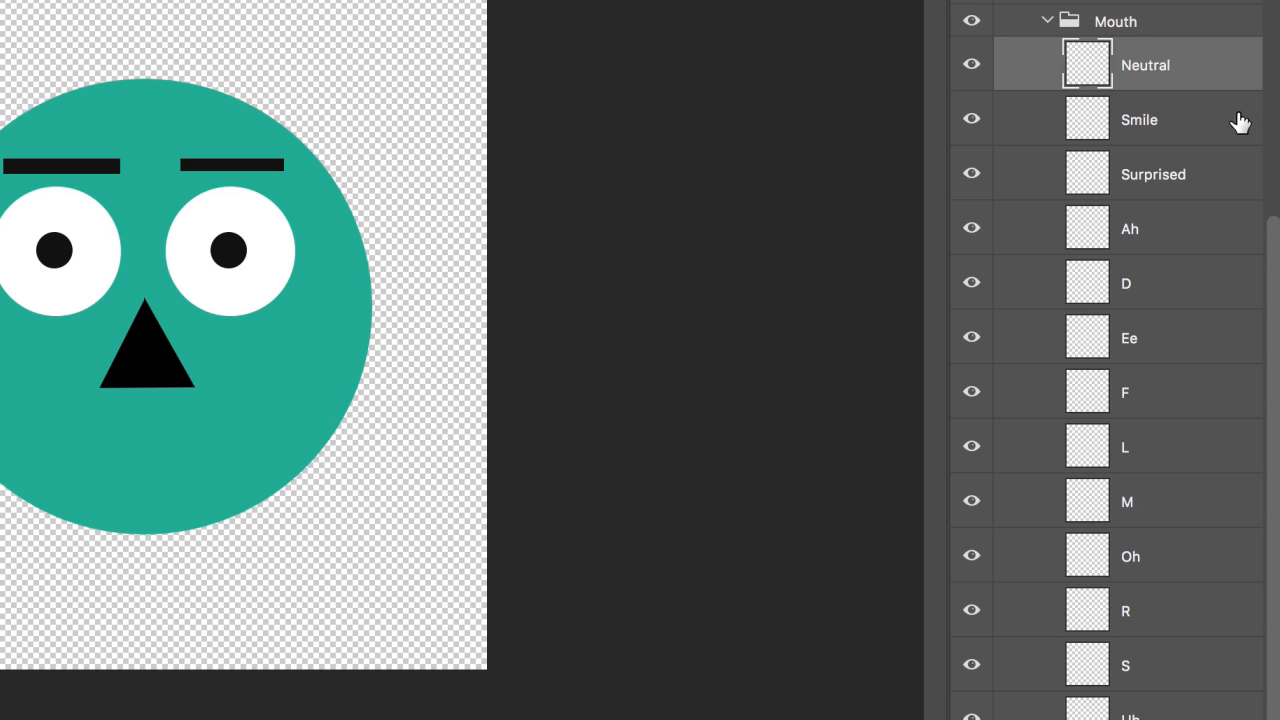
left_click(1183, 122)
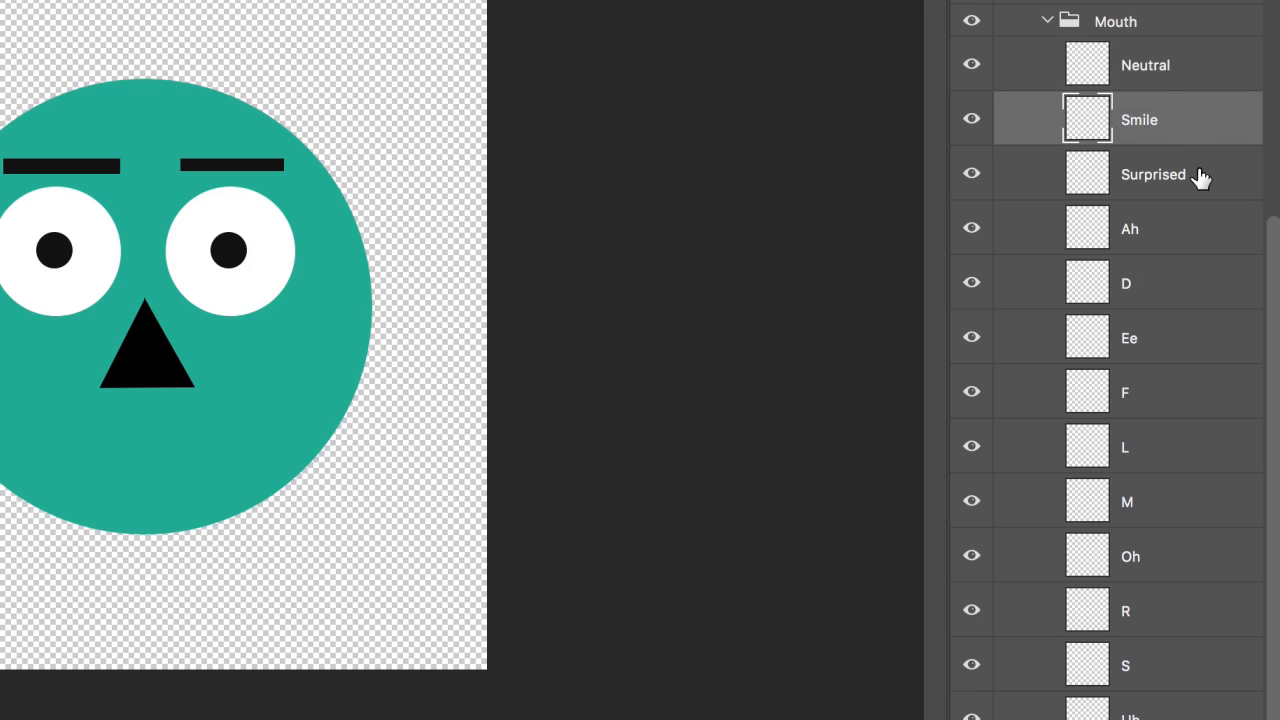
left_click(1199, 177)
left_click(1188, 131)
left_click(1197, 177)
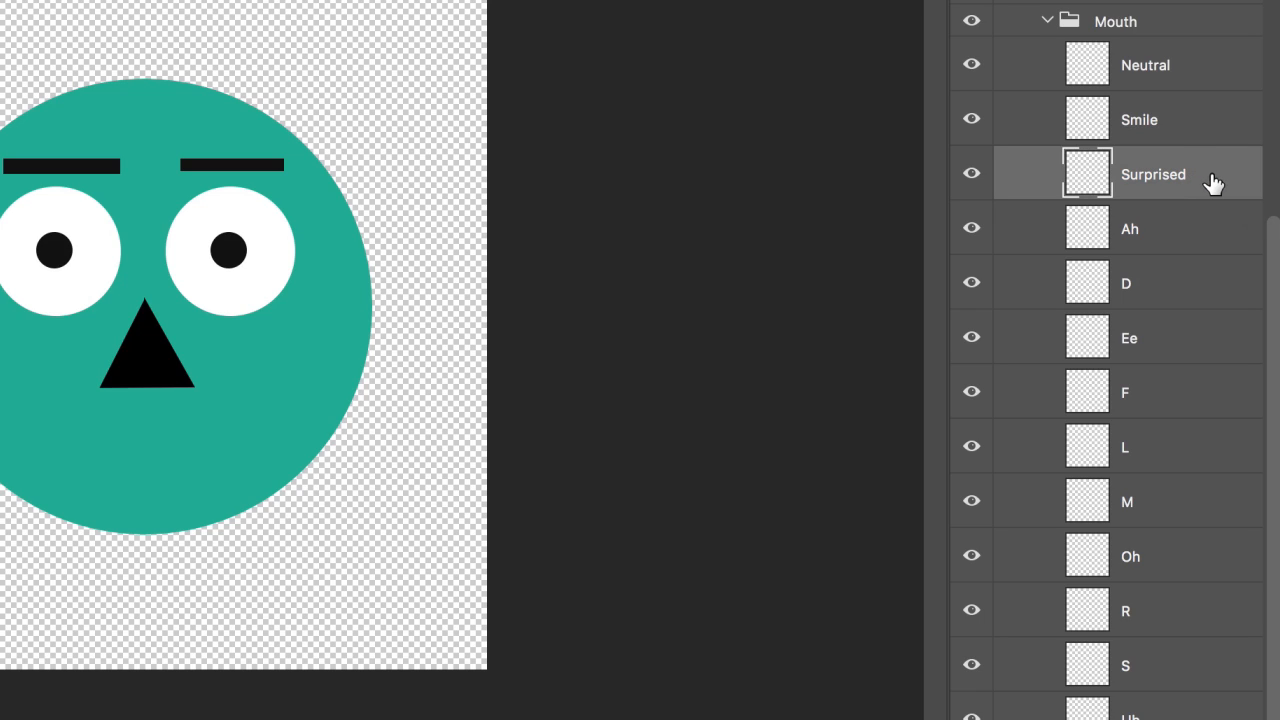
left_click(1211, 125)
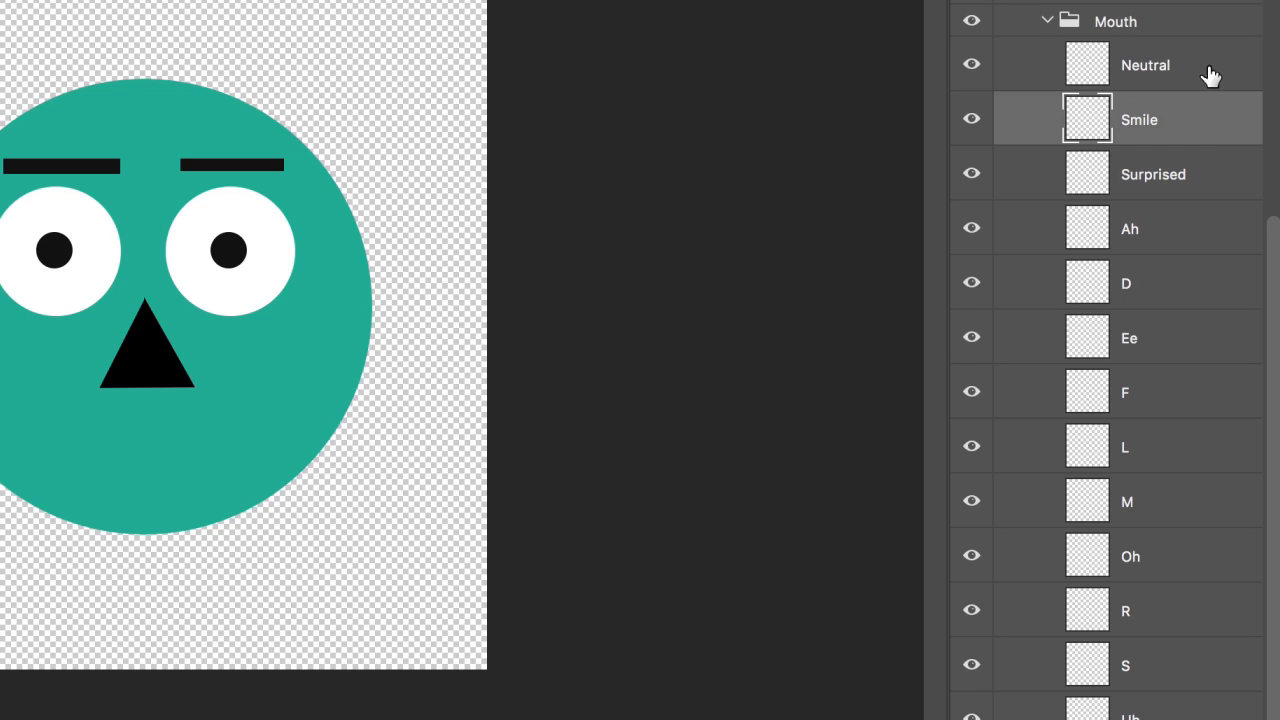
left_click(1211, 77)
left_click(1212, 121)
left_click(1207, 174)
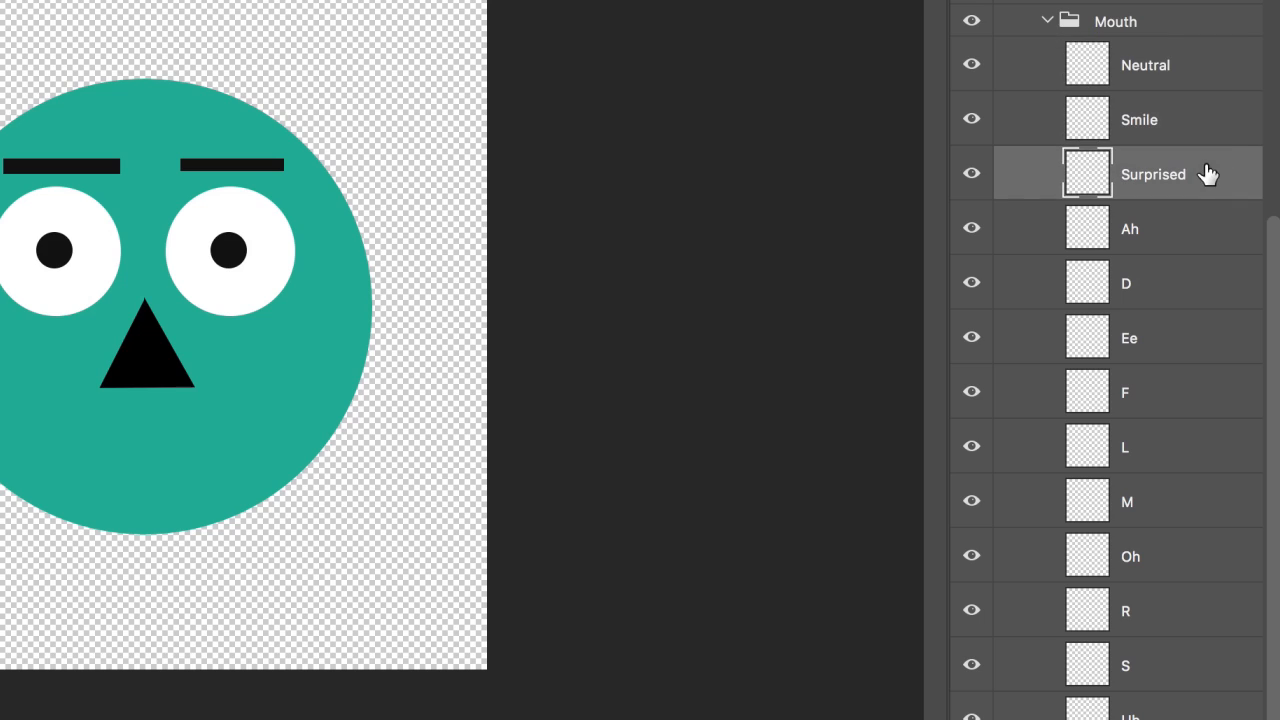
left_click(1193, 72)
left_click(1196, 121)
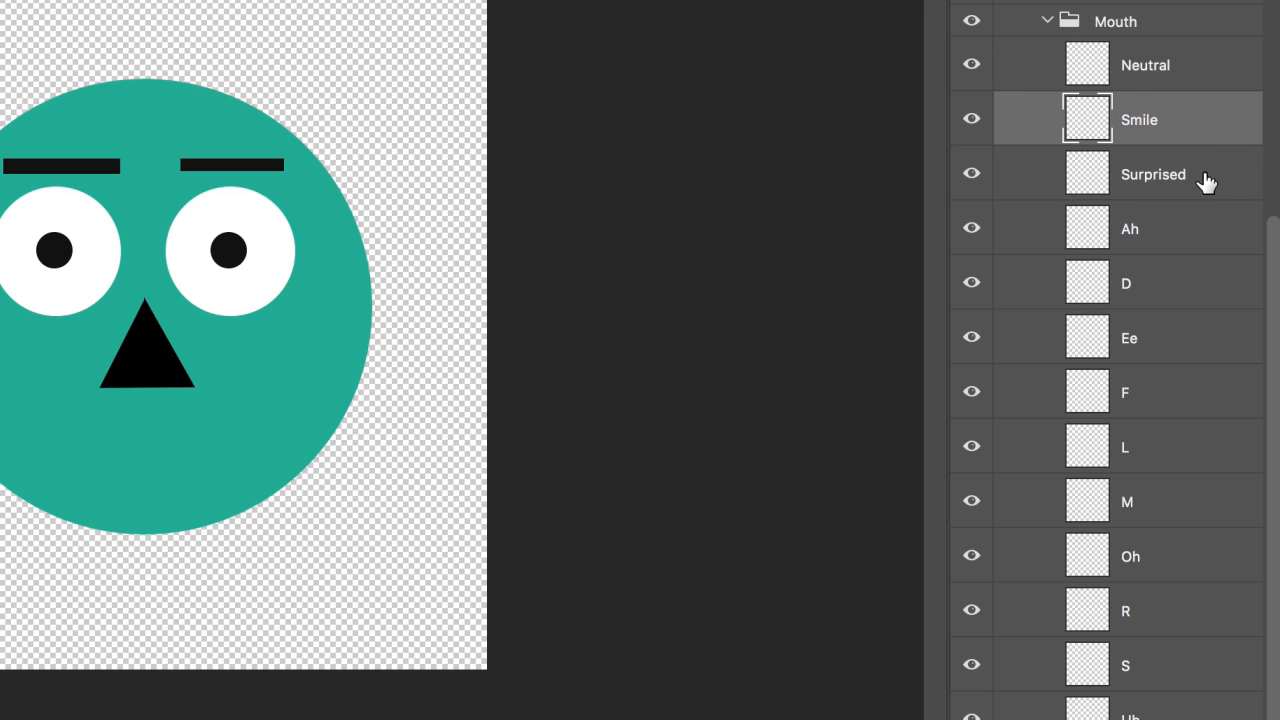
left_click(1202, 177)
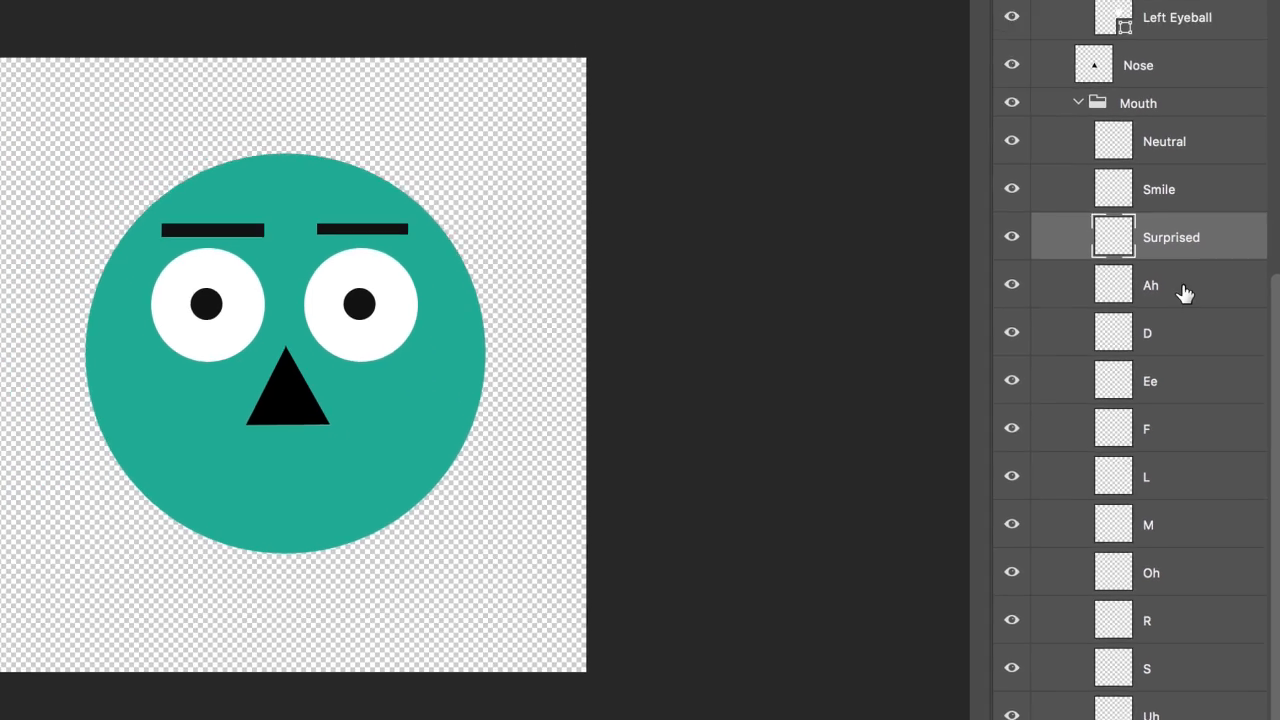
left_click(1150, 229)
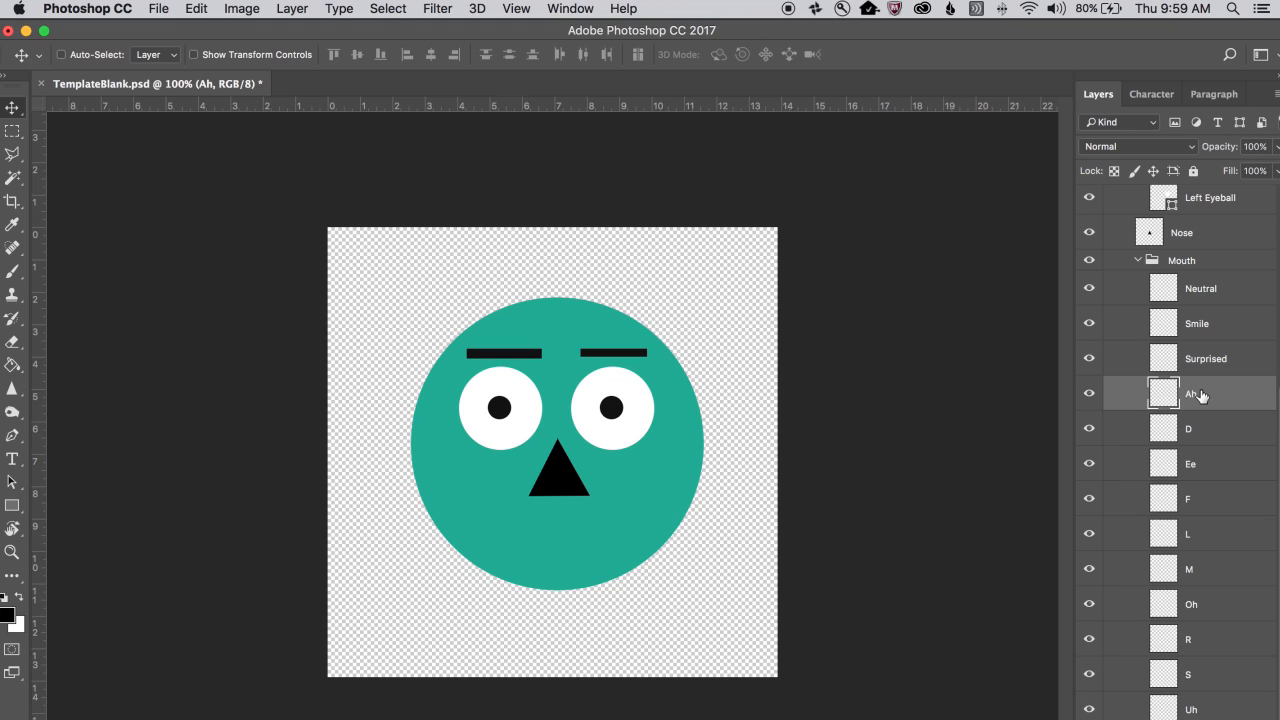
left_click(1210, 510)
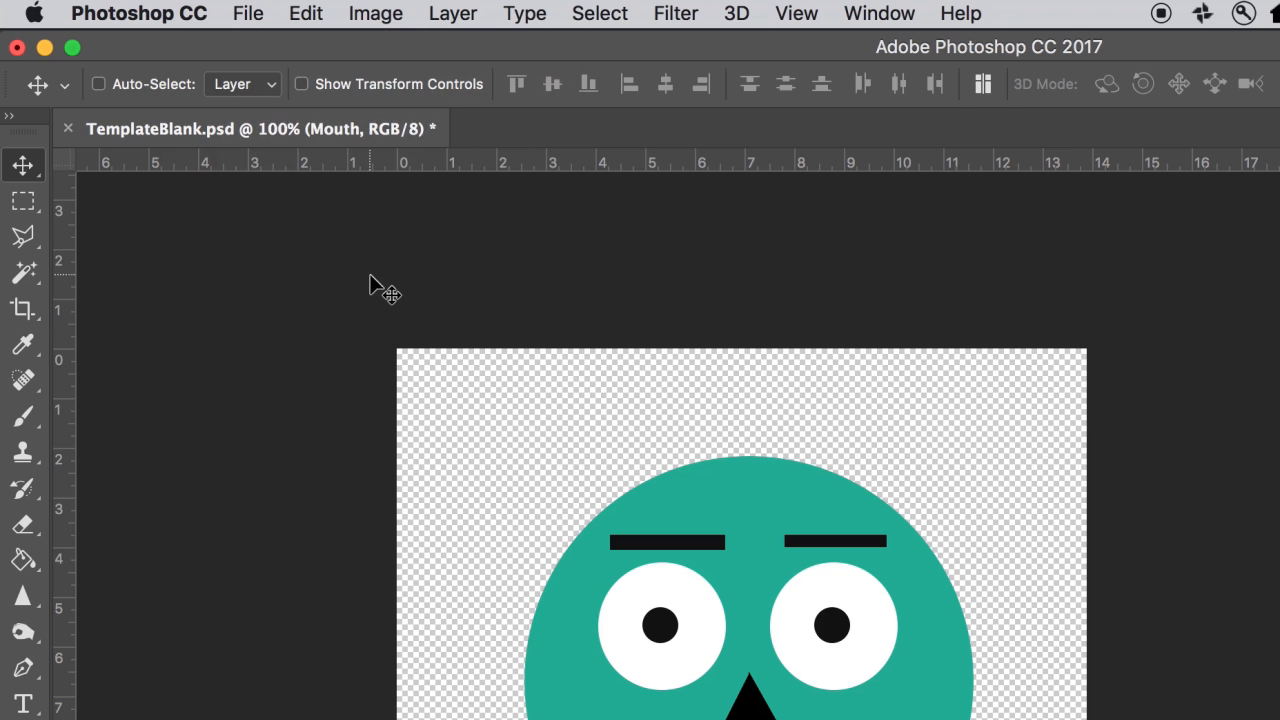
- Open TemplateMouth.psd from the Downloads folder
left_click(247, 12)
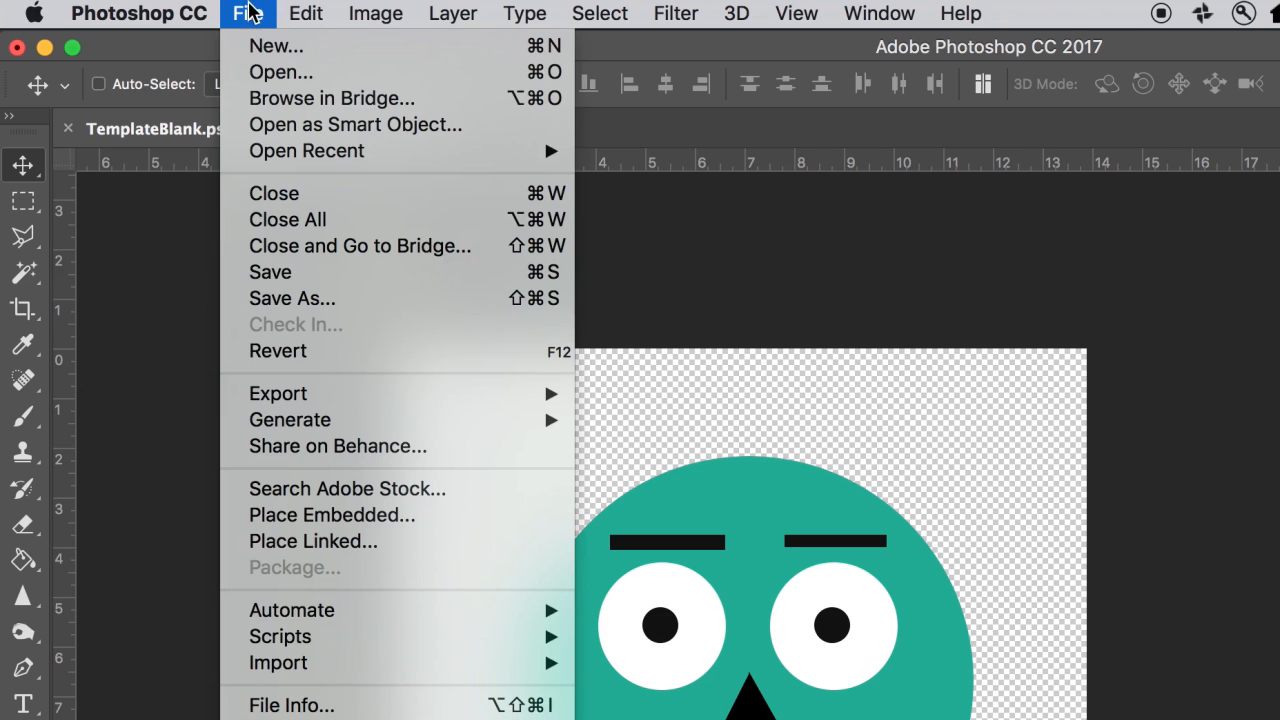
left_click(280, 72)
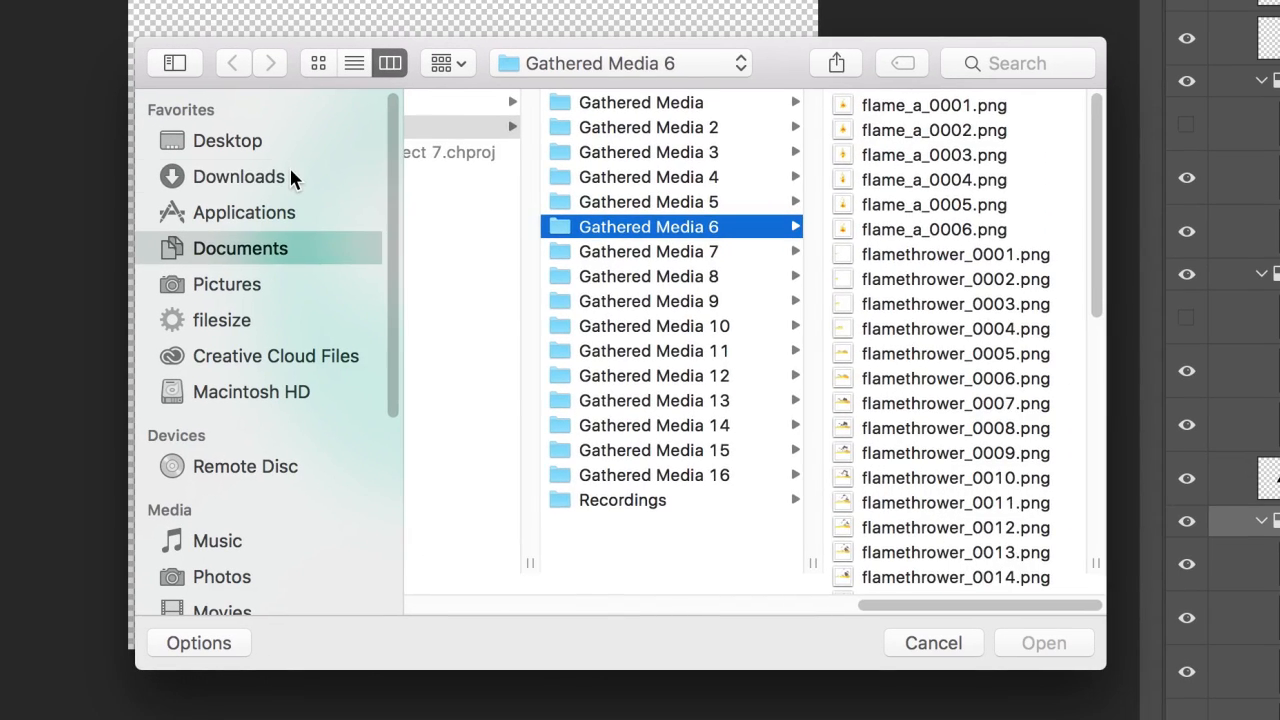
left_click(292, 177)
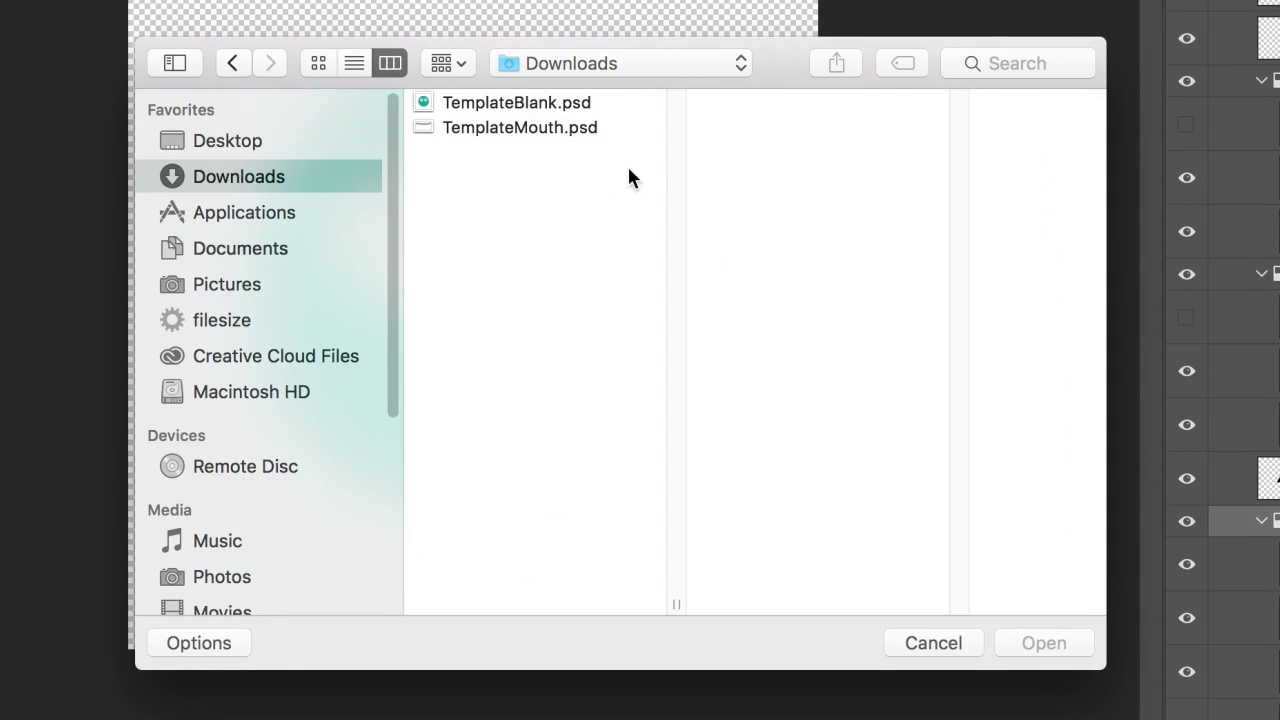
left_click(580, 132)
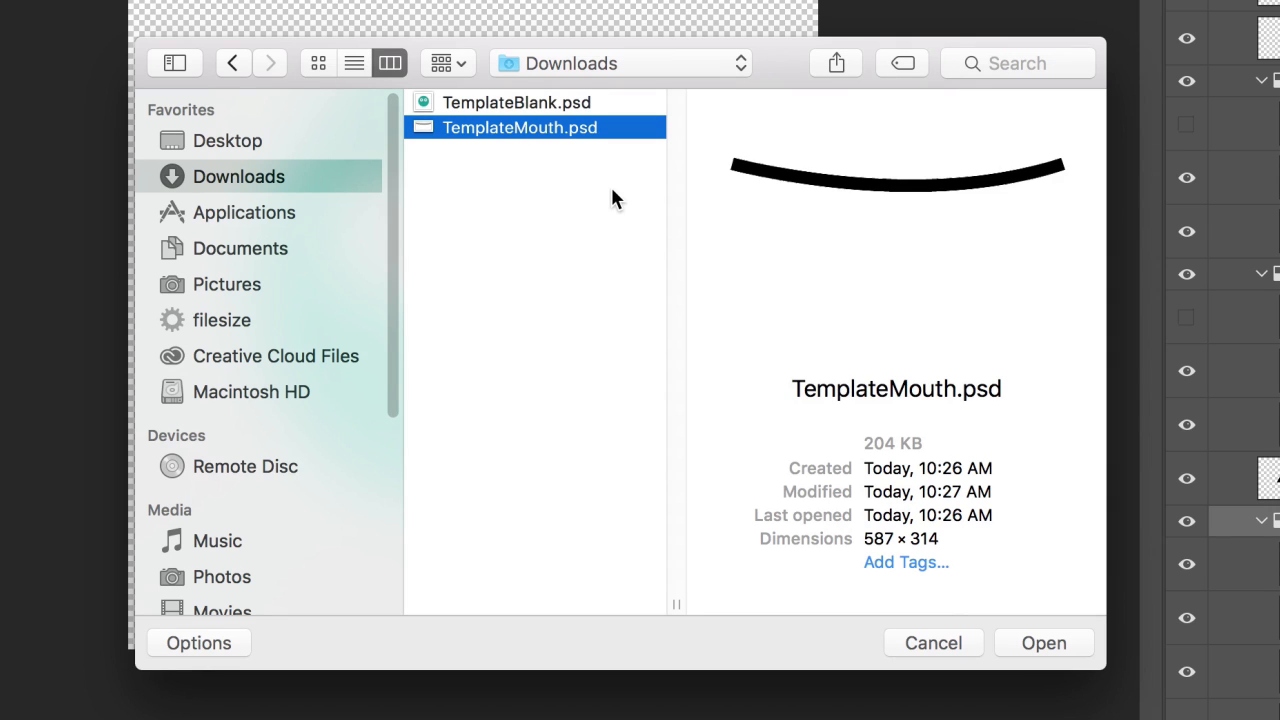
left_click(1043, 642)
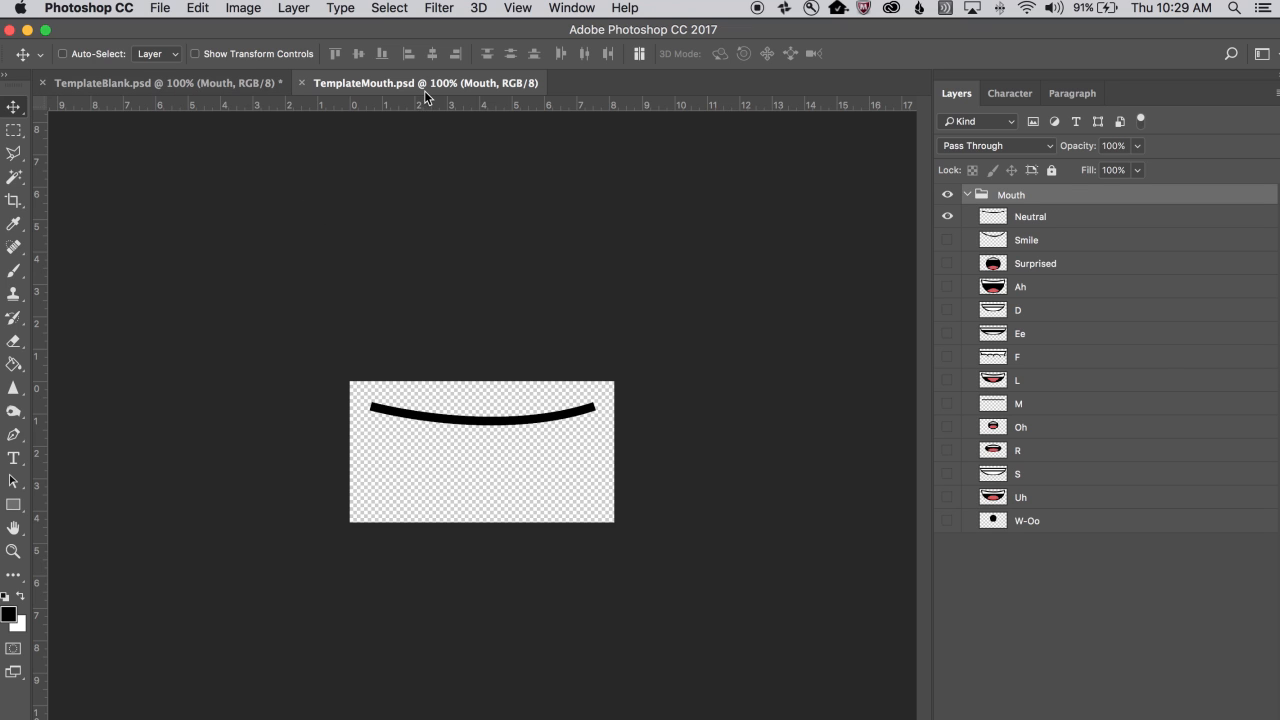
- Copy the Mouth group from TemplateMouth.psd into TemplateBlank.psd, placing it just below the nose
left_click(218, 84)
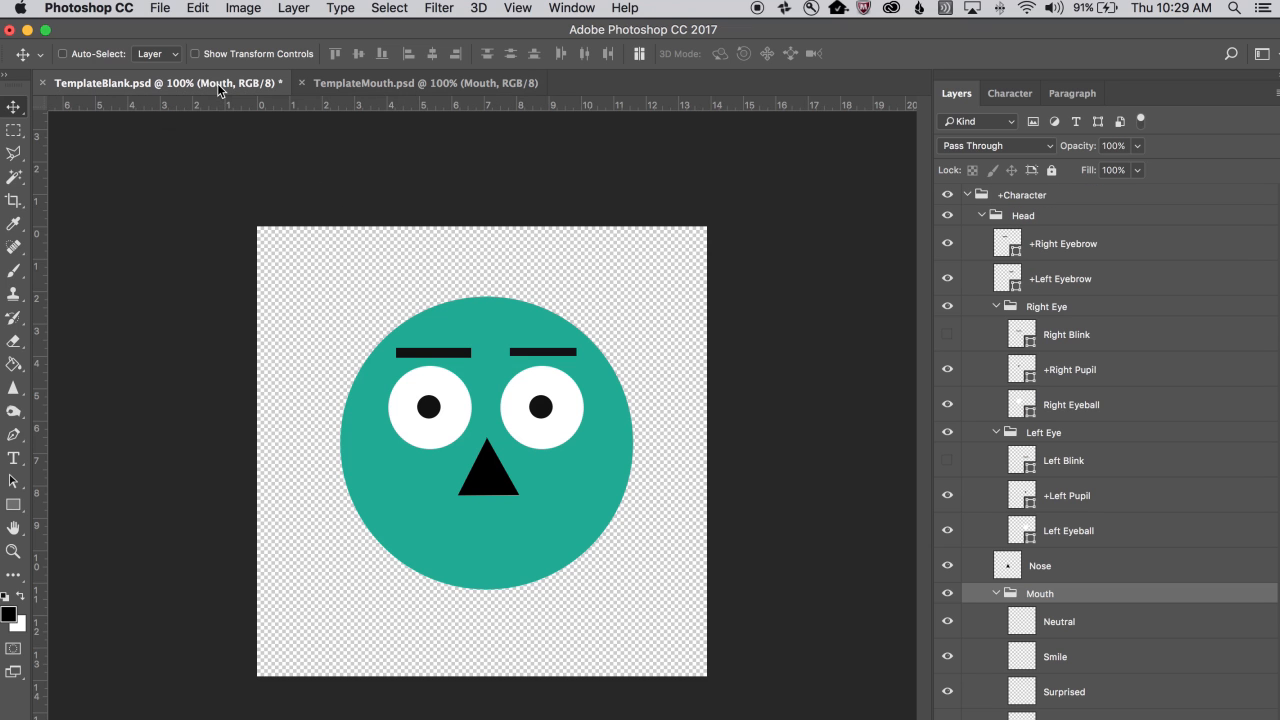
left_click(408, 93)
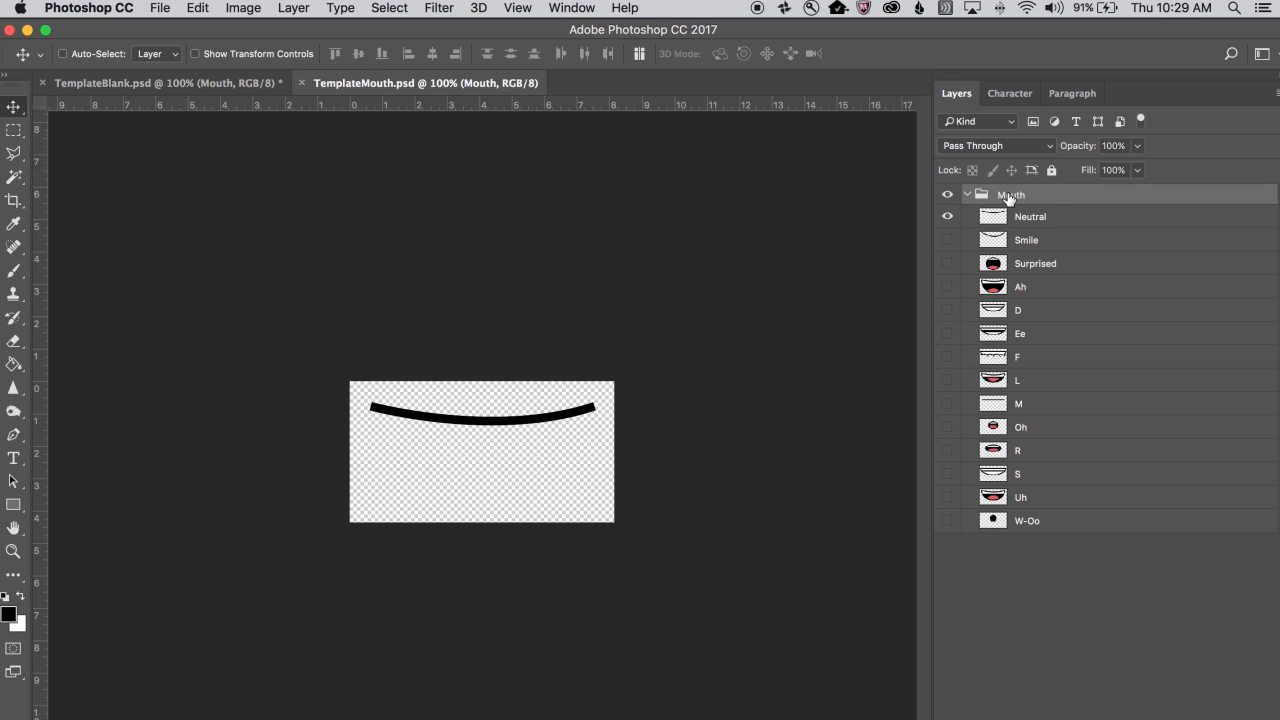
left_click_drag(1007, 199, 136, 82)
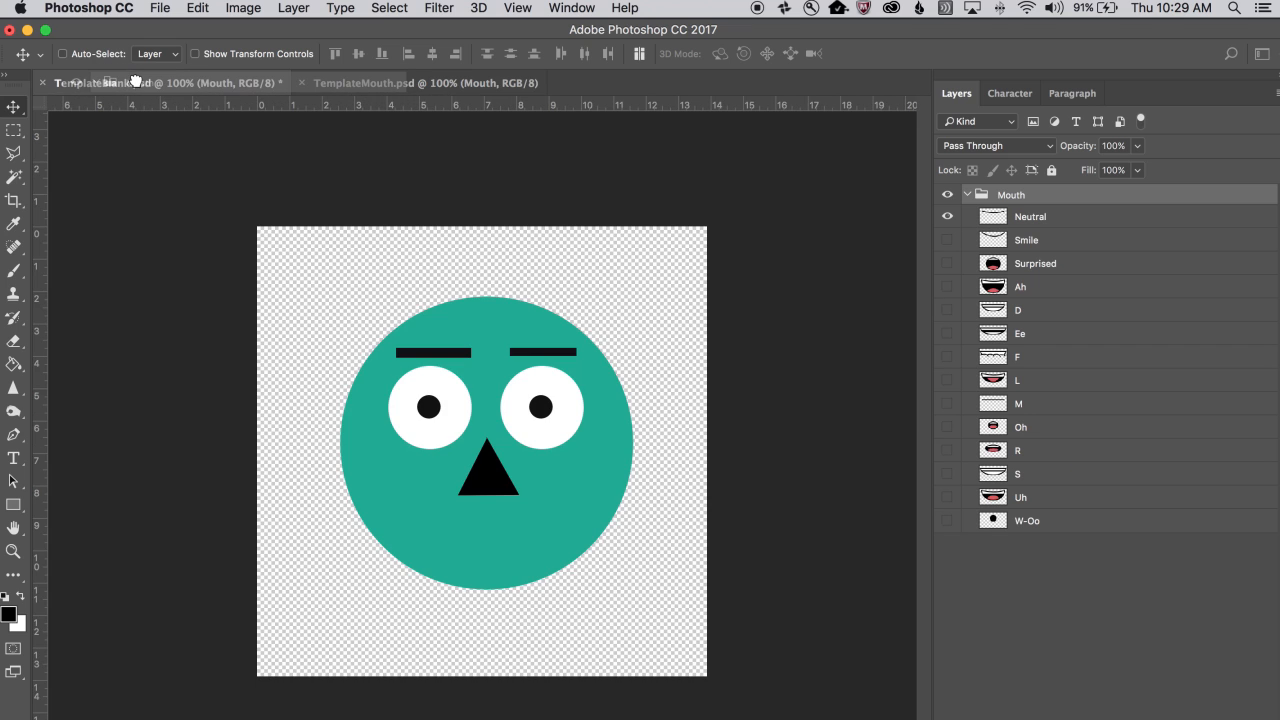
left_click_drag(136, 82, 495, 540)
scroll(1128, 571, "down", 3)
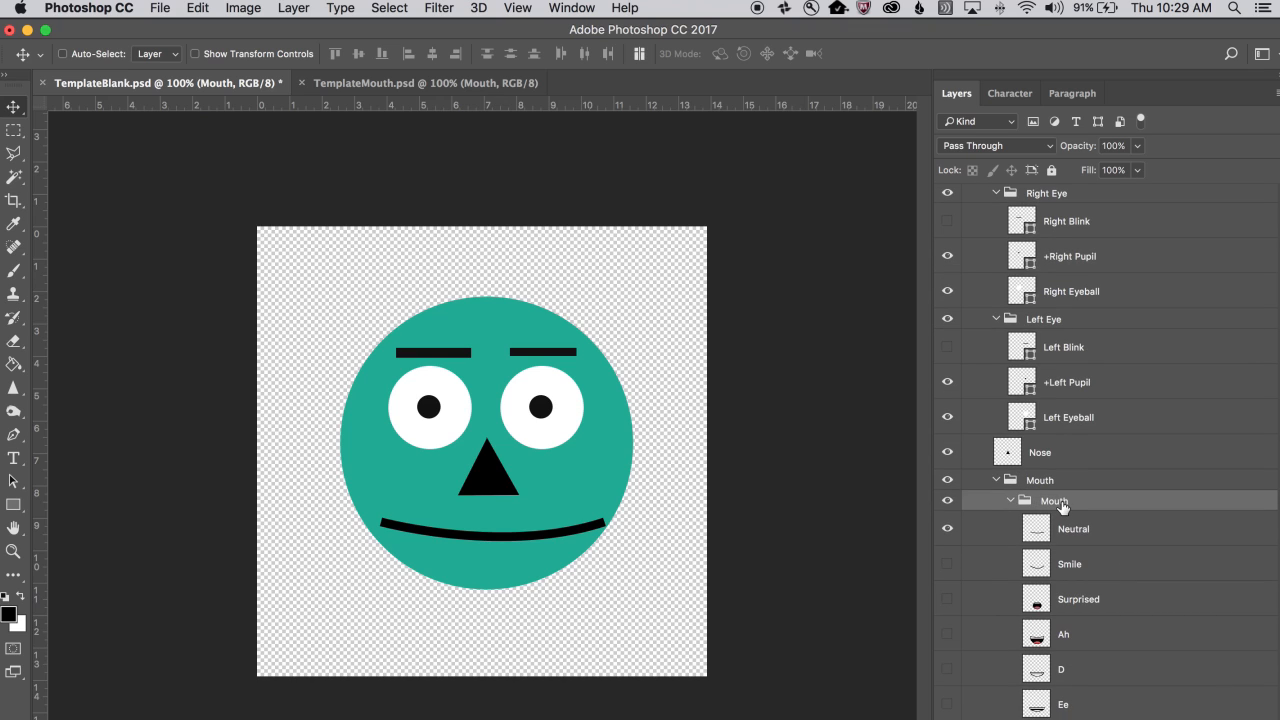
- Move the imported Mouth group out of the template's Mouth group, collapse it, and delete the old group with the empty layers
left_click_drag(1061, 503, 1063, 470)
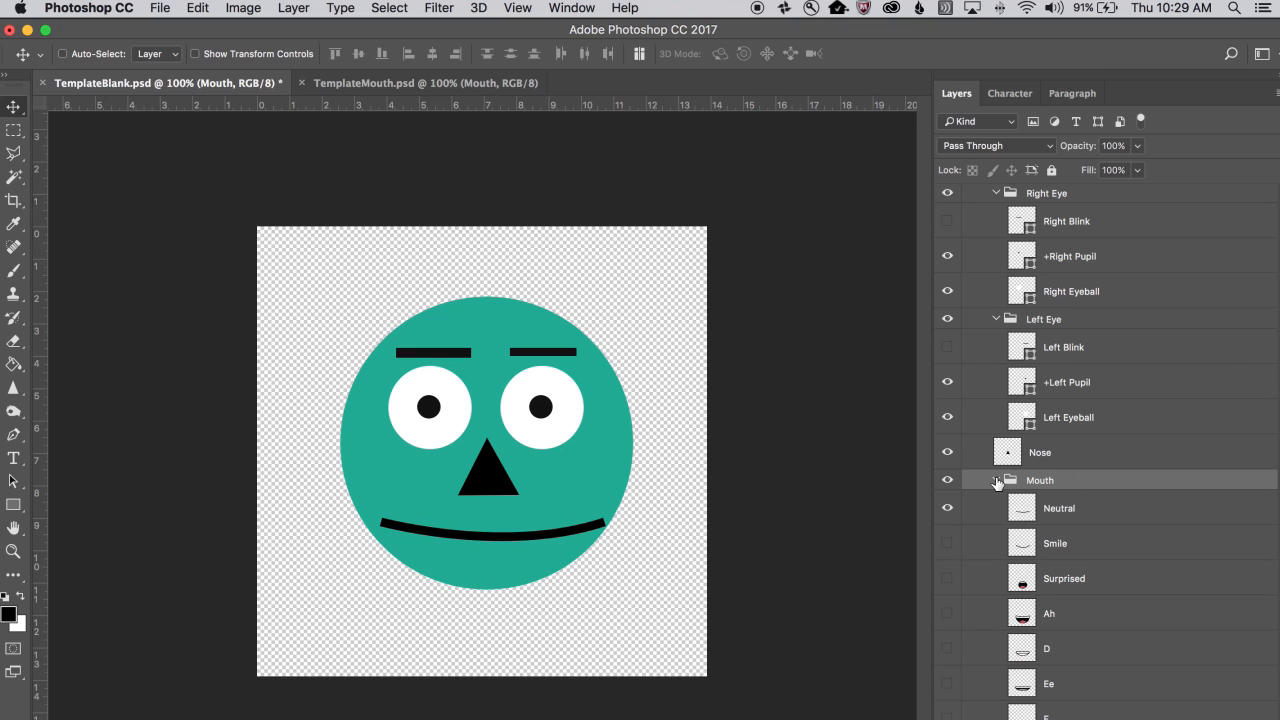
left_click(997, 483)
scroll(1075, 490, "down", 2)
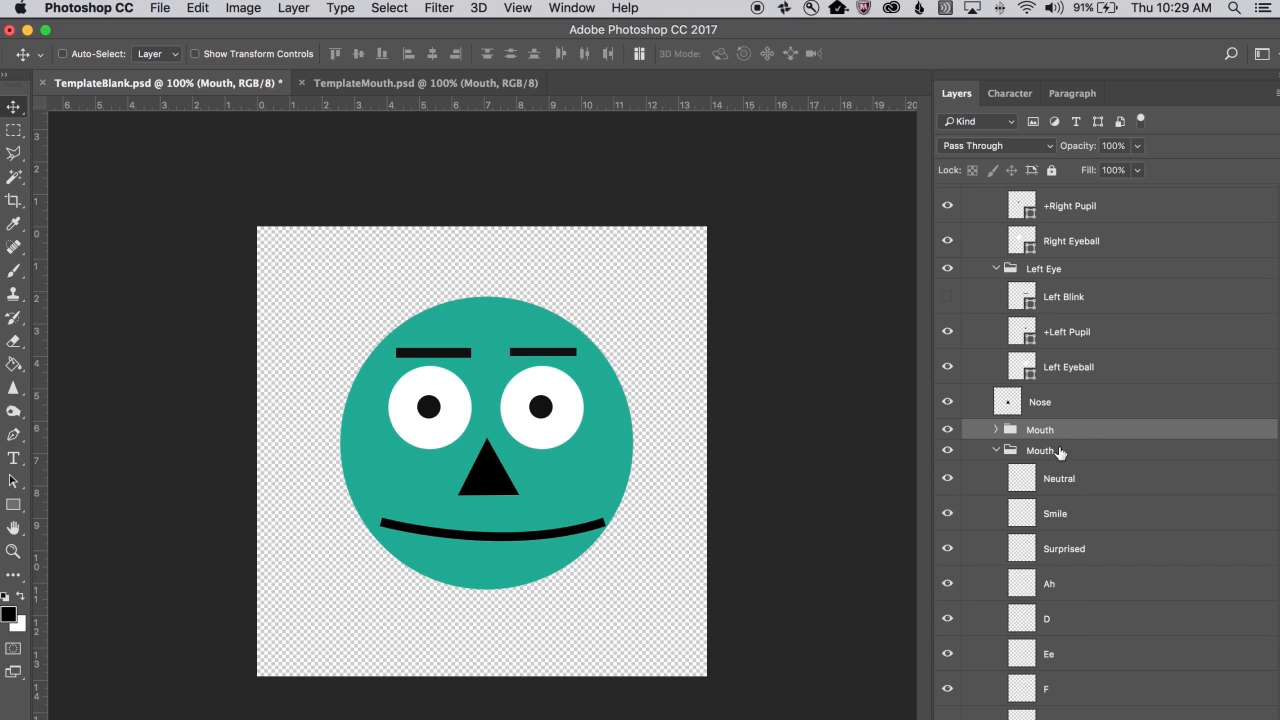
left_click(1055, 453)
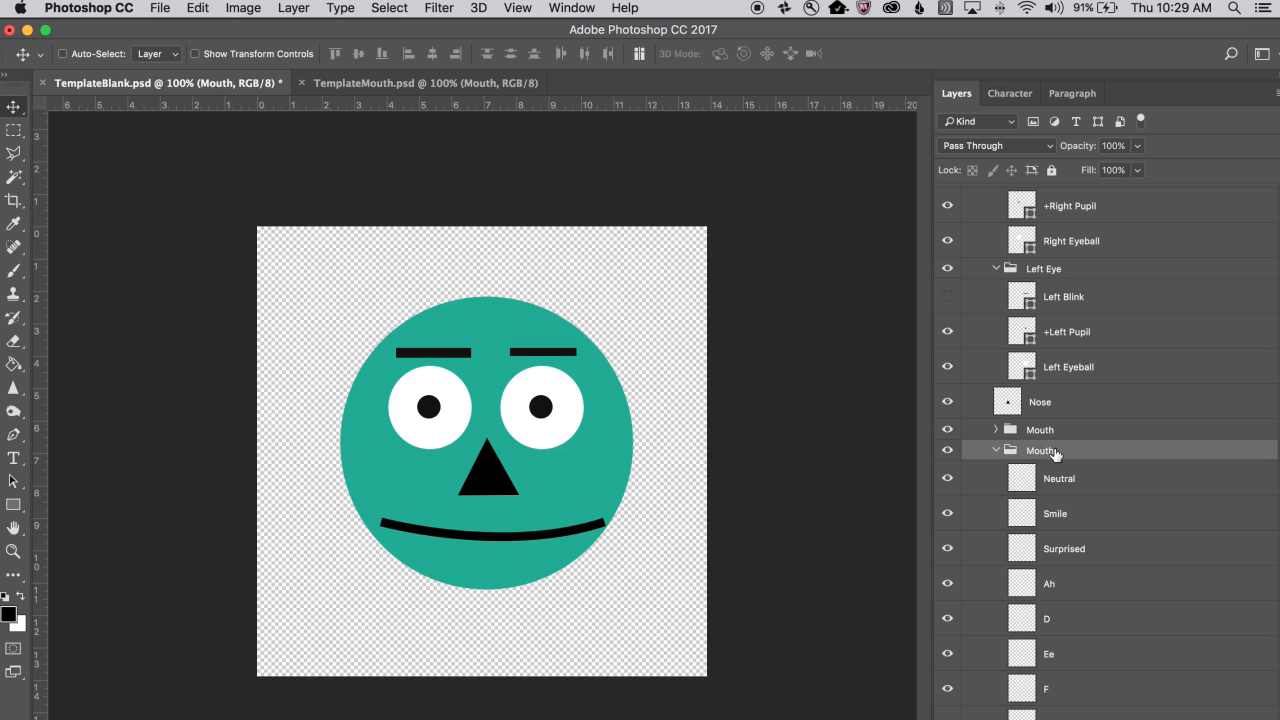
key("Delete")
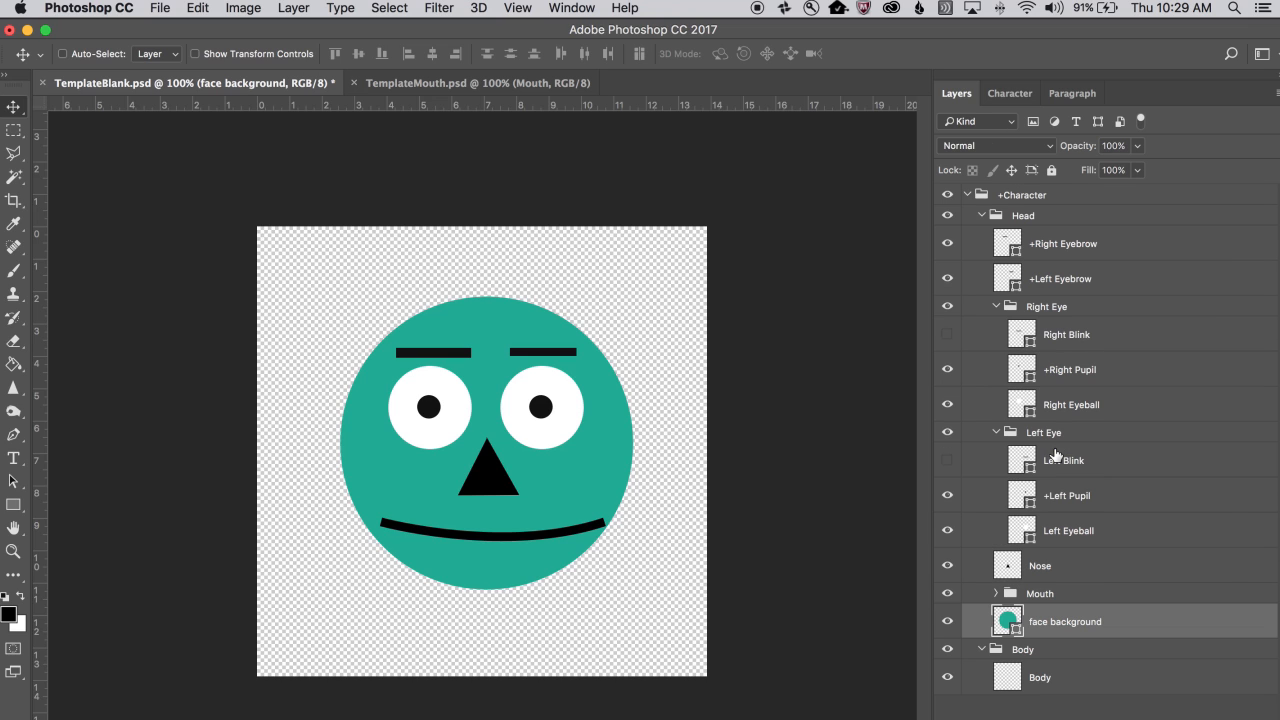
- Expand the imported Mouth group, hide the Neutral layer and briefly preview the Ah mouth on the face
left_click(997, 594)
scroll(1103, 526, "down", 5)
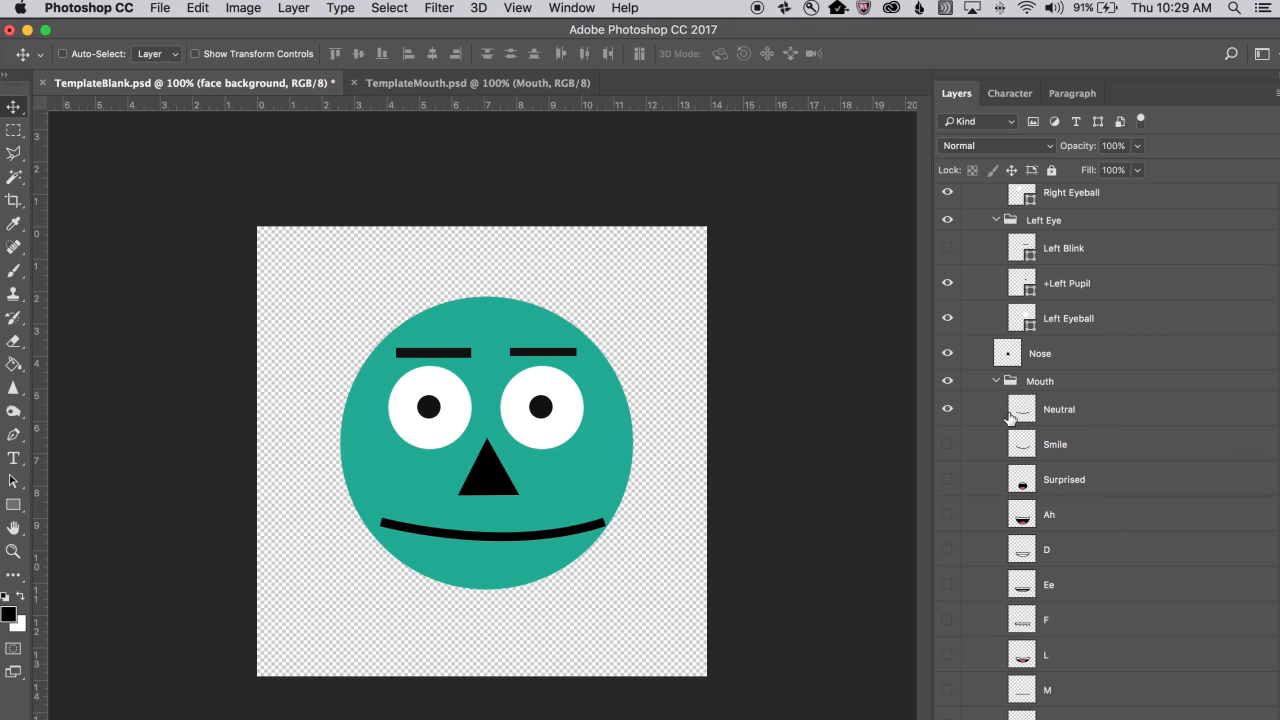
left_click(947, 409)
left_click(947, 515)
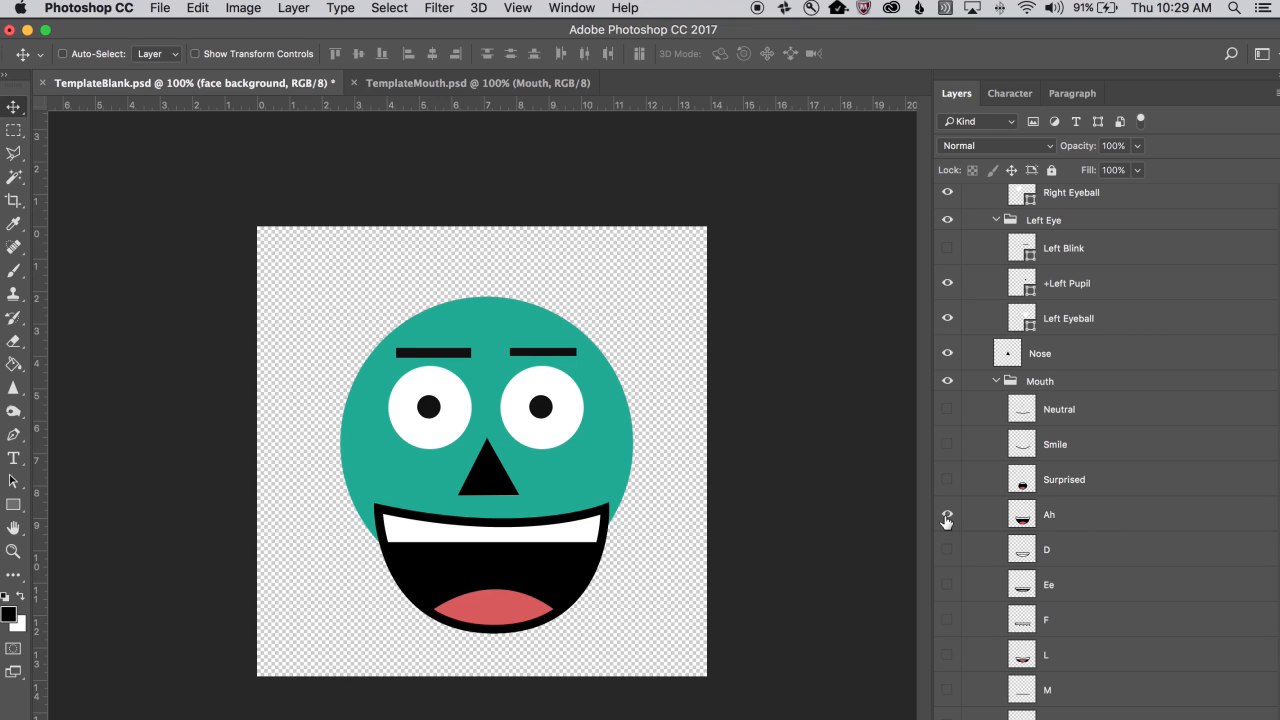
left_click(947, 516)
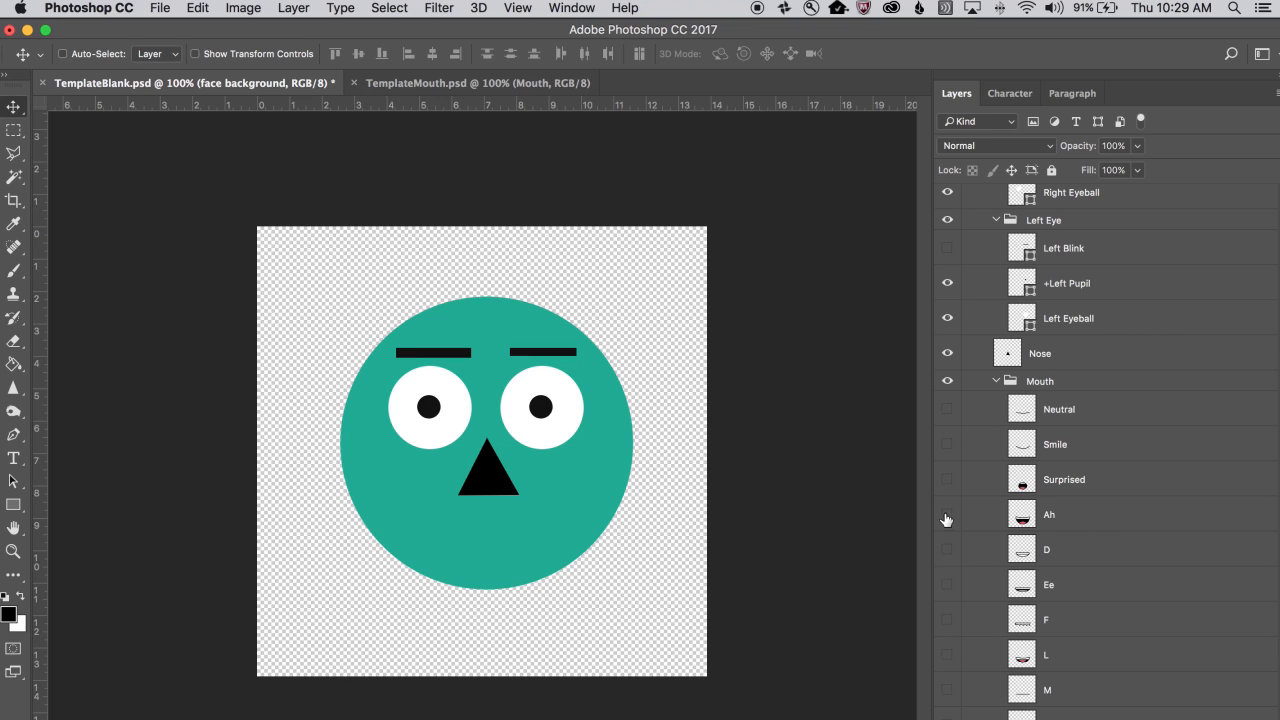
- Make the mouth layers from Neutral through D visible and shift the whole Mouth group slightly upward
left_click_drag(947, 410, 947, 552)
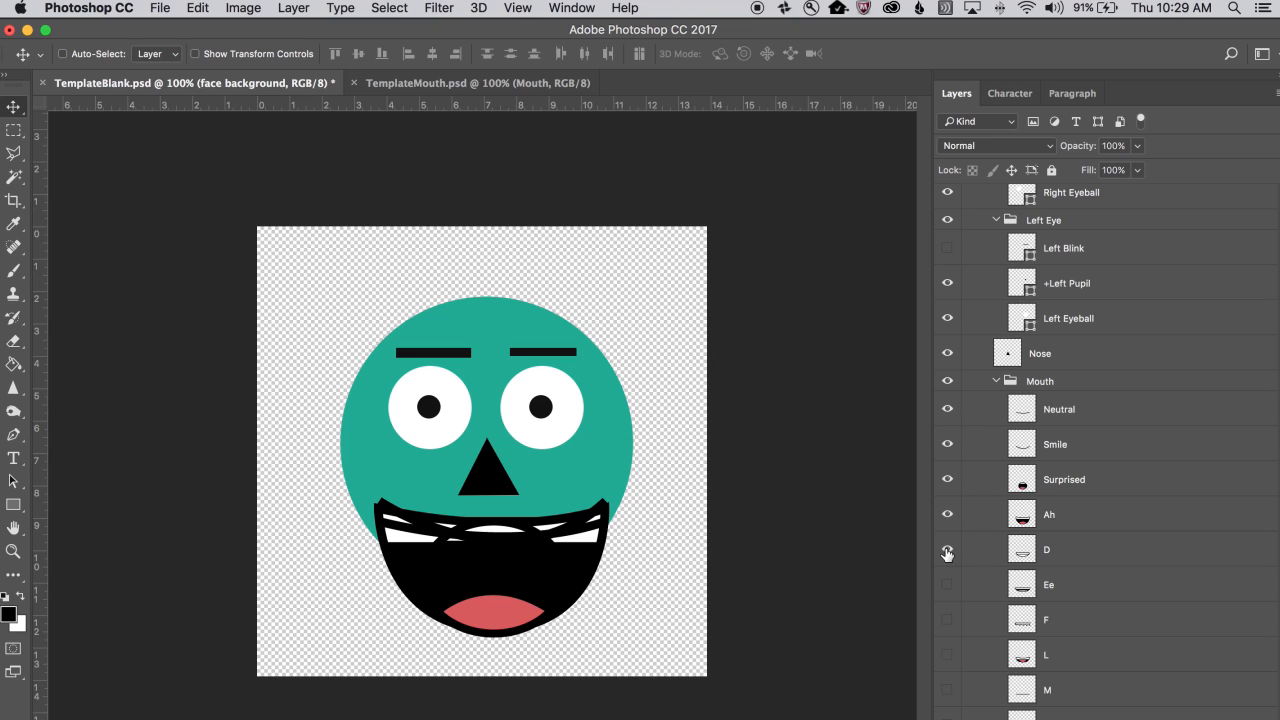
left_click(1061, 381)
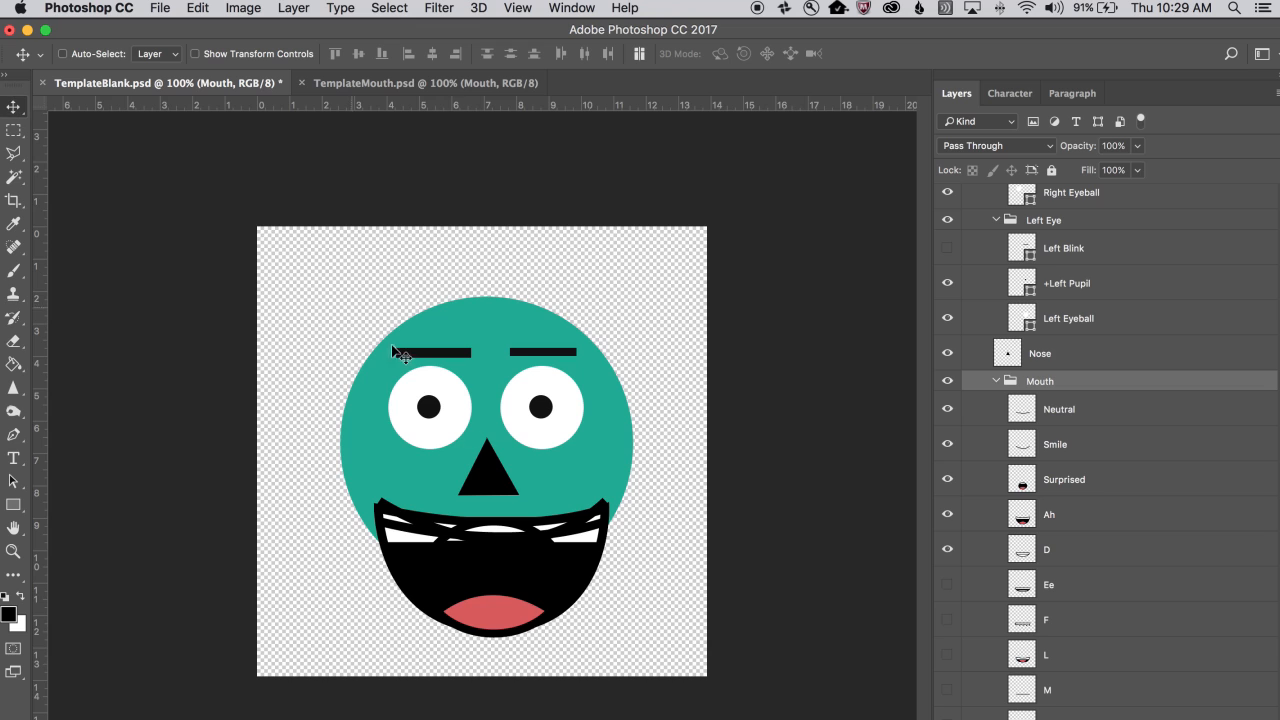
mouse_move(540, 533)
left_mouse_down()
mouse_move(515, 508)
mouse_move(537, 521)
left_mouse_up()
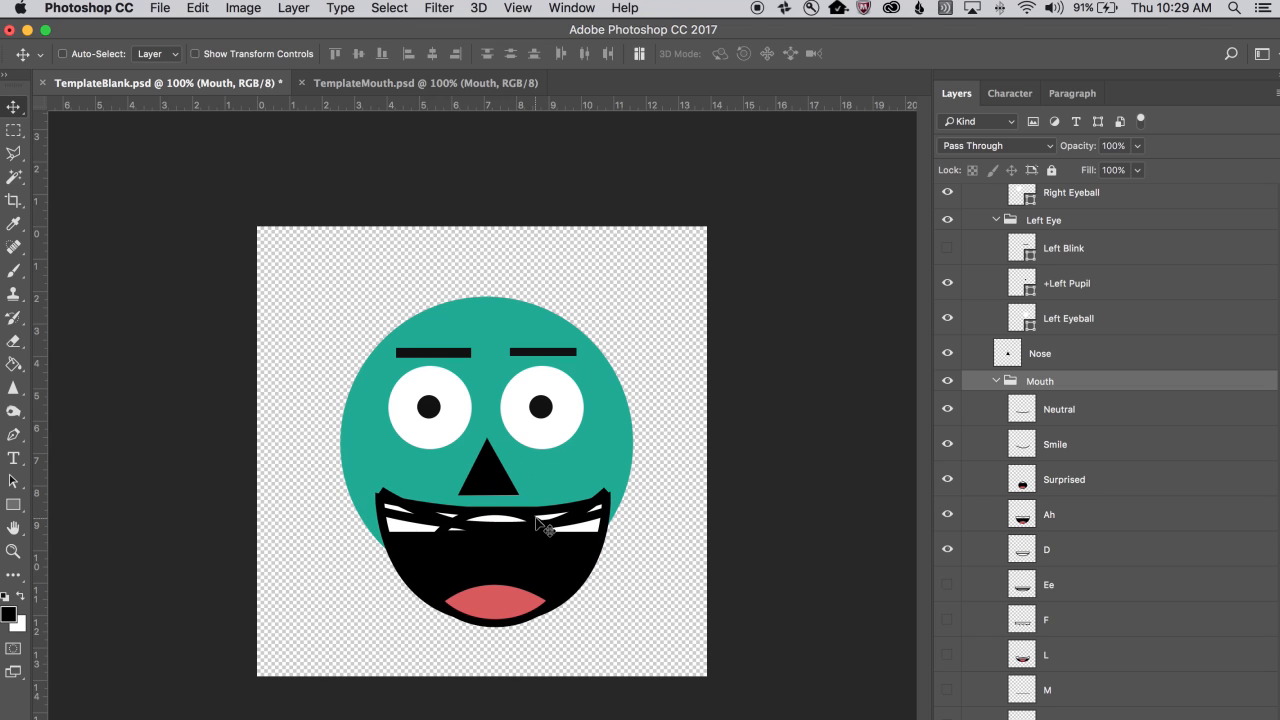
- Scale the Mouth group to about 46% with Free Transform and center it beneath the nose
left_click(190, 7)
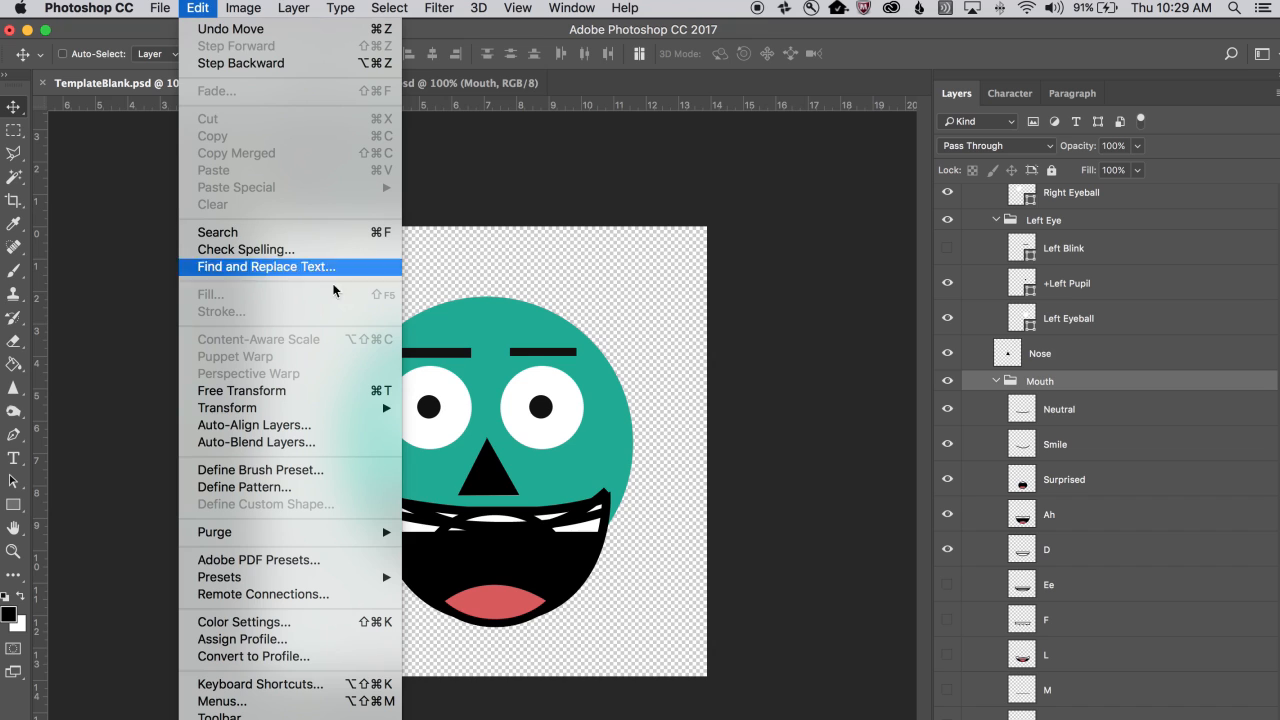
left_click(309, 390)
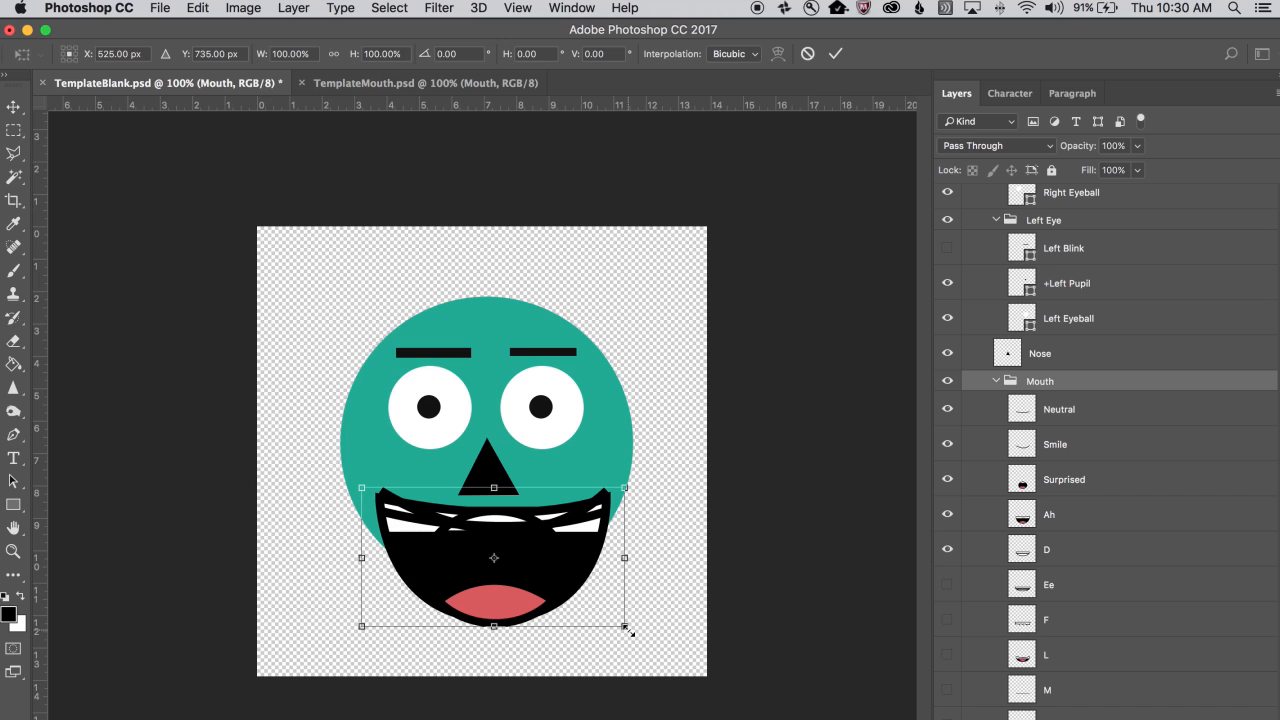
left_click_drag(630, 631, 512, 509)
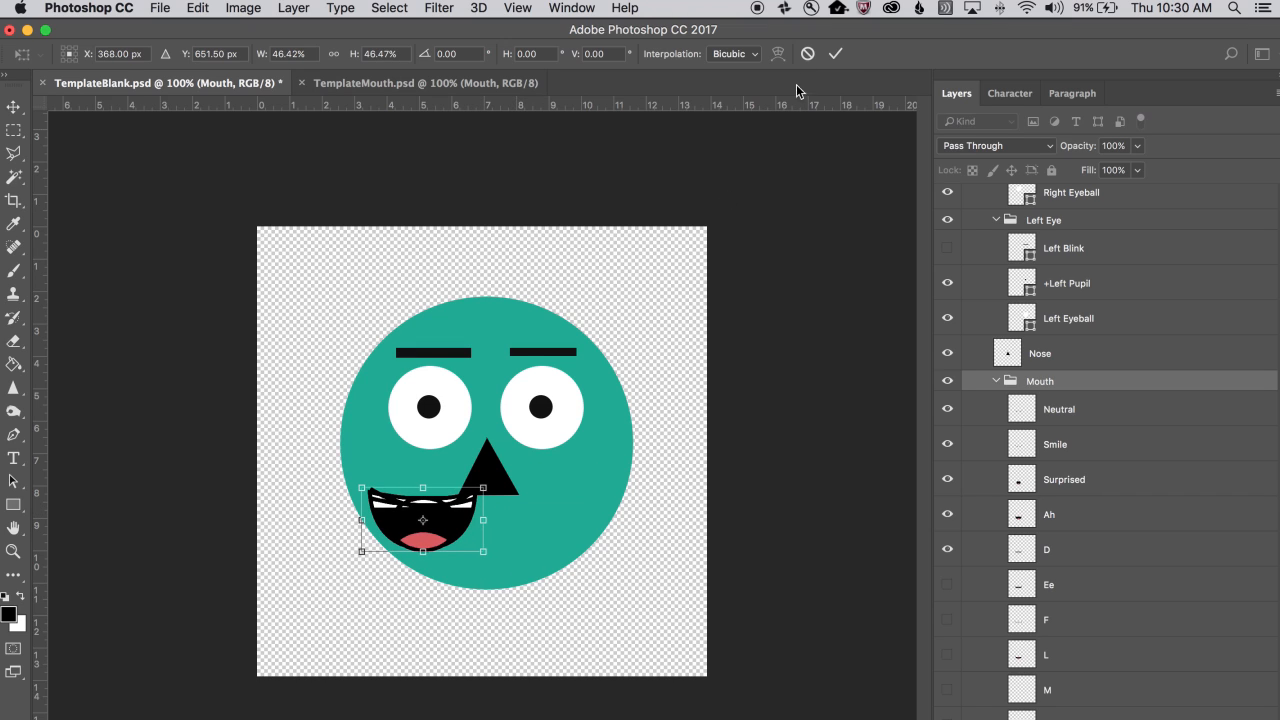
left_click(838, 54)
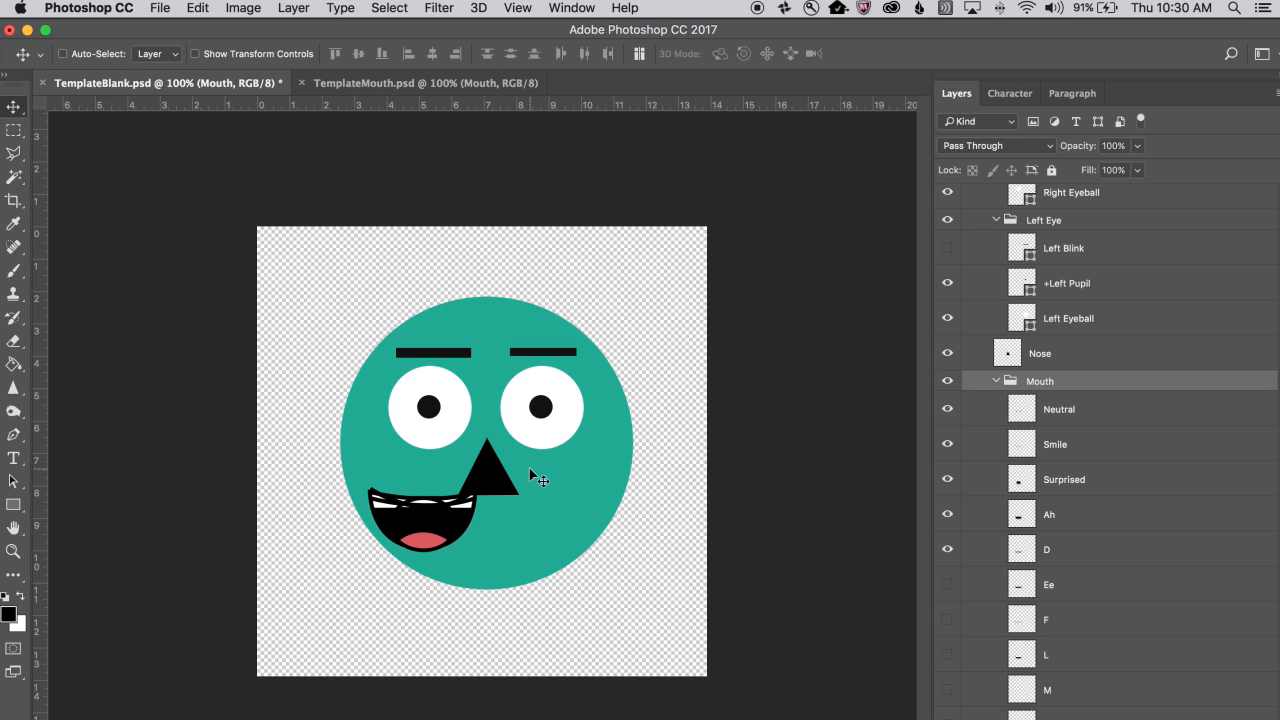
left_click_drag(529, 468, 597, 490)
- Hide all mouth shapes from Smile through W-Oo, leaving only the Neutral mouth visible
left_click_drag(947, 443, 950, 563)
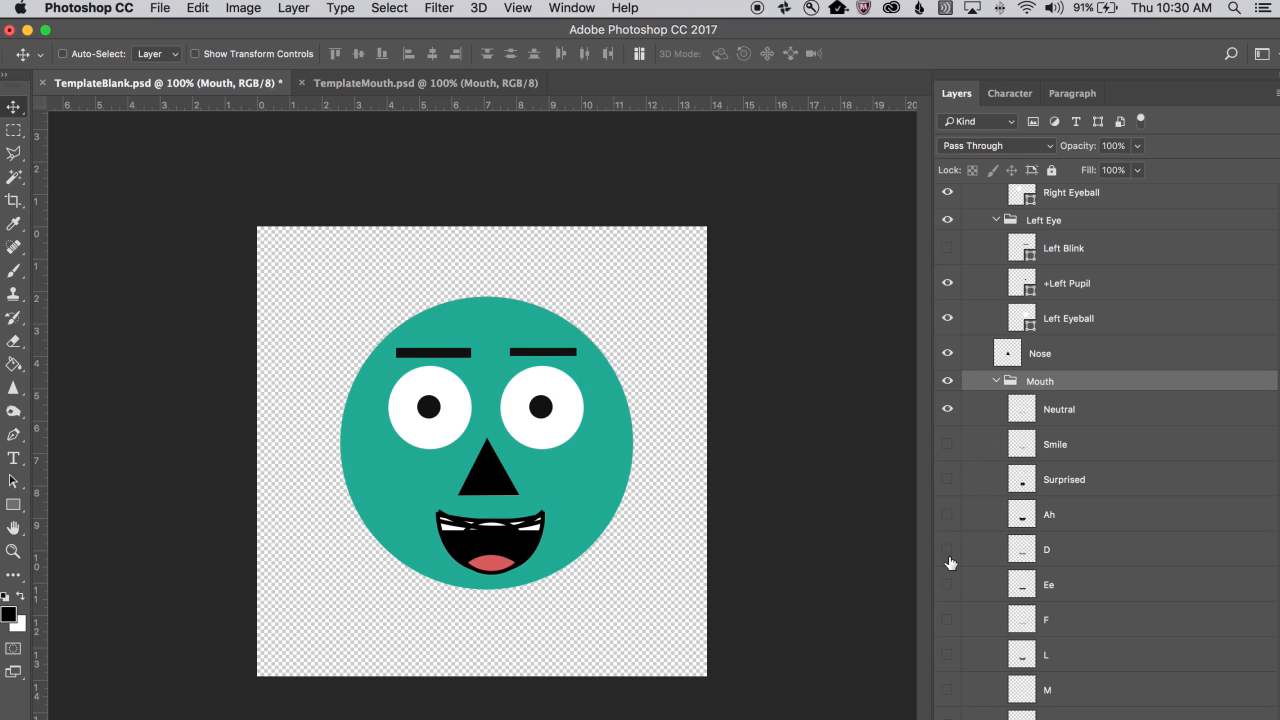
mouse_move(757, 437)
left_mouse_down()
mouse_move(727, 437)
mouse_move(755, 435)
left_mouse_up()
left_click_drag(948, 444, 948, 585)
left_click_drag(947, 715, 947, 256)
scroll(1066, 583, "down", 5)
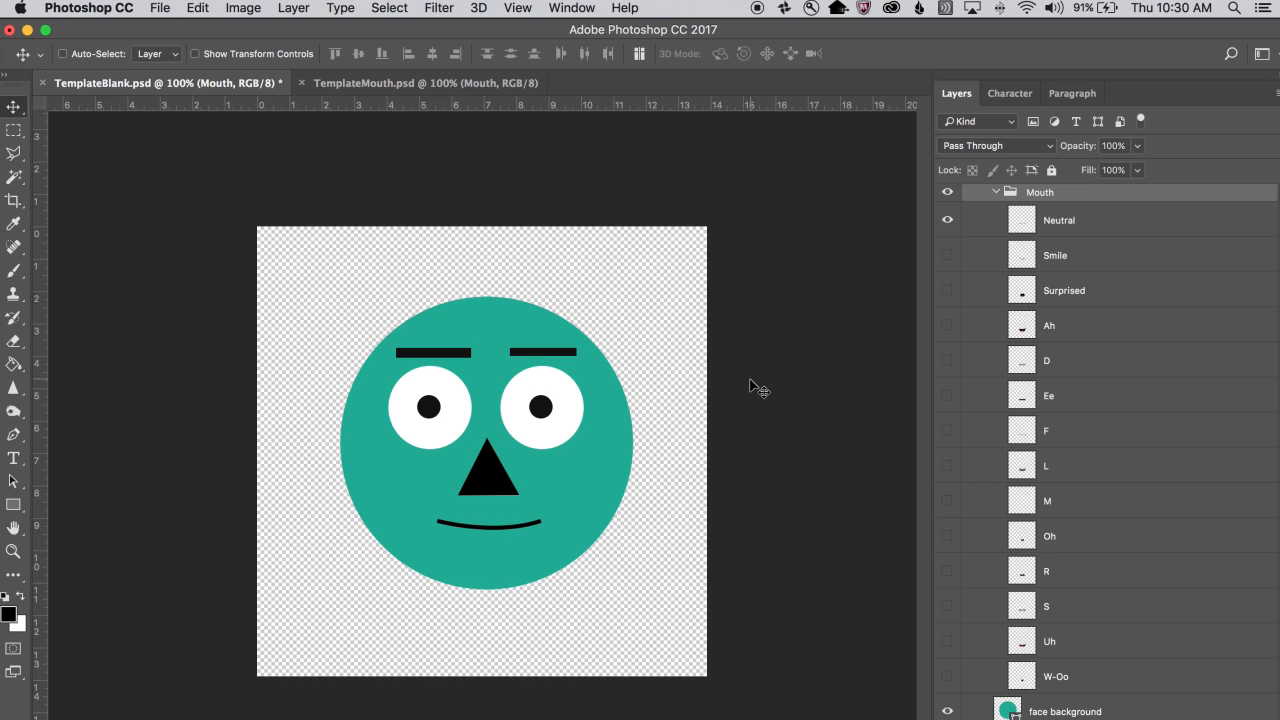
- Save the character document
key("super+s")
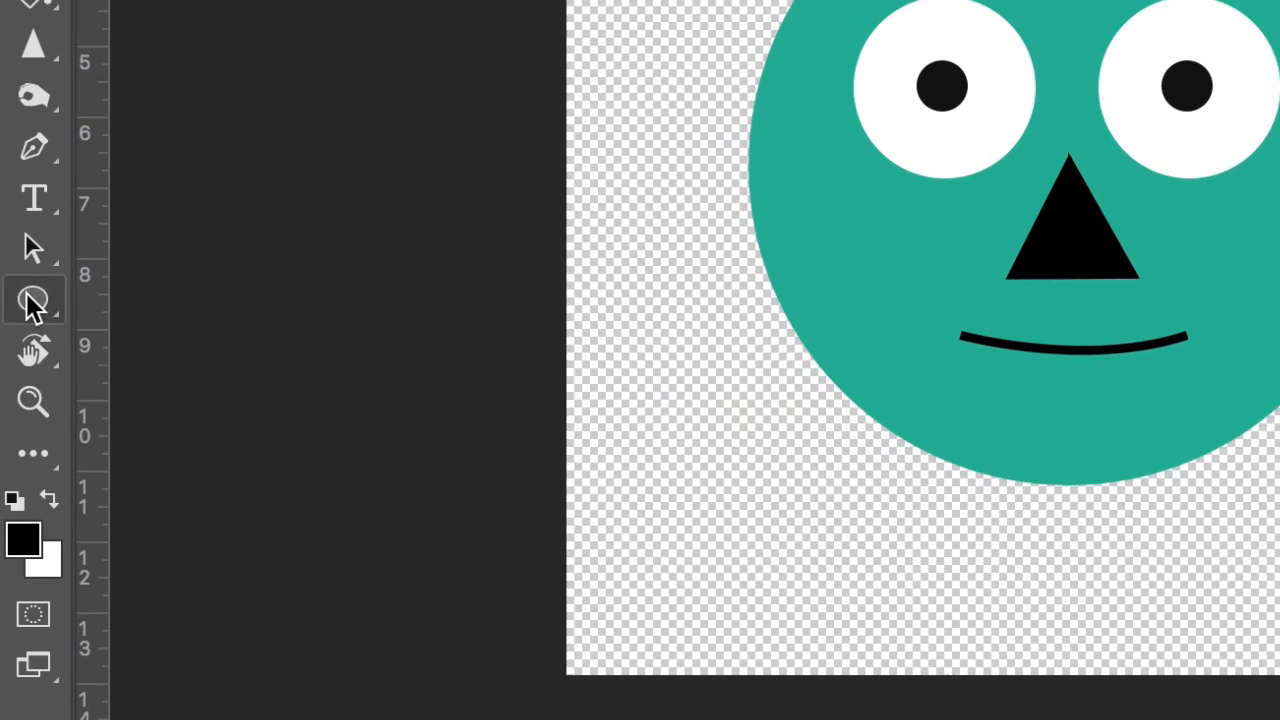
- Draw a black rounded rectangle about 527 by 381 px with a 50 px radius on the Body layer and center it beneath the head
left_click(13, 505)
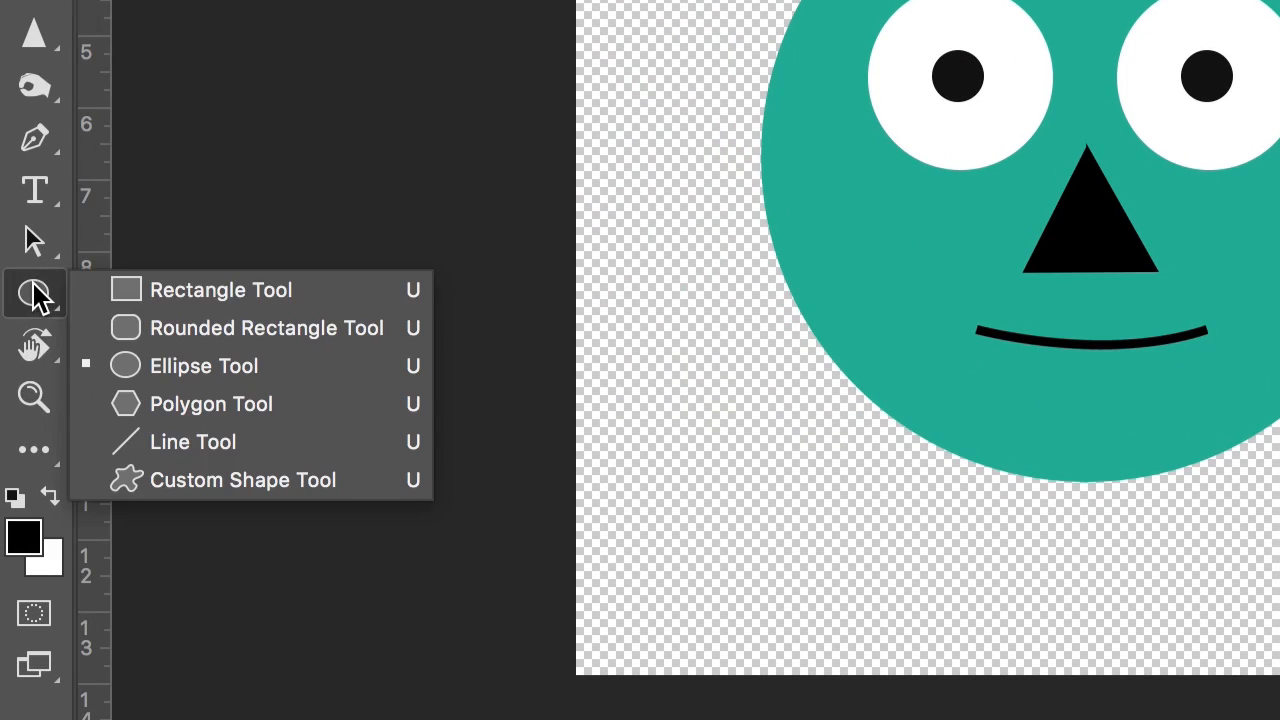
left_click(197, 330)
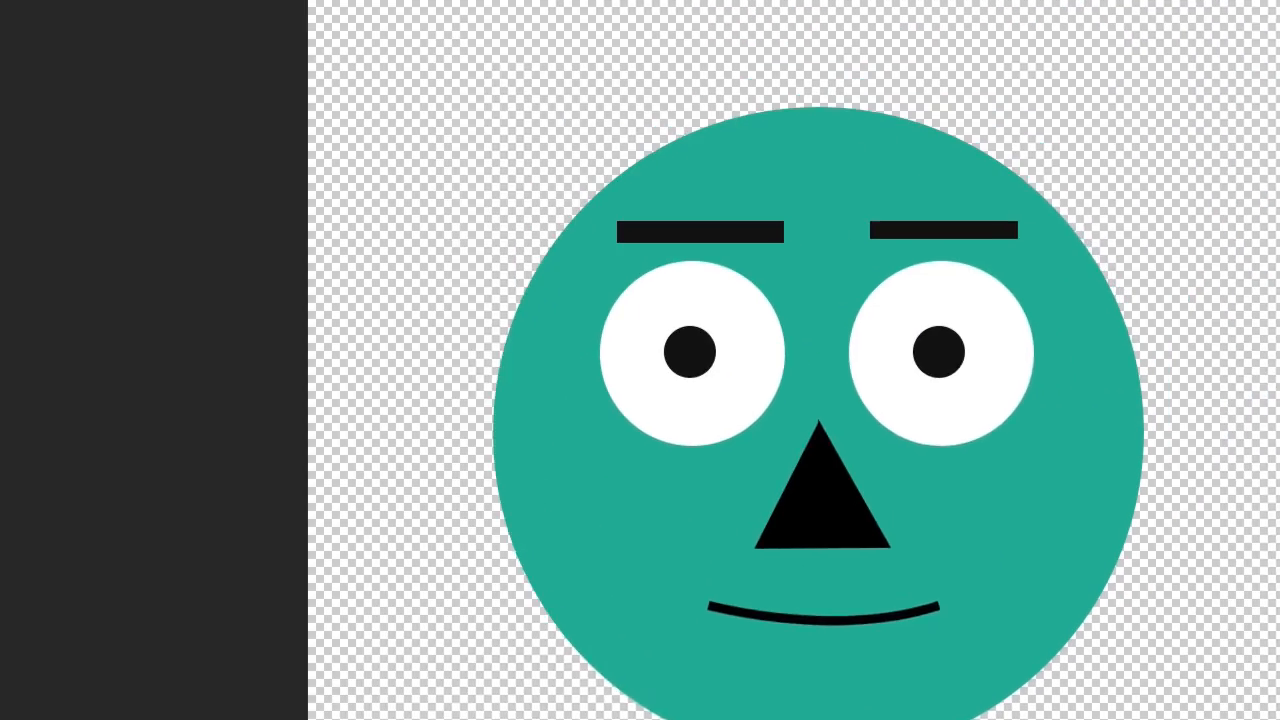
left_click(780, 75)
type("50")
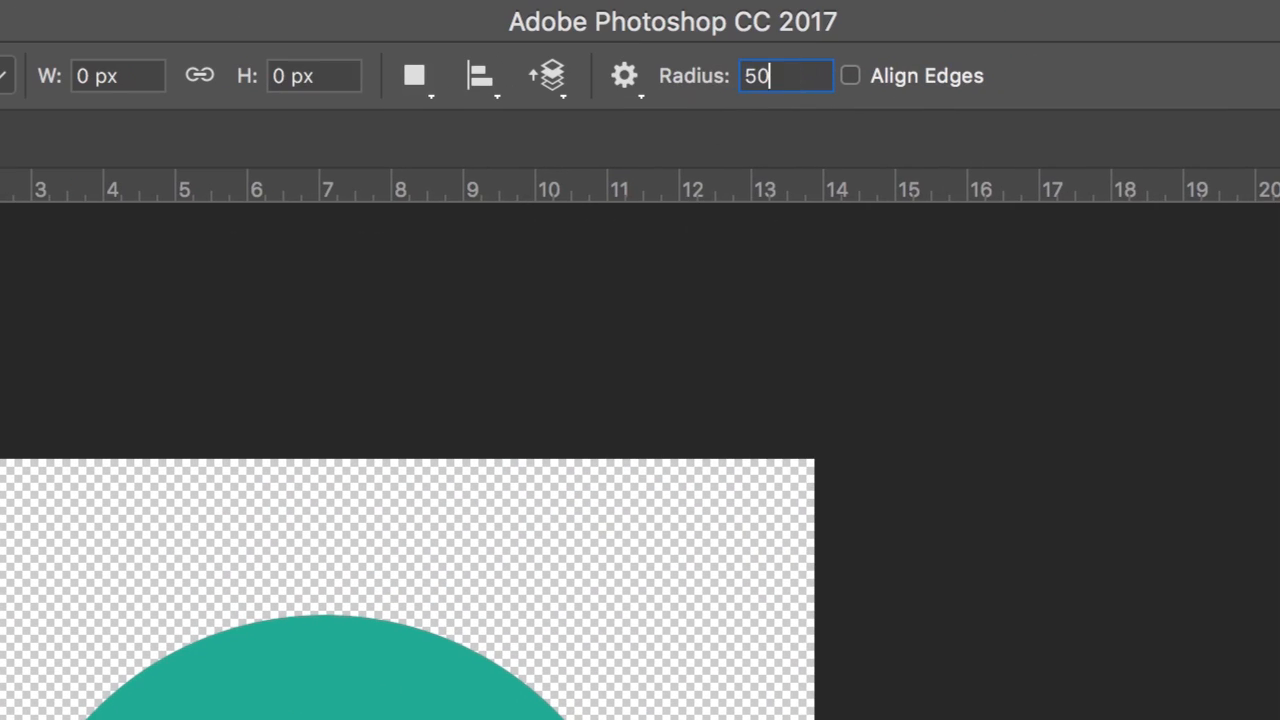
key("Return")
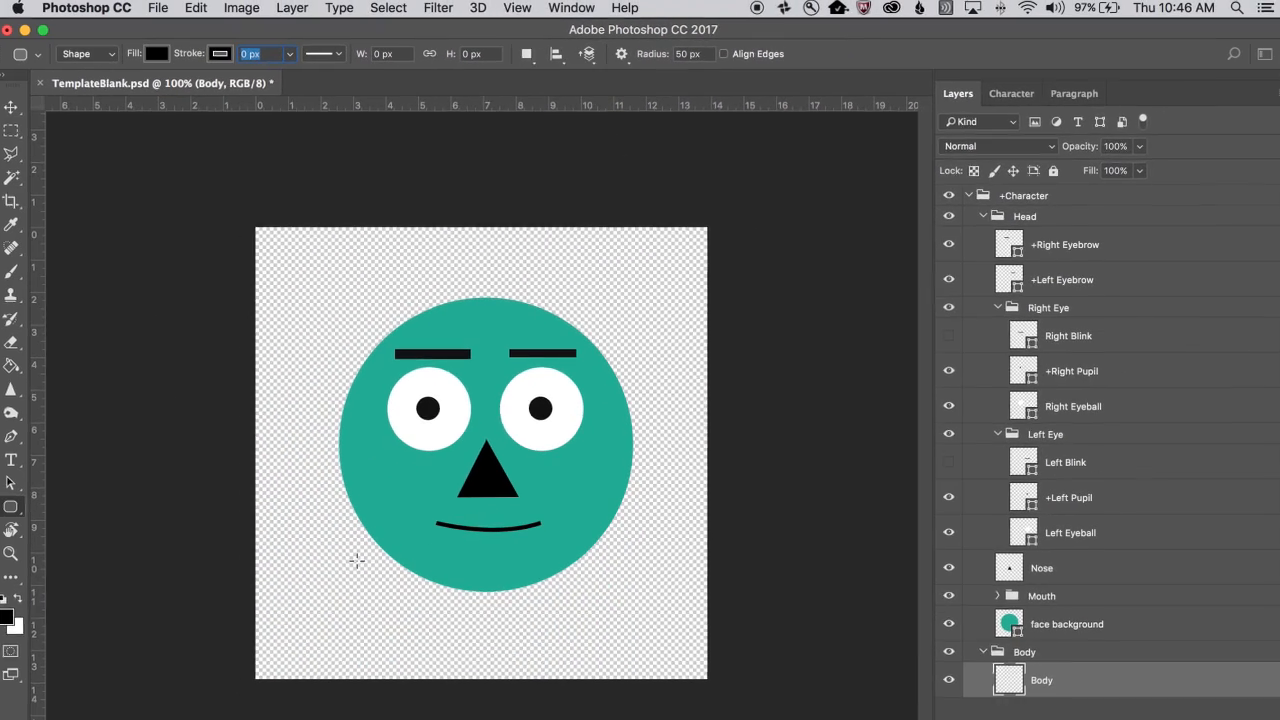
left_click_drag(360, 560, 595, 707)
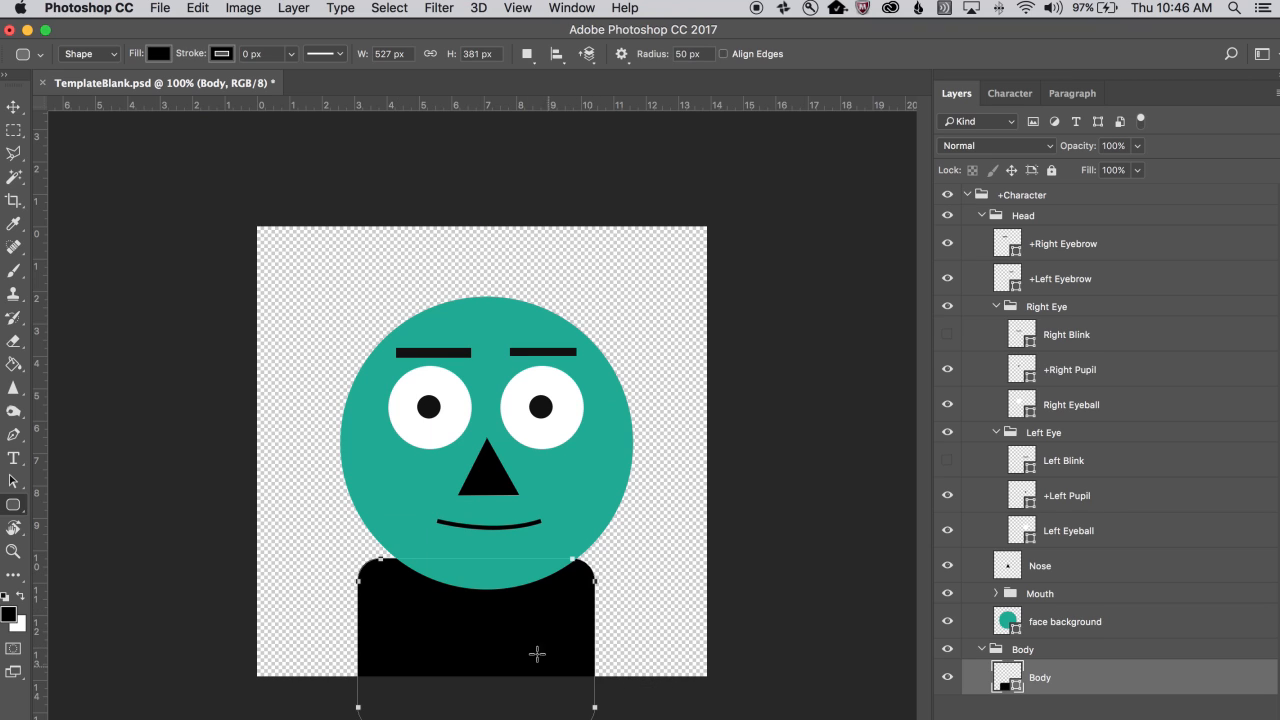
left_click(14, 108)
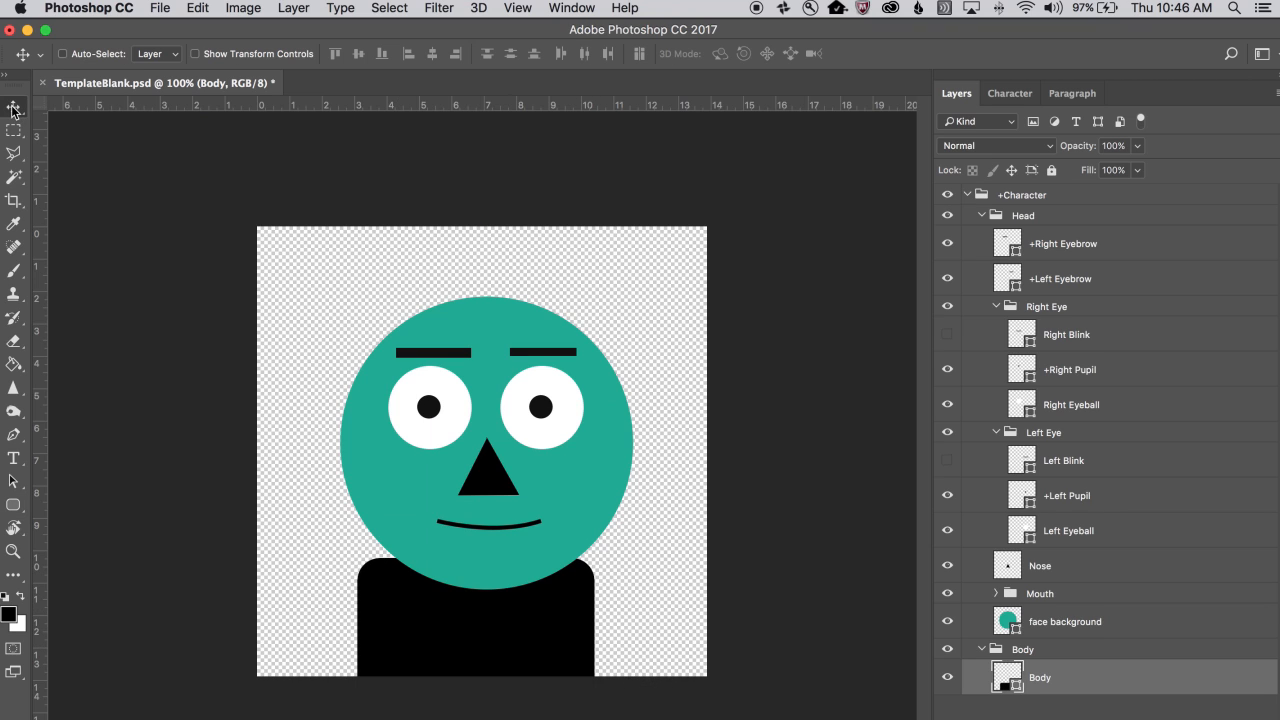
left_click_drag(466, 617, 486, 623)
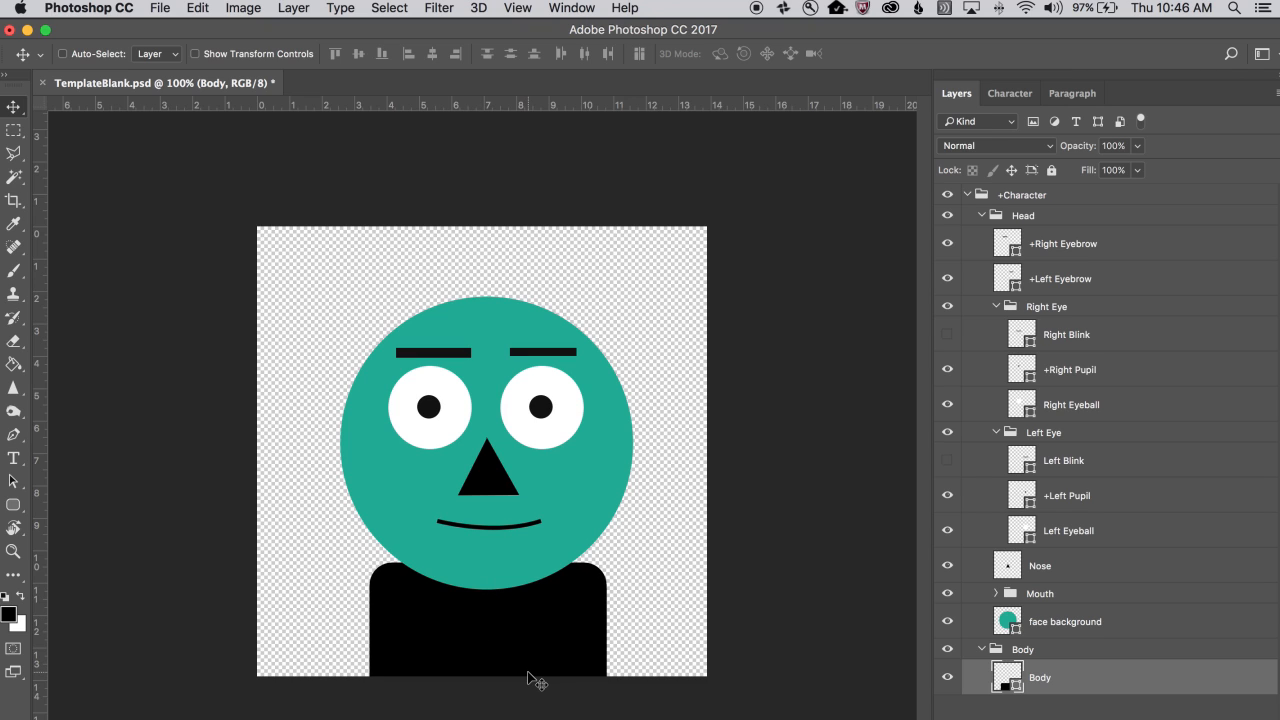
left_click(1062, 614)
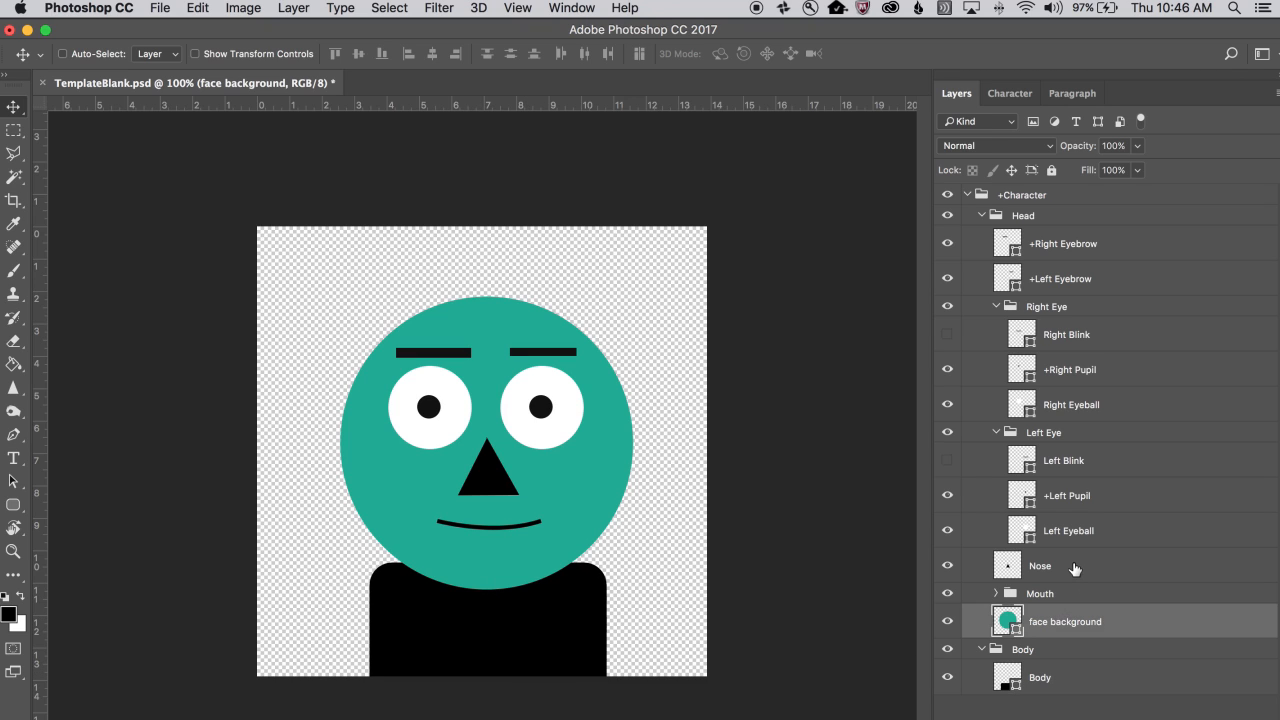
left_click(1073, 567)
left_click(1088, 530)
left_click(1088, 460)
left_click(1091, 408)
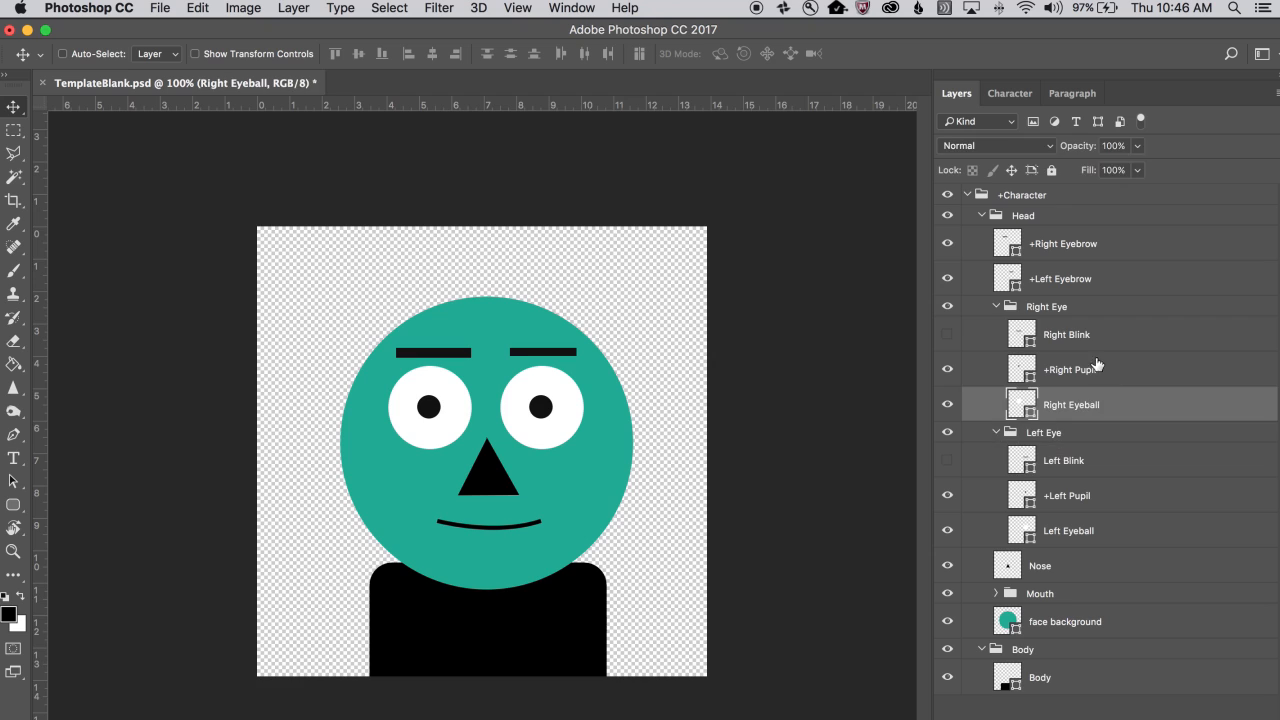
left_click(1097, 340)
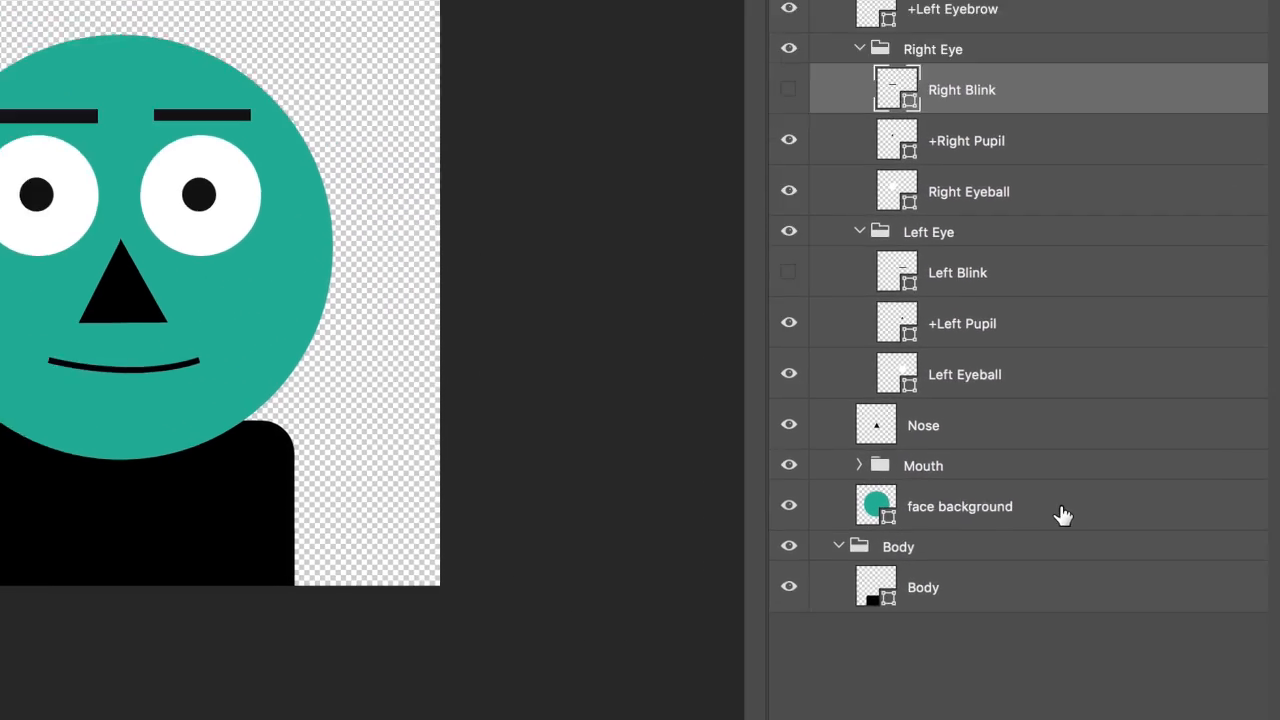
- Create a new layer directly above face background and name it ear
left_click(1134, 624)
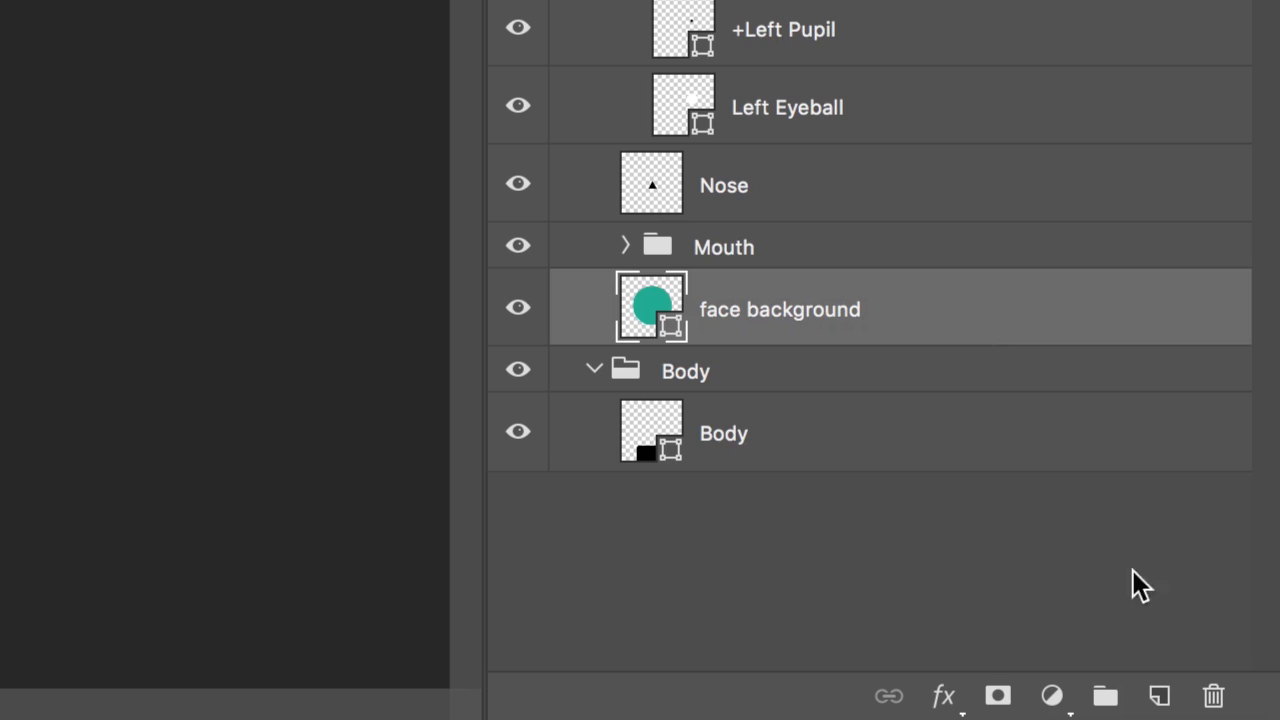
left_click(1158, 698)
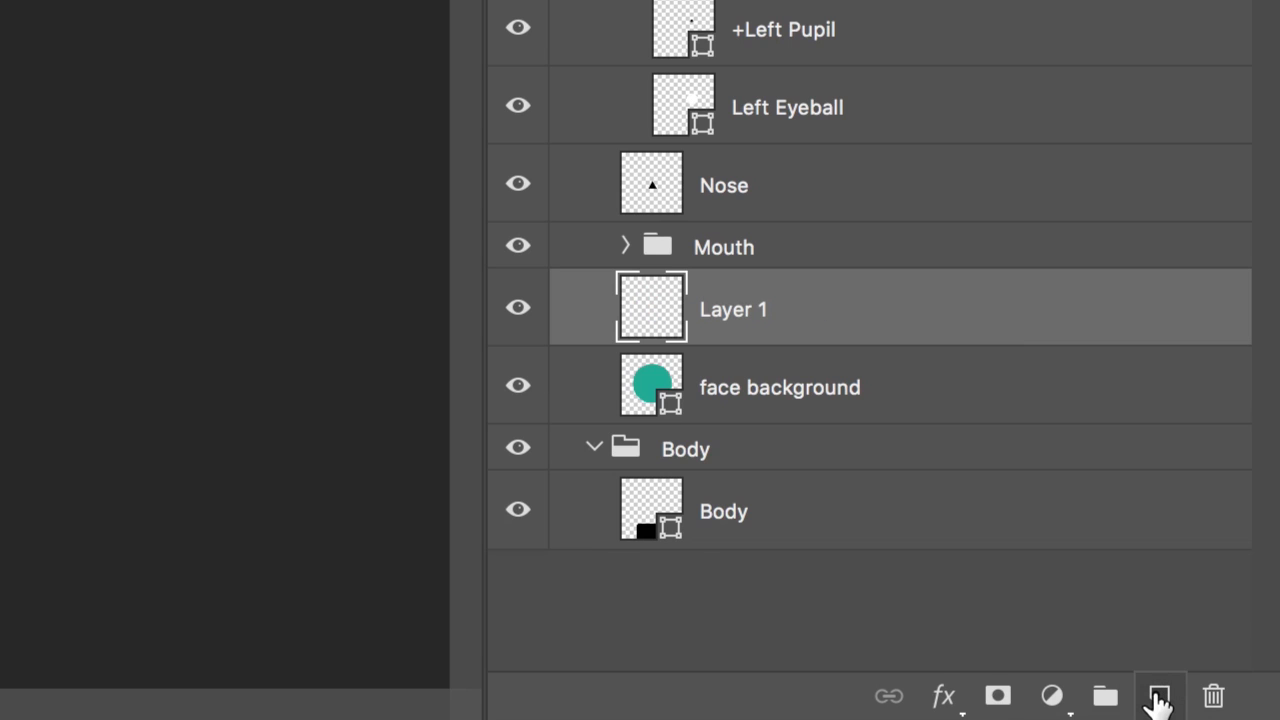
double_click(750, 322)
type("ear")
key("Return")
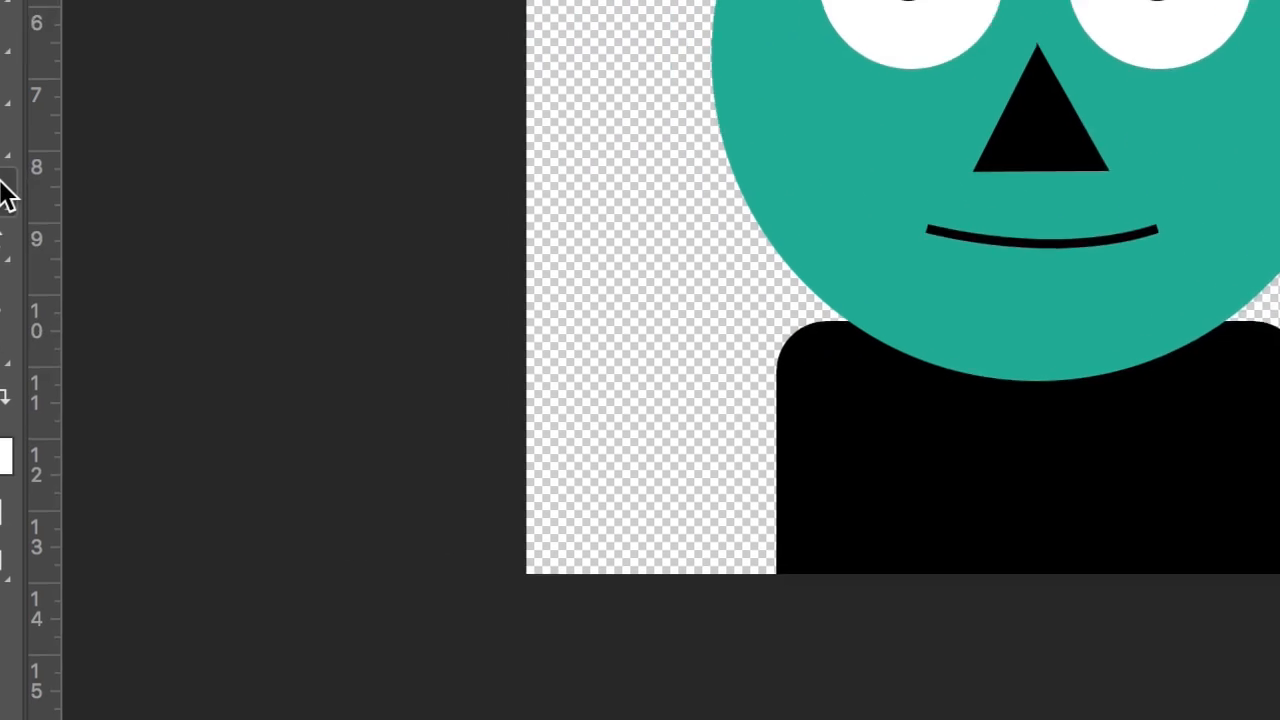
- Draw an ellipse about 82 by 103 px on the ear layer, overlapping the right edge of the face
left_click(50, 186)
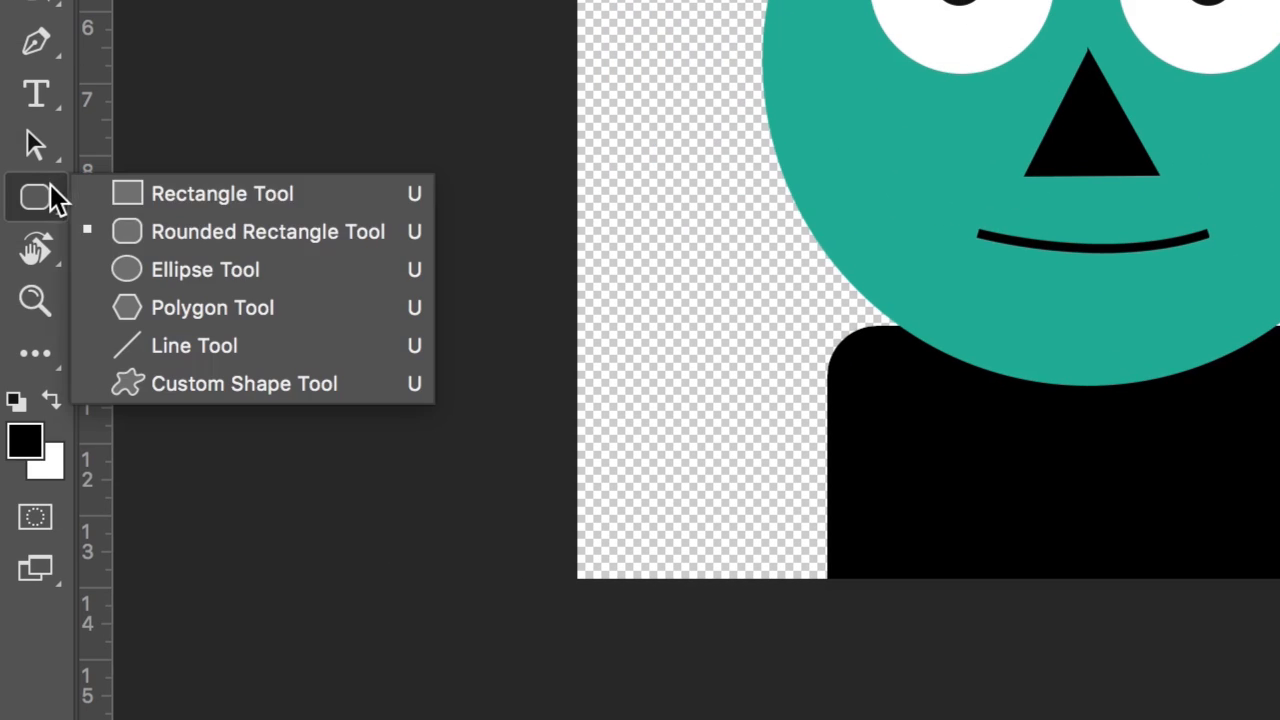
left_click(191, 274)
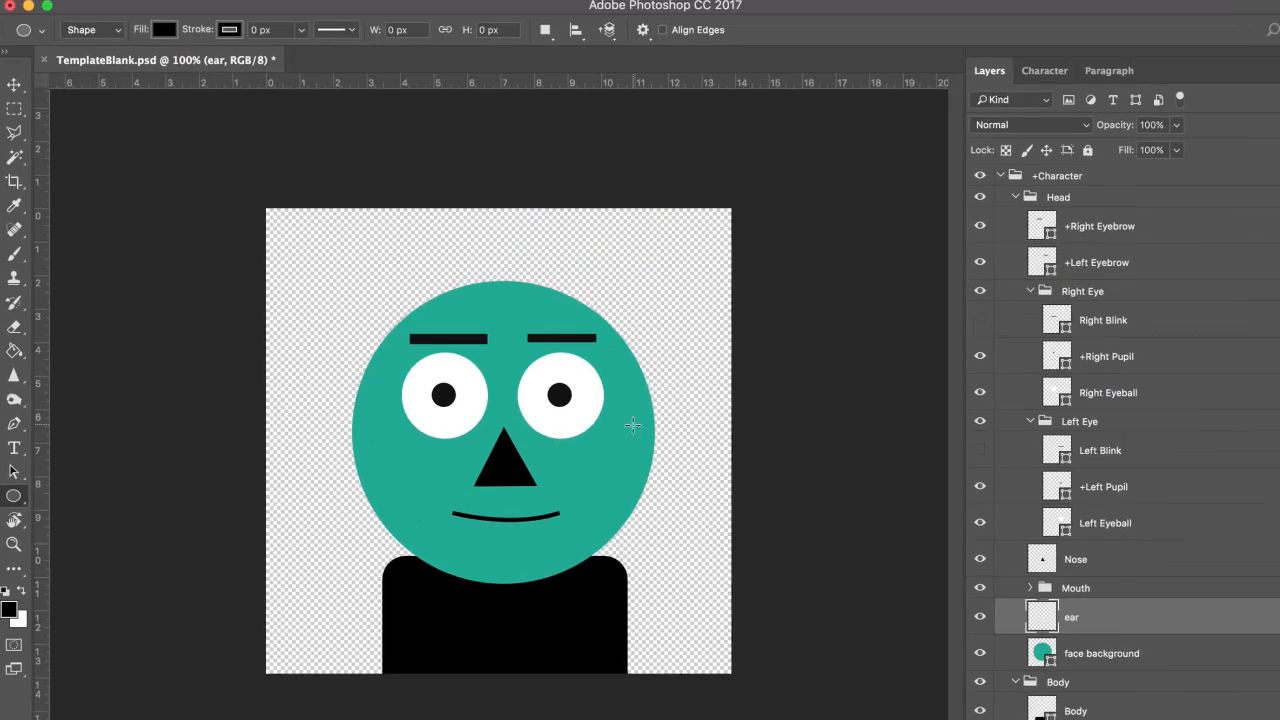
left_click_drag(612, 437, 650, 483)
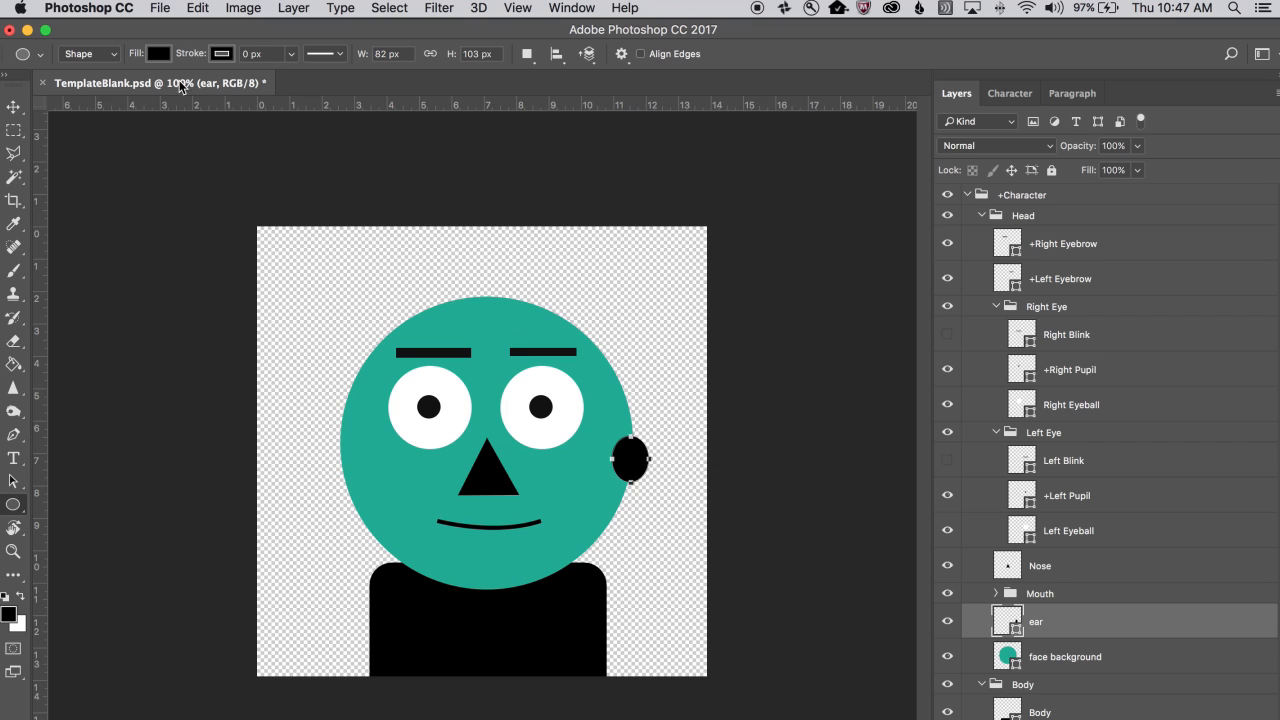
- Fill the ear ellipse with the teal color 15ab94 sampled from the face
left_click(157, 53)
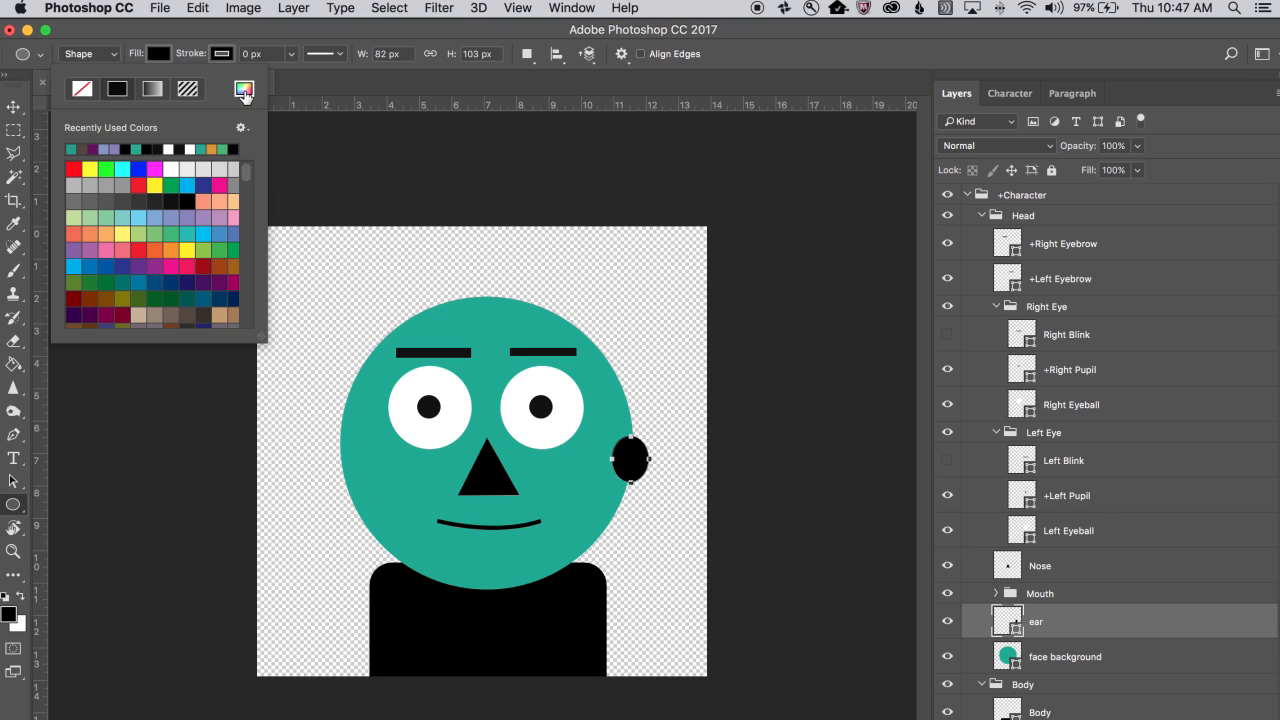
left_click(244, 92)
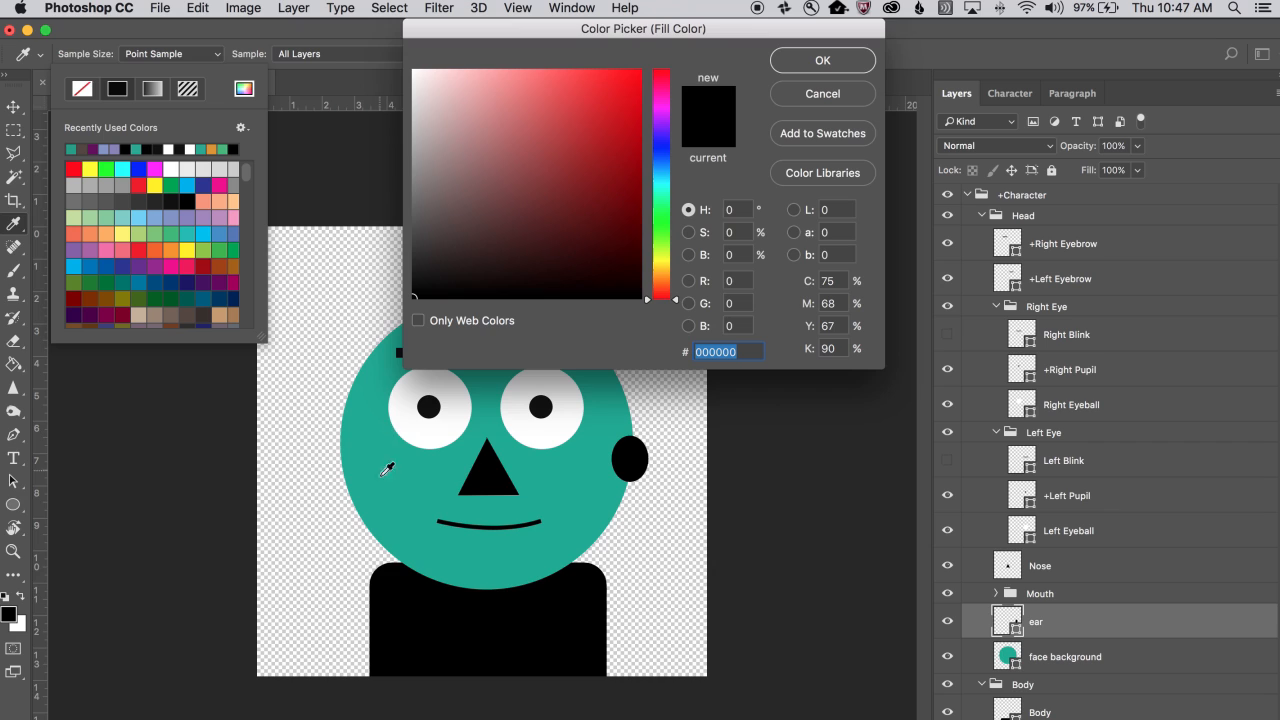
left_click(432, 465)
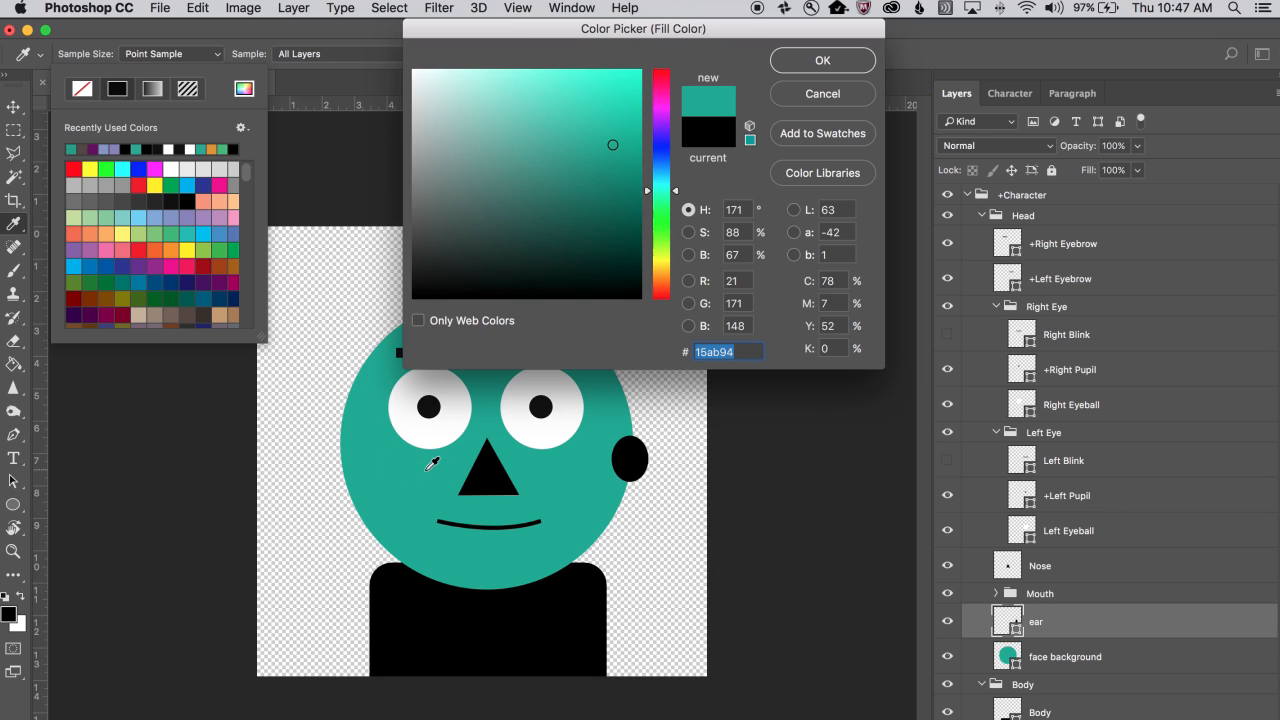
left_click(426, 404)
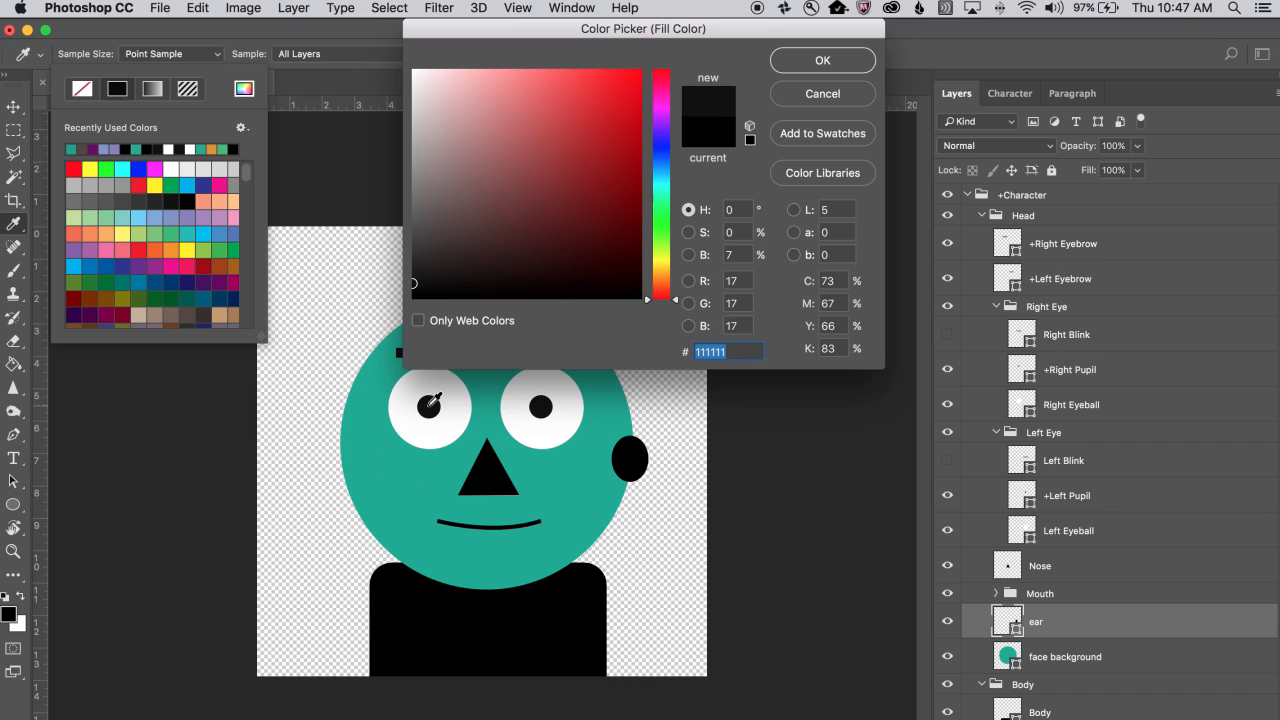
left_click(406, 482)
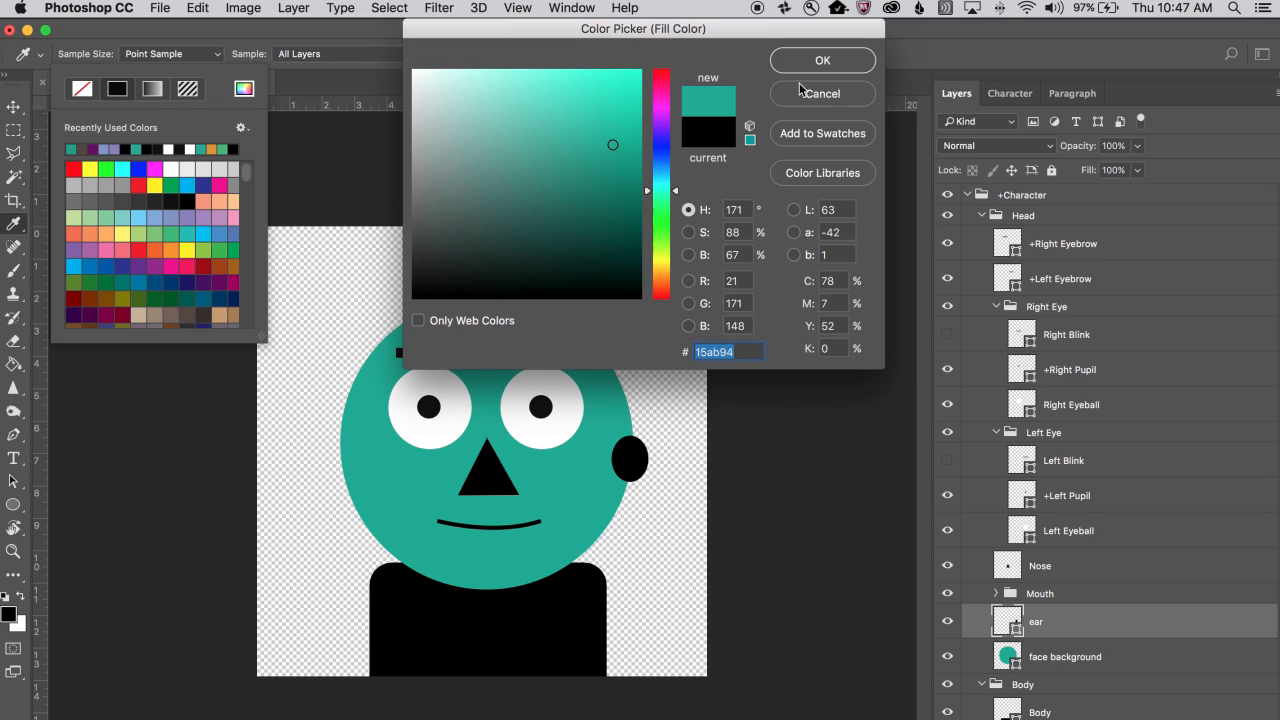
left_click(828, 60)
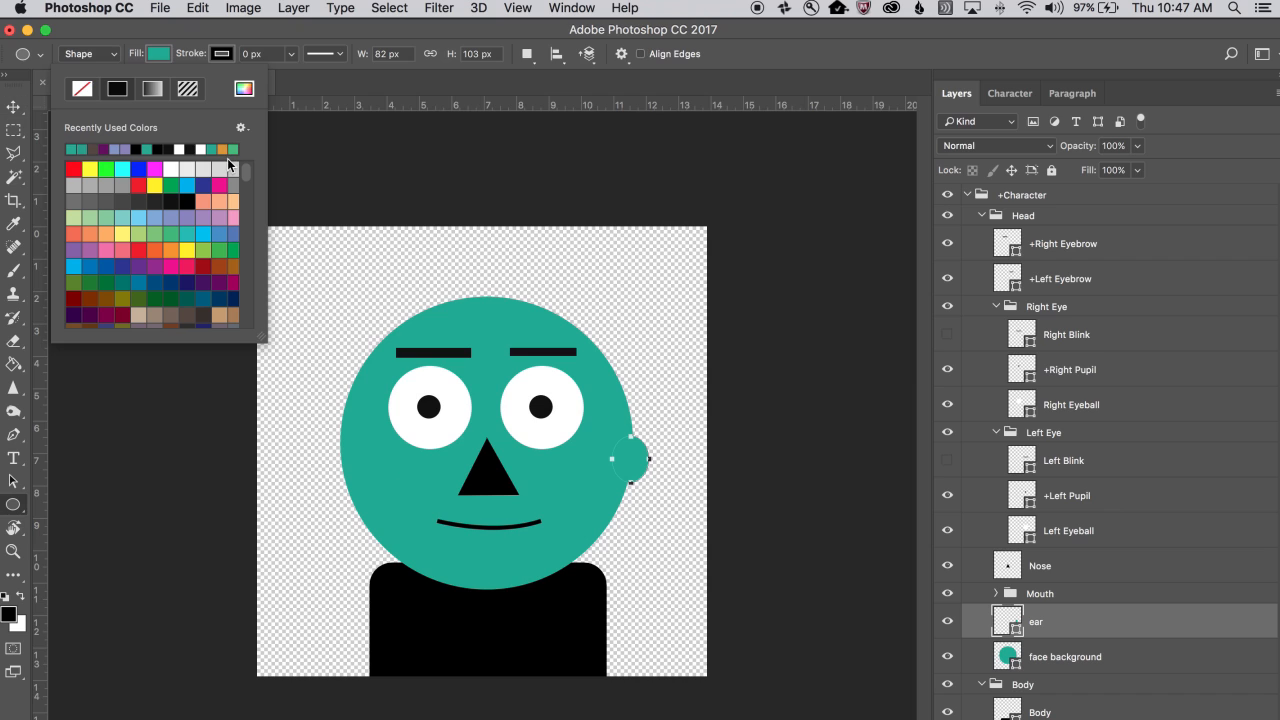
- Darken the ear's fill color slightly to 15a08b
left_click(244, 89)
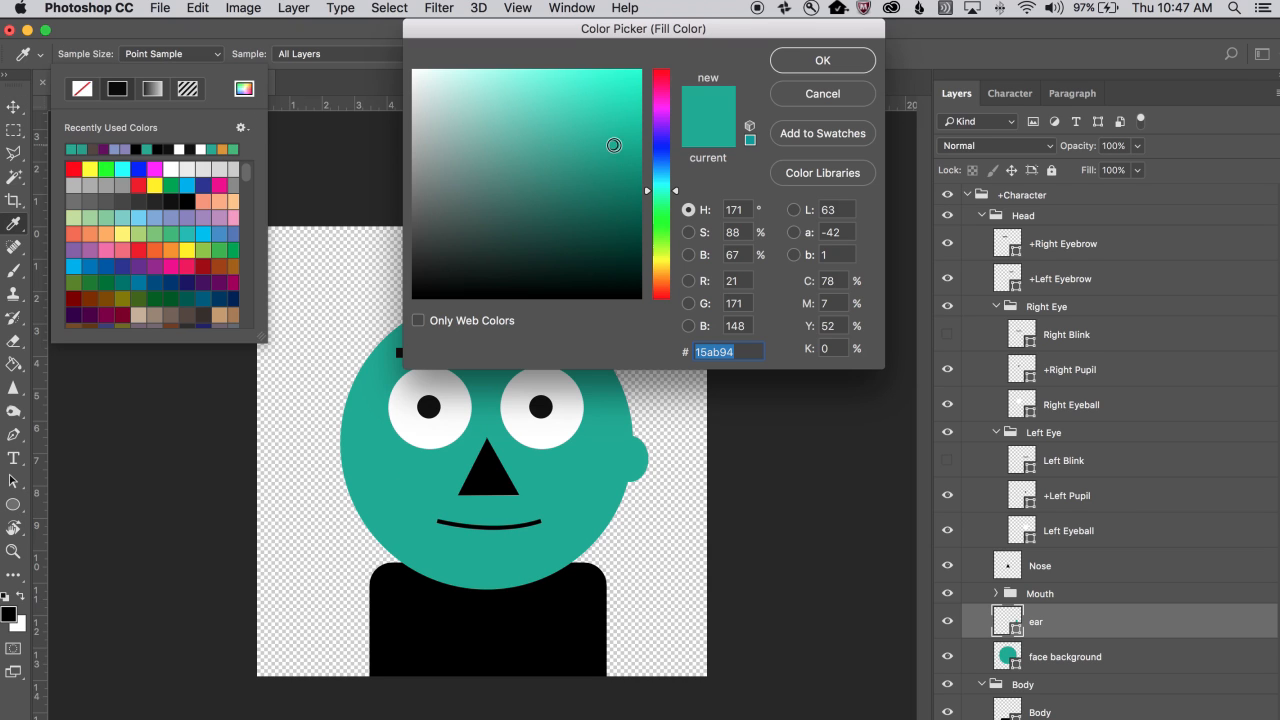
left_click_drag(614, 145, 612, 156)
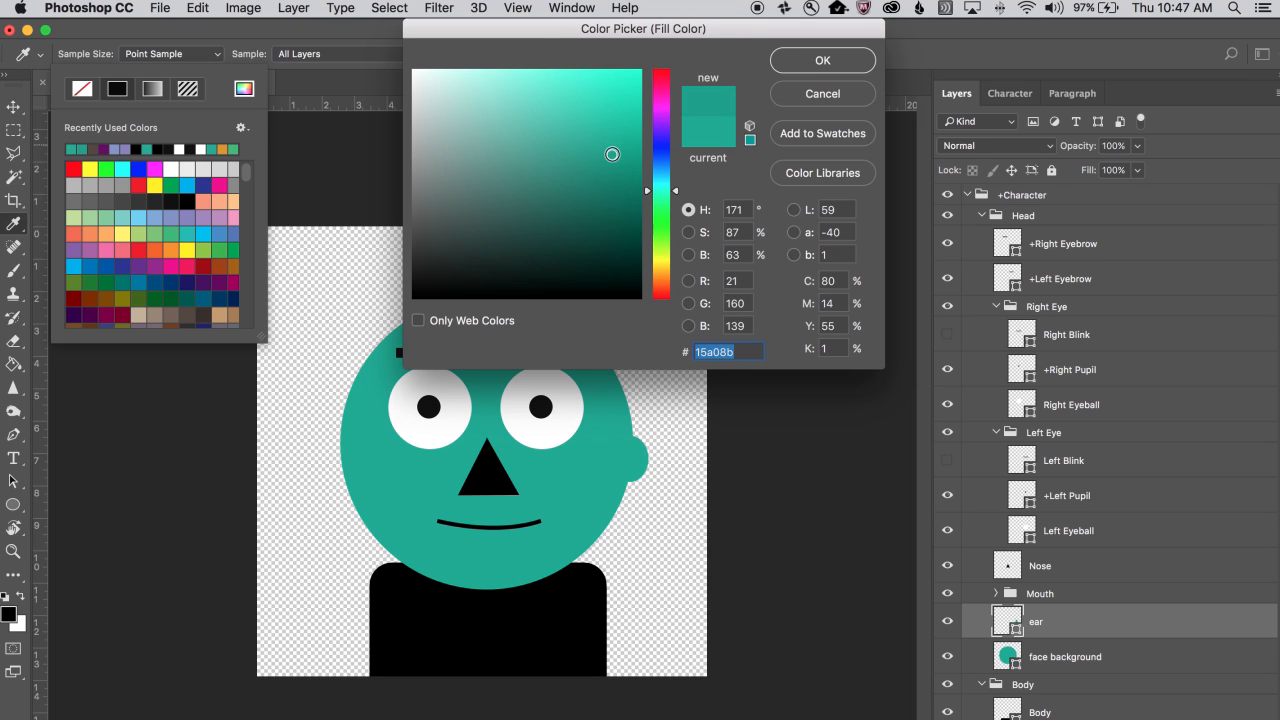
left_click(823, 60)
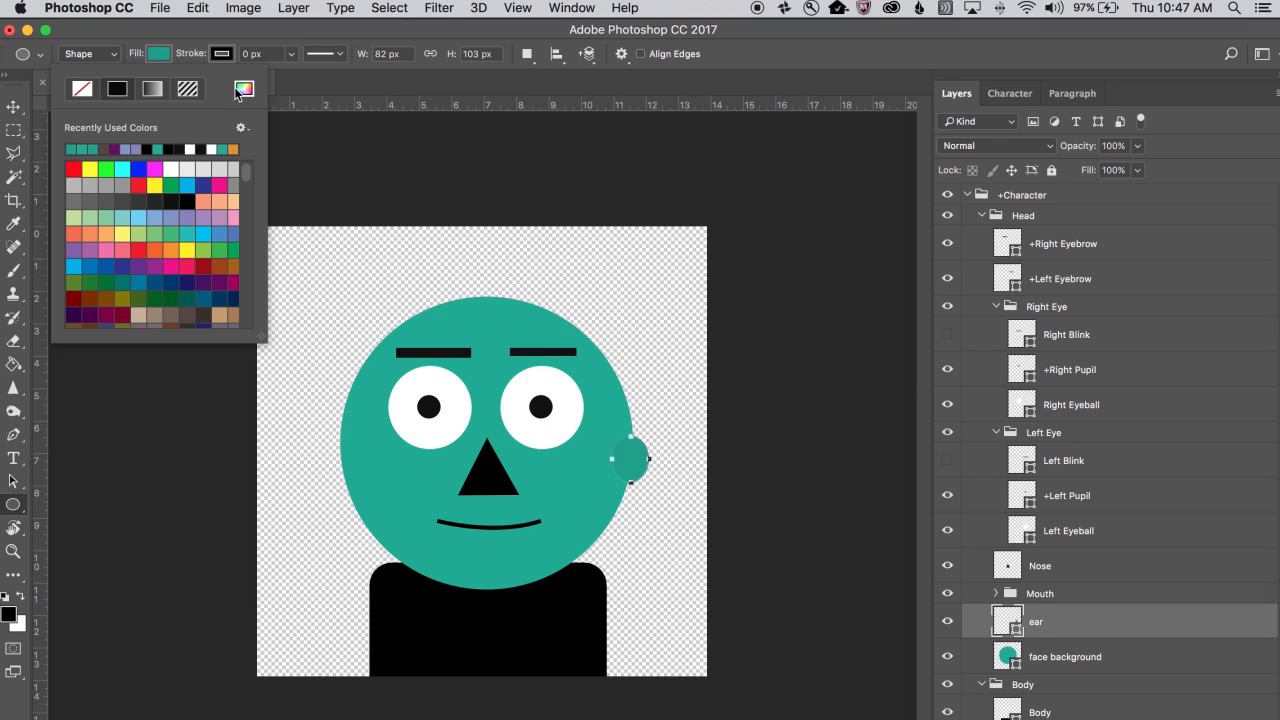
- Move the ear layer below face background and shift the ear slightly upward on the canvas
left_click(12, 106)
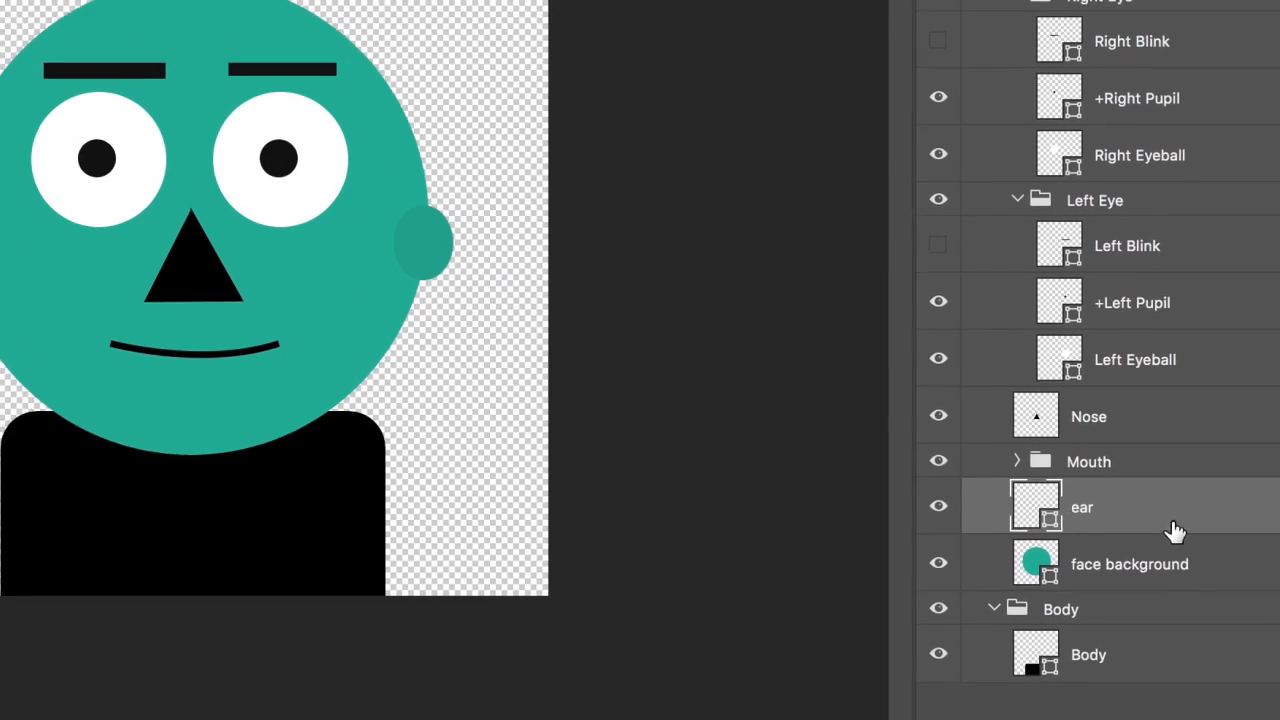
left_click_drag(1087, 634, 1100, 656)
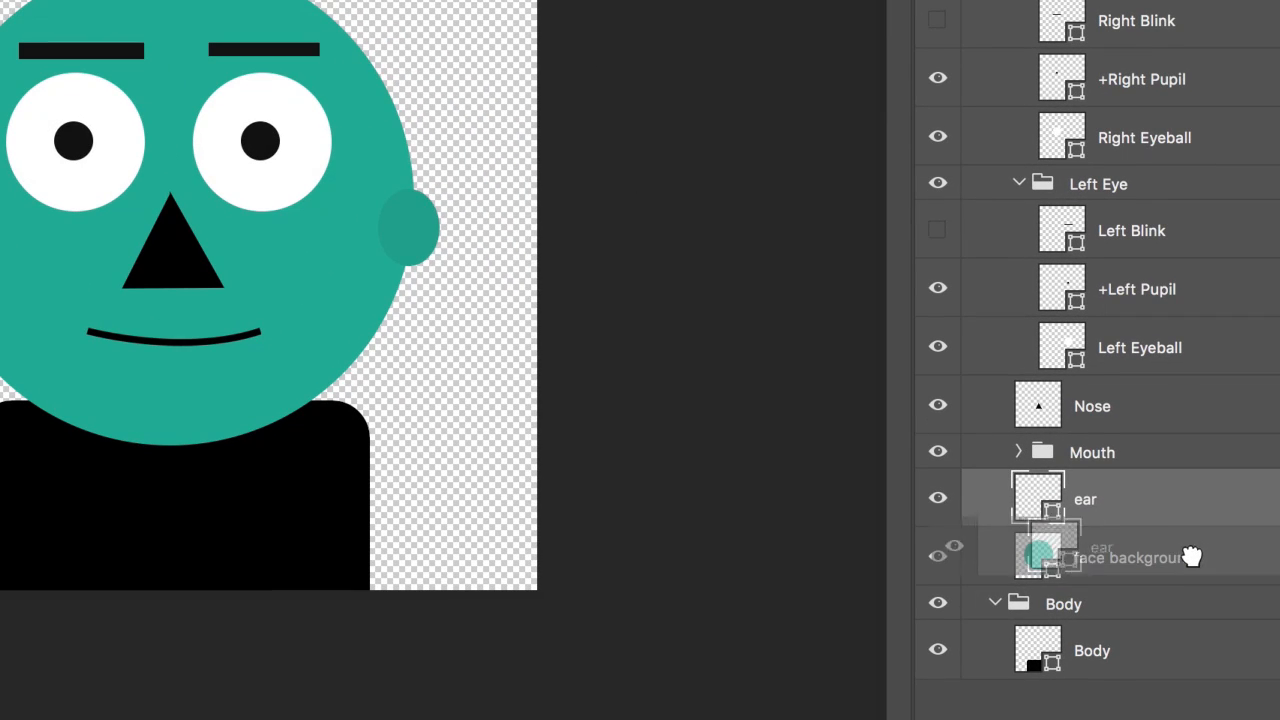
left_click_drag(1192, 557, 1206, 583)
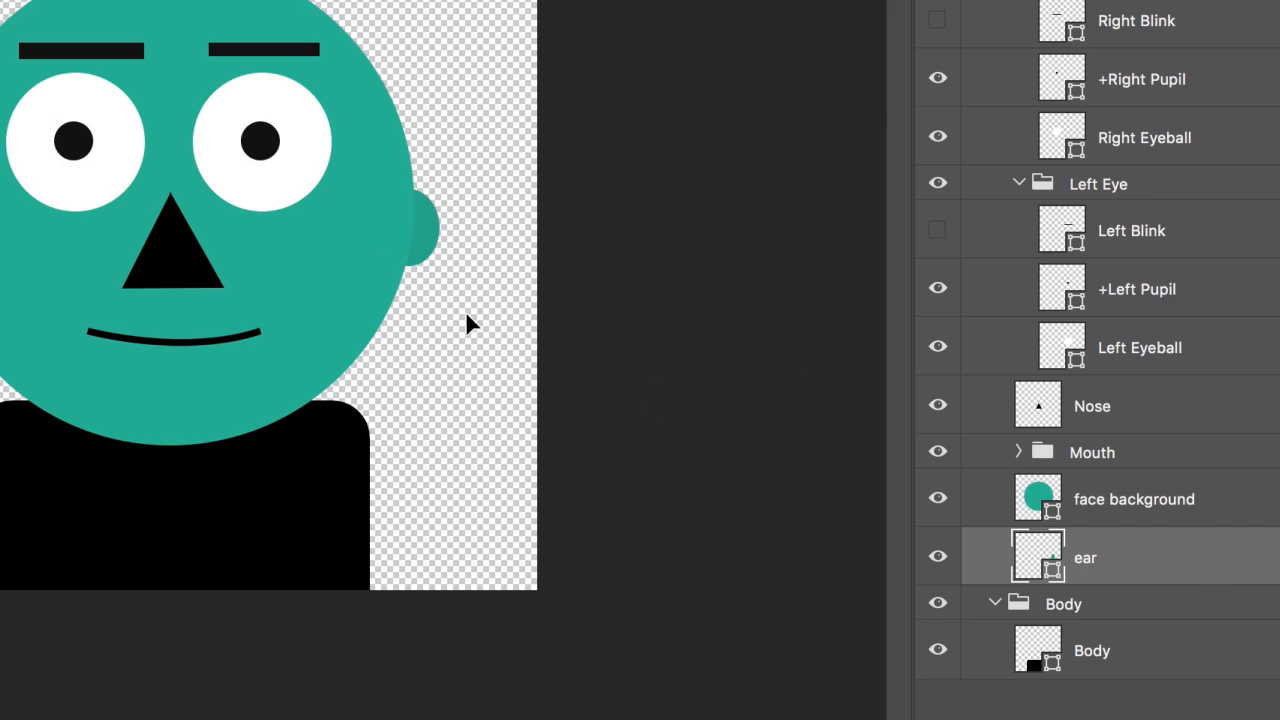
left_click_drag(467, 316, 470, 316)
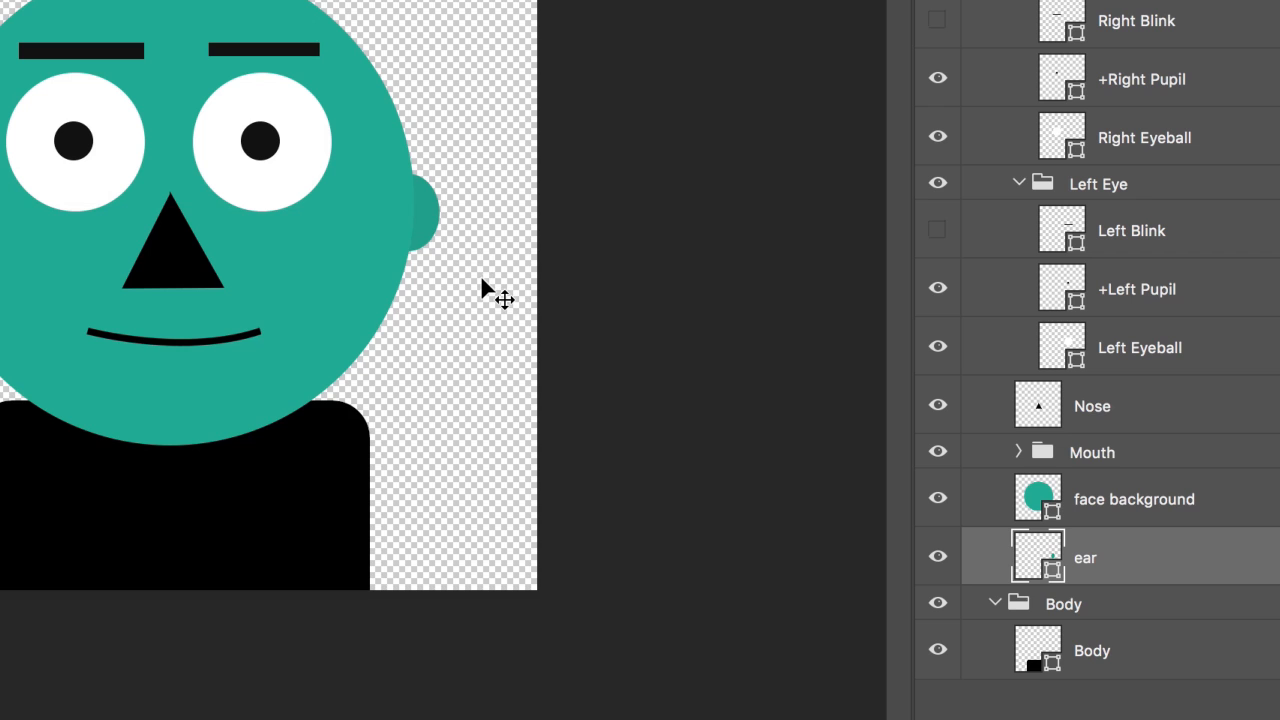
- Duplicate the ear layer and place the copy at the same height on the opposite side of the face
key("super+j")
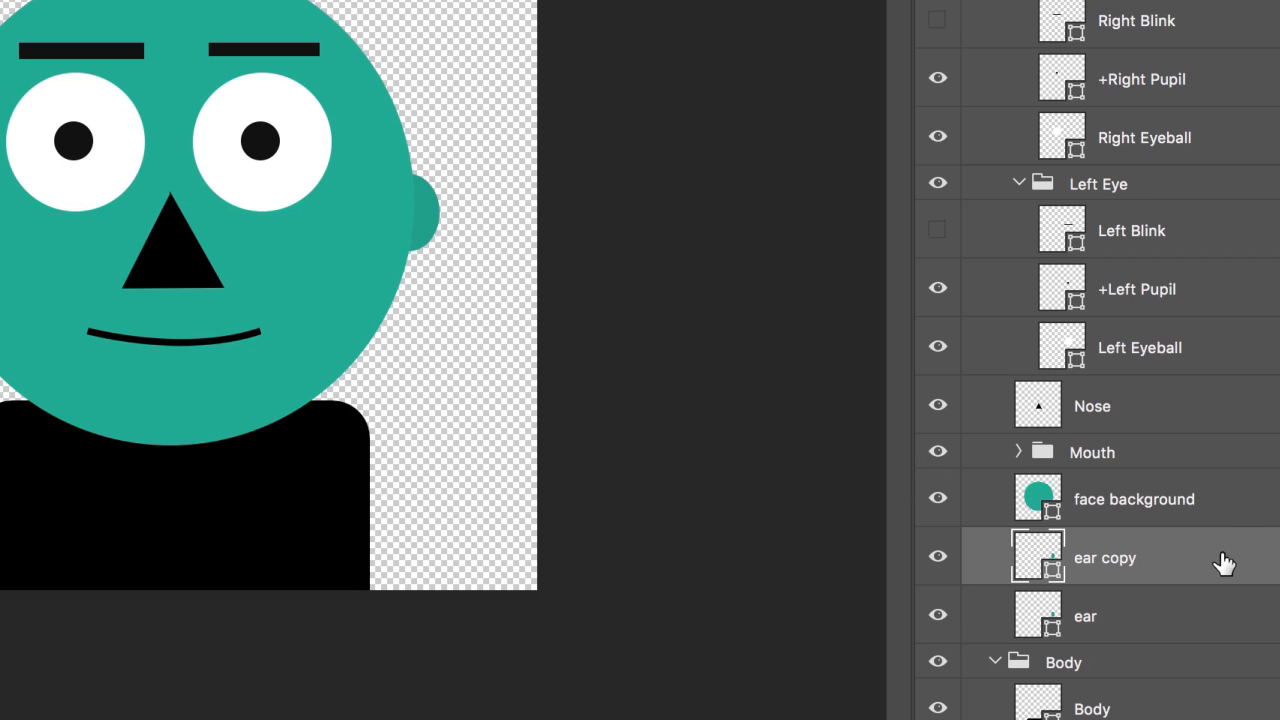
left_click_drag(476, 200, 0, 206)
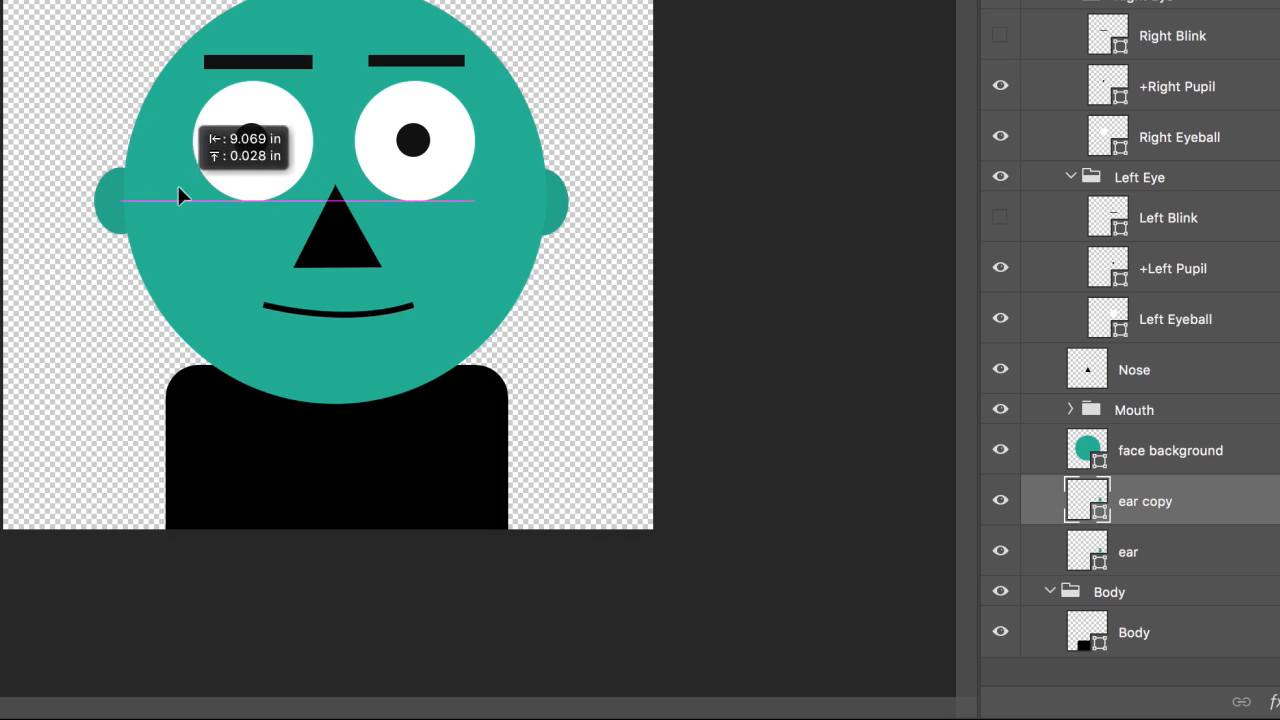
left_click_drag(180, 196, 185, 190)
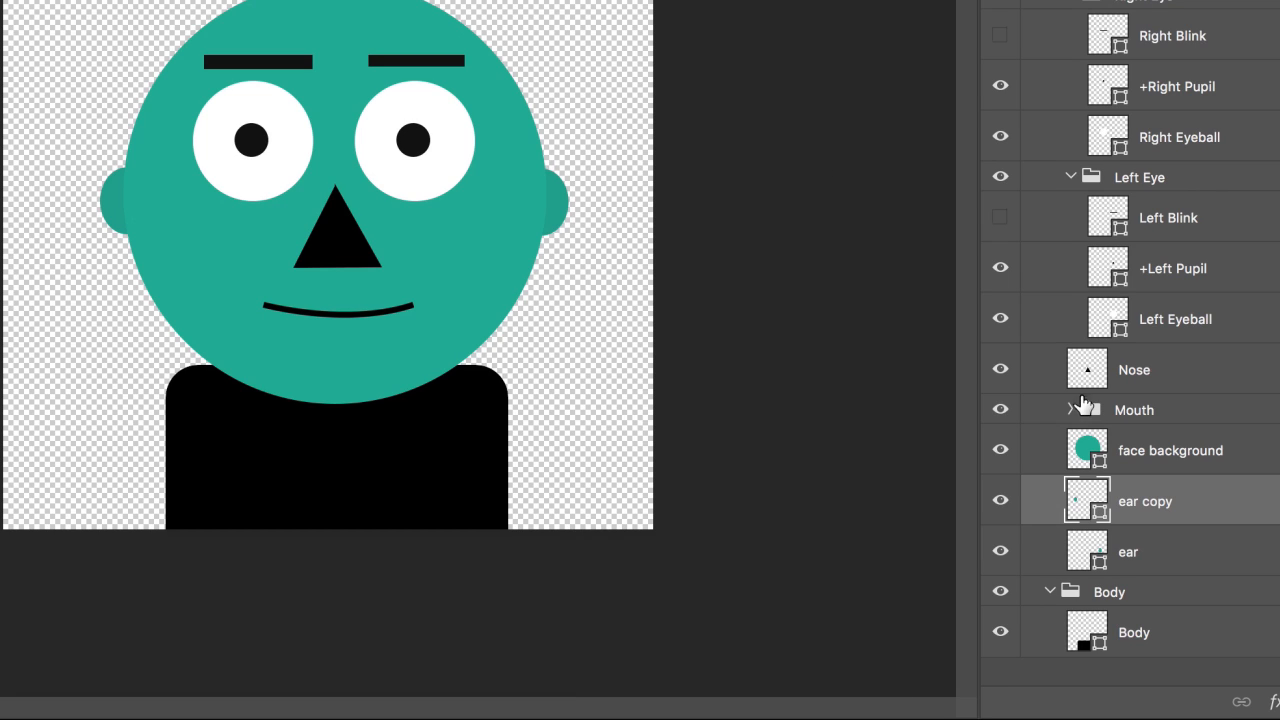
- Add a new layer above face background and outline a triangular hair spike on top of the head with the Polygonal Lasso
left_click(1194, 452)
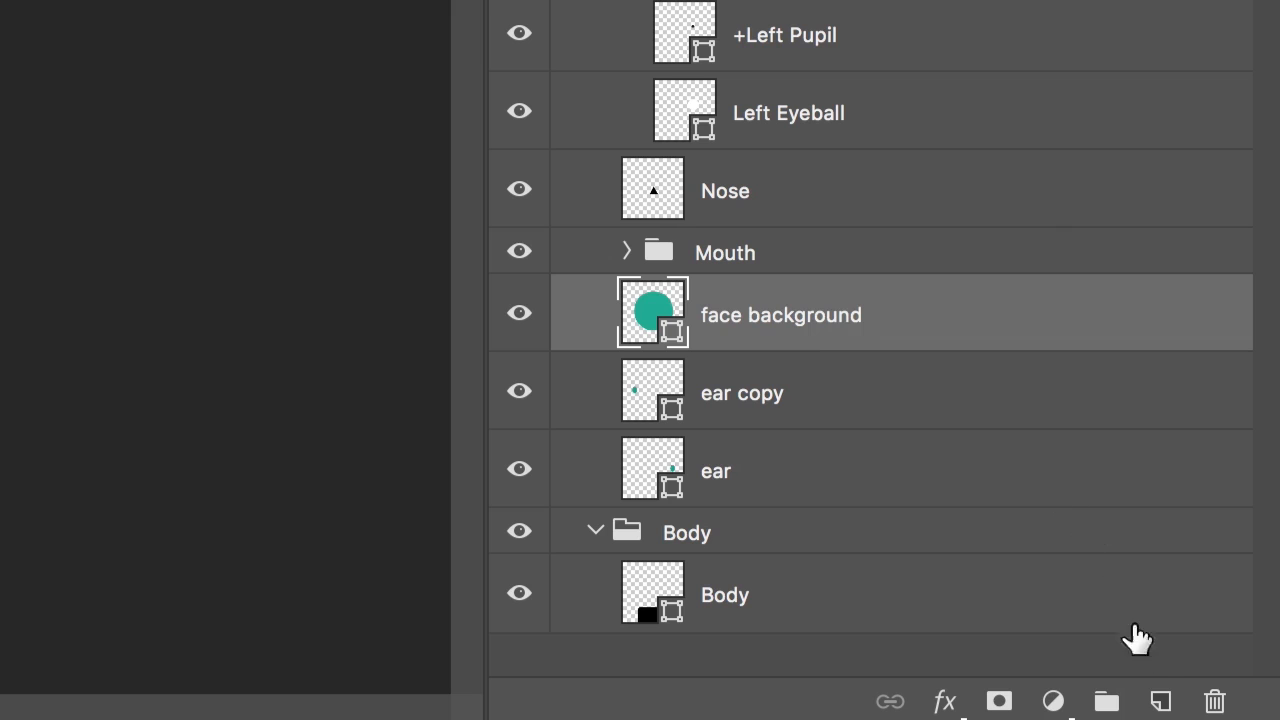
left_click(1160, 700)
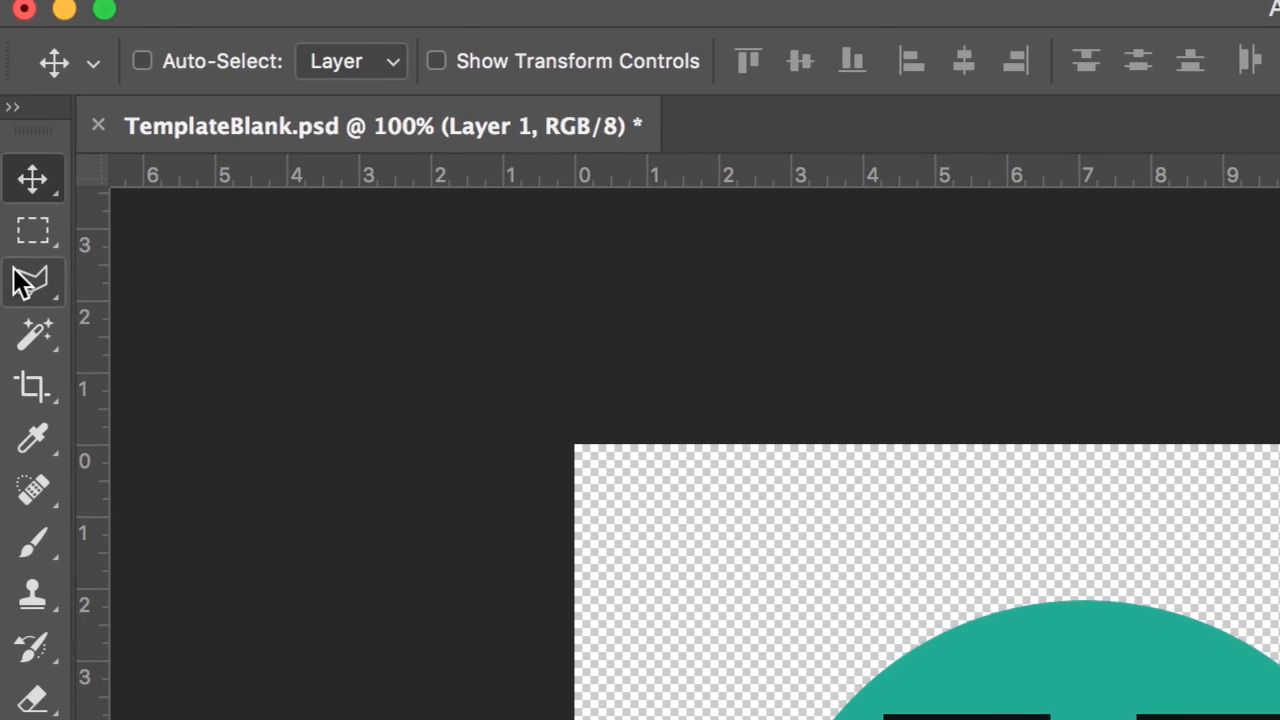
left_click(4, 256)
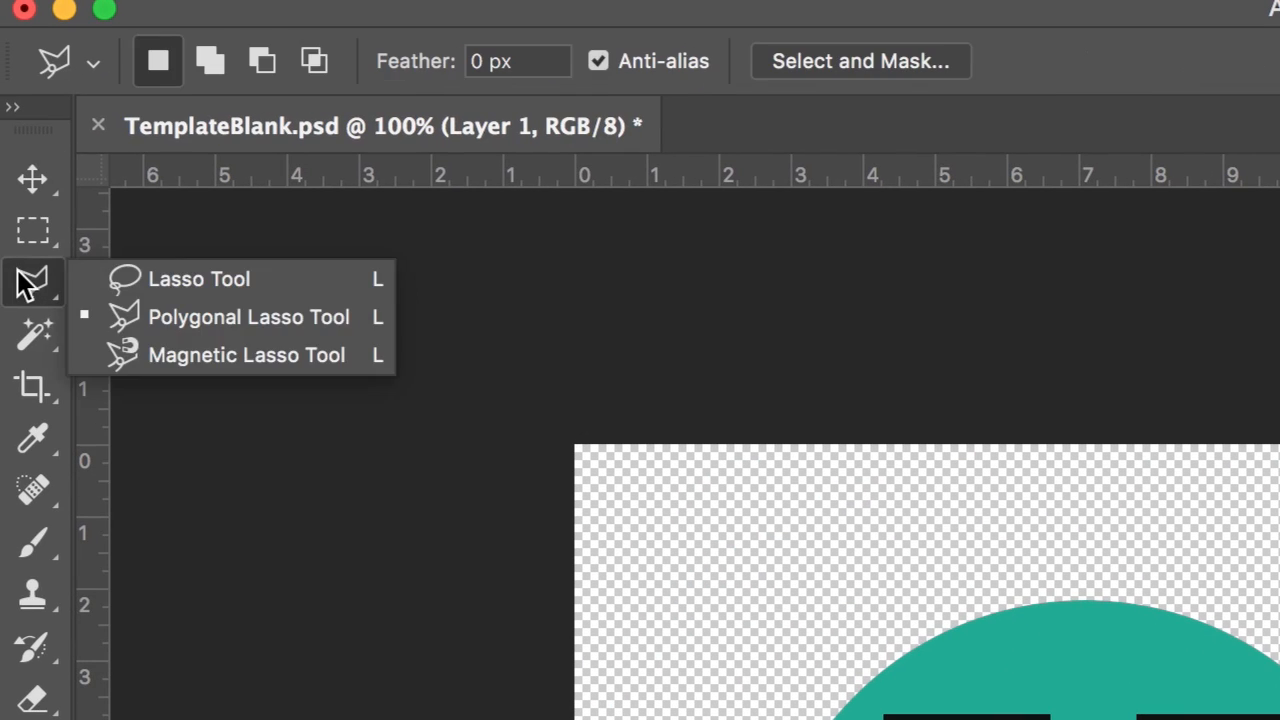
left_click(267, 317)
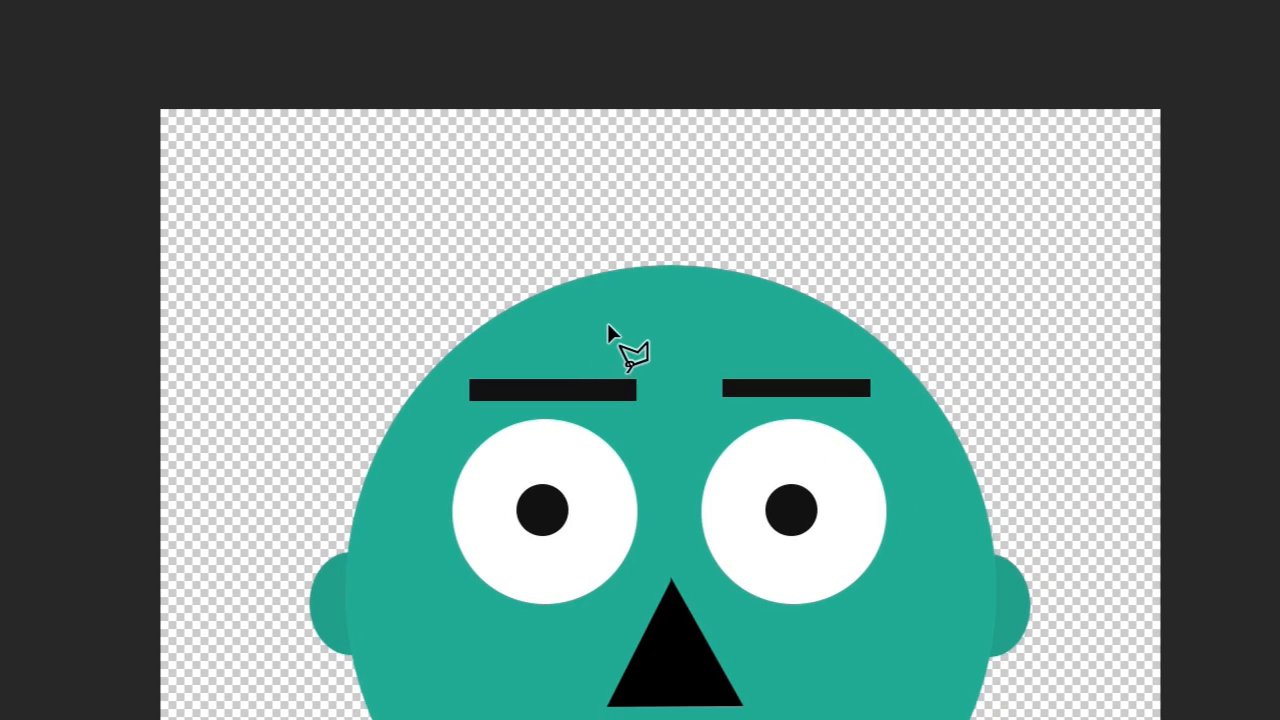
left_click(612, 328)
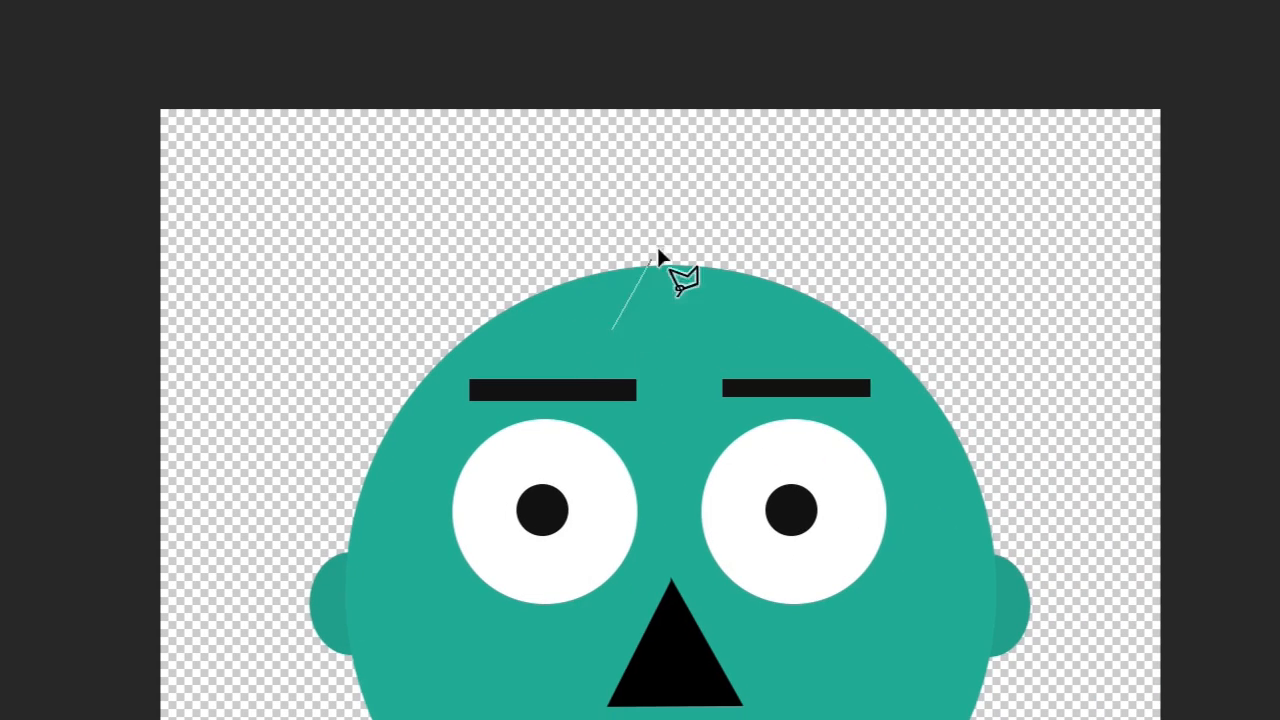
left_click(779, 130)
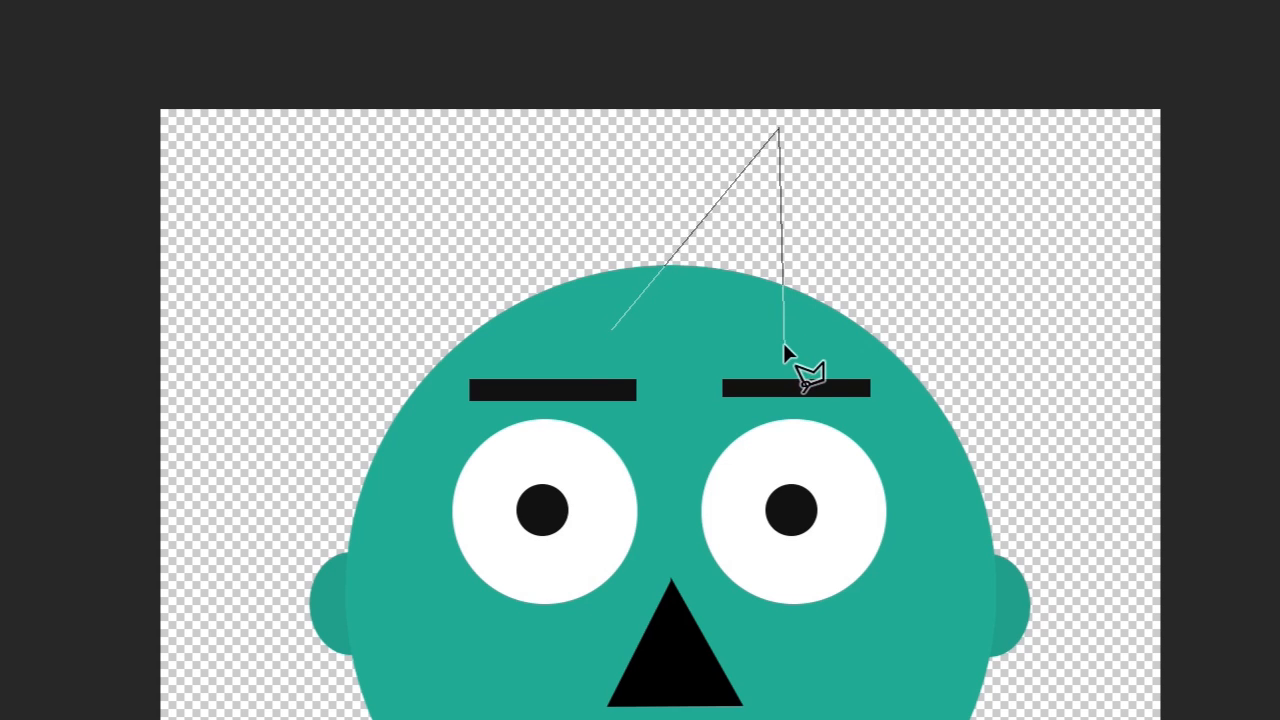
left_click(780, 345)
left_click(613, 330)
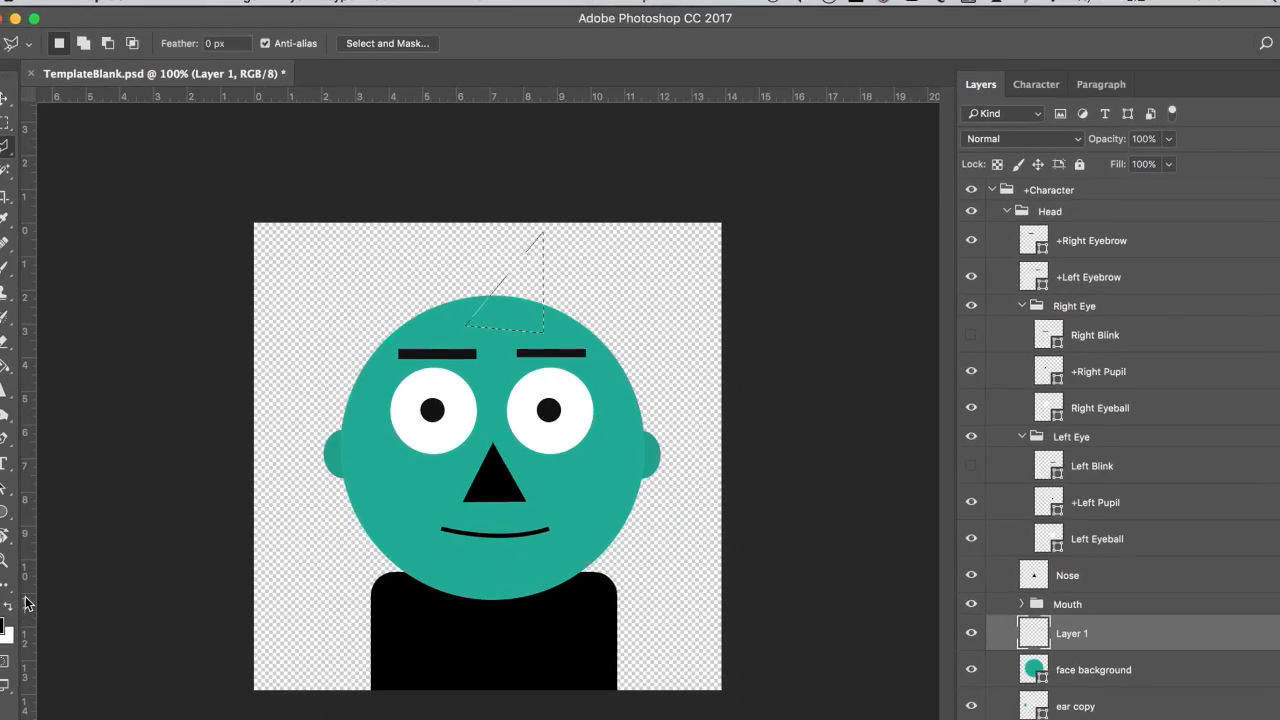
- Set the foreground color to orange-red ff4200 and fill the triangular selection with it using the Paint Bucket, then deselect
left_click(3, 627)
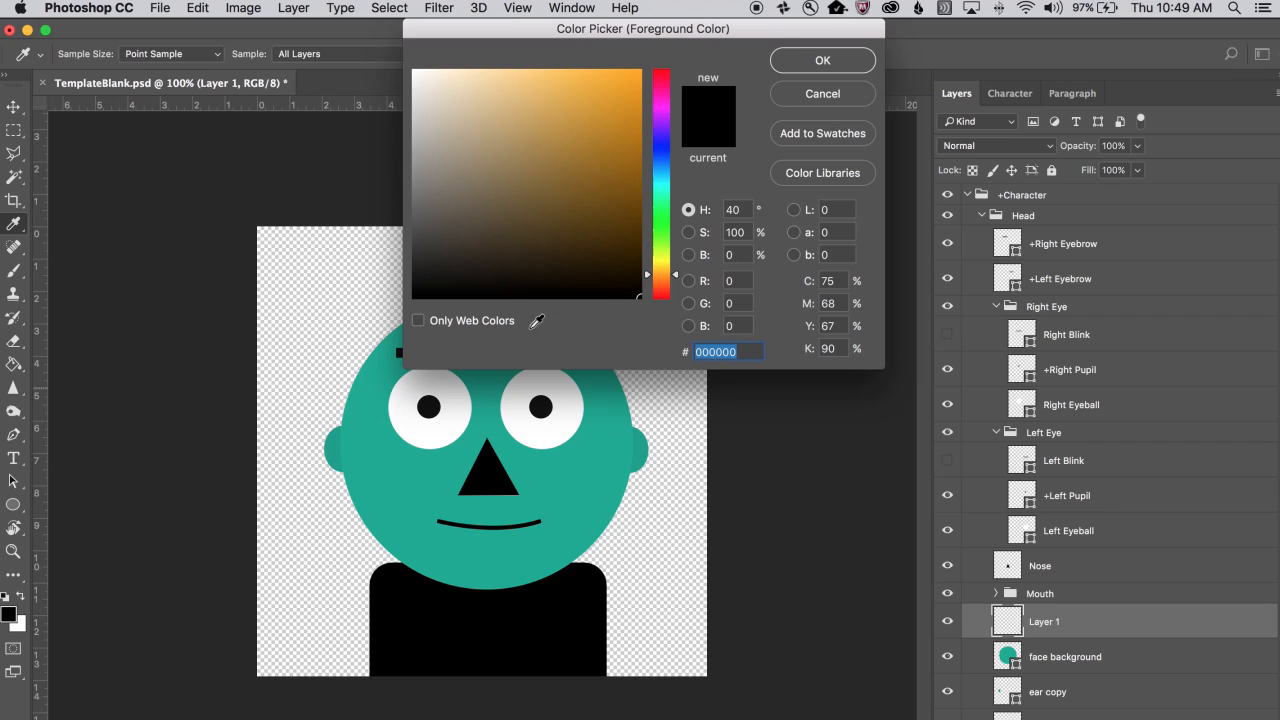
left_click_drag(665, 275, 668, 292)
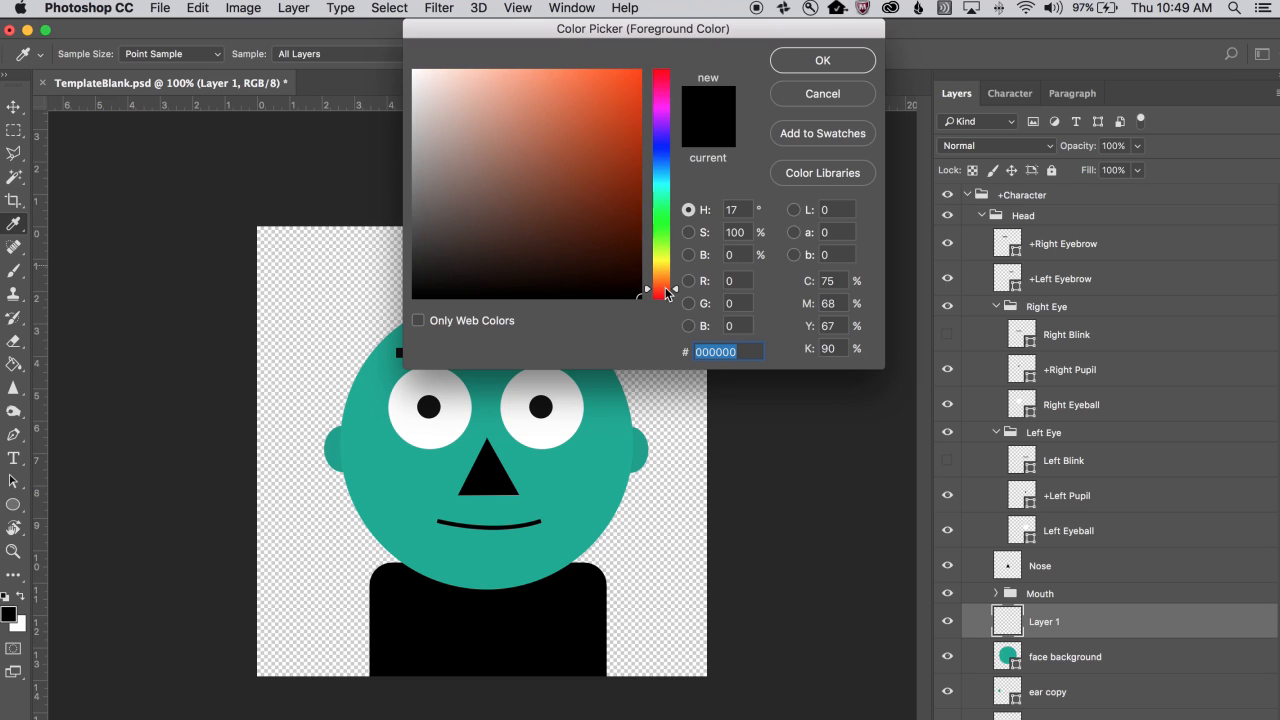
left_click_drag(634, 126, 641, 68)
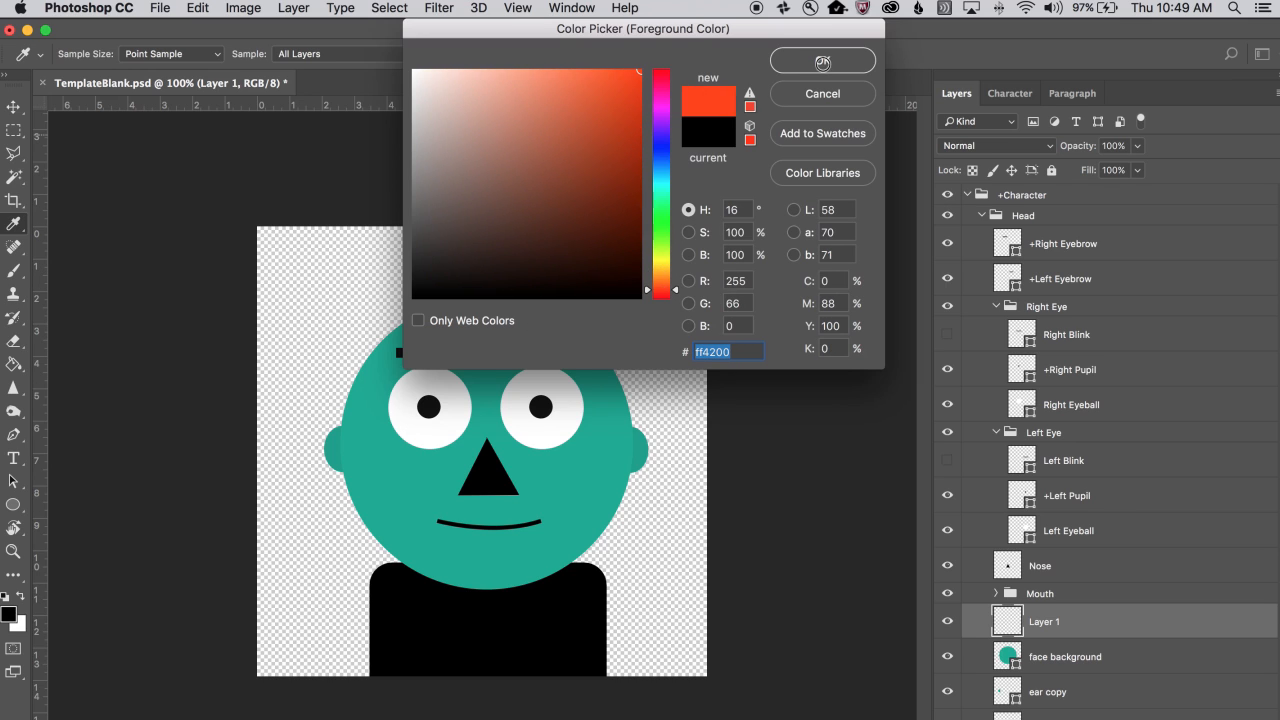
left_click(824, 61)
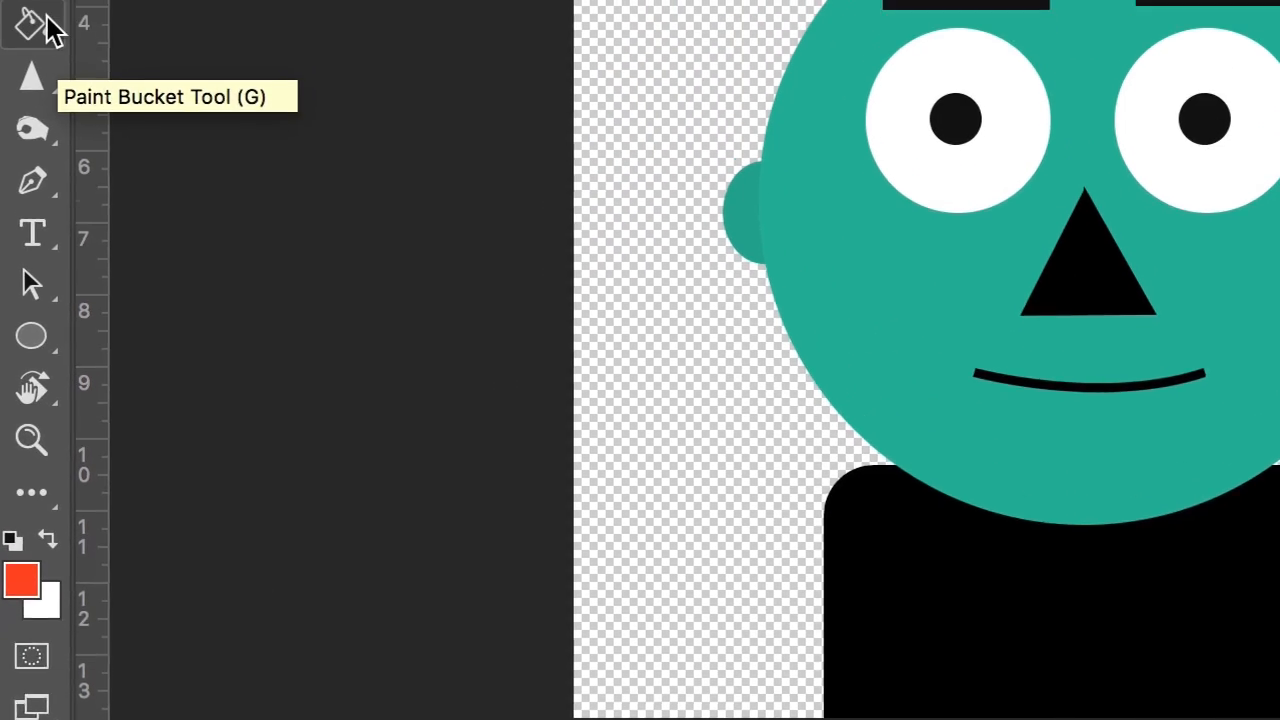
left_click(45, 23)
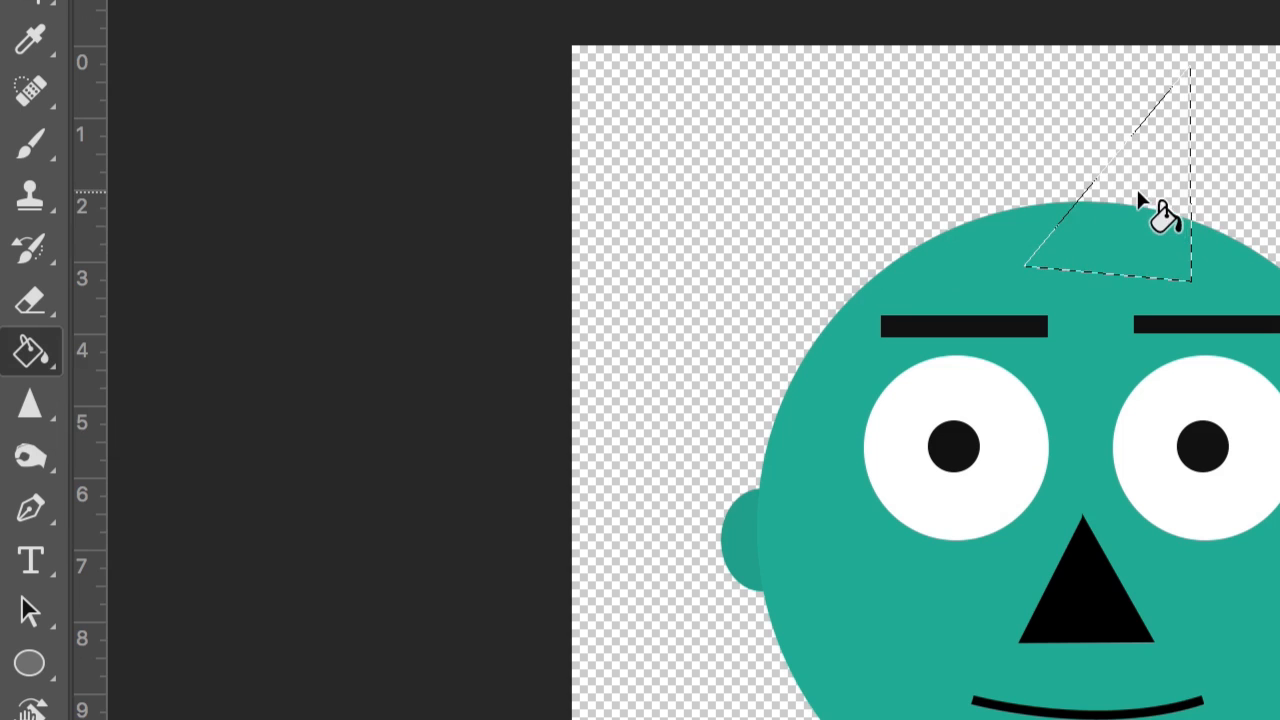
left_click(1145, 205)
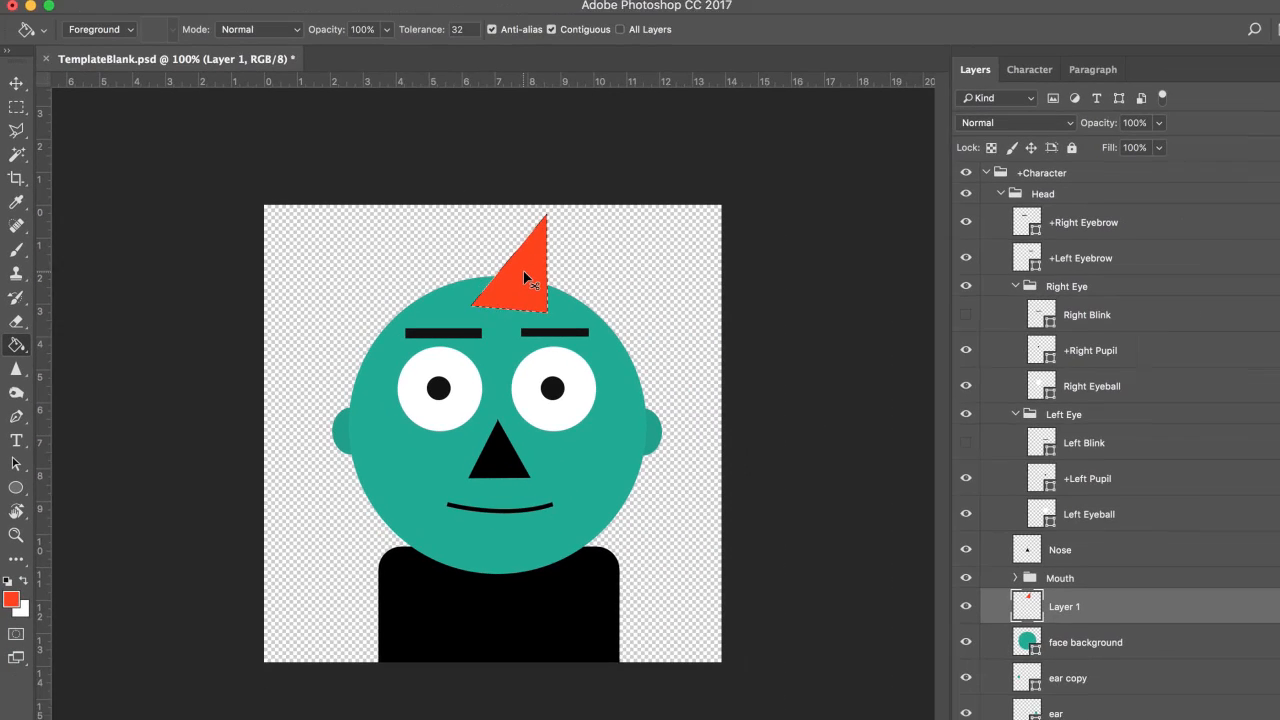
left_click(16, 88)
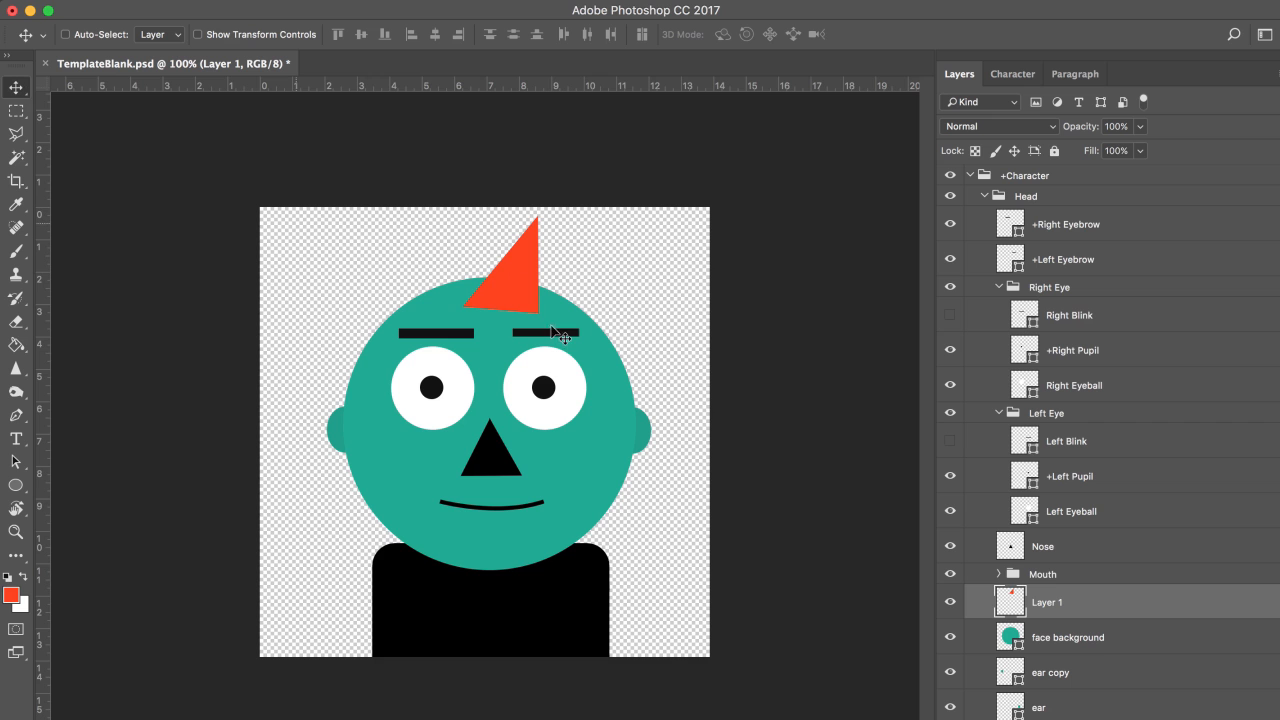
- Rename the new spike layer as hair
double_click(1050, 603)
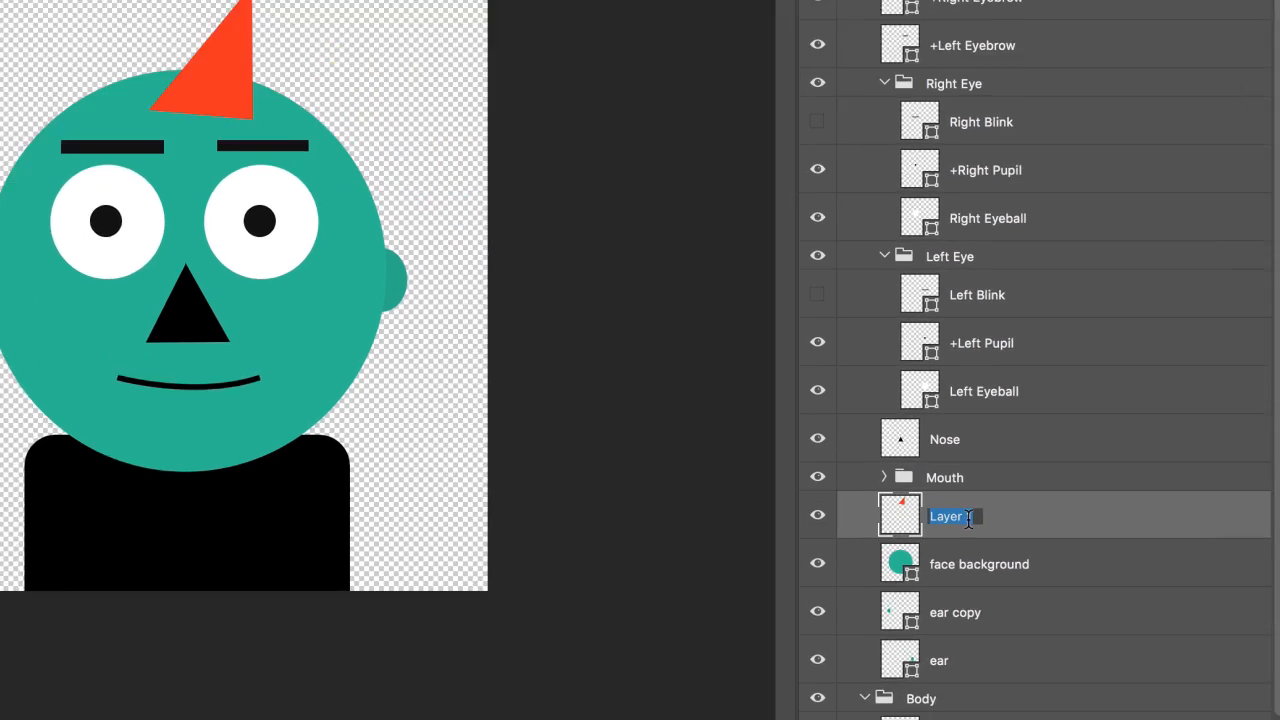
type("hair")
key("Return")
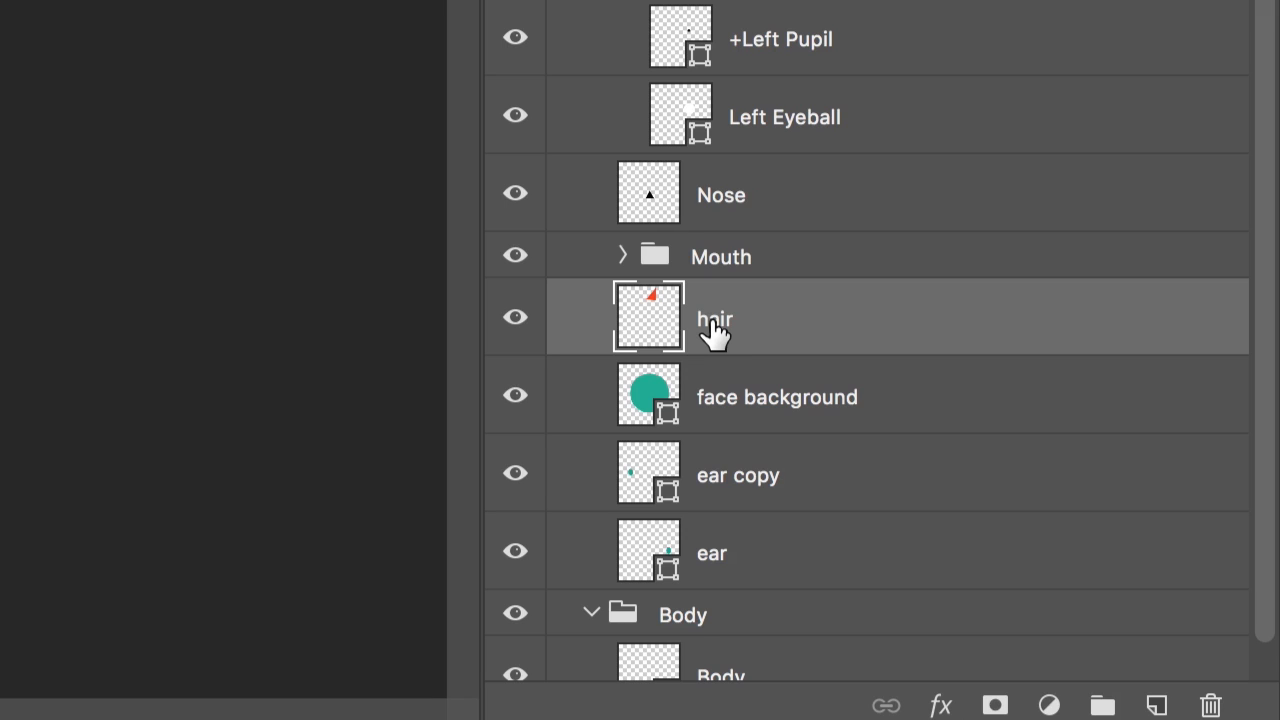
- Prefix the hair layer's name with a plus sign so it reads +hair
double_click(714, 318)
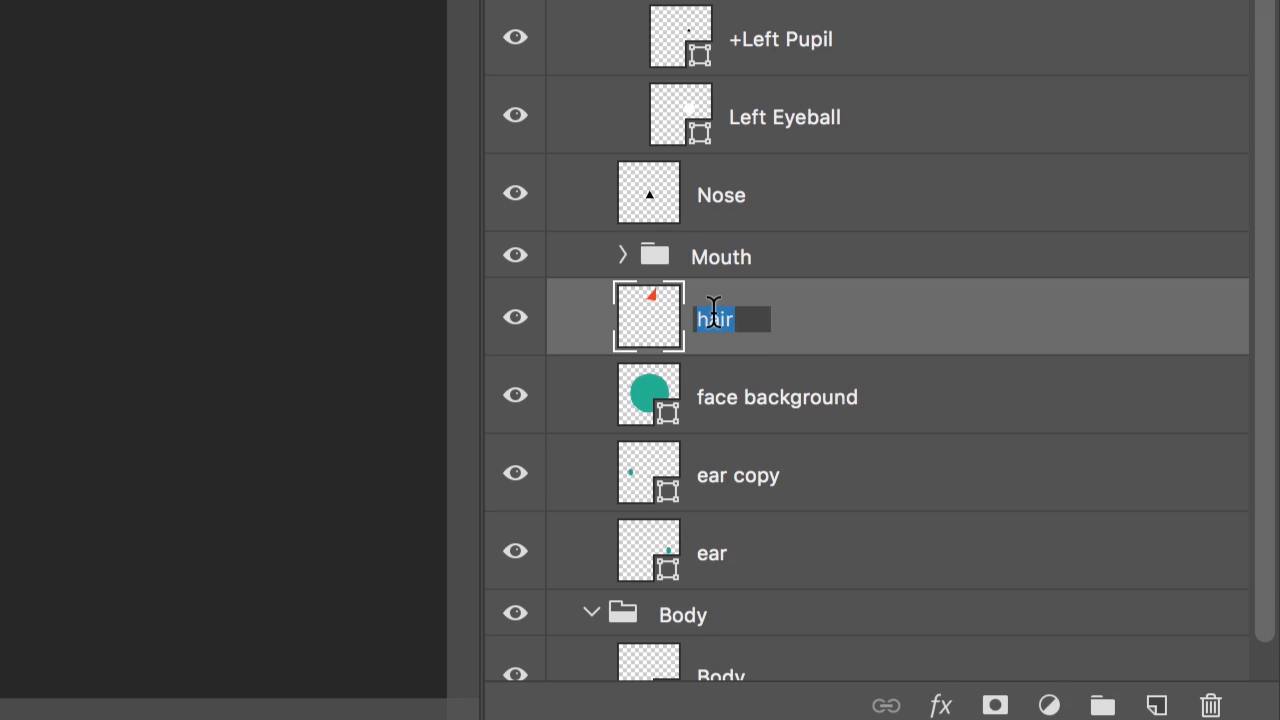
key("Left")
type("+")
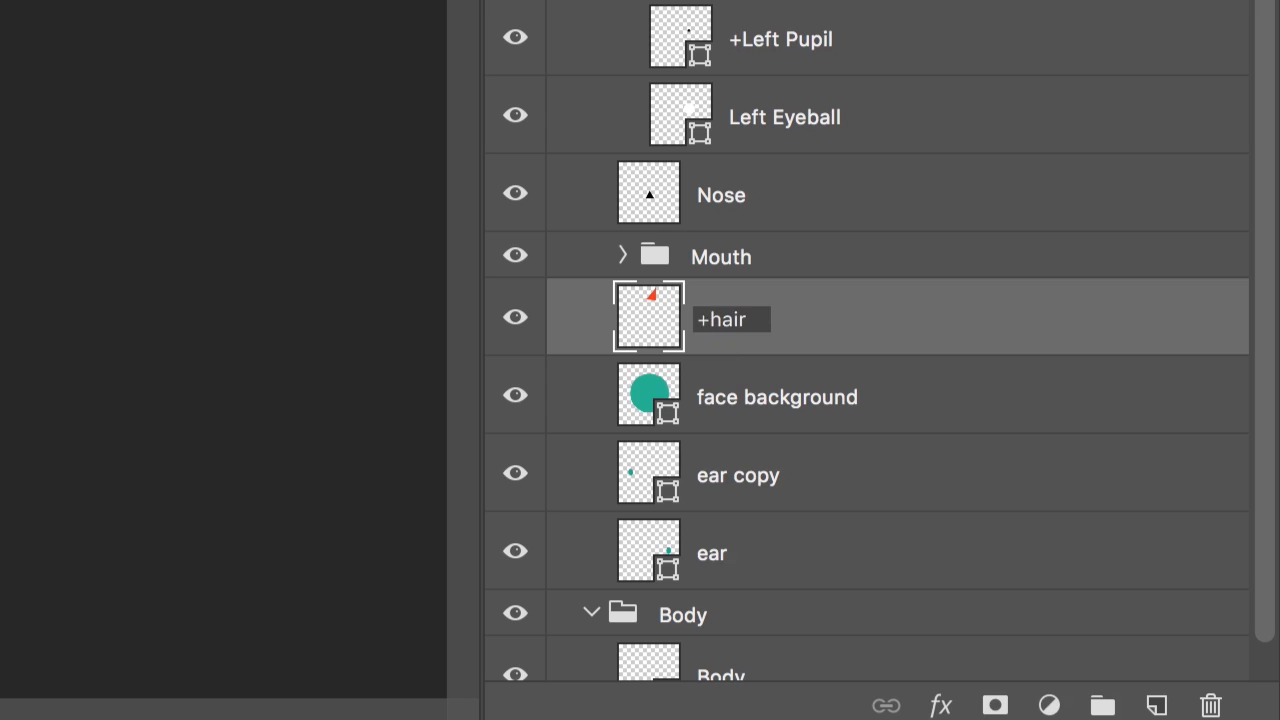
key("Return")
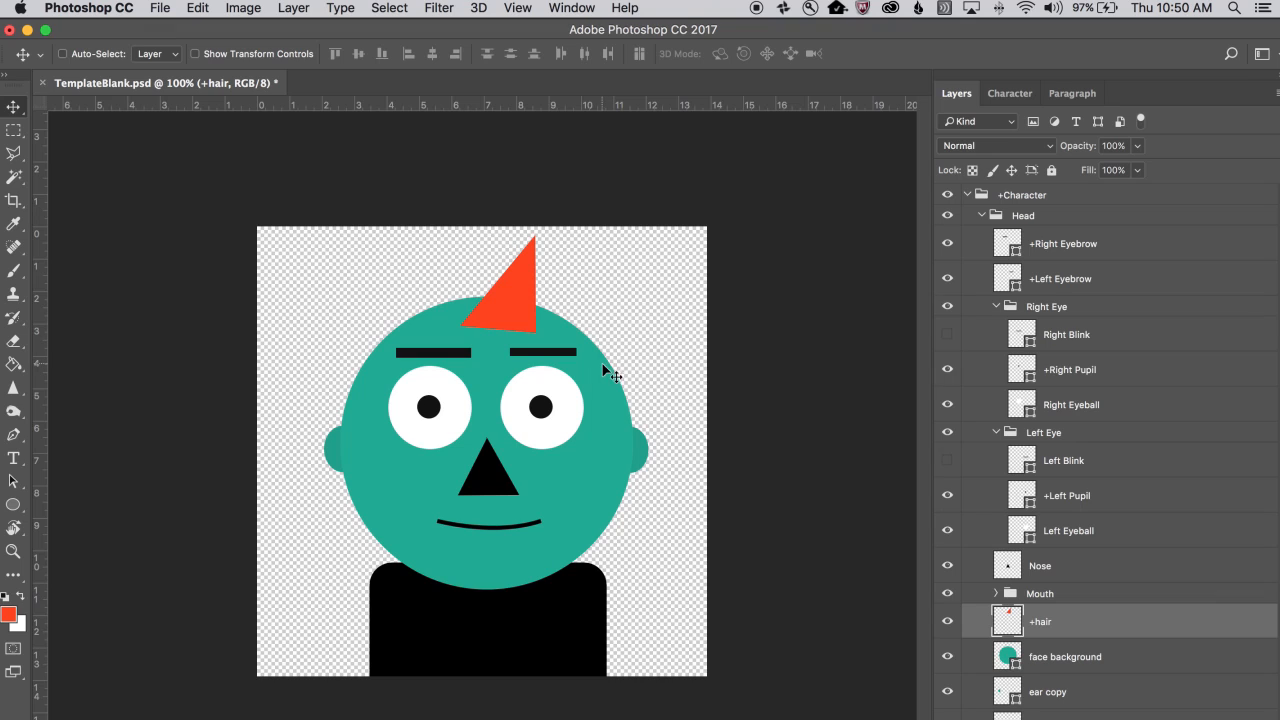
- Duplicate the hair spike twice and place one copy on each side of the original, overlapping it along the top of the head
key("super+j")
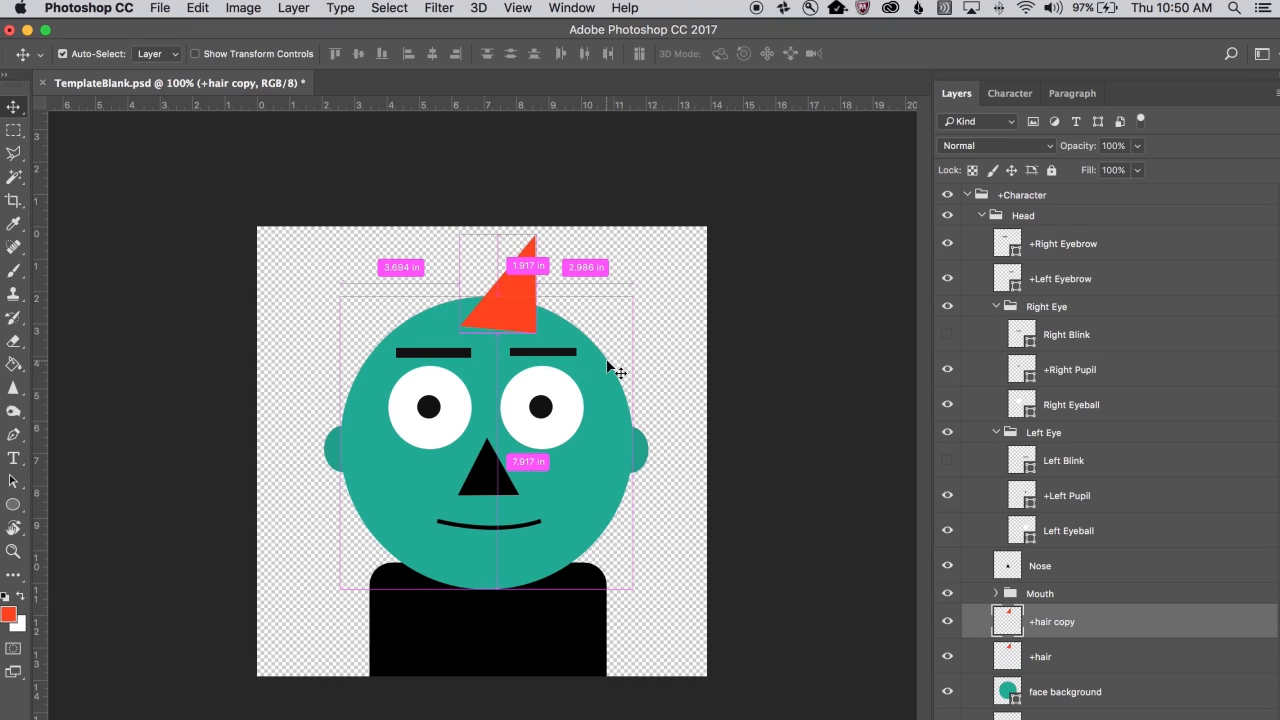
left_click_drag(566, 305, 605, 320)
key("super+j")
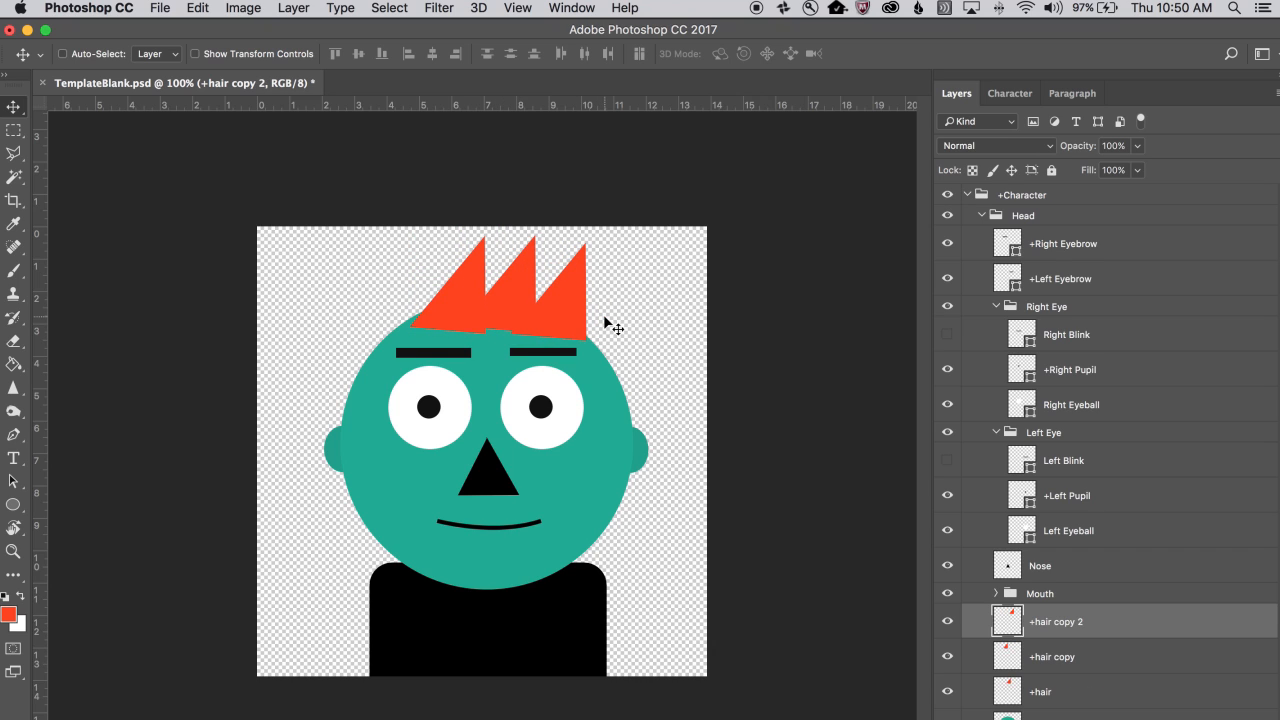
right_click(467, 308)
left_click(467, 312)
mouse_move(467, 310)
left_mouse_down()
mouse_move(462, 299)
mouse_move(467, 313)
left_mouse_up()
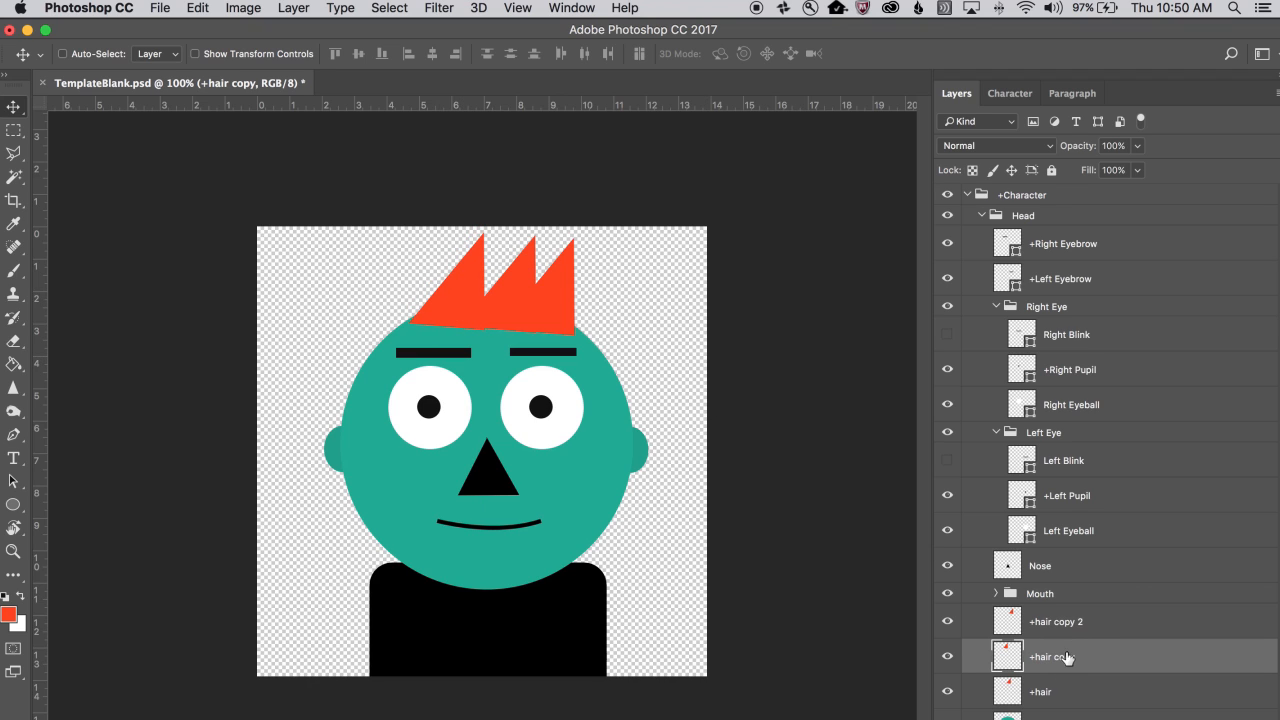
- Select the +hair copy layer and shift its spike slightly upward on the head
left_click(1082, 621)
left_click(1071, 691)
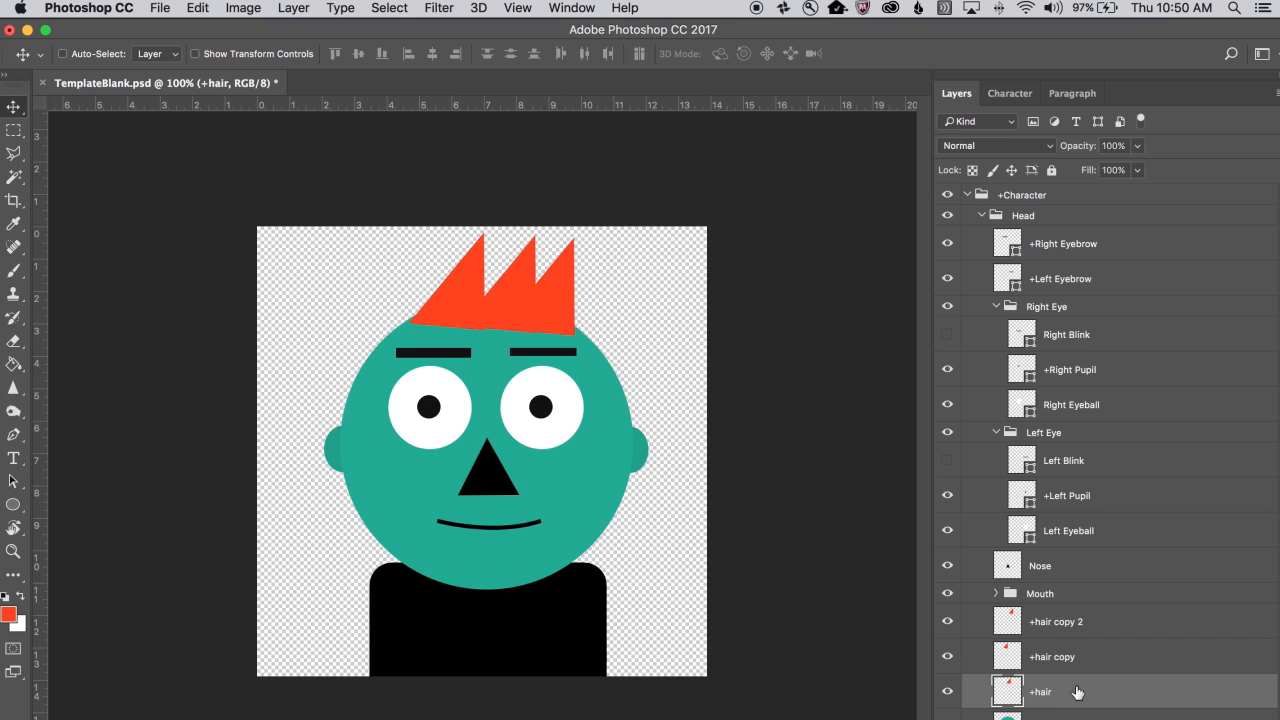
right_click(425, 304)
left_click(438, 314)
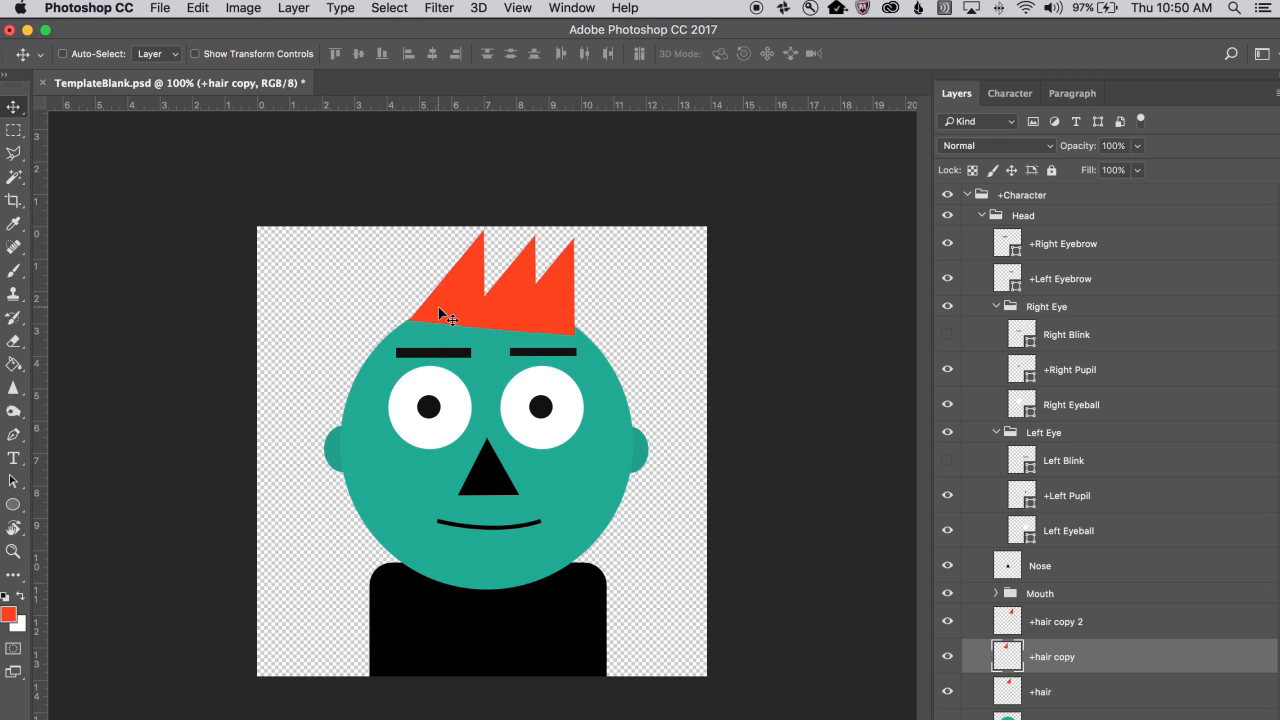
- Select the +hair copy layer and the +hair layer in turn directly from their spikes on the canvas
right_click(452, 308)
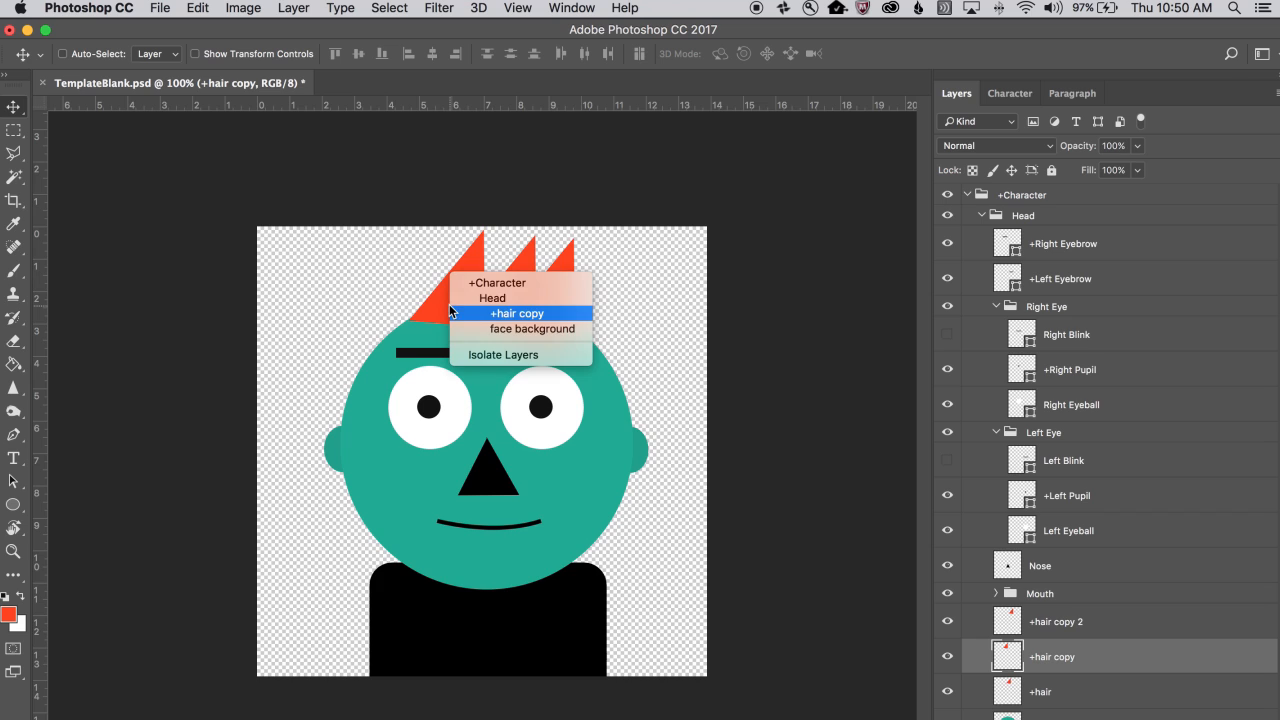
left_click(502, 316)
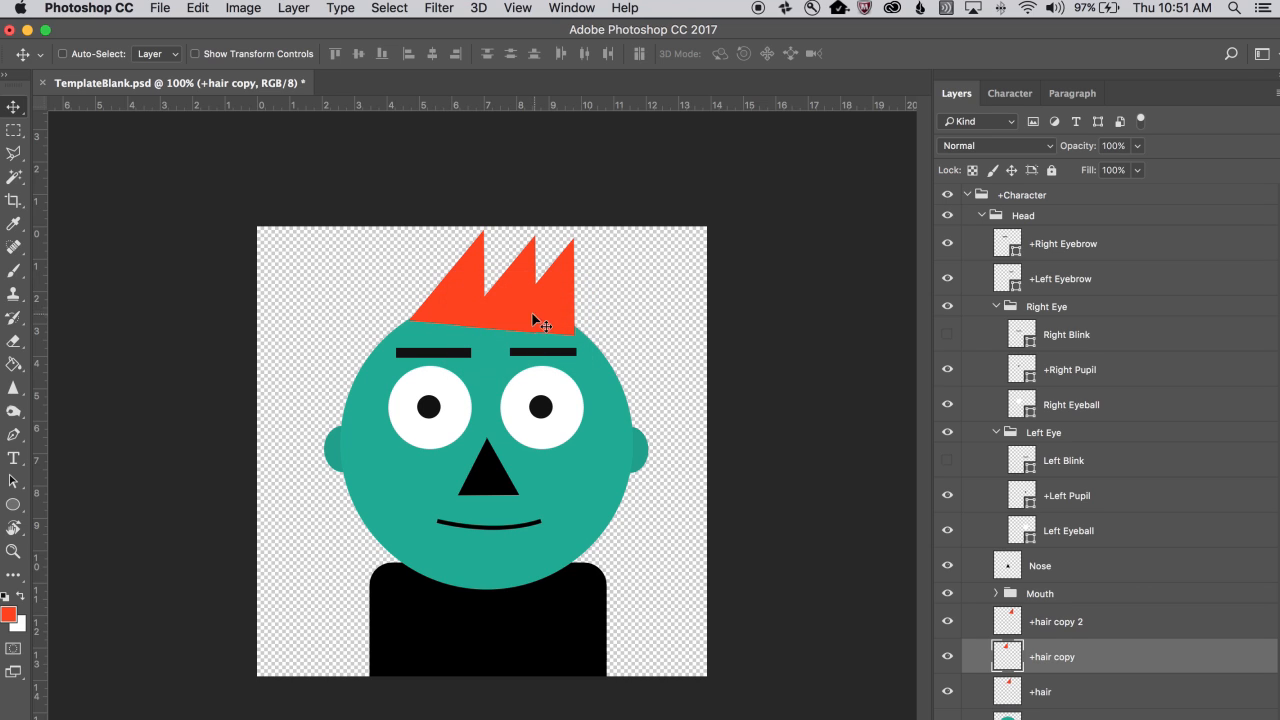
right_click(509, 297)
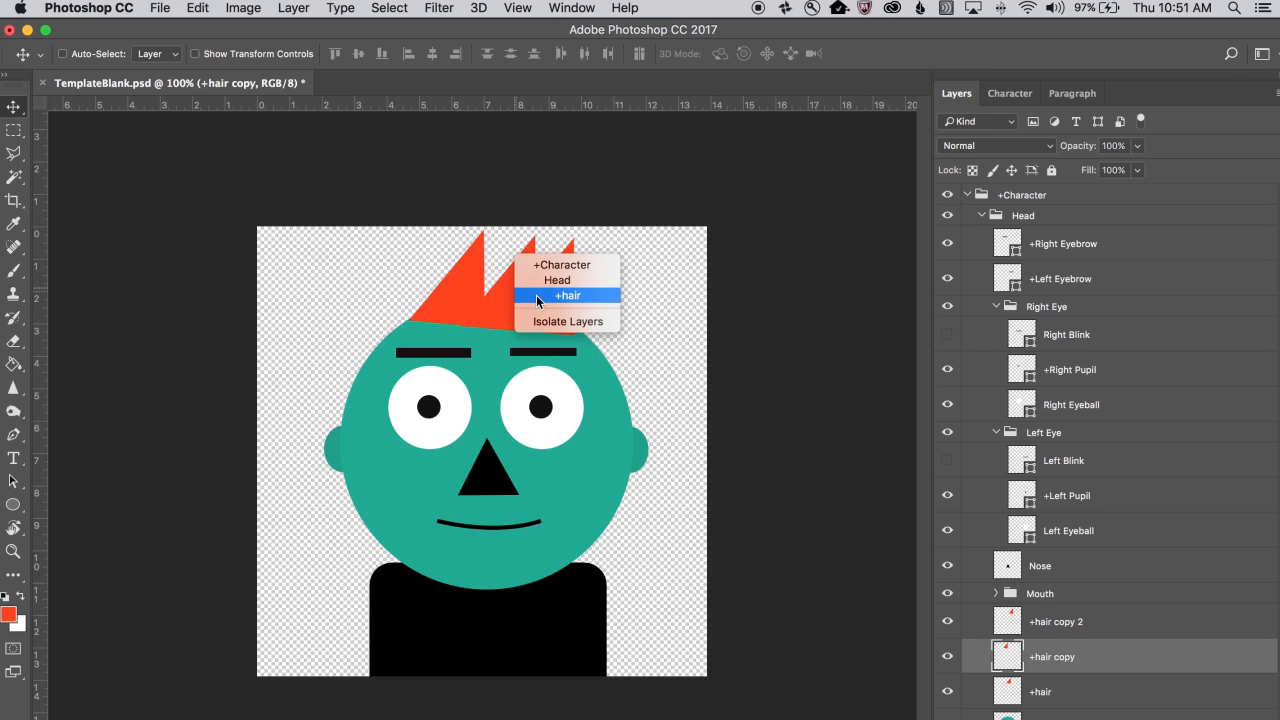
left_click(538, 296)
right_click(511, 296)
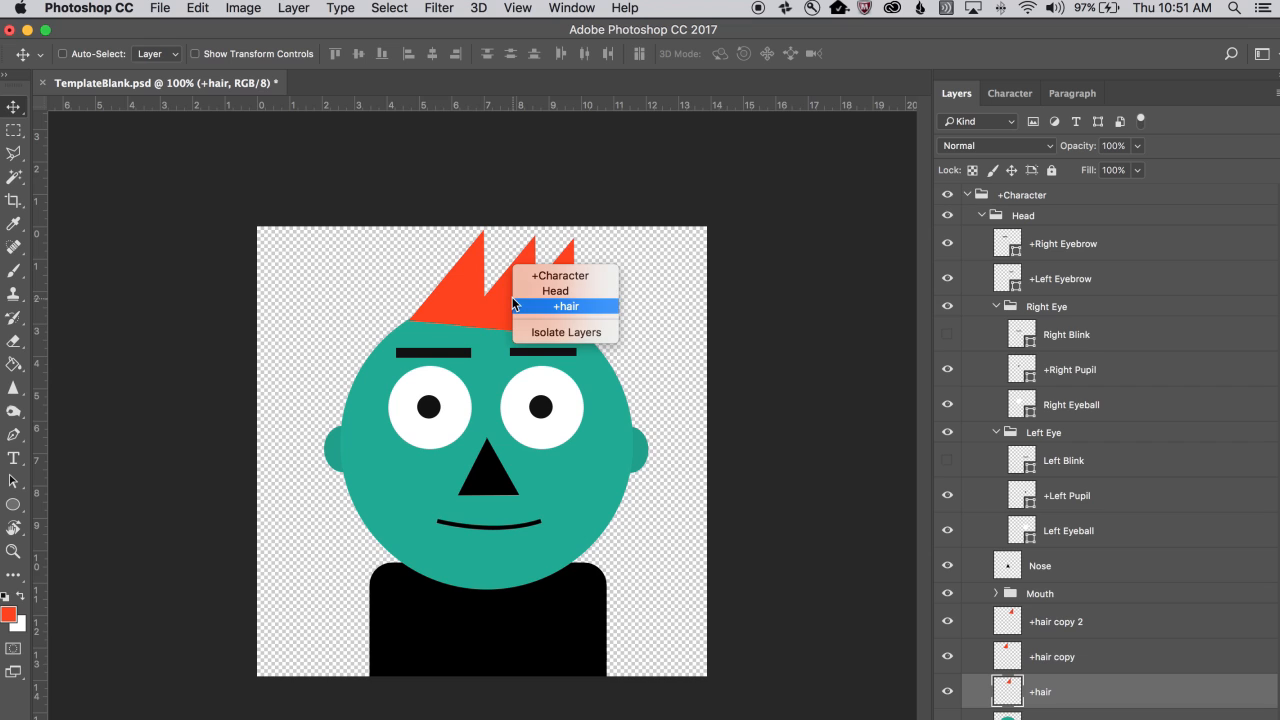
left_click(515, 305)
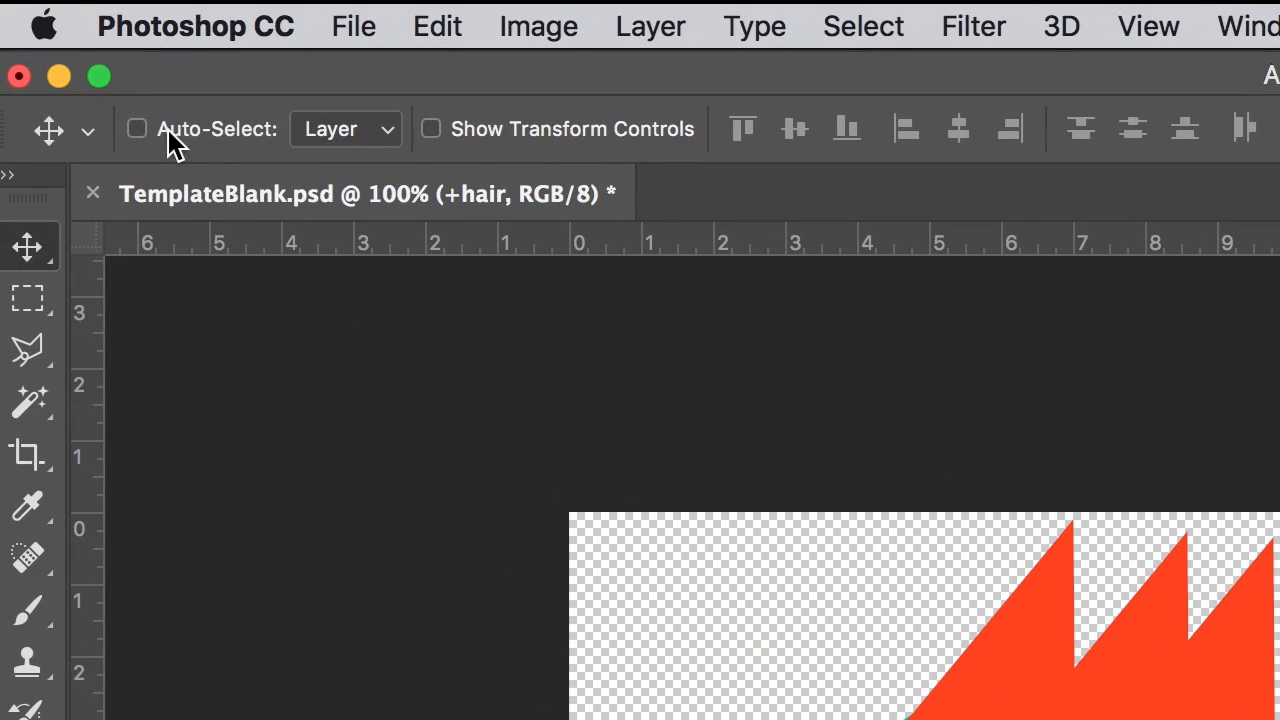
- Turn on Auto-Select for layers and select individual hair spikes directly on the canvas
left_click(138, 129)
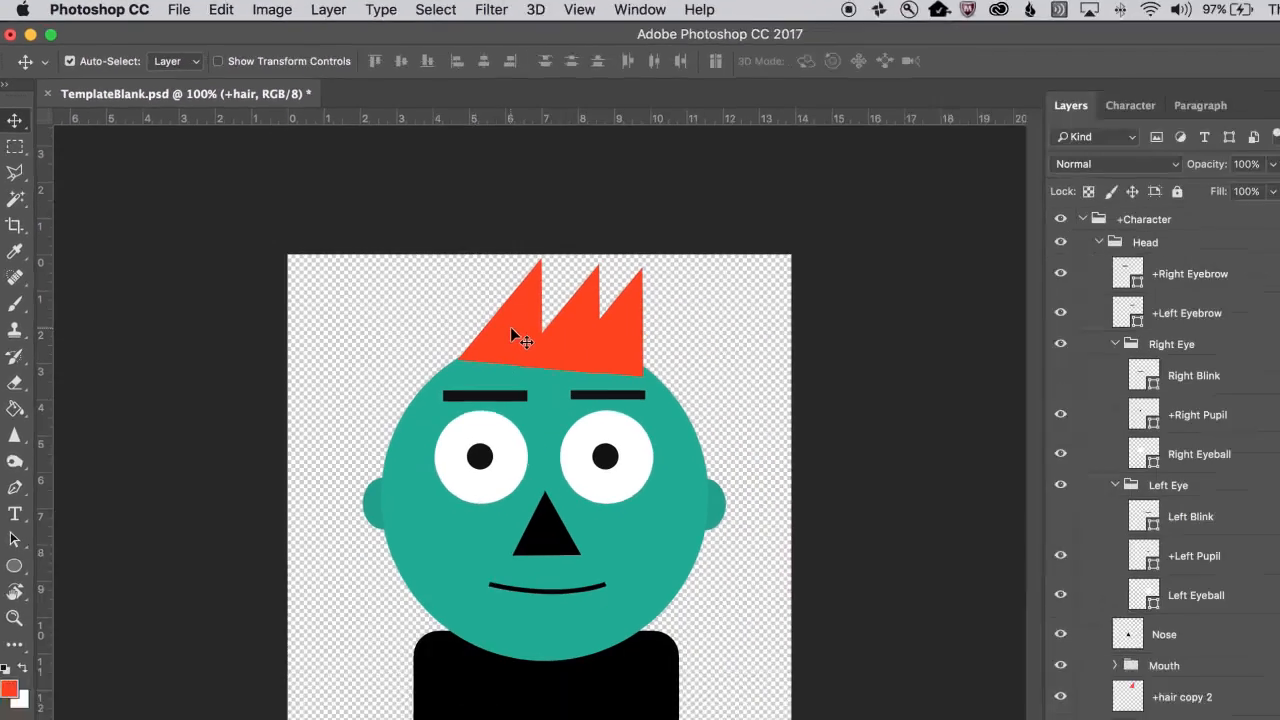
left_click(880, 566)
left_click(975, 563)
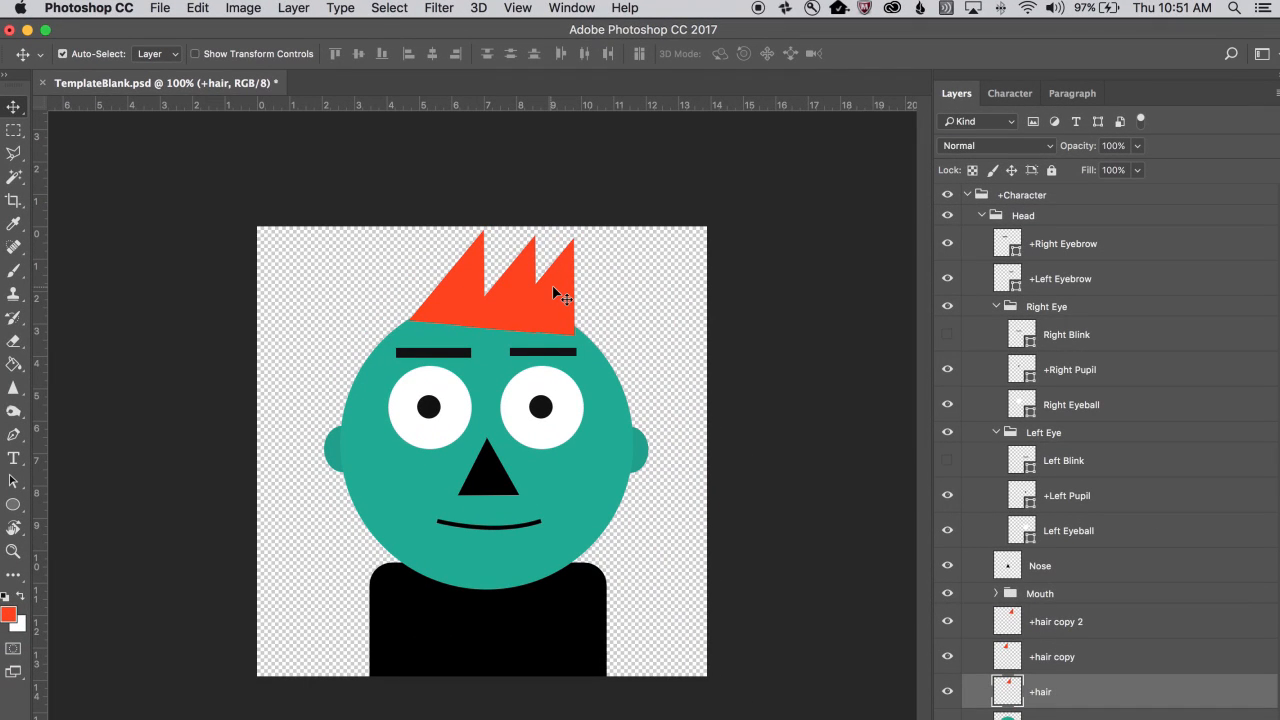
left_click(553, 287)
left_click(450, 284)
left_click(450, 284)
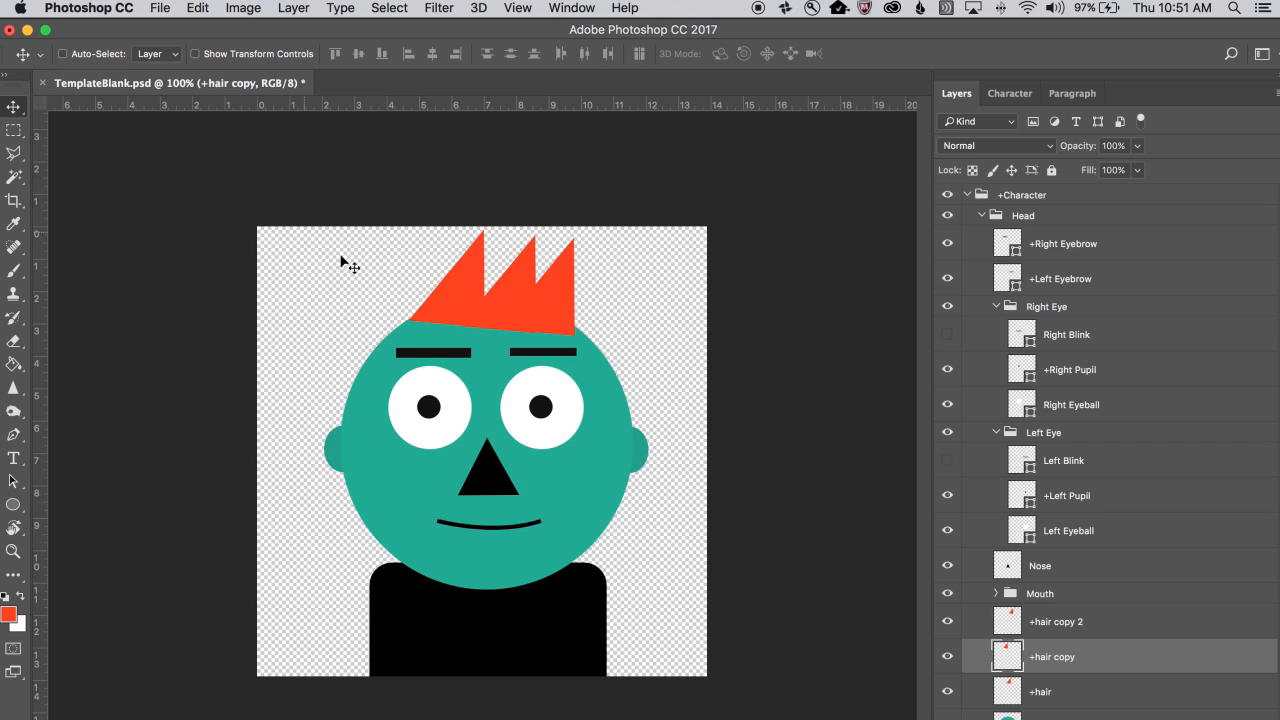
- Select the +hair layer from the middle spike and nudge it slightly to the left
right_click(531, 289)
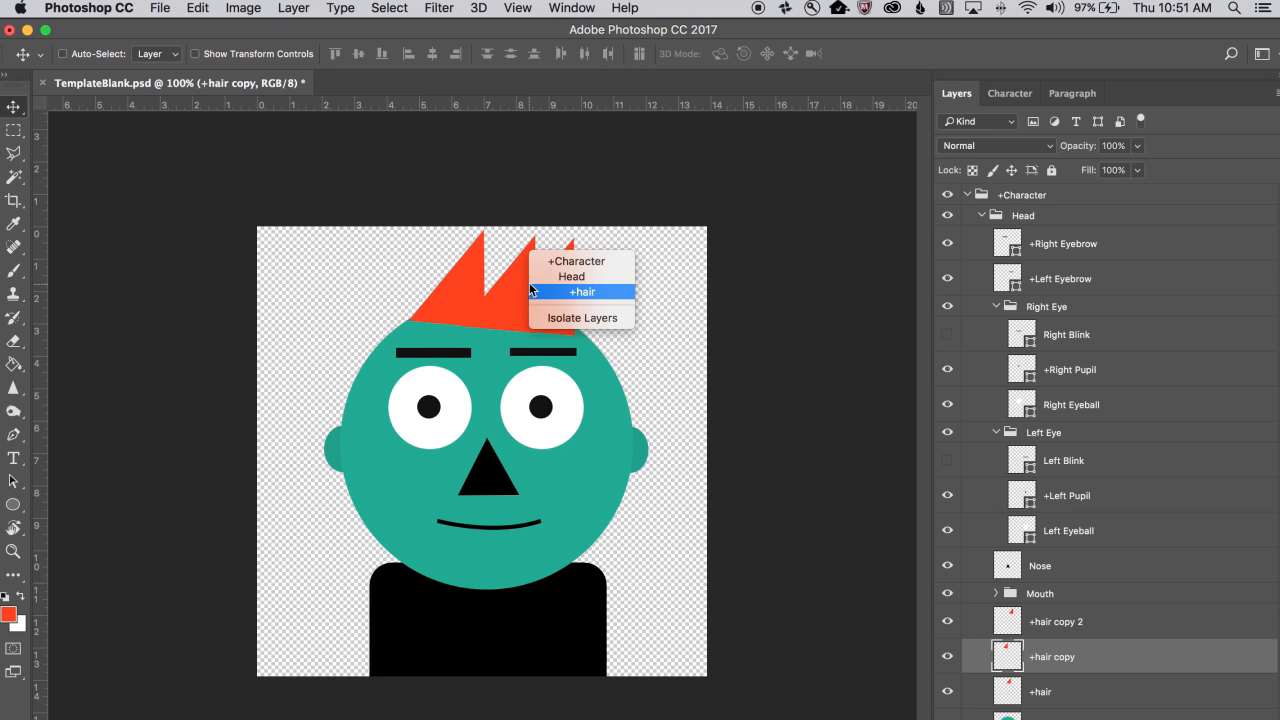
left_click(582, 291)
key("Left")
key("Left")
key("Left")
key("Left")
key("Left")
key("Left")
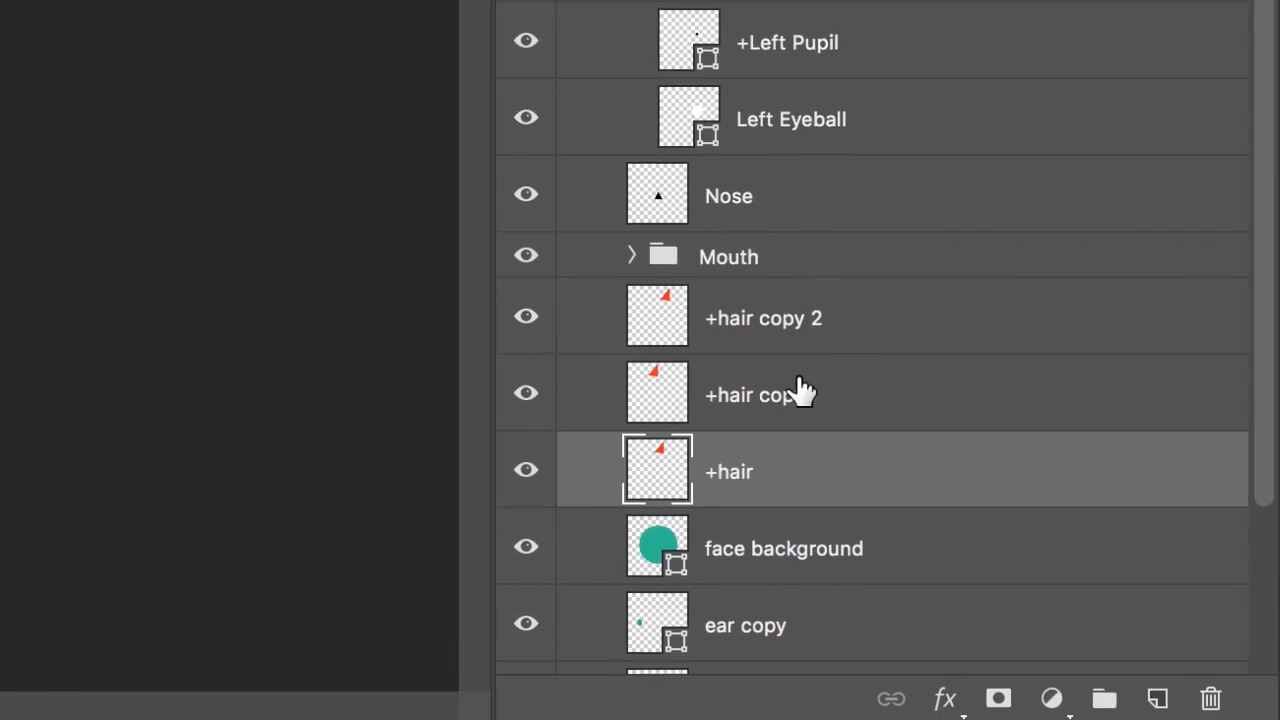
- Add a new layer and place it between the +hair and face background layers
left_click(1156, 697)
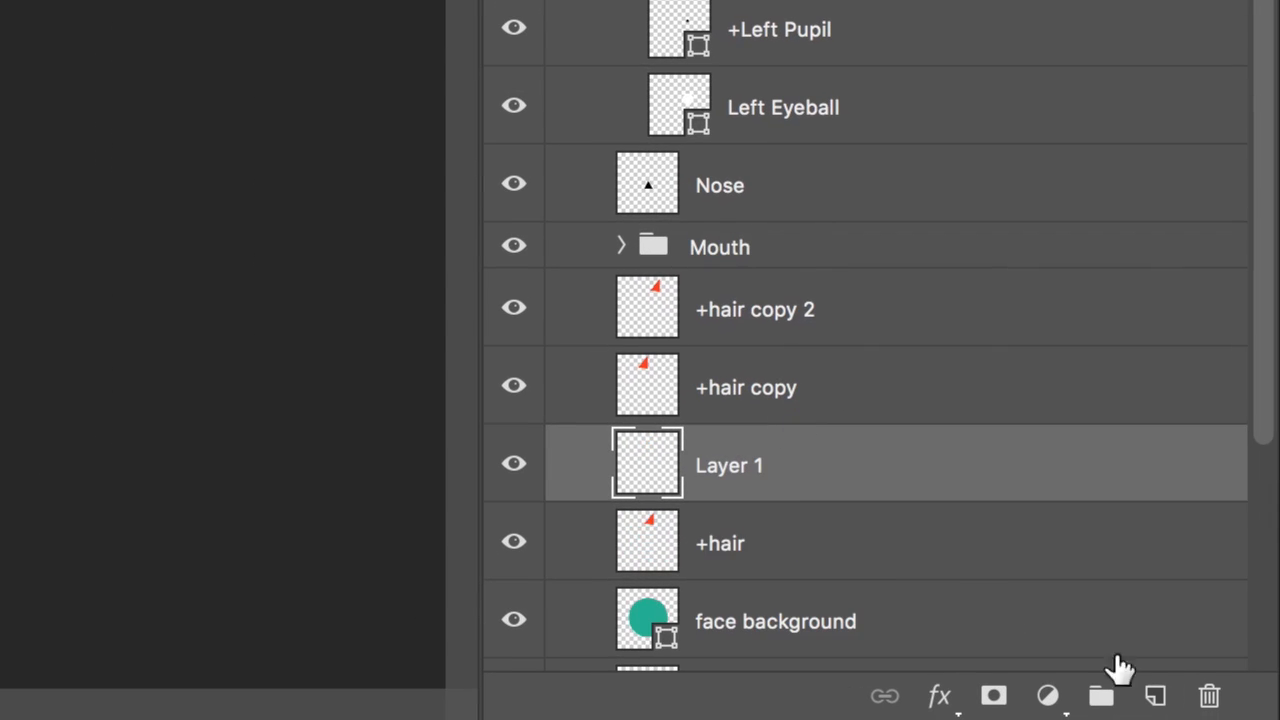
left_click_drag(818, 474, 791, 551)
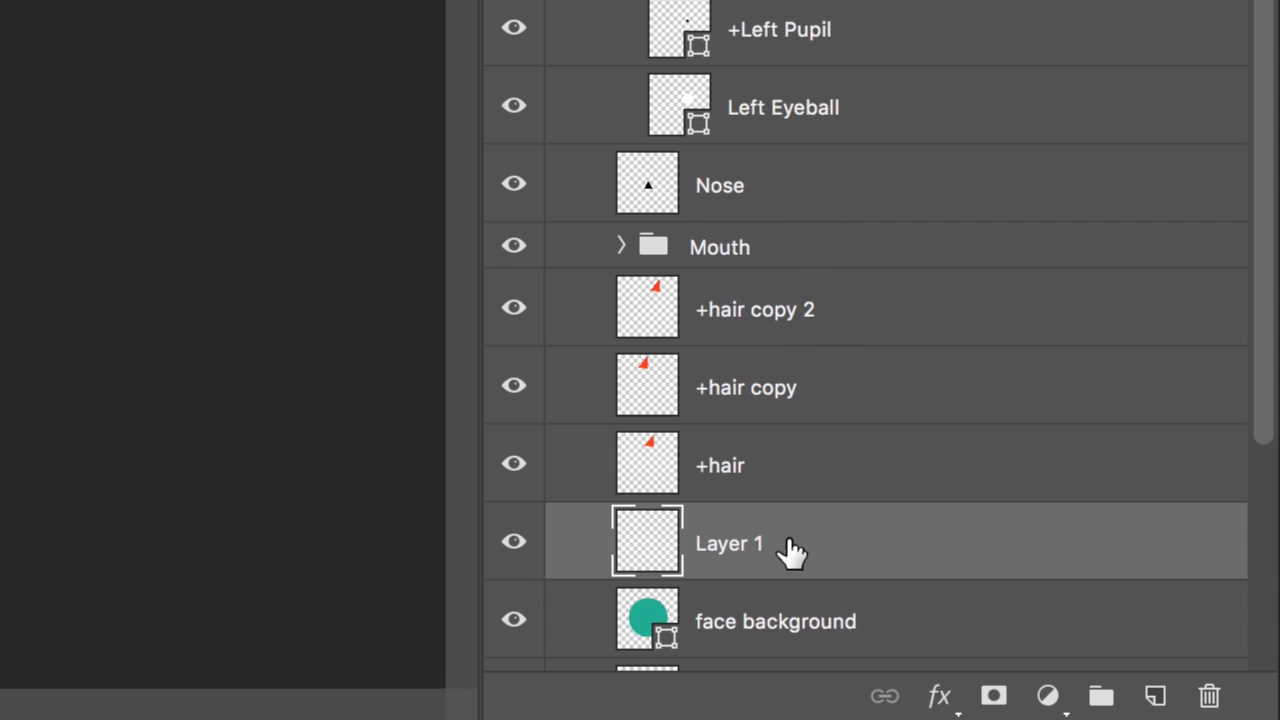
scroll(803, 529, "down", 2)
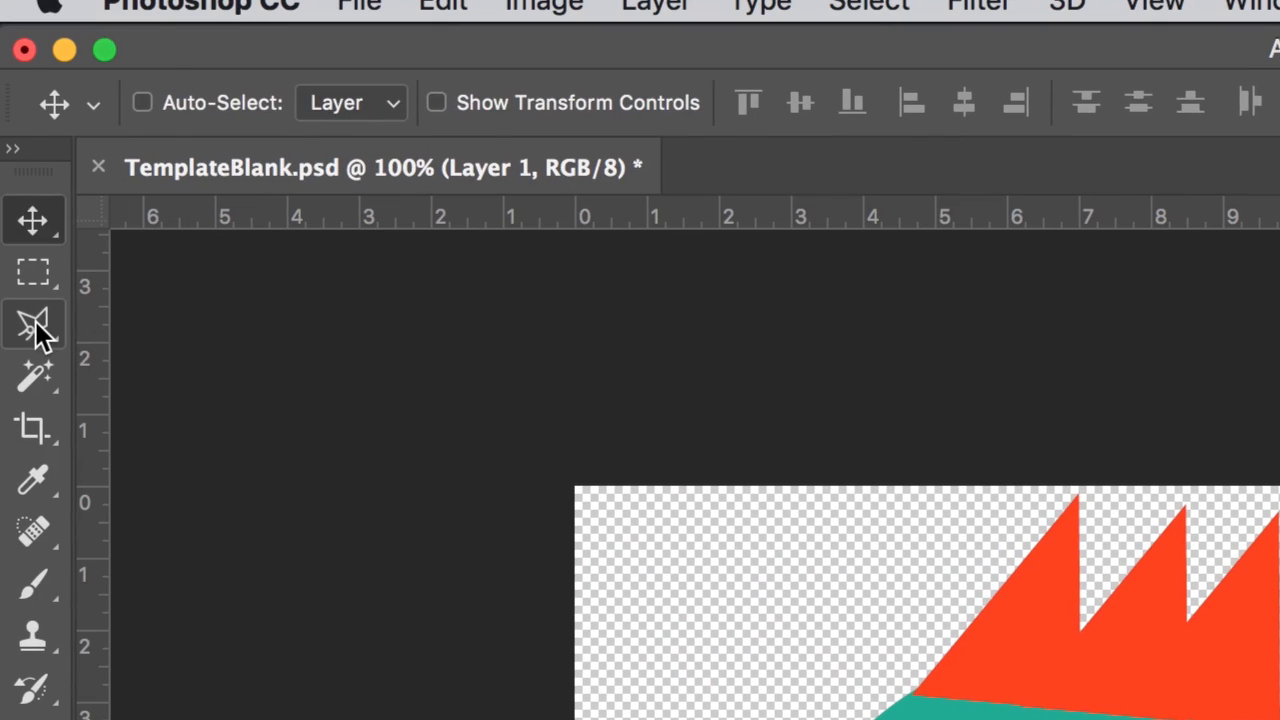
- Outline a spiky hairline from ear to ear with the Polygonal Lasso, fill it with the orange-red foreground color, and deselect
left_click(35, 328)
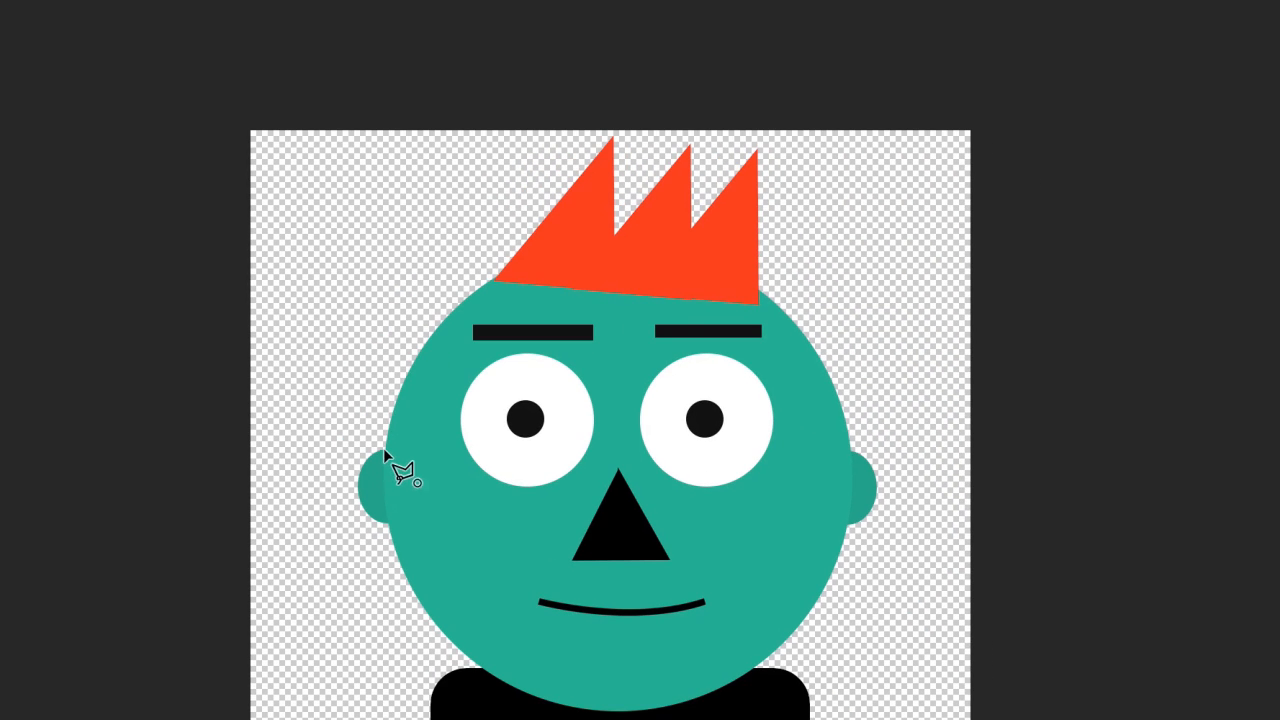
mouse_move(384, 450)
left_mouse_down()
mouse_move(383, 386)
mouse_move(417, 283)
mouse_move(430, 303)
mouse_move(457, 243)
mouse_move(473, 268)
mouse_move(499, 215)
mouse_move(519, 243)
mouse_move(757, 275)
mouse_move(785, 244)
mouse_move(800, 308)
mouse_move(816, 287)
mouse_move(821, 323)
mouse_move(836, 298)
mouse_move(845, 472)
mouse_move(853, 462)
mouse_move(777, 337)
left_mouse_up()
left_click_drag(723, 301, 527, 294)
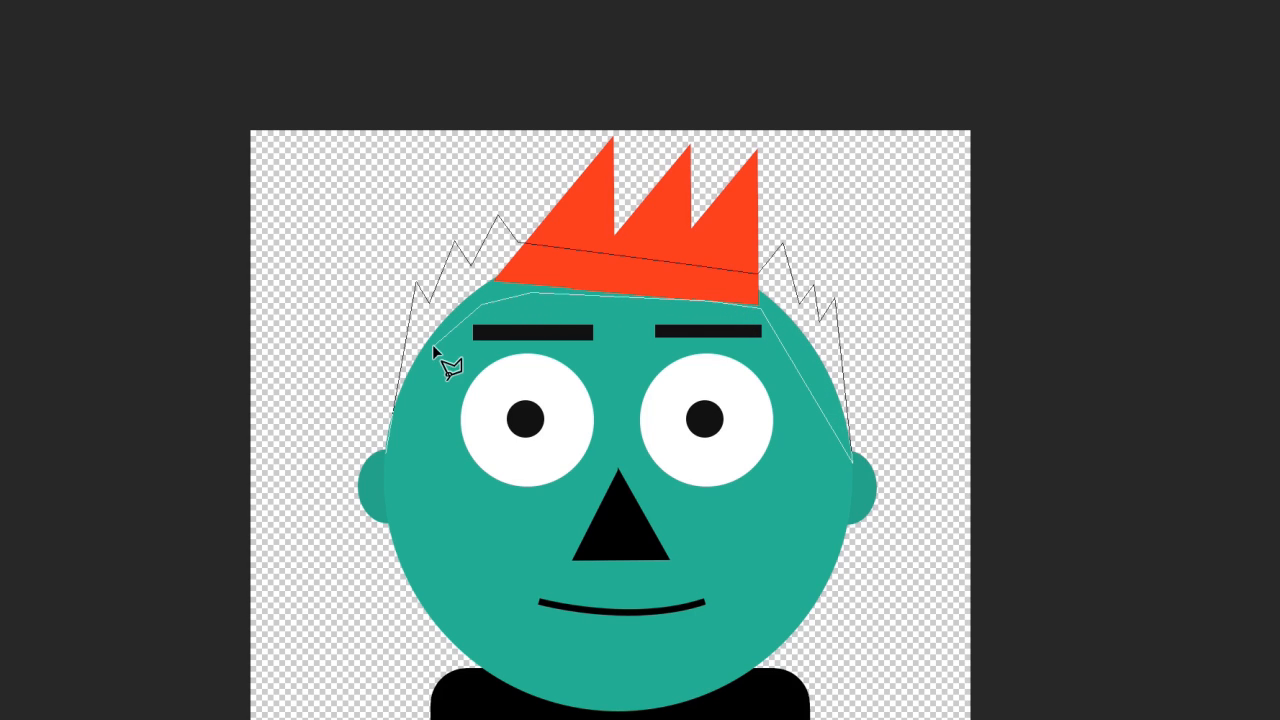
left_click_drag(432, 344, 386, 450)
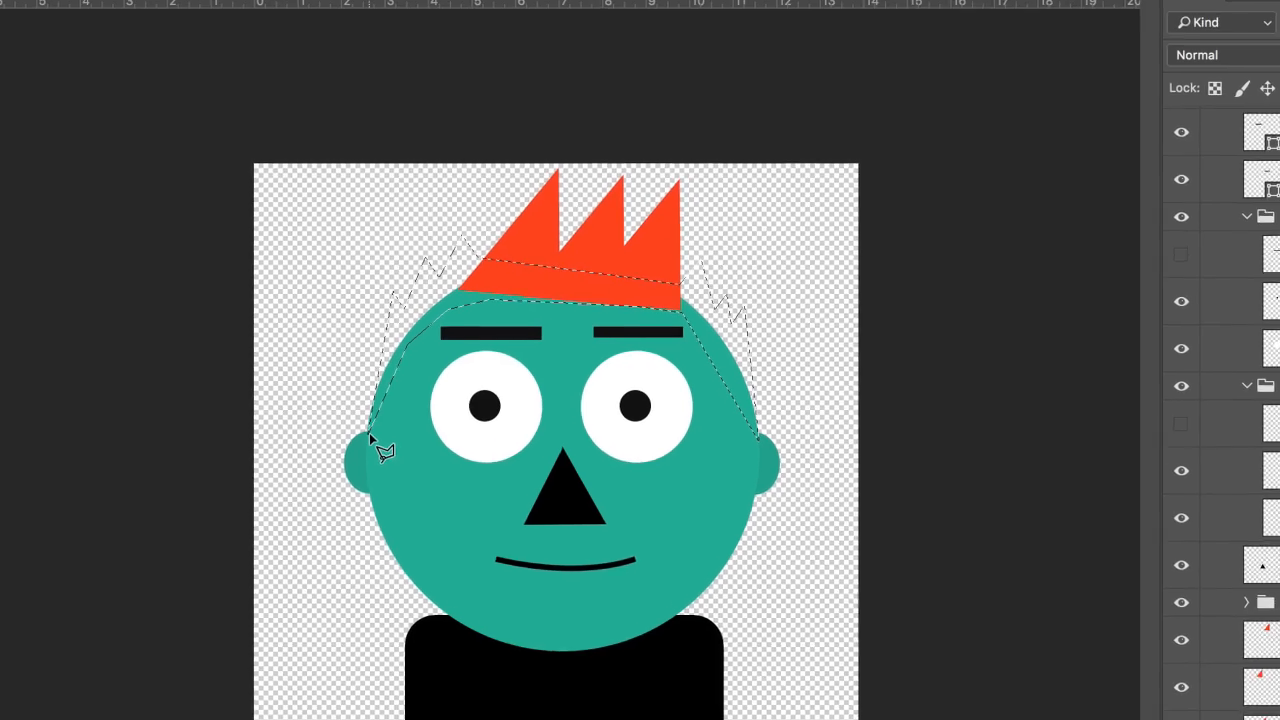
left_click(12, 347)
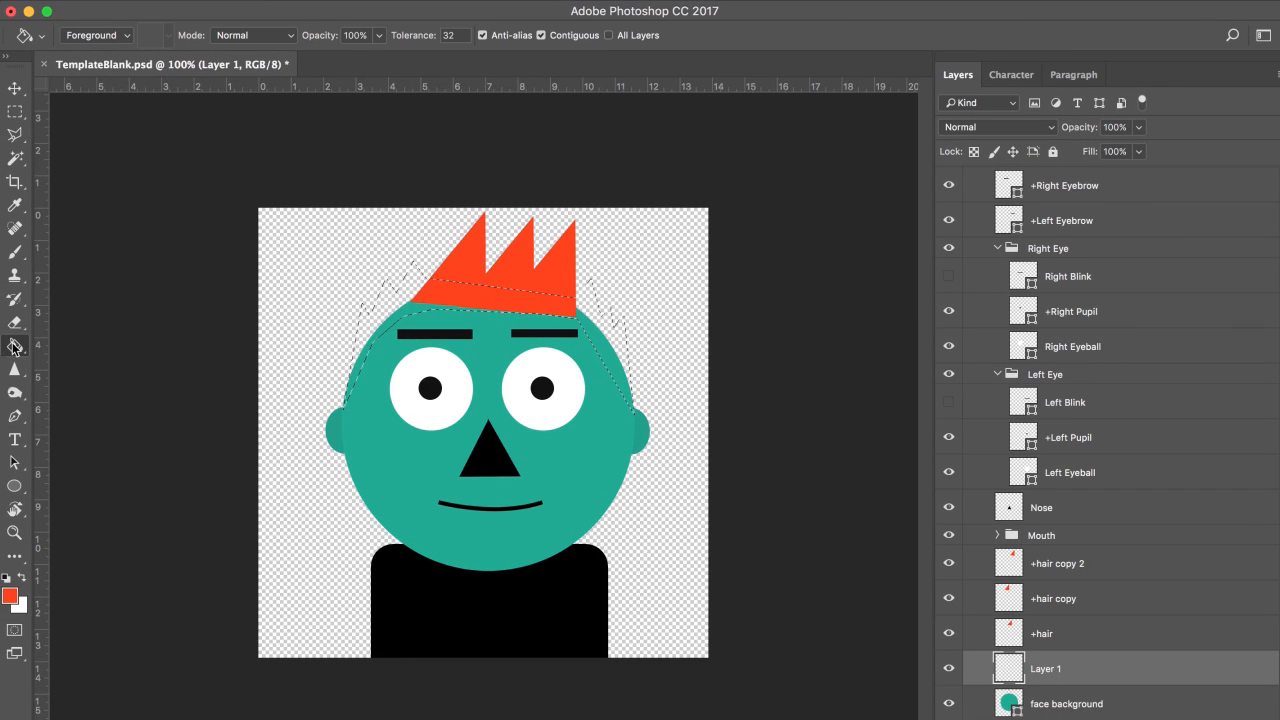
left_click(449, 300)
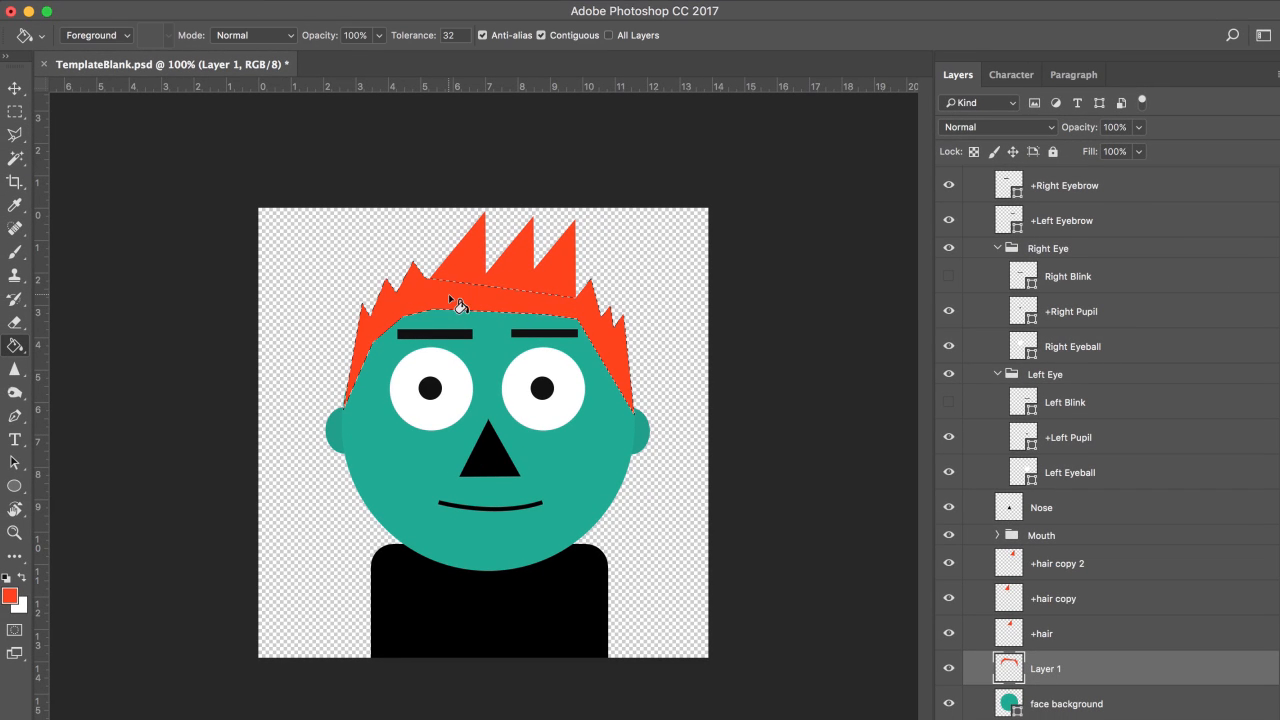
key("ctrl+d")
- Rename Layer 1 as hairbg
double_click(1040, 669)
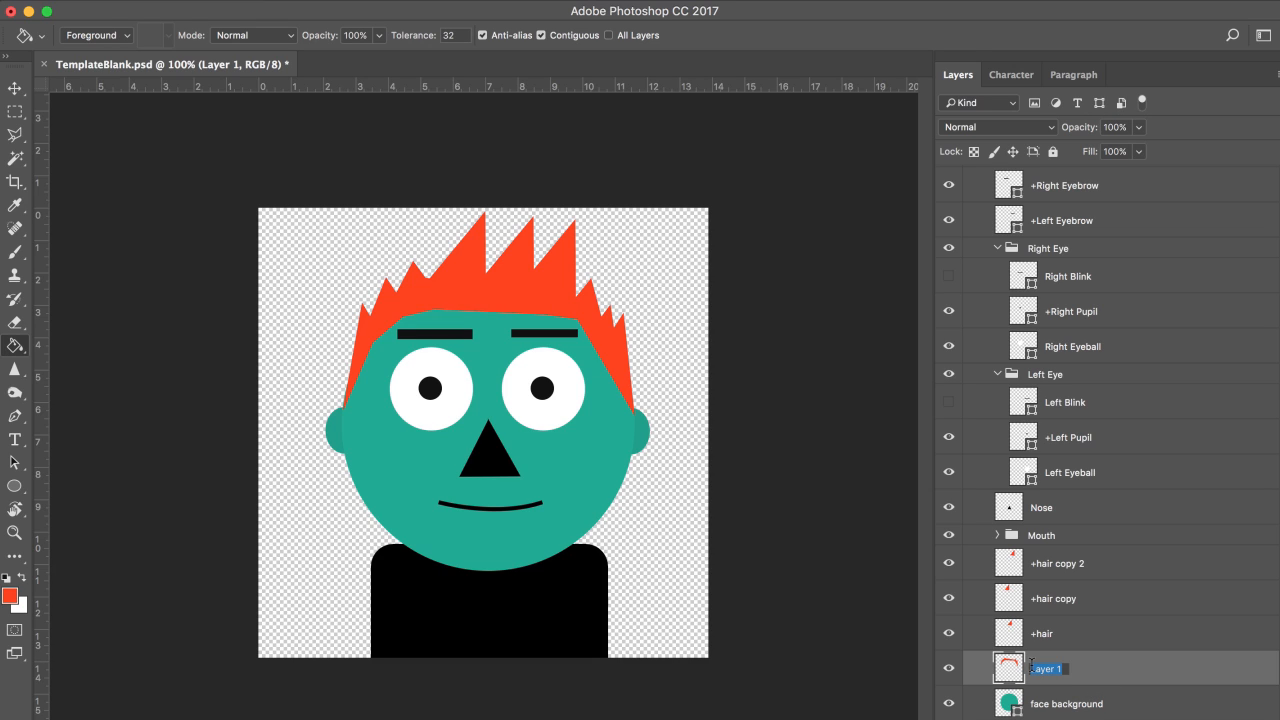
type("hairbg")
key("Return")
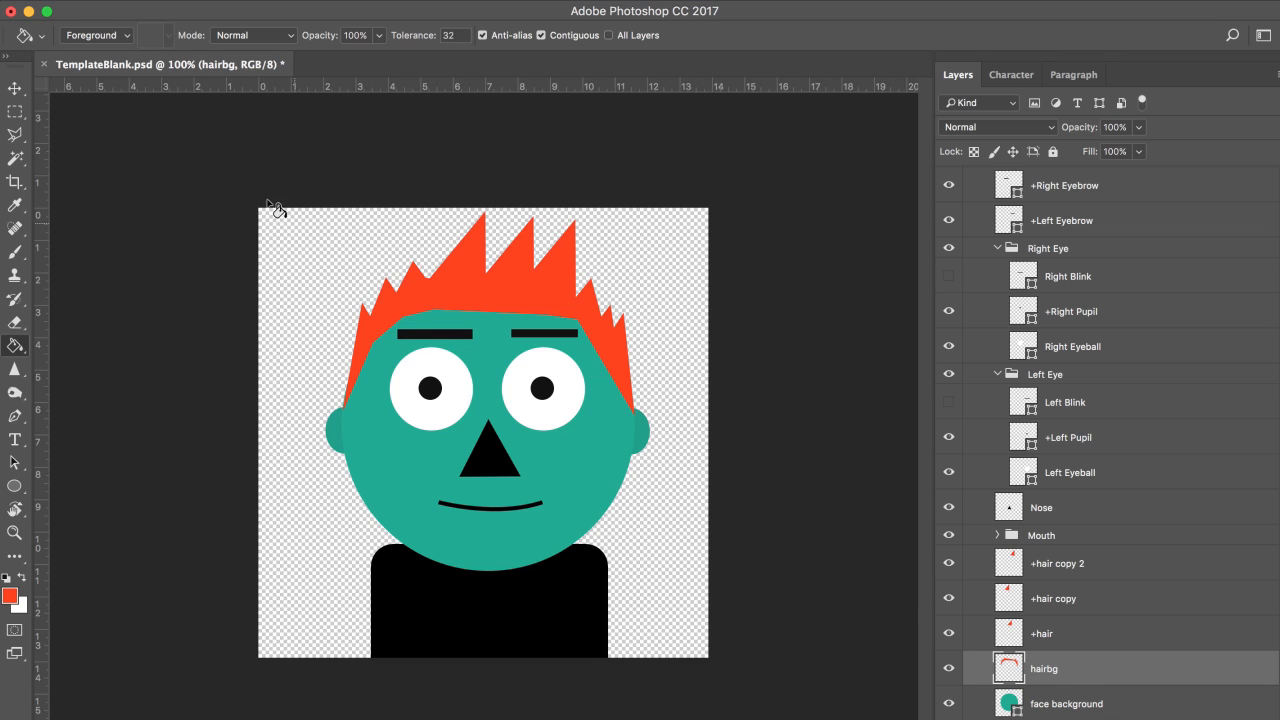
- Shift the middle hair spike and the +hair copy 2 spike slightly to the left to close up the hair
left_click(14, 88)
right_click(558, 240)
left_click(577, 274)
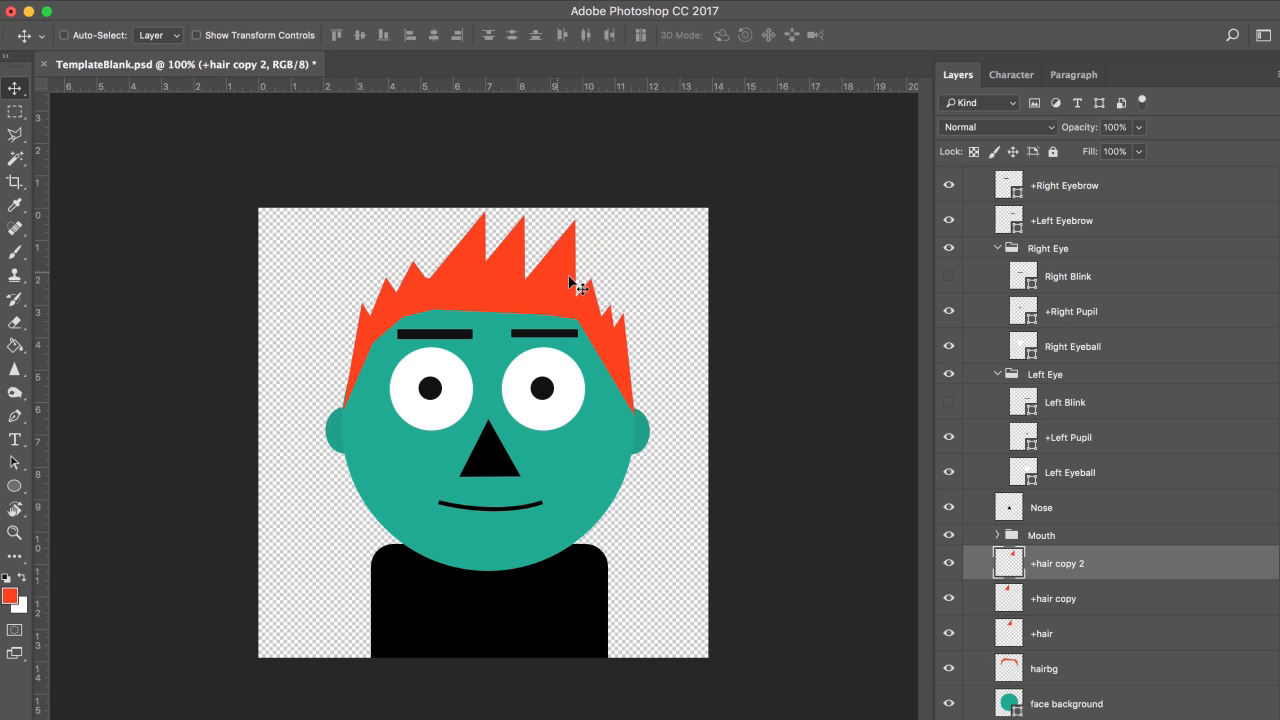
left_click_drag(578, 277, 561, 281)
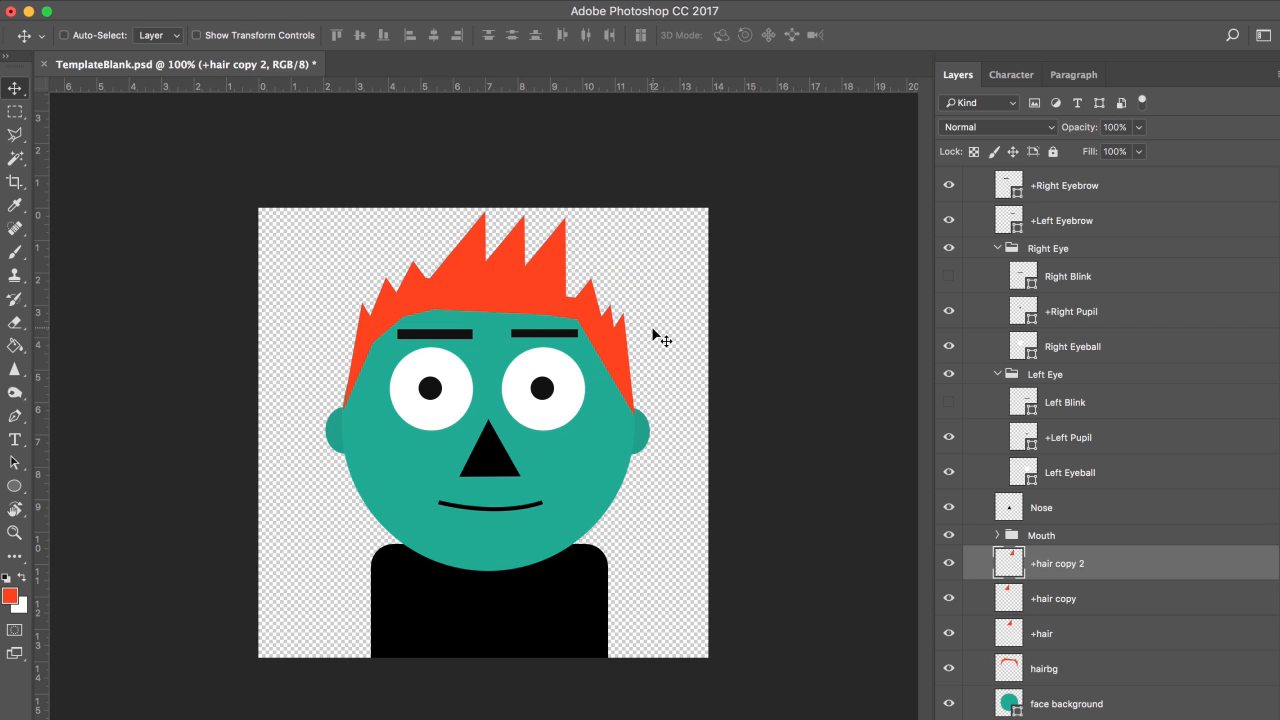
- Save the puppet artwork and switch to Adobe Character Animator
key("super+s")
key("super+Tab")
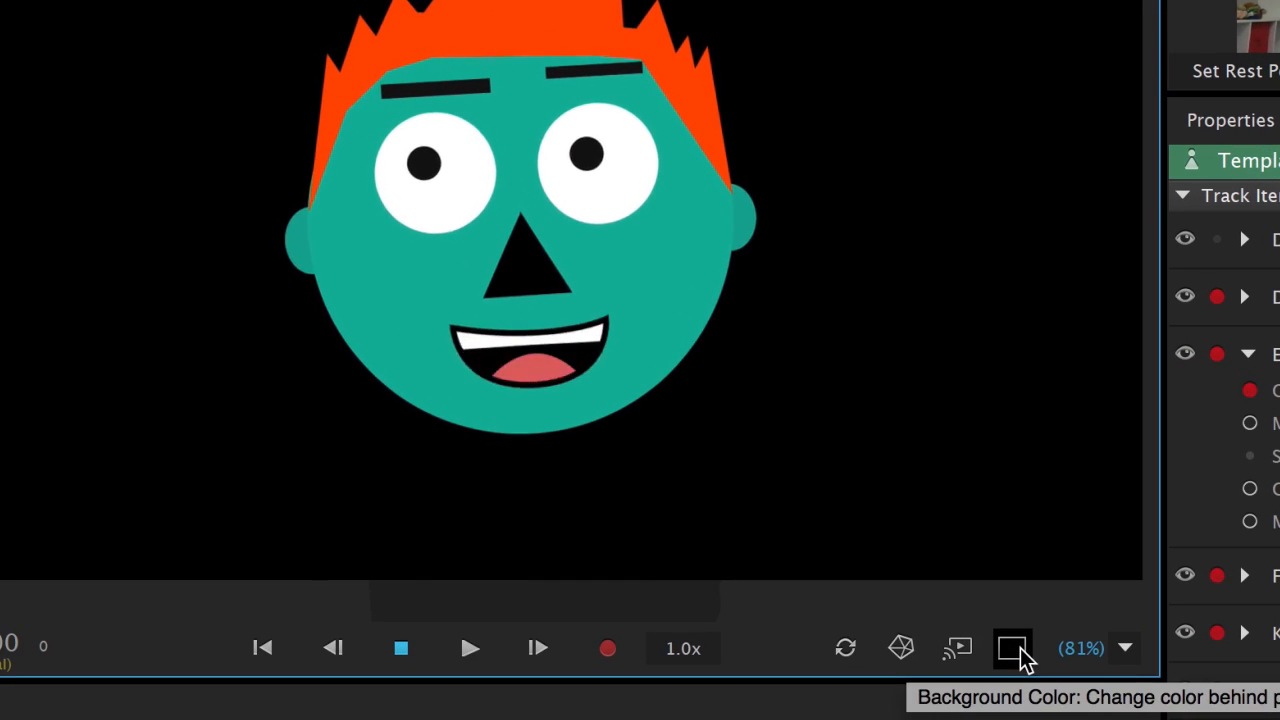
- Cycle through the scene's background colors and set it to white
left_click(1012, 648)
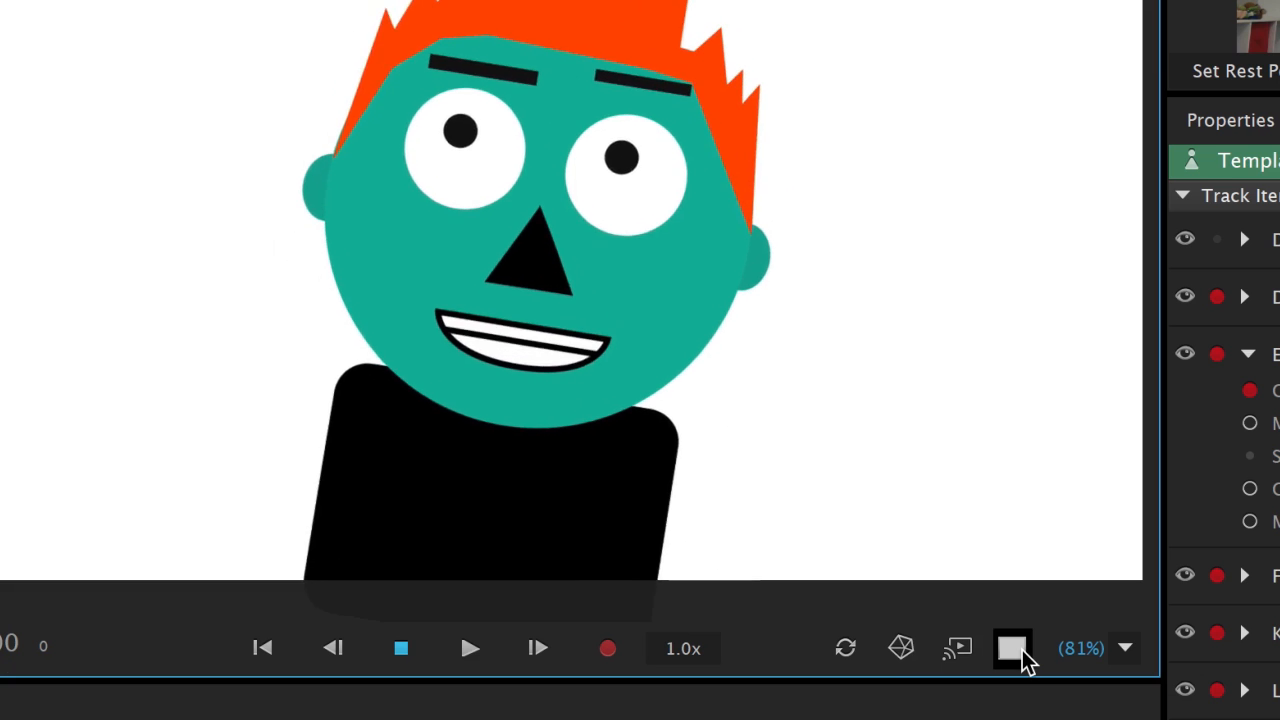
left_click(1012, 648)
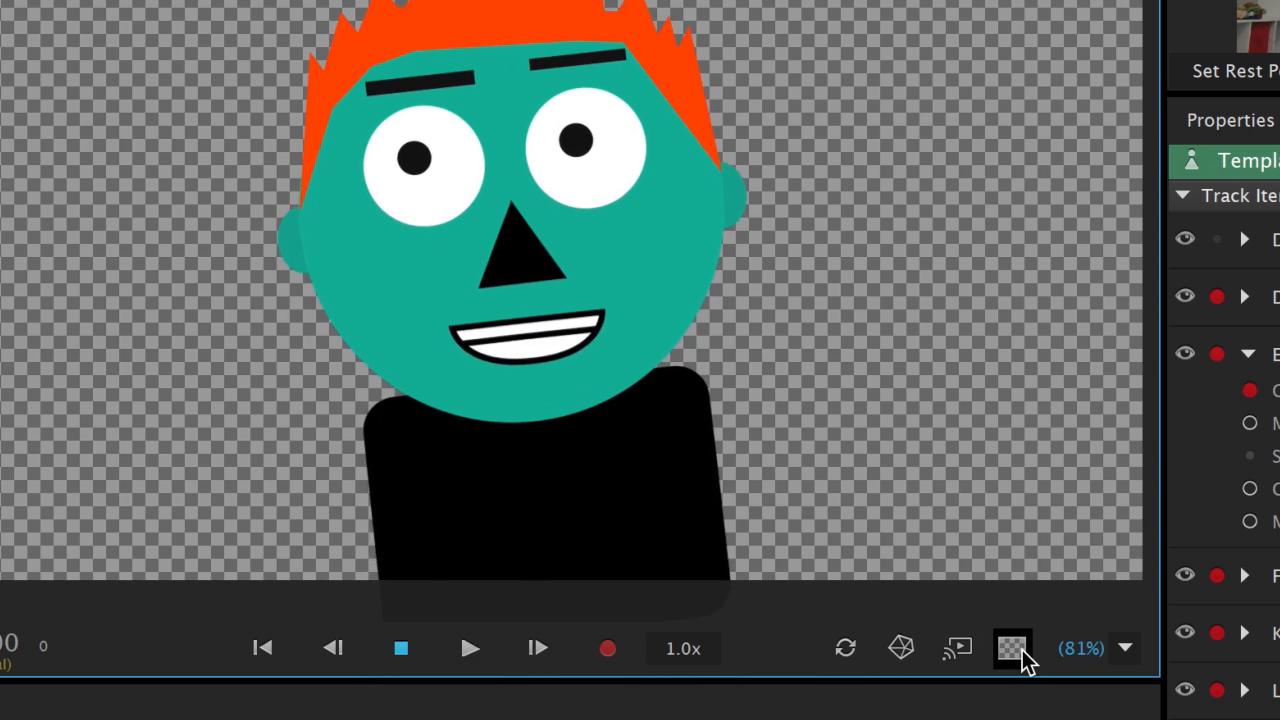
left_click(1022, 658)
left_click(1022, 658)
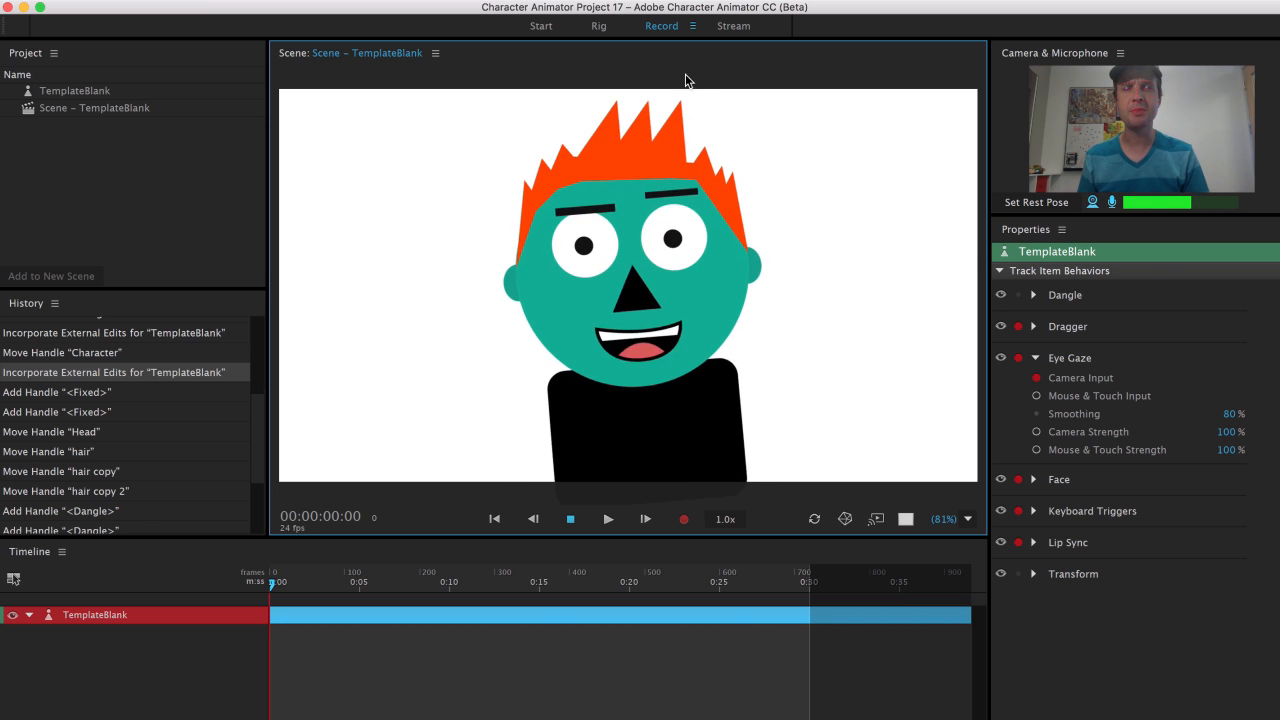
- Pin the Body group with fixed handles near both lower corners in the Rig workspace, and preview the puppet in Record
left_click(600, 27)
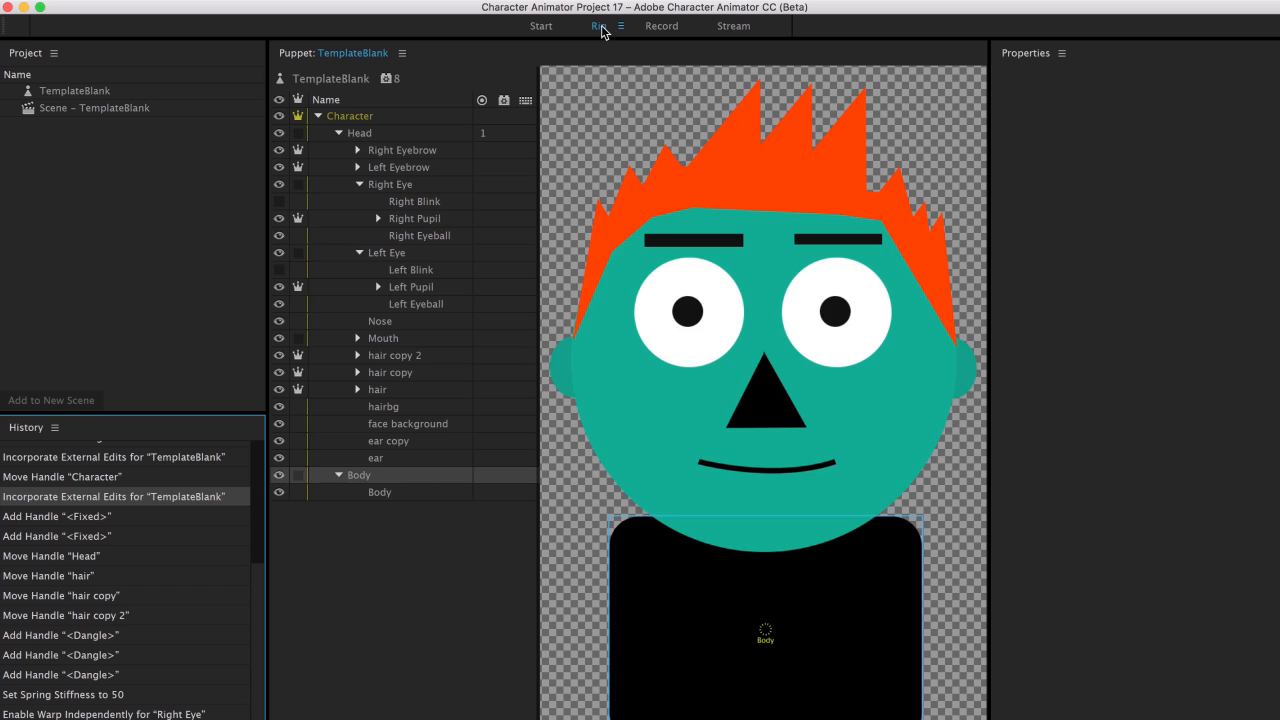
left_click(413, 477)
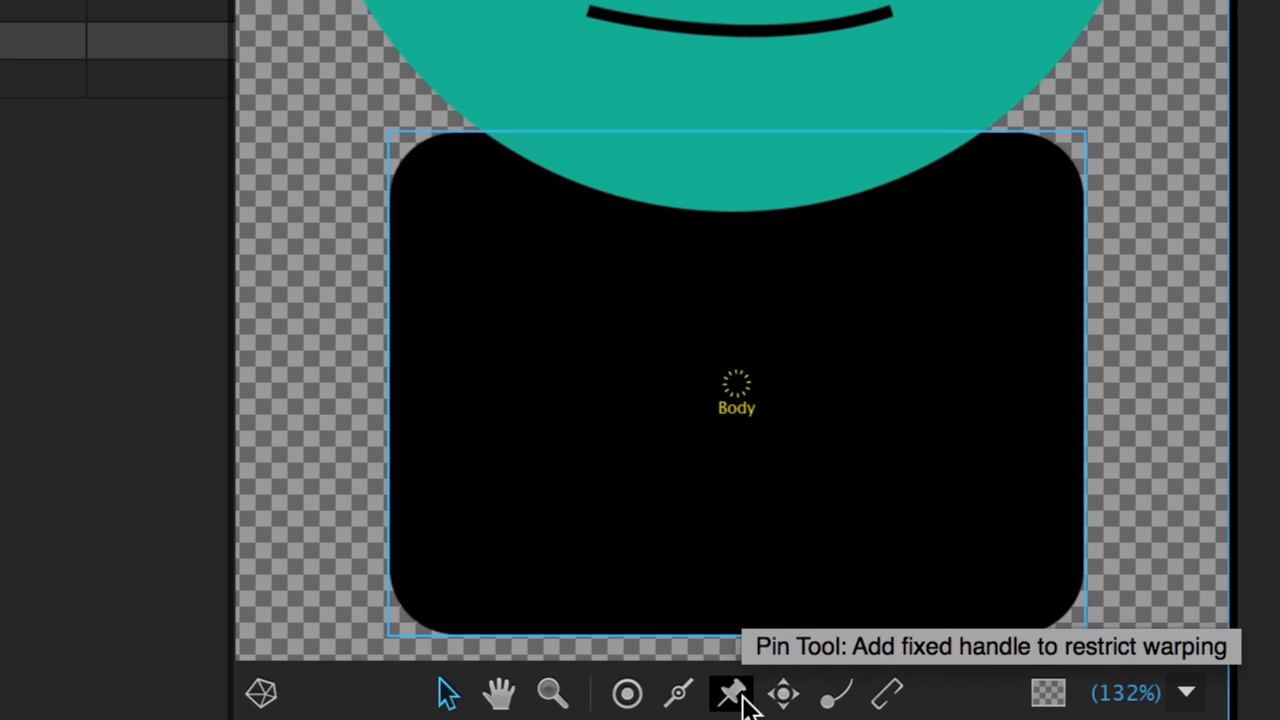
left_click(736, 695)
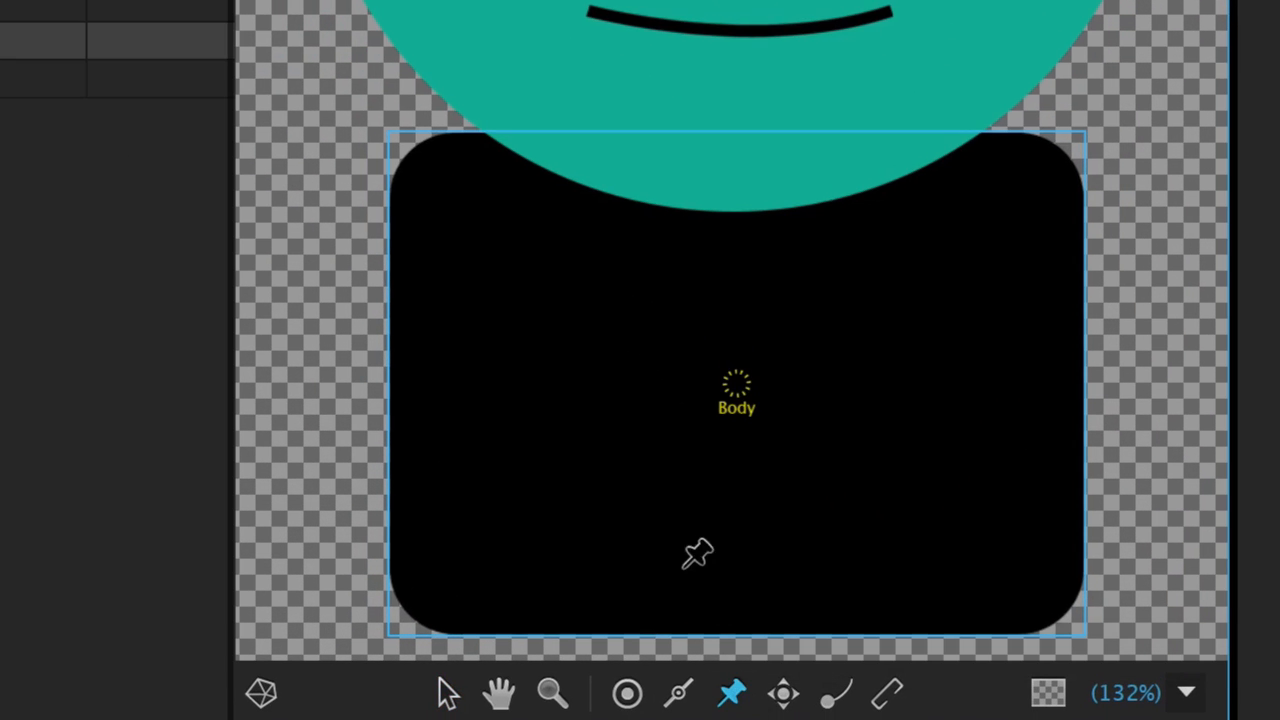
left_click(433, 587)
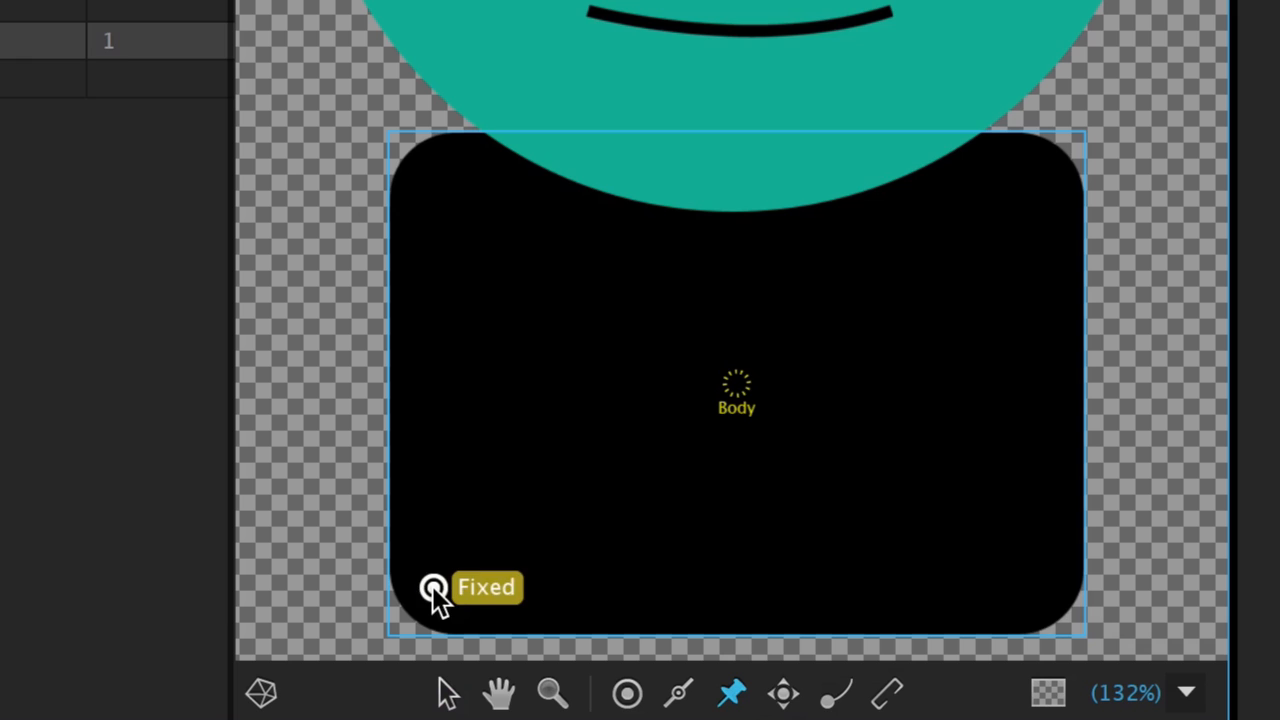
left_click(1034, 594)
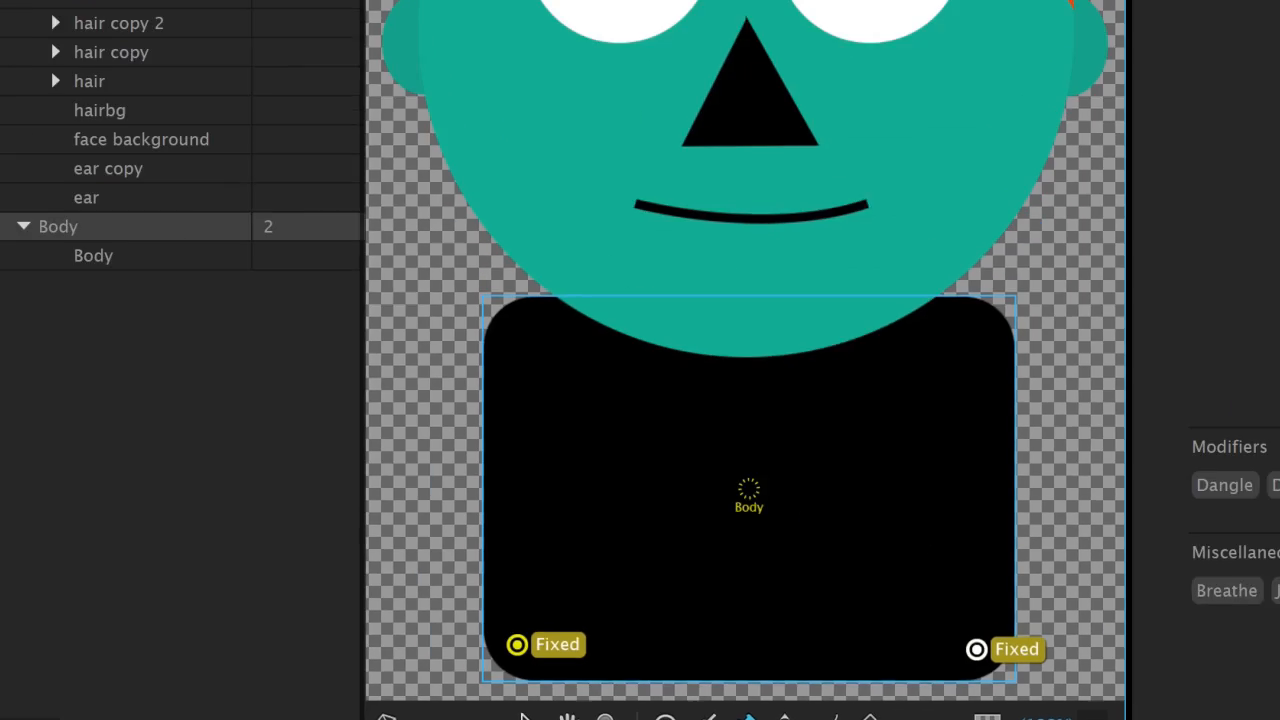
left_click(664, 27)
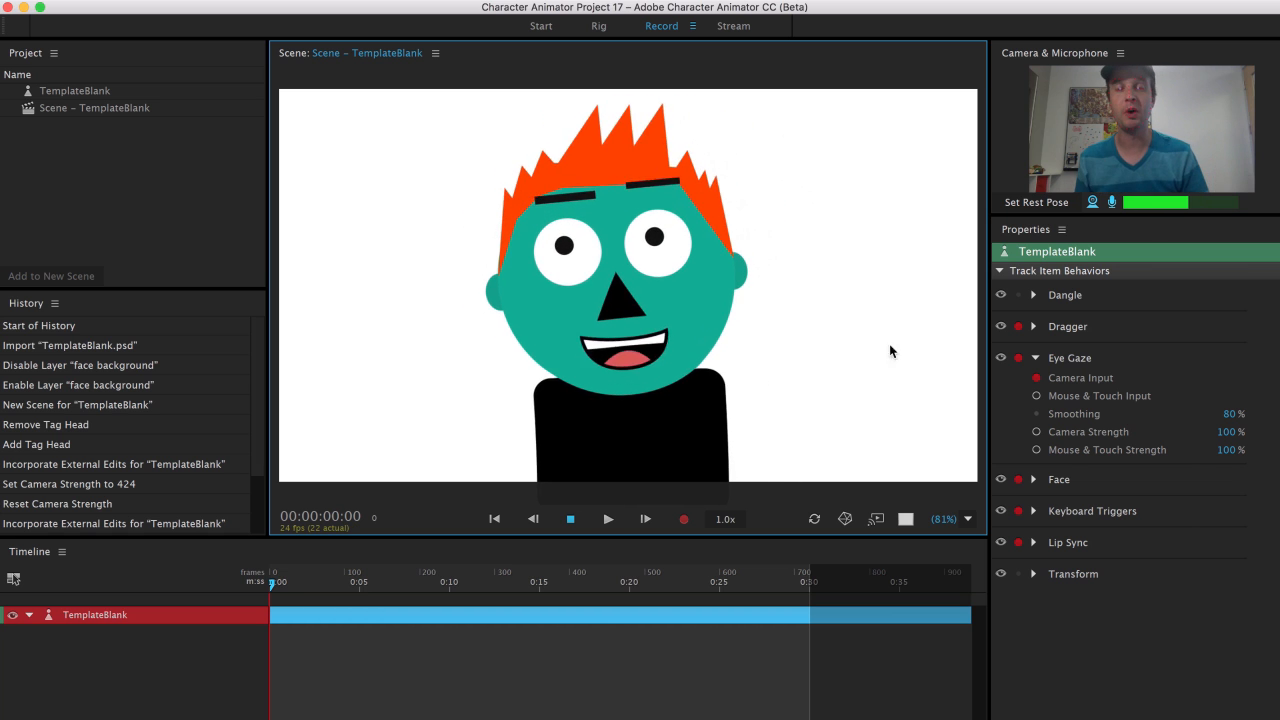
- Return to the Rig workspace and inspect the hair, hair copy and hair copy 2 layers in turn
left_click(598, 28)
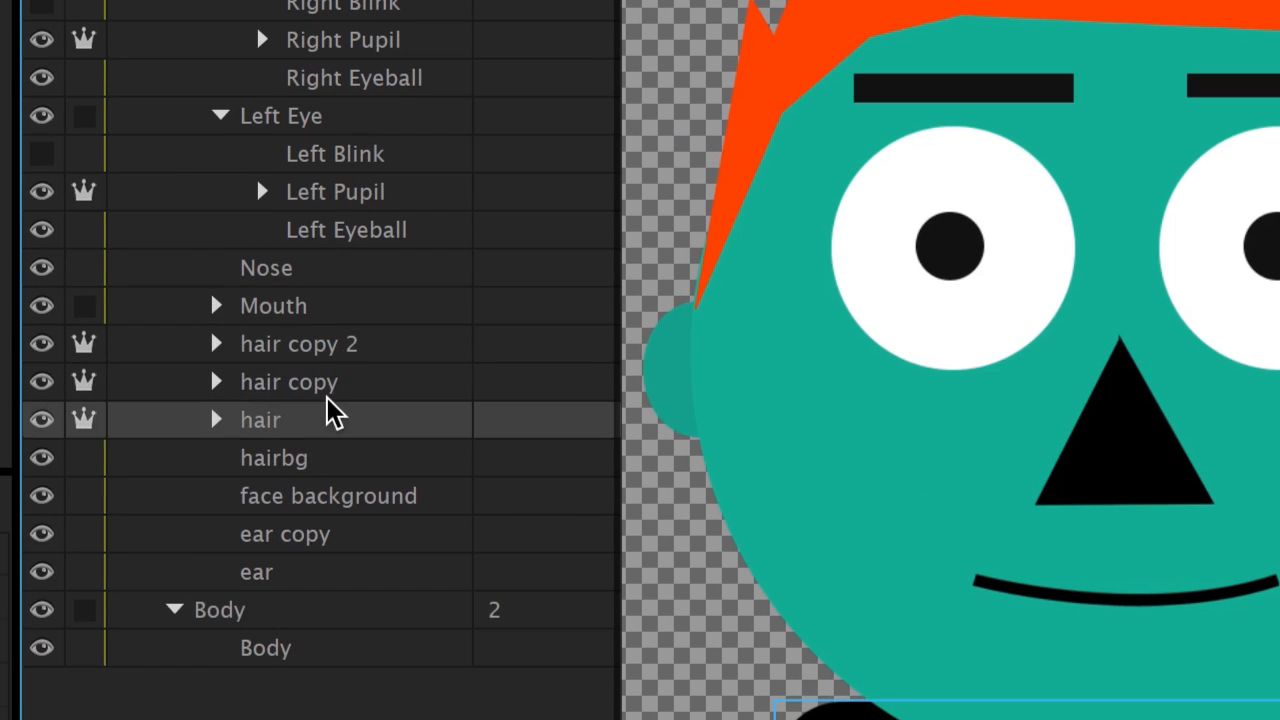
left_click(408, 389)
left_click(345, 383)
left_click(349, 346)
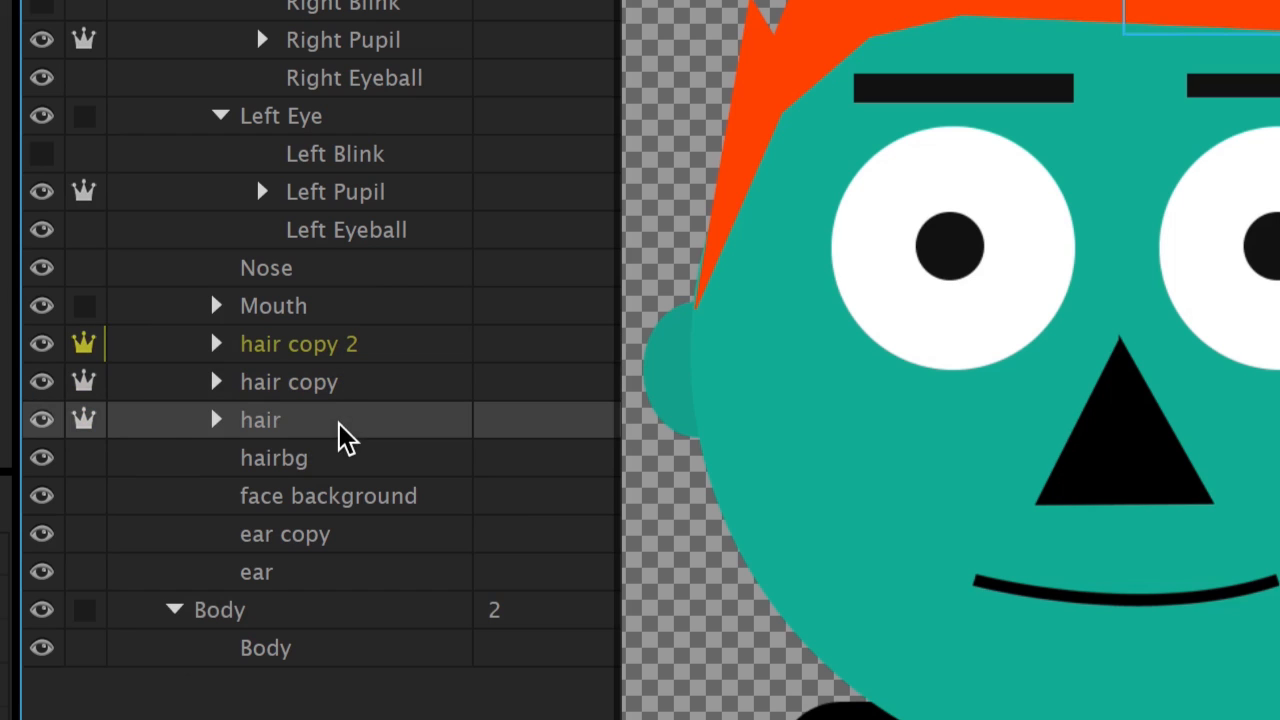
left_click(340, 424)
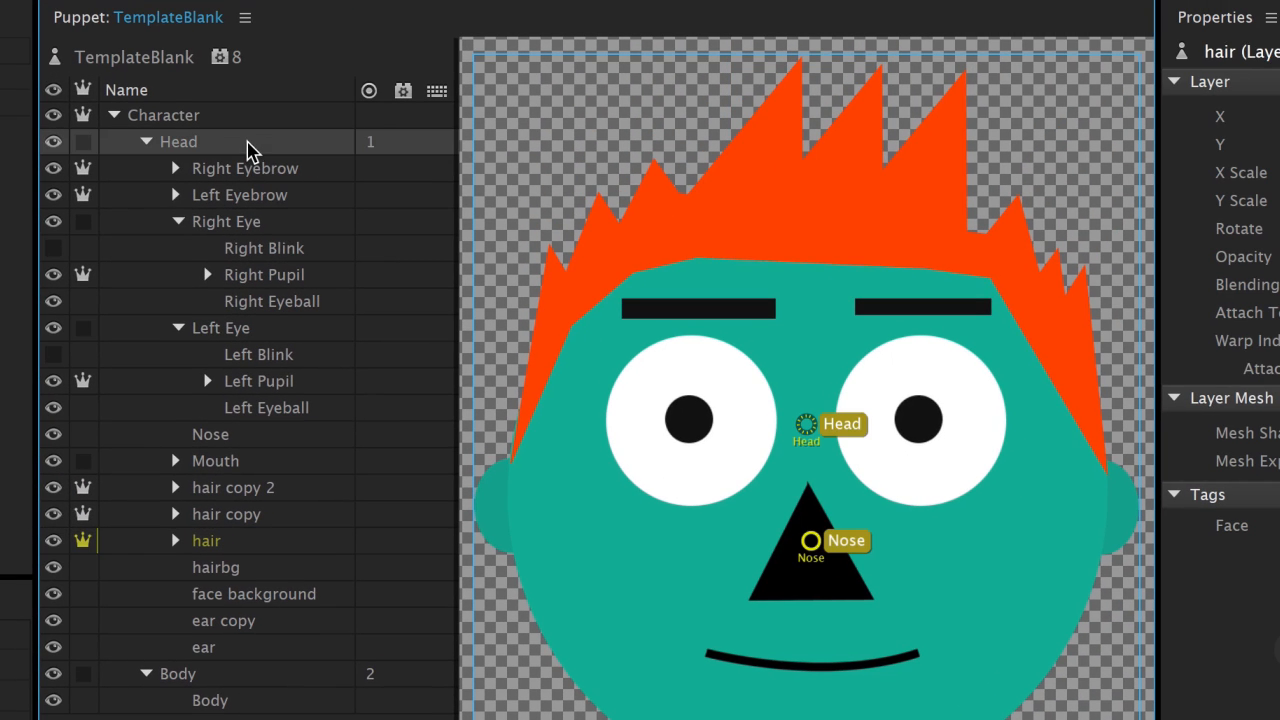
- Move the Head group's origin handle straight down to the chin, where the head meets the body
left_click(250, 146)
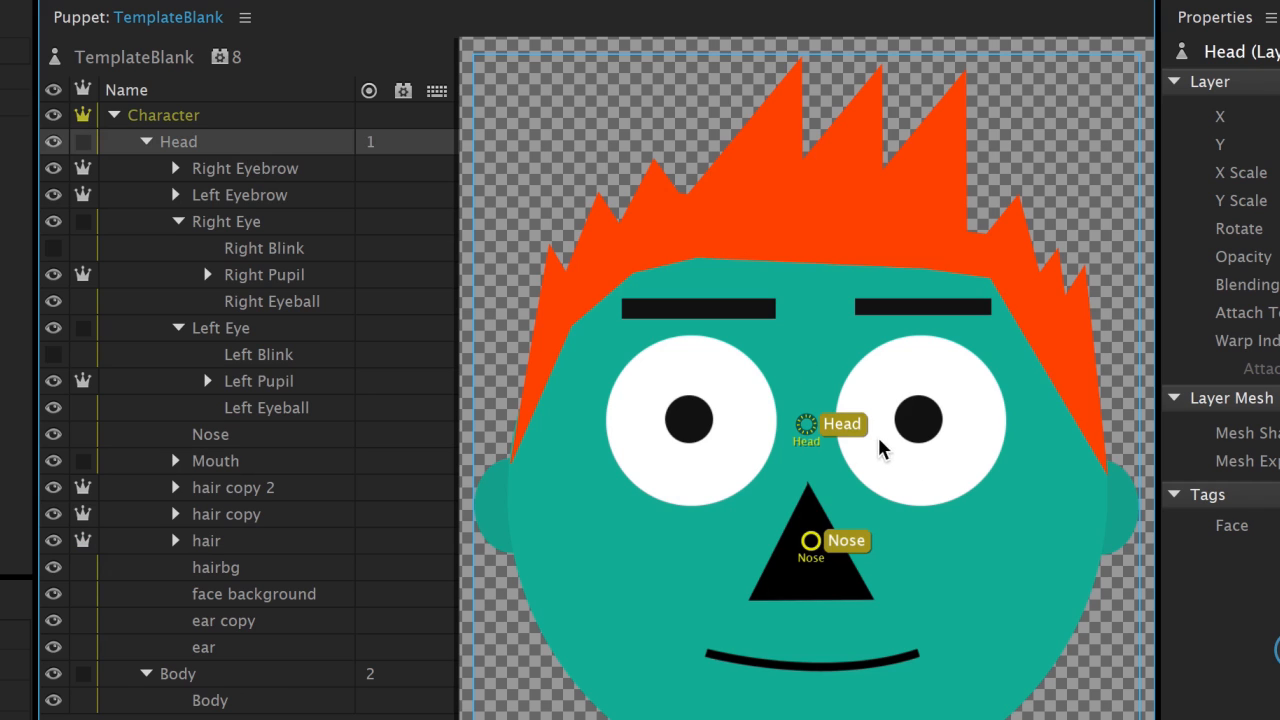
left_click(812, 430)
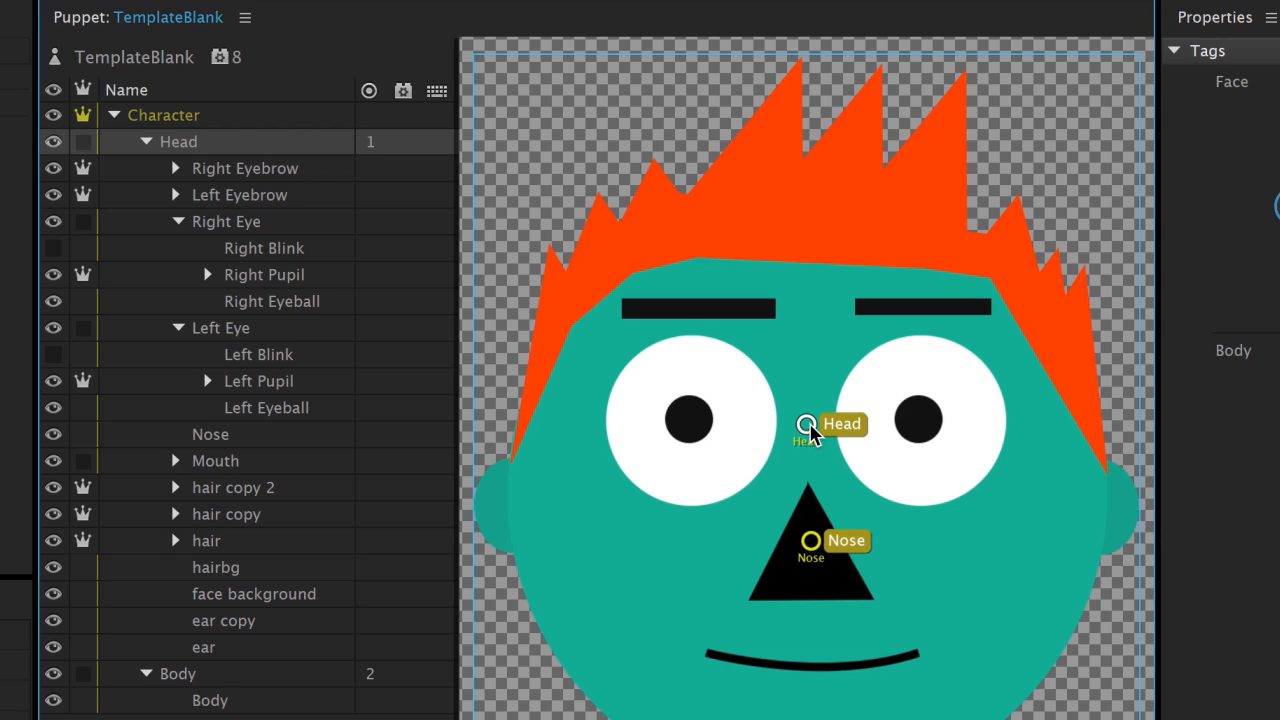
left_click_drag(806, 424, 810, 719)
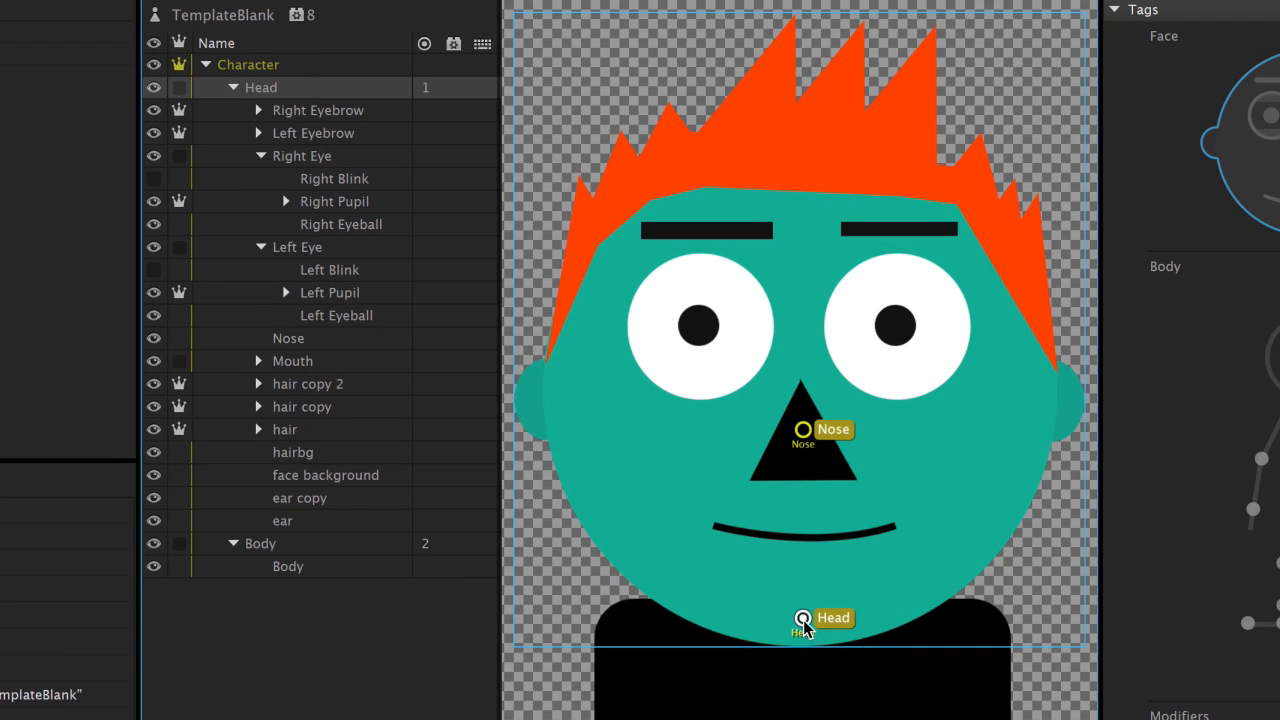
- Move the origin handles of hair, hair copy and hair copy 2 down to the base of each spike
left_click(300, 432)
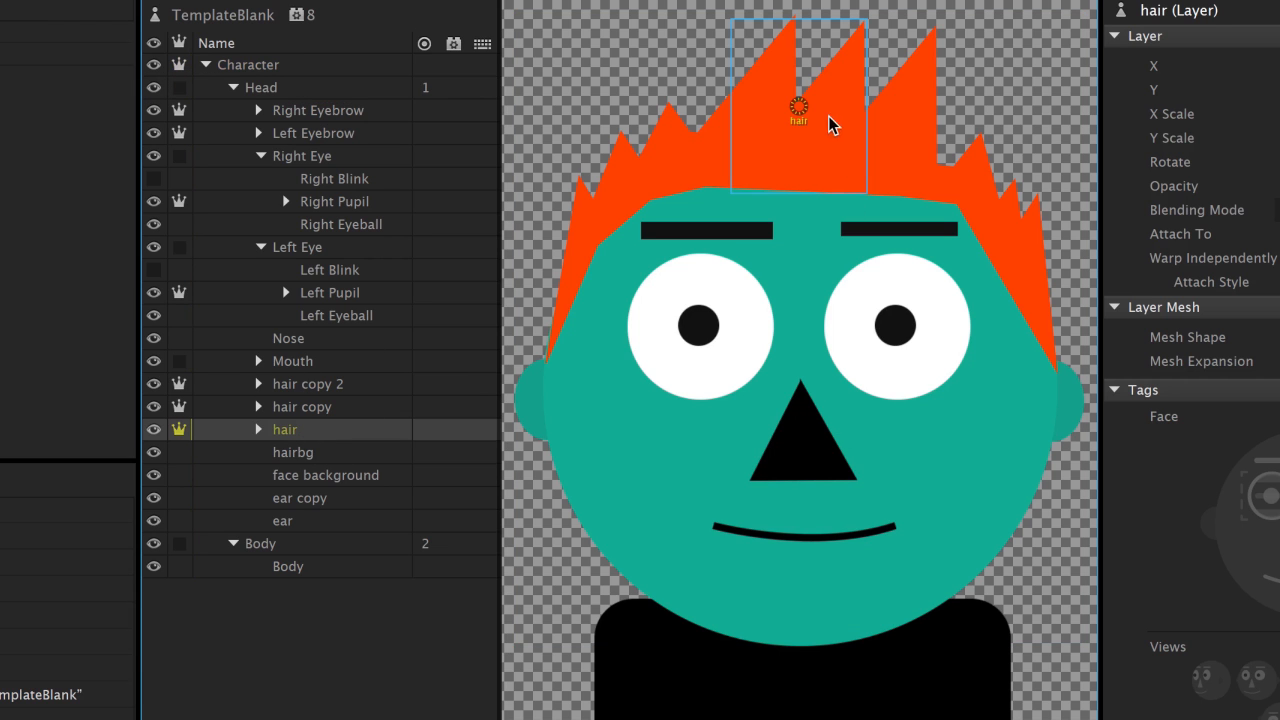
left_click_drag(805, 106, 808, 173)
left_click(805, 173)
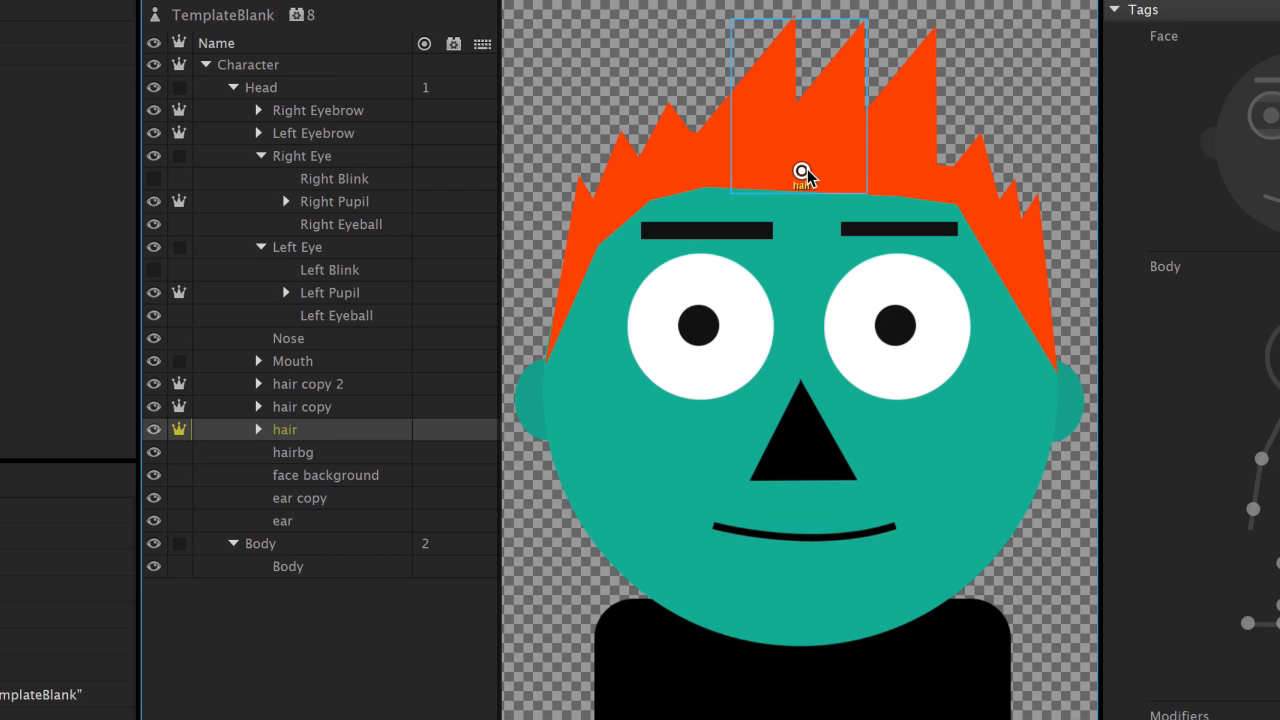
left_click(305, 407)
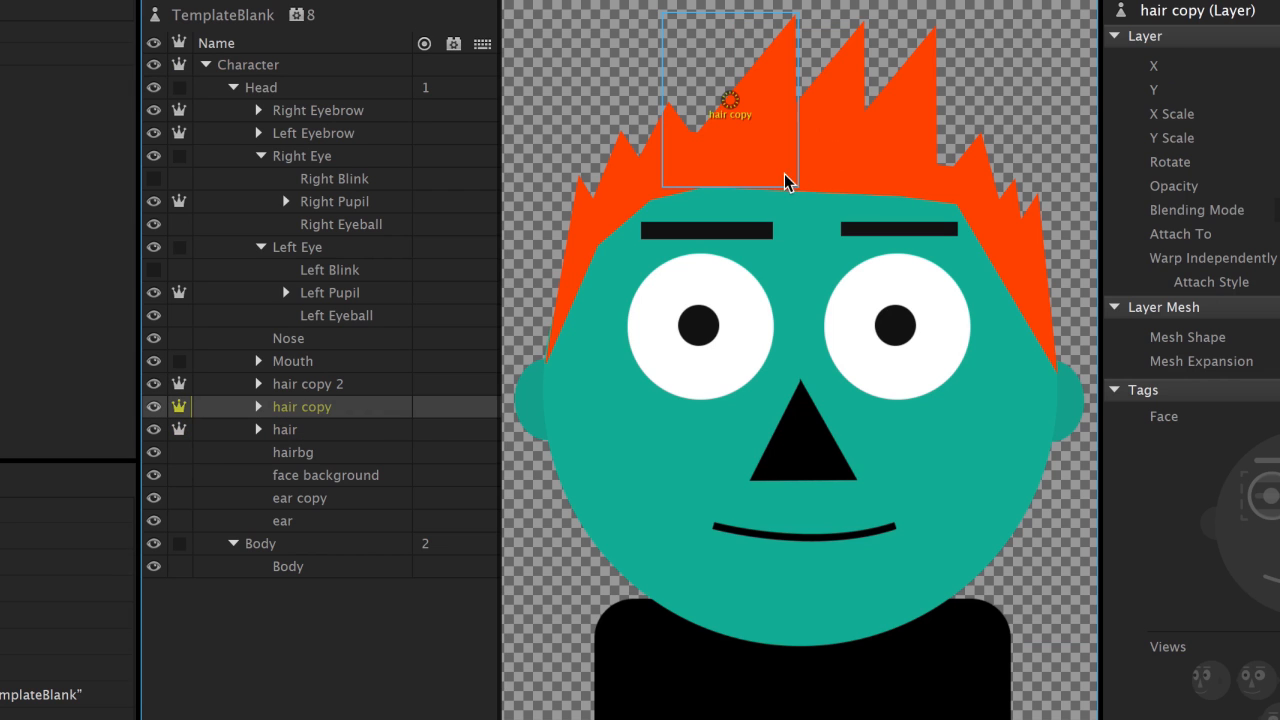
left_click_drag(731, 100, 732, 170)
left_click(330, 385)
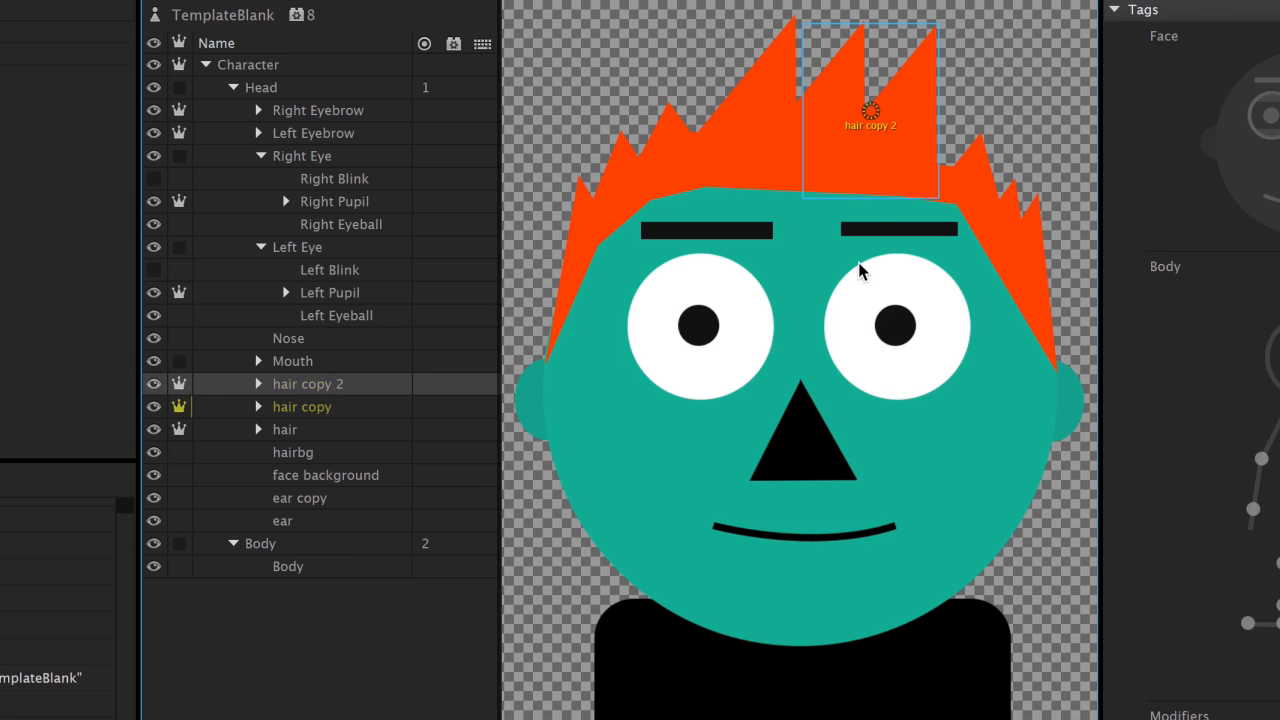
left_click_drag(876, 134, 881, 177)
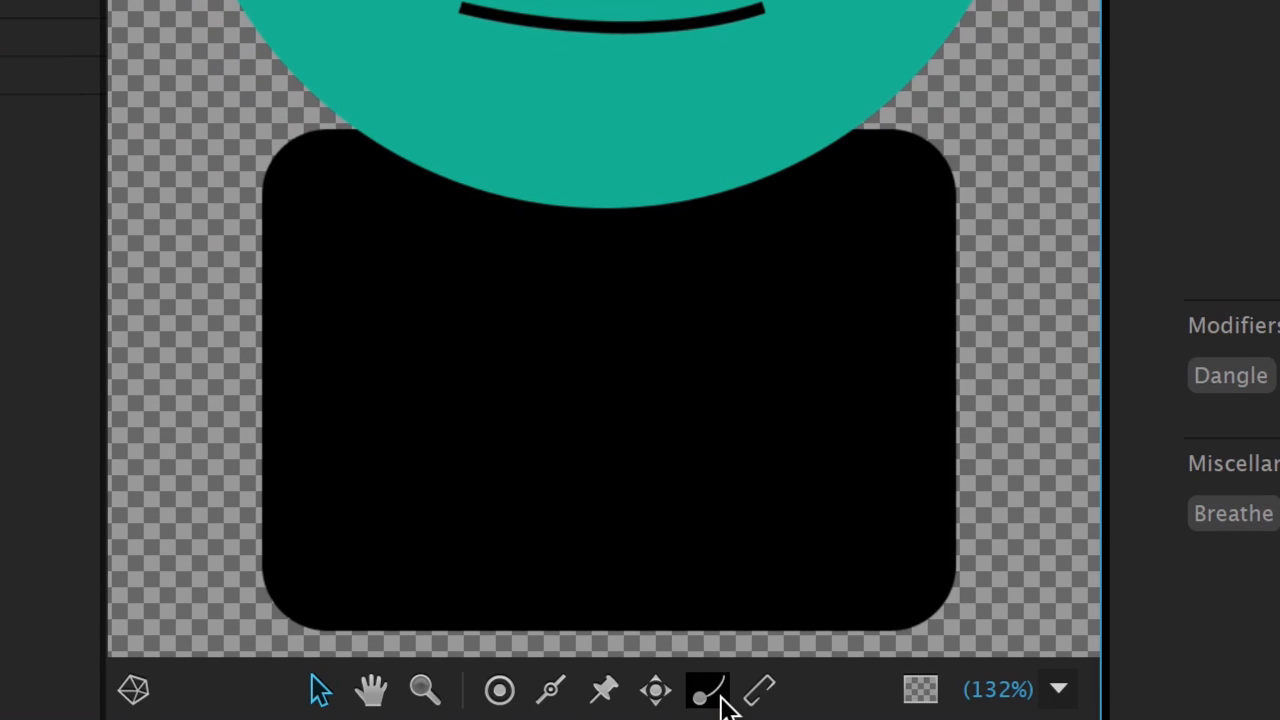
- Add a Dangle handle at the tip of the hair copy 2 spike
left_click(718, 700)
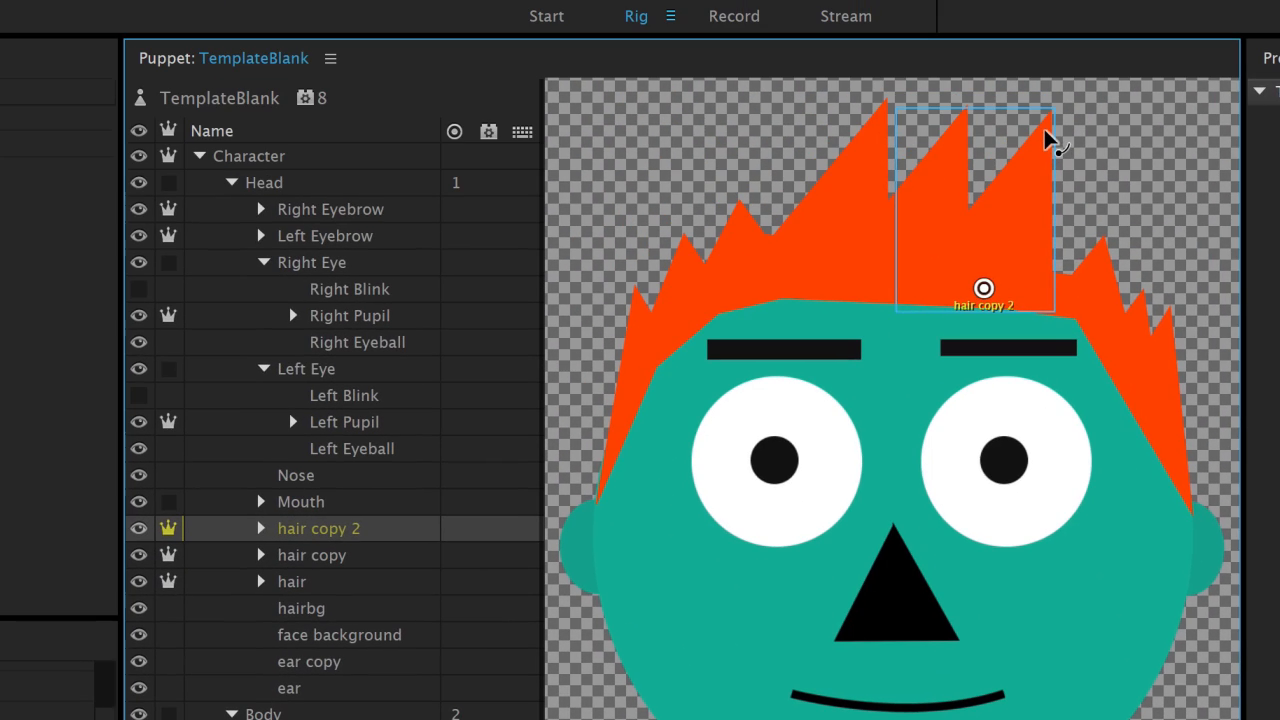
left_click(1045, 133)
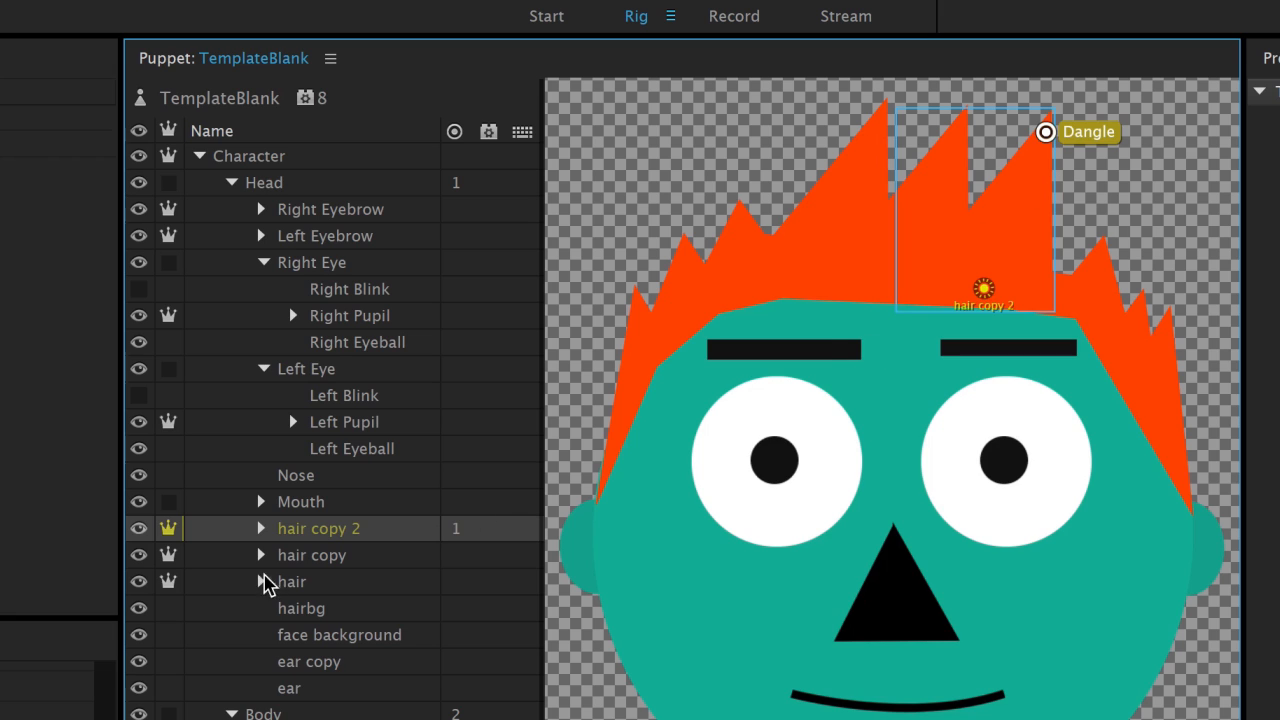
- Add a Dangle handle at the tip of the hair copy spike and another at the tip of the hair spike
left_click(316, 560)
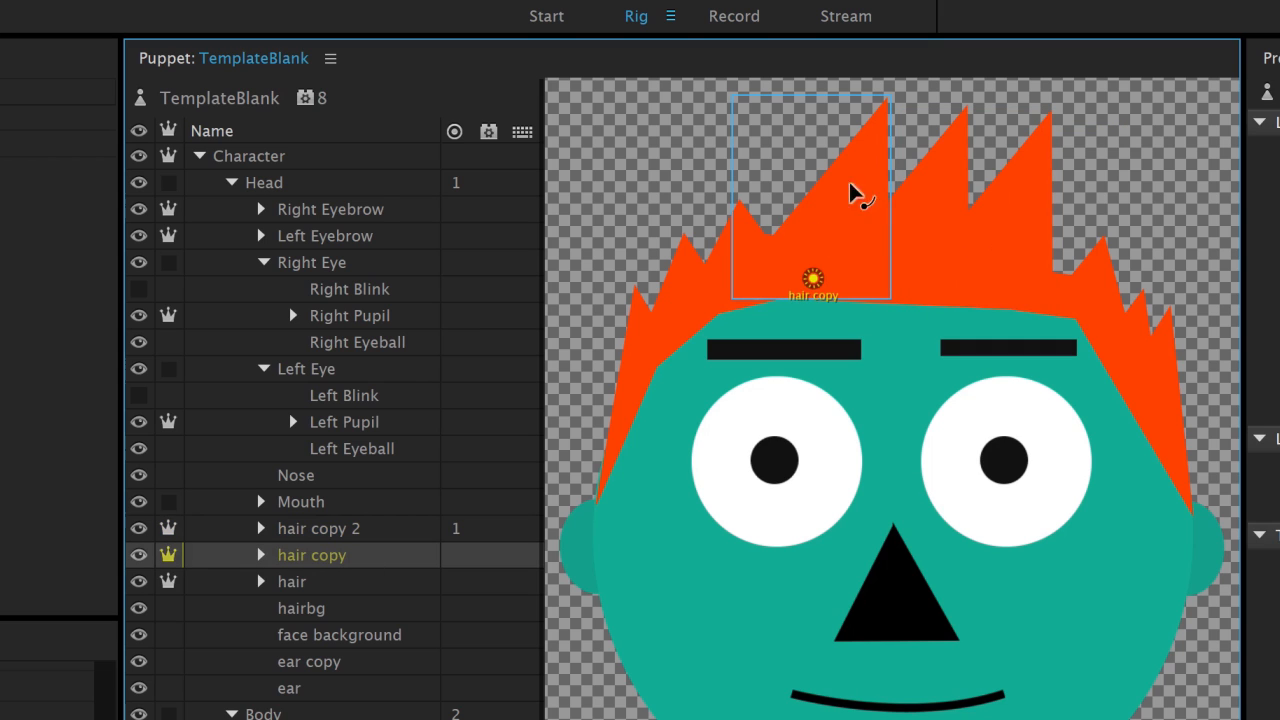
left_click(880, 117)
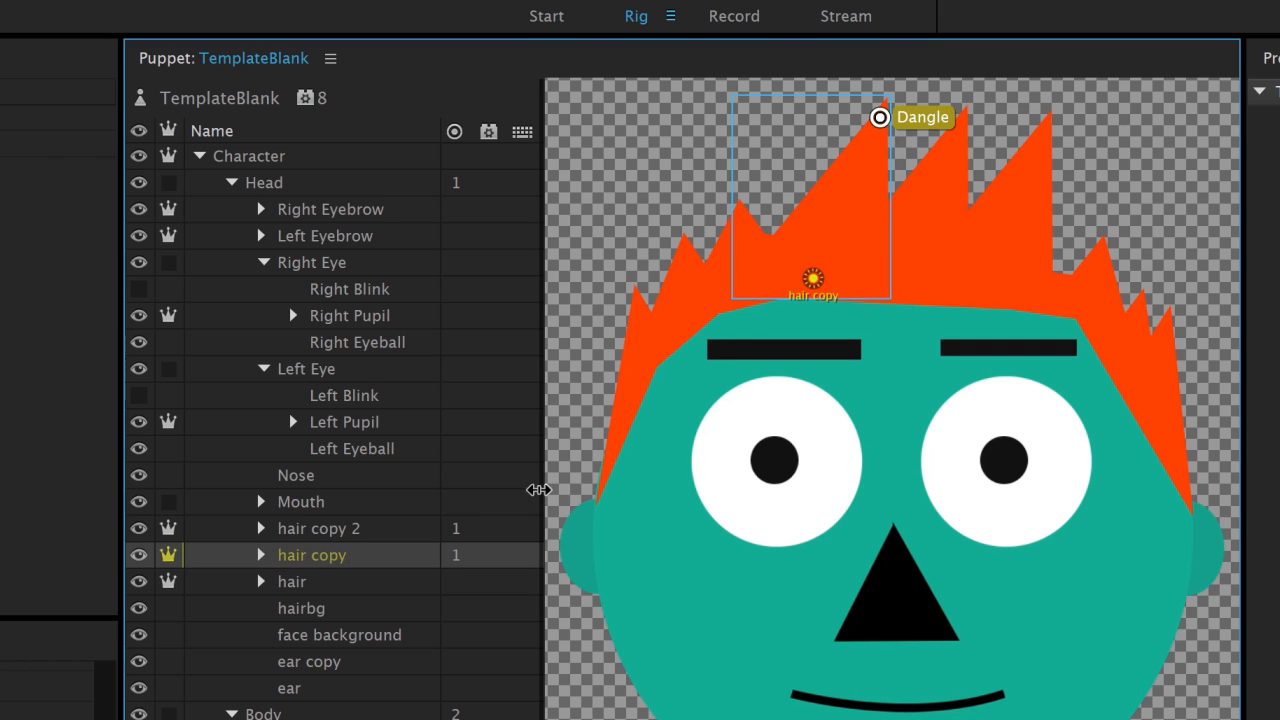
left_click(340, 584)
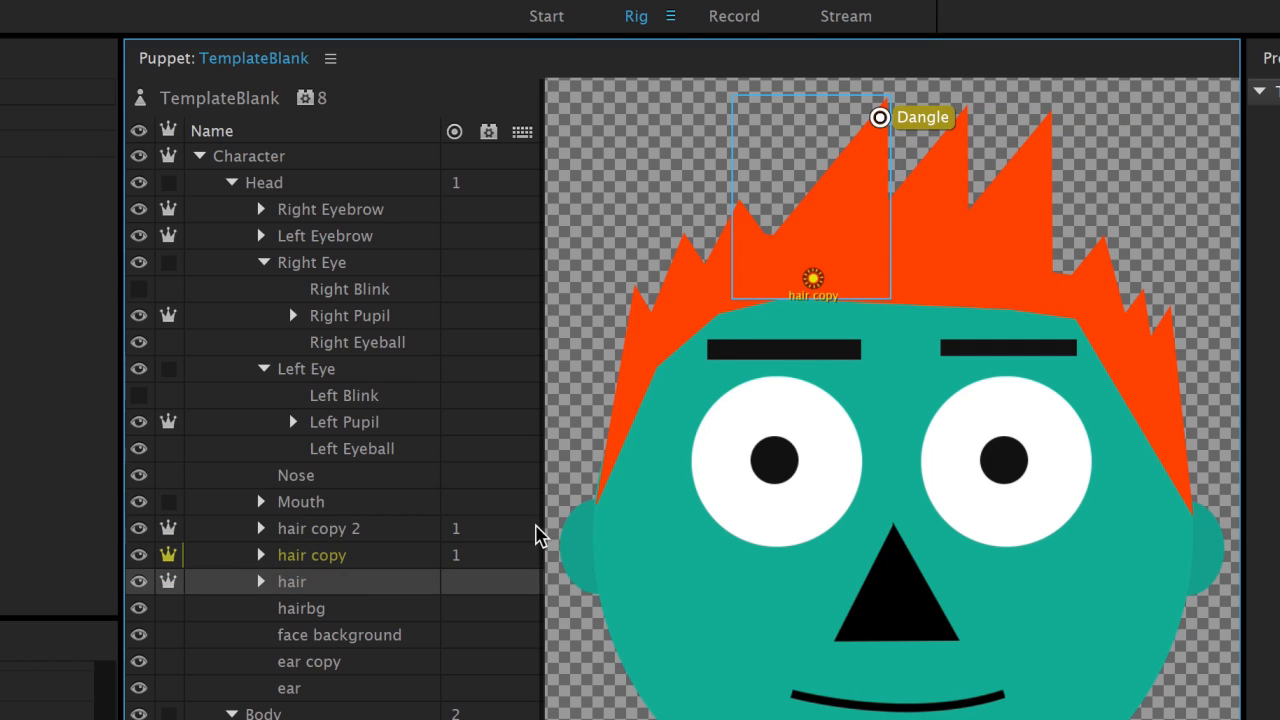
left_click(963, 125)
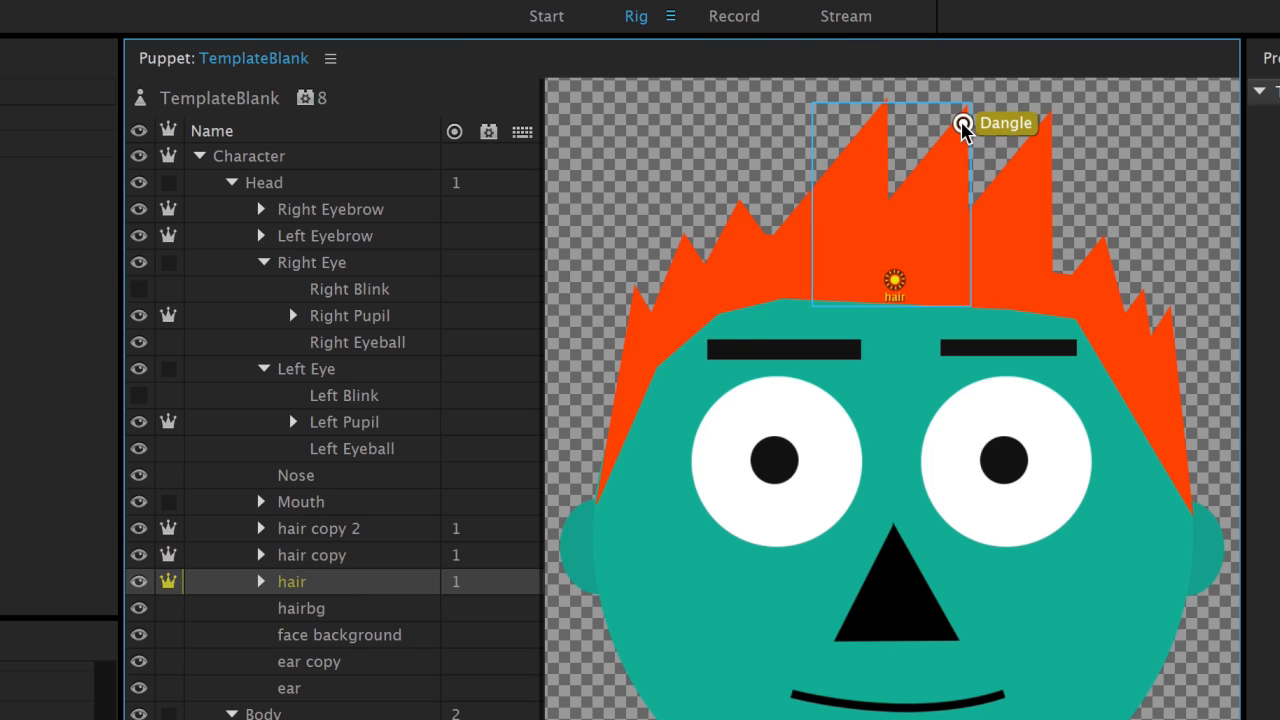
- In the Record workspace, try the puppet's Dangle Spring Stiffness at 25%, and settle on 50%
left_click(734, 17)
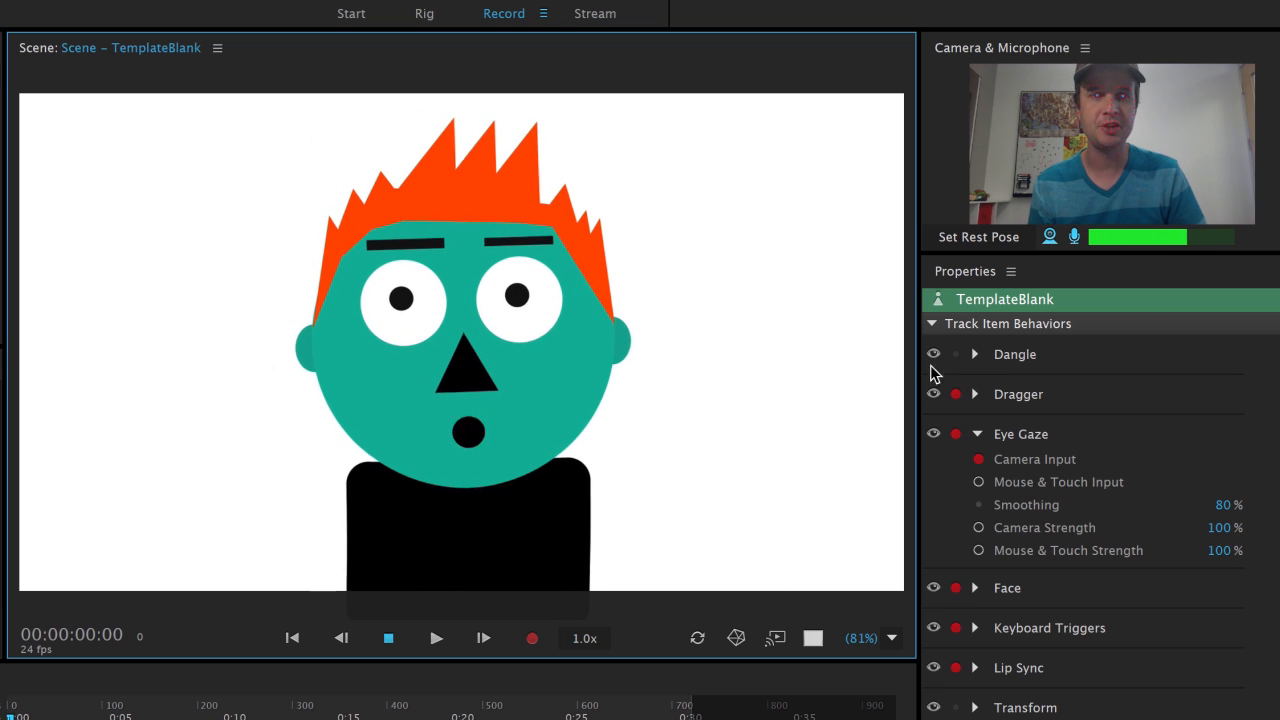
left_click(976, 355)
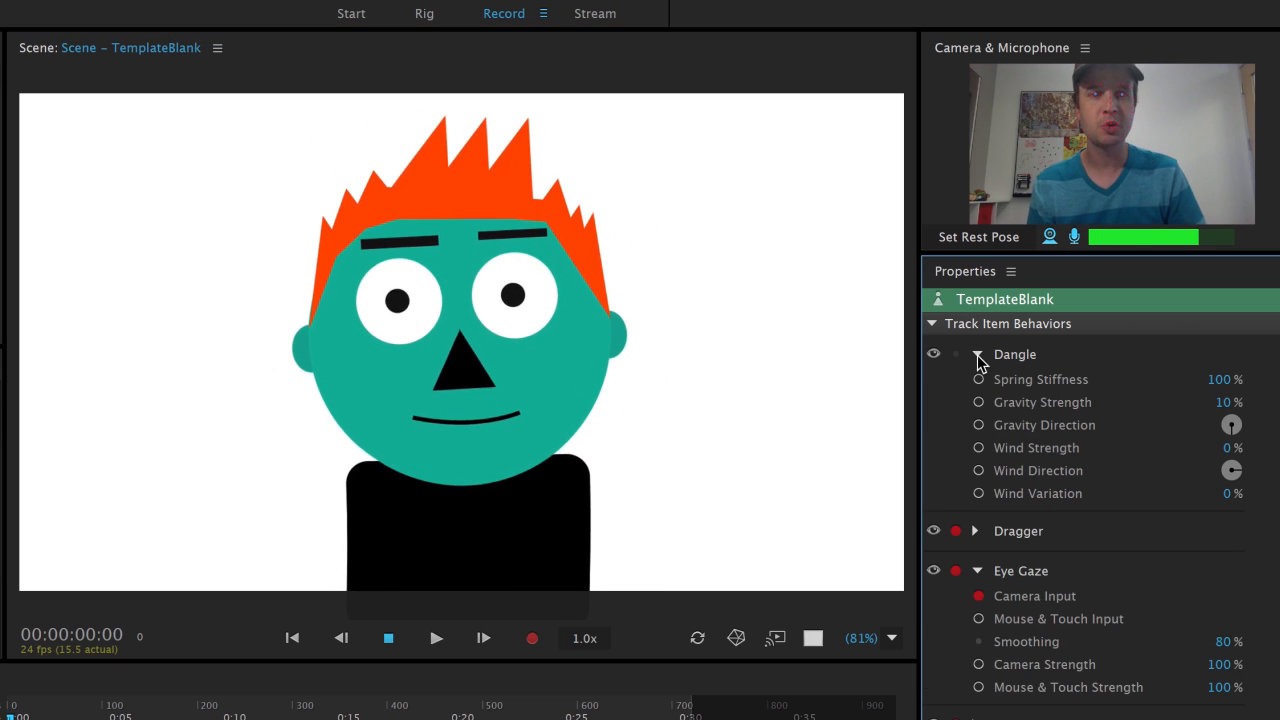
left_click(1228, 381)
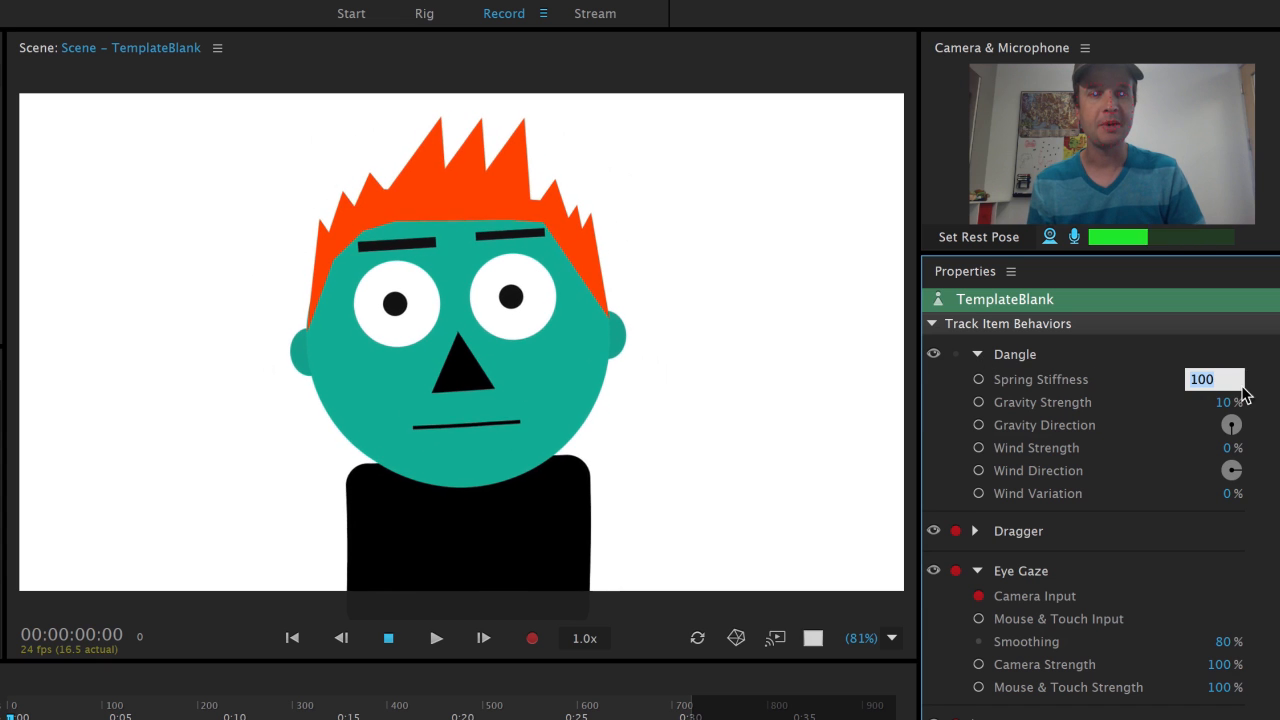
type("25")
key("Return")
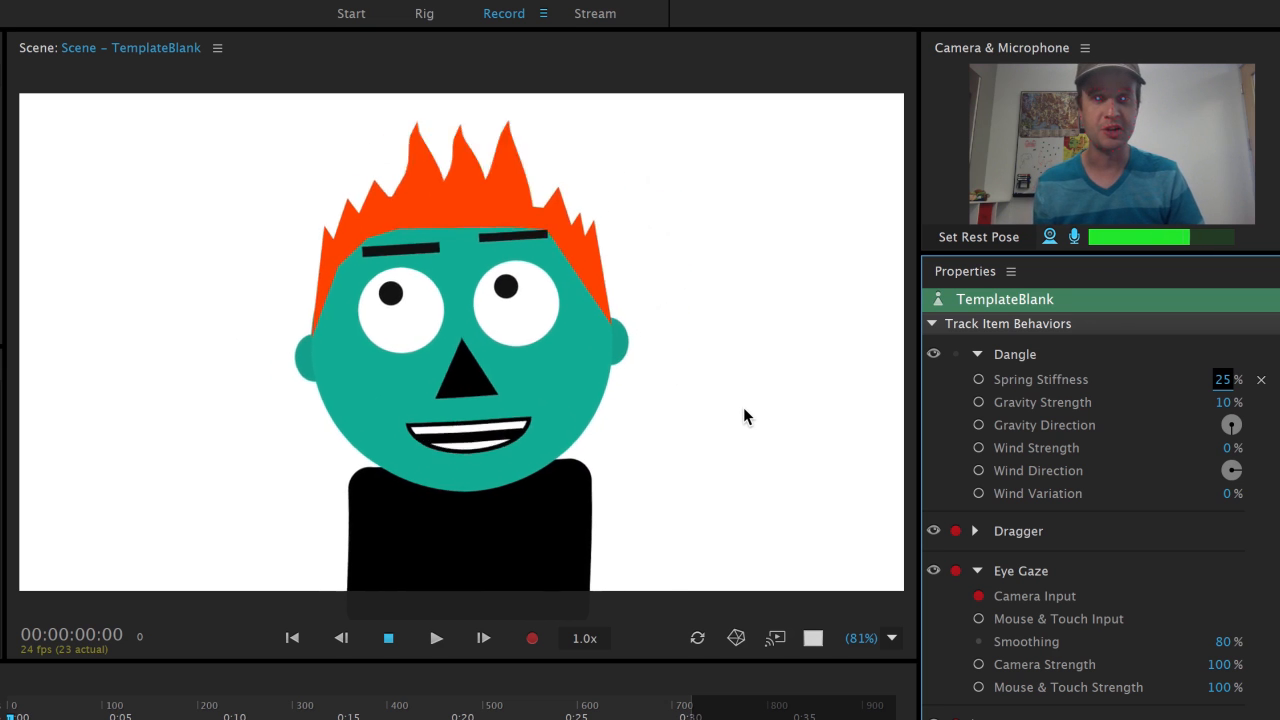
left_click(1219, 378)
type("50")
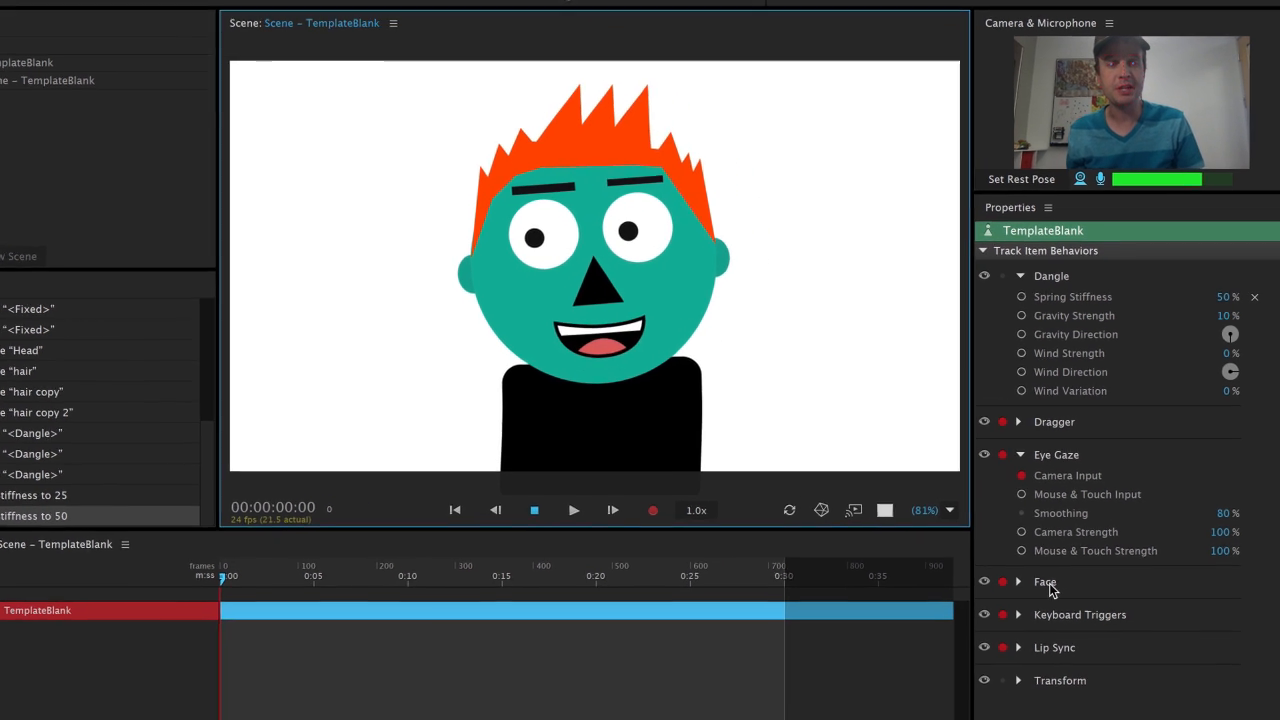
- In the puppet's Face behavior, set Head Scale Strength to 0%, Head Tilt Strength to 37% and Head Position Strength to 53%
left_click(1018, 581)
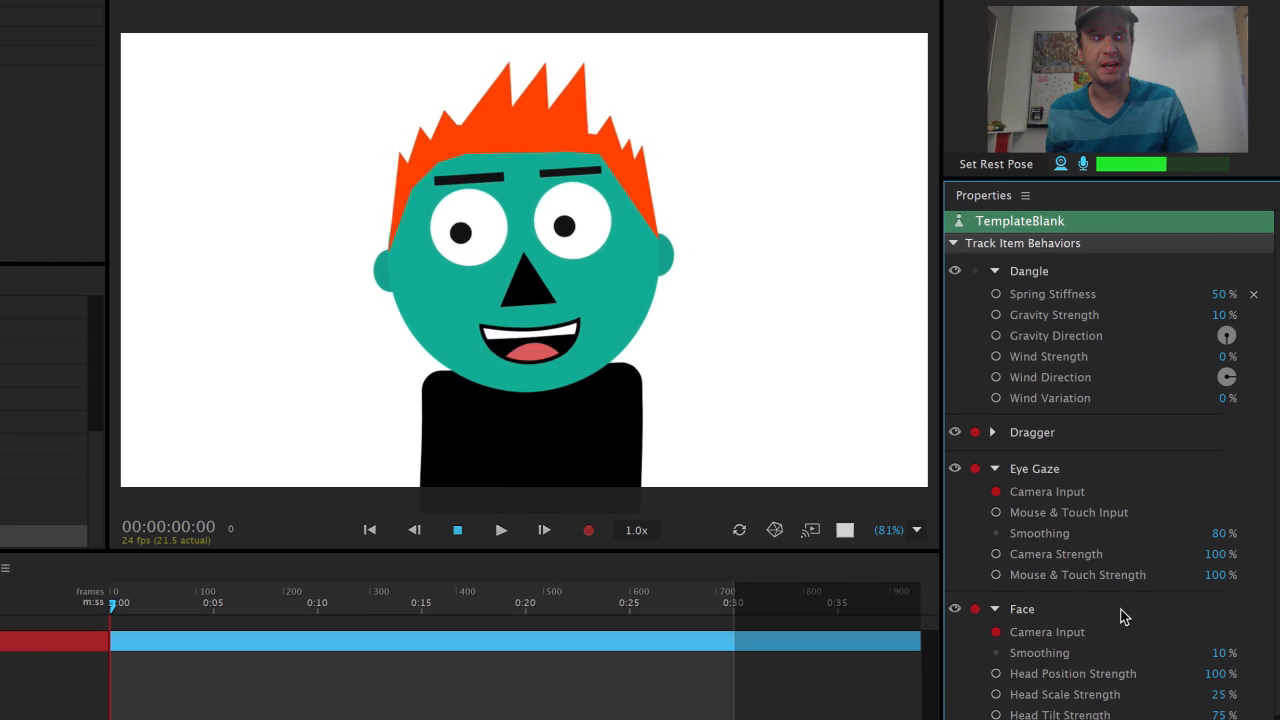
scroll(1130, 612, "down", 3)
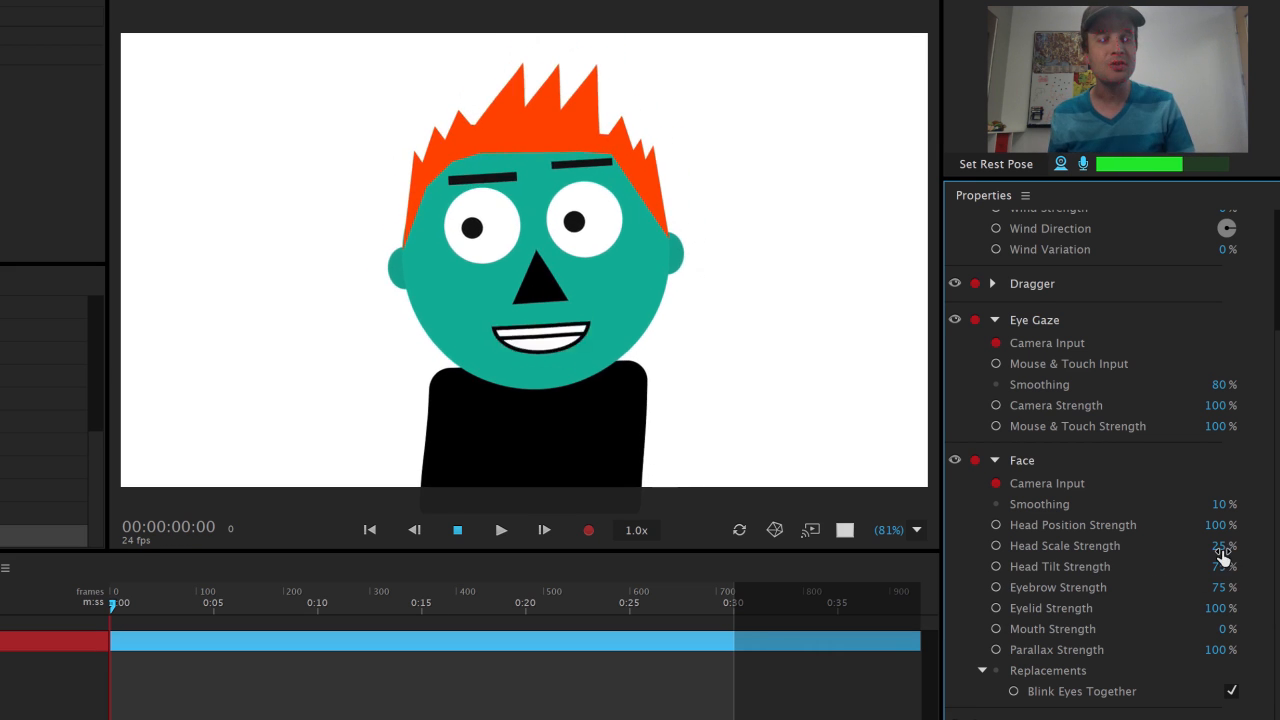
left_click_drag(1220, 546, 1104, 545)
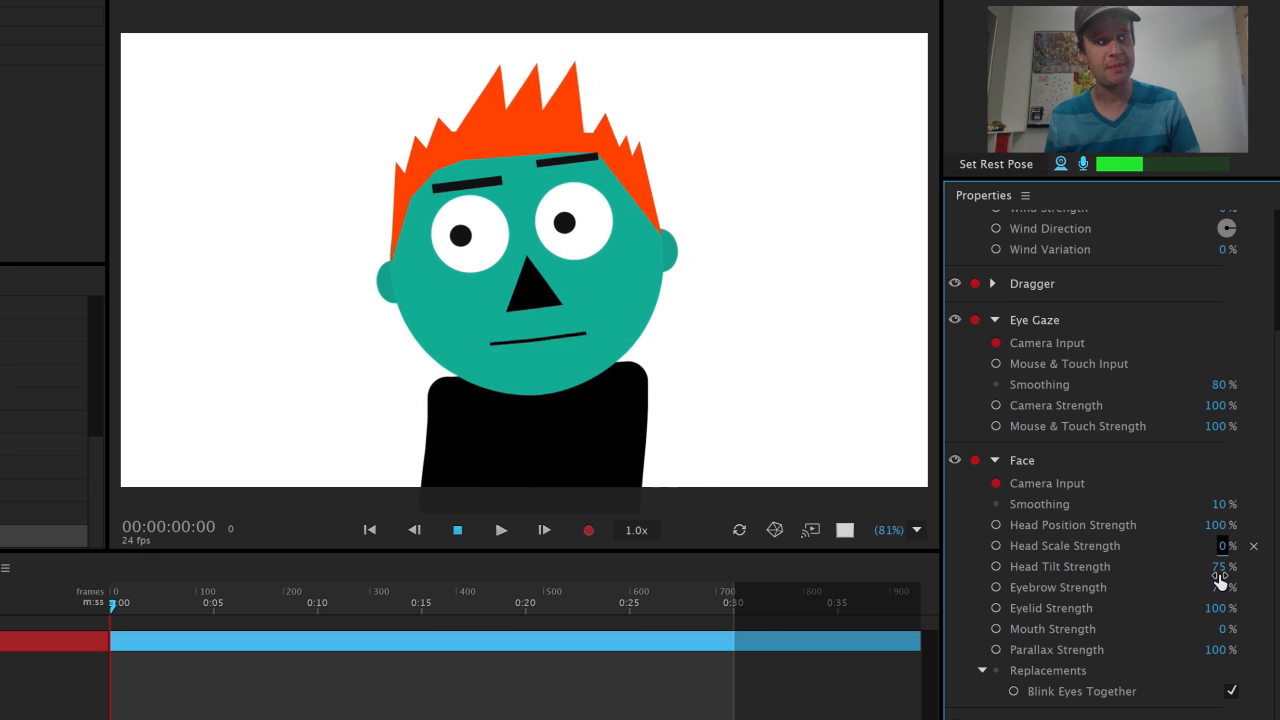
left_click_drag(1219, 566, 1190, 587)
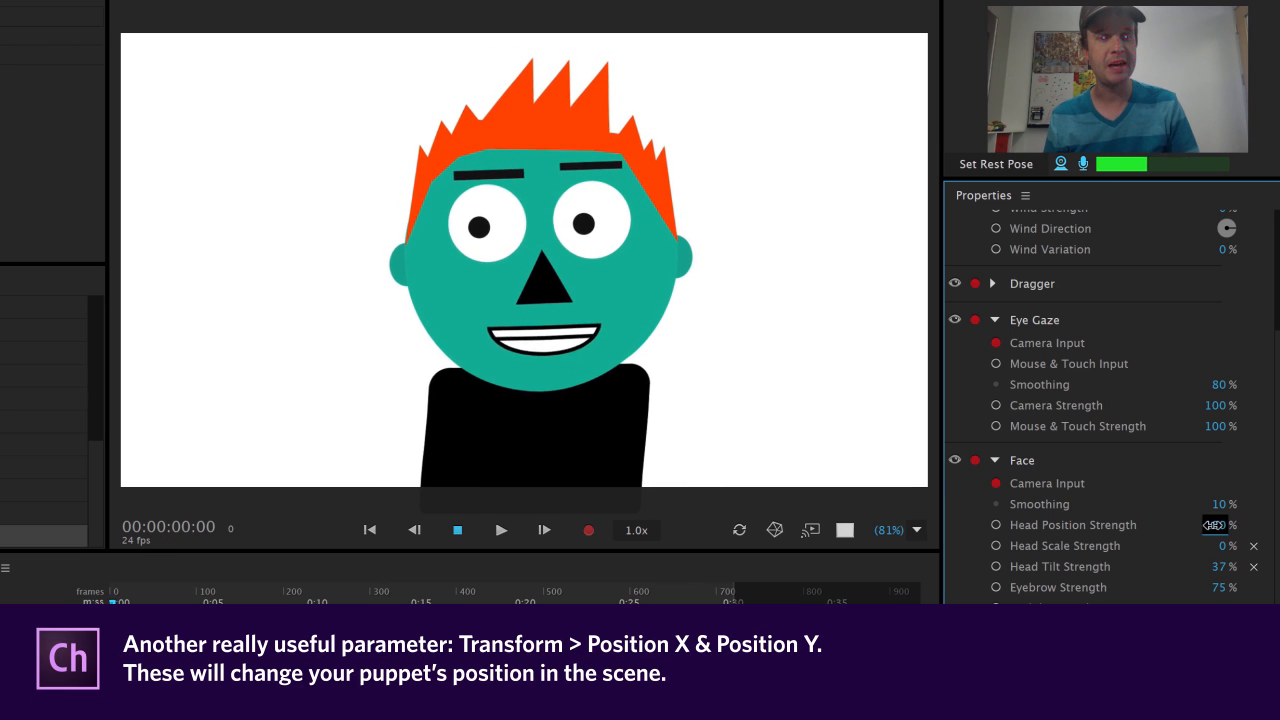
left_click_drag(1214, 525, 1165, 527)
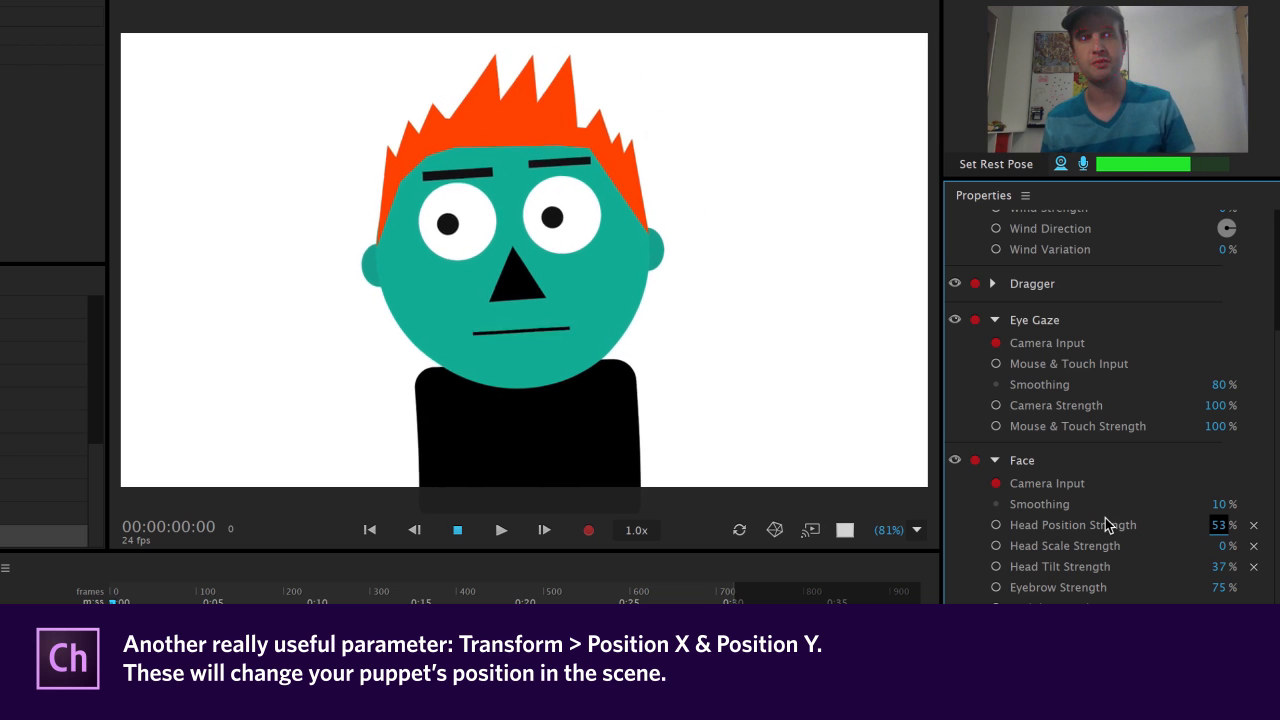
left_click(750, 313)
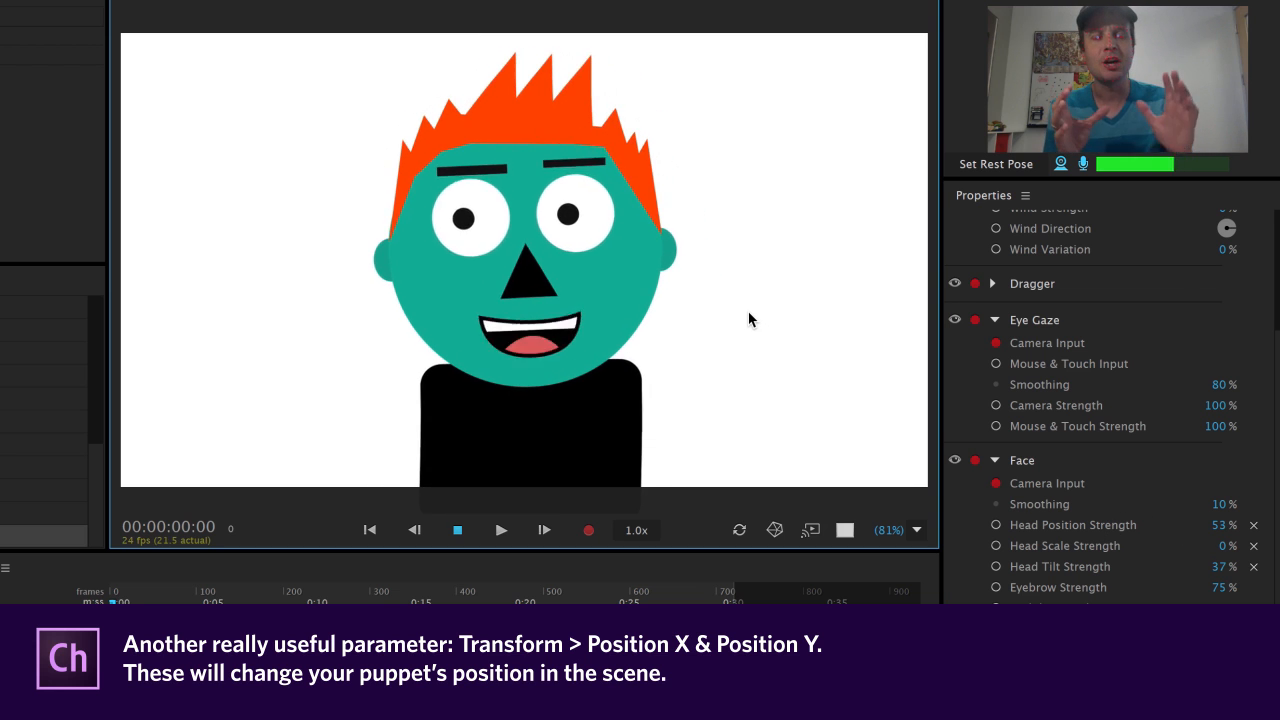